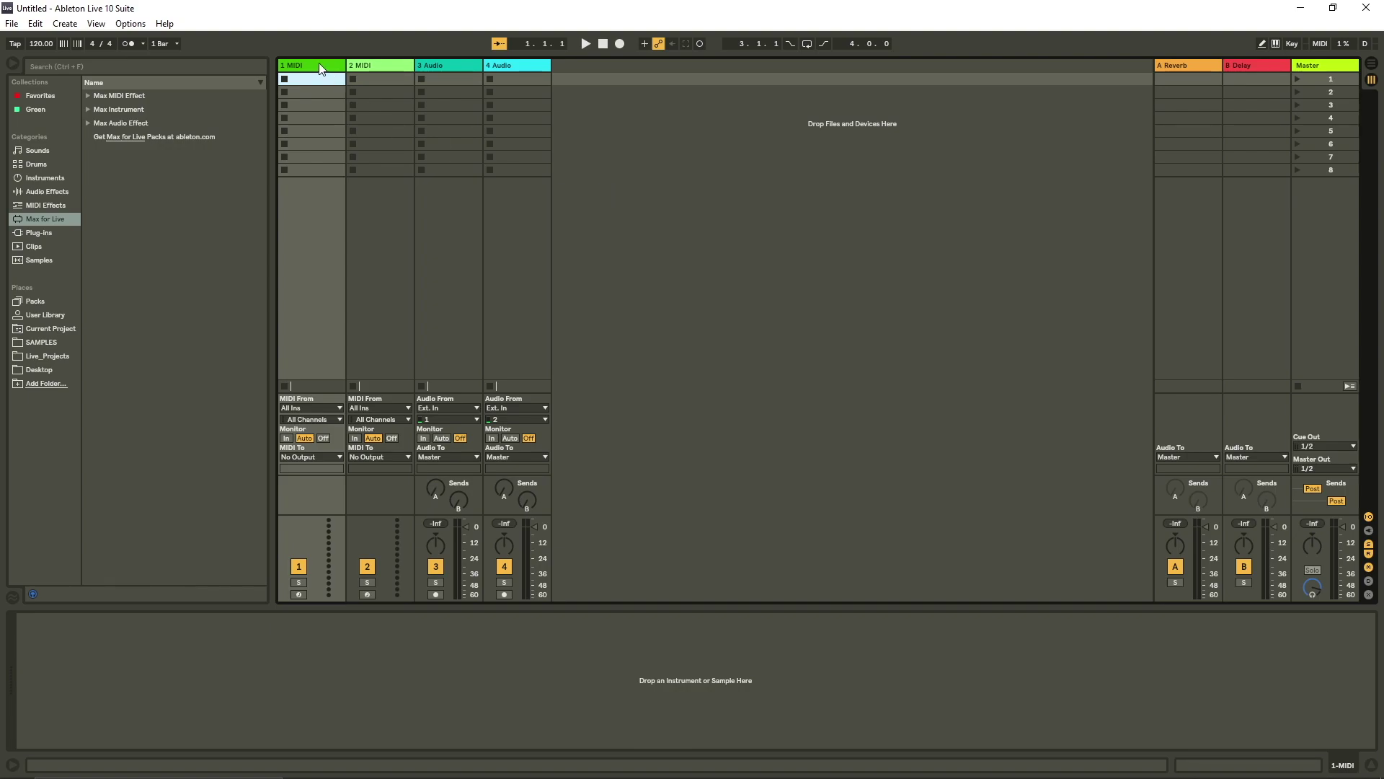
- Delete tracks 2–4, load a blank Max Midi Effect onto 1 MIDI, and open its patch
{"action": "left_click", "coordinate": [355, 65]}
{"action": "key", "text": "Delete"}
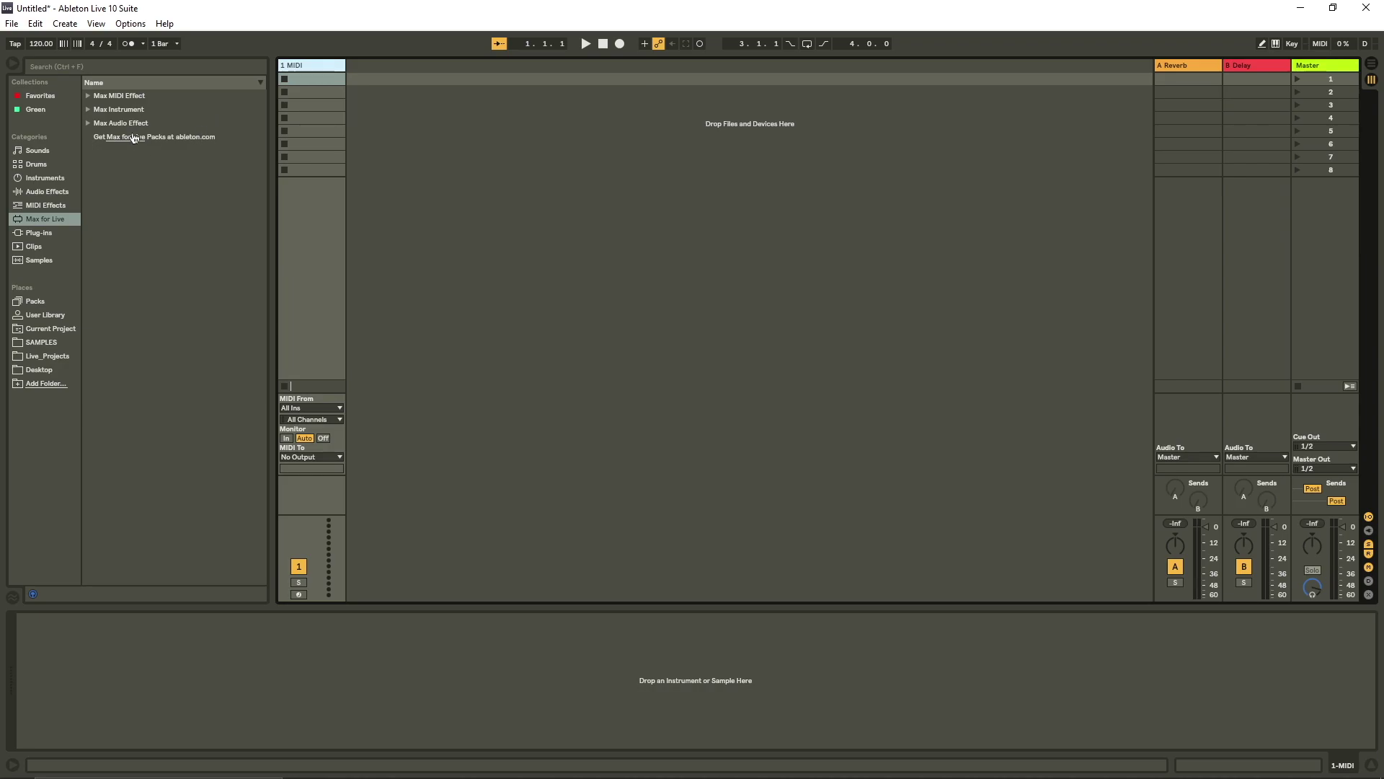
{"action": "left_click", "coordinate": [87, 96]}
{"action": "left_click", "coordinate": [158, 109]}
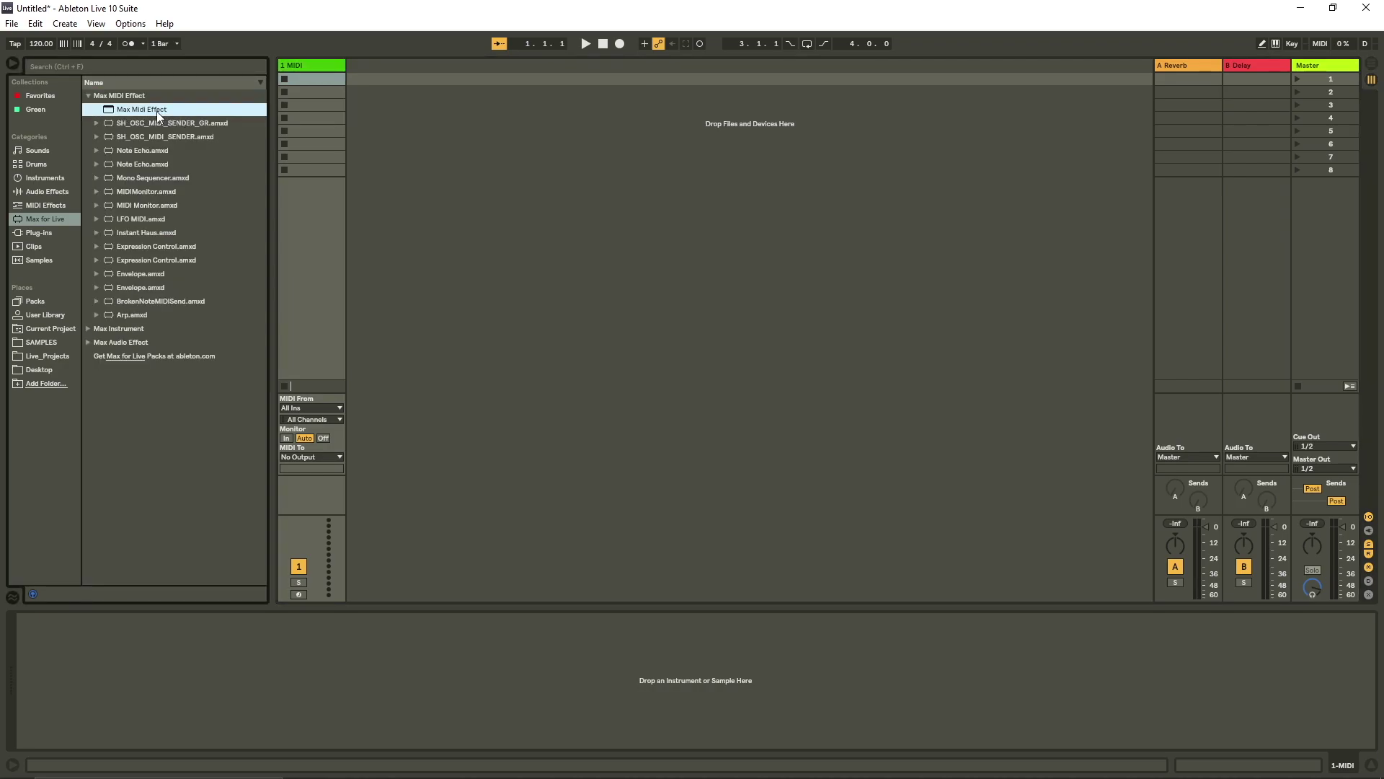
{"action": "left_click_drag", "start_coordinate": [141, 109], "coordinate": [311, 252]}
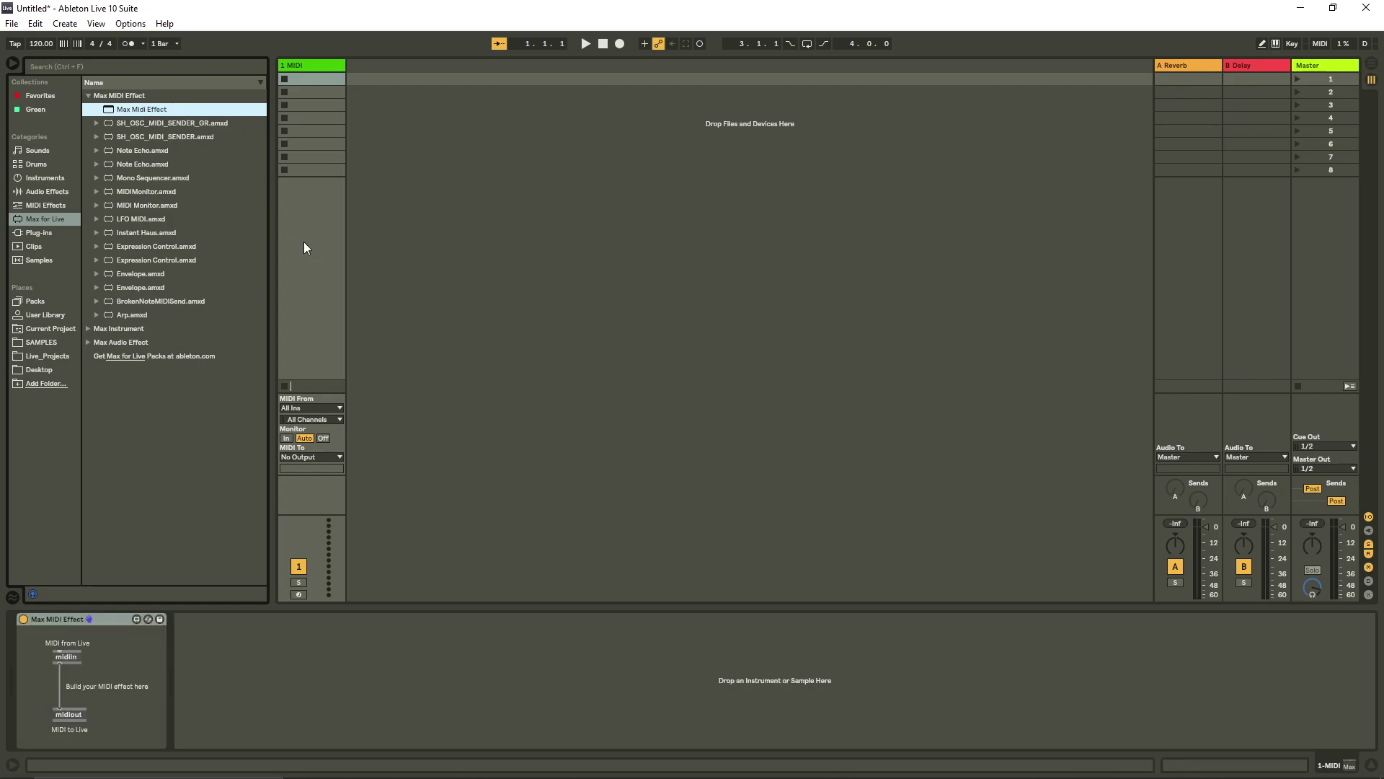
{"action": "left_click", "coordinate": [137, 619]}
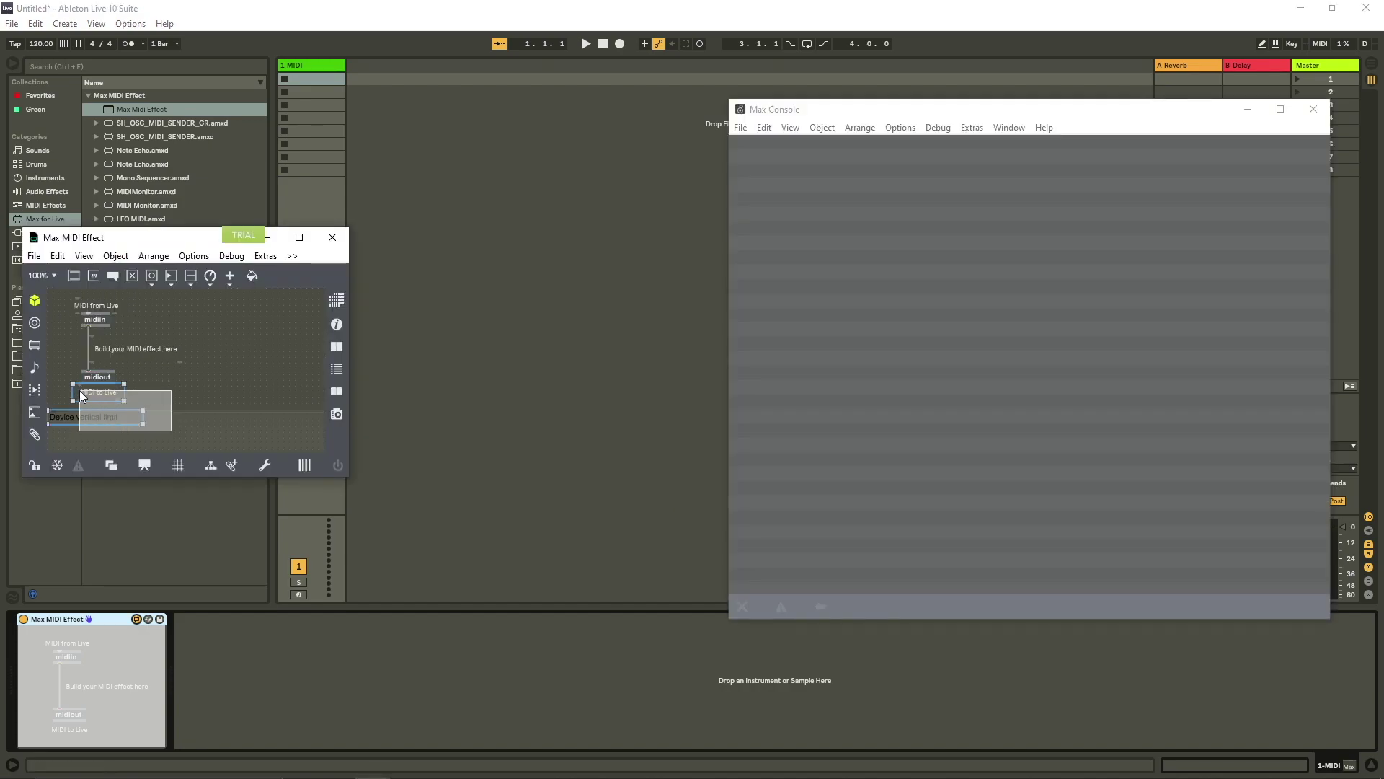
- Delete the 'Build your MIDI effect here' and 'MIDI from Live' comments
{"action": "left_click", "coordinate": [148, 347]}
{"action": "key", "text": "Delete"}
{"action": "left_click", "coordinate": [103, 304]}
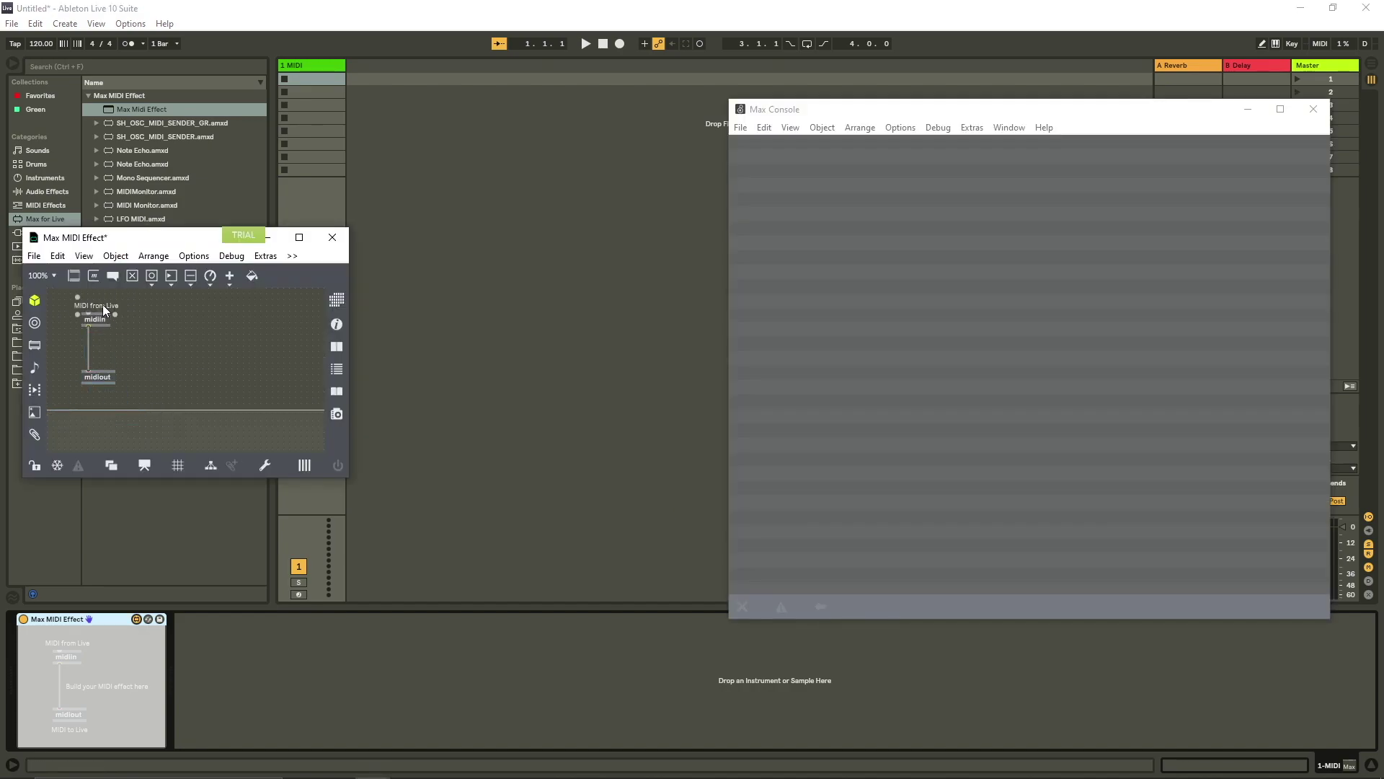
{"action": "key", "text": "Delete"}
- Enable Open in Presentation in the Patcher Inspector
{"action": "key", "text": "ctrl+shift+i"}
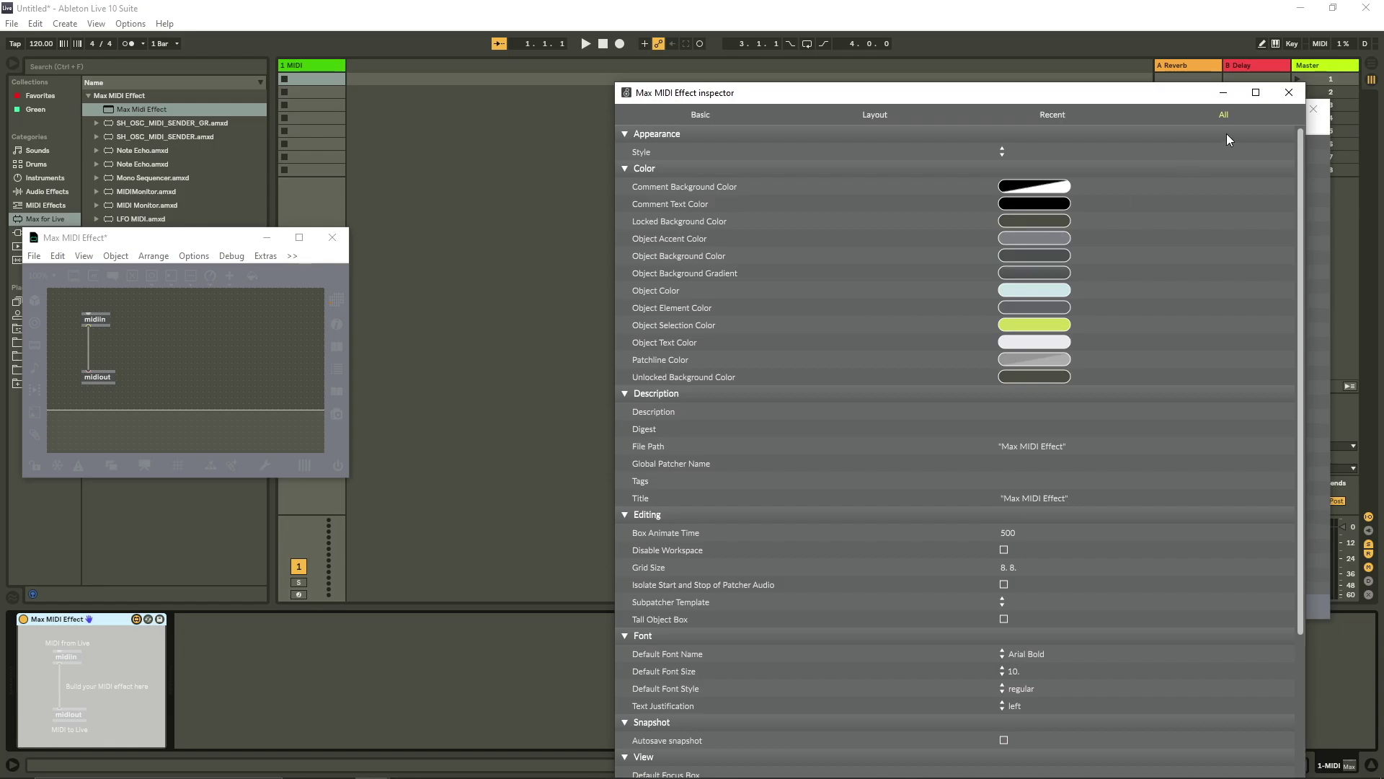
{"action": "left_click", "coordinate": [1090, 119]}
{"action": "left_click", "coordinate": [1174, 111]}
{"action": "scroll", "coordinate": [1032, 421], "scroll_direction": "down", "scroll_amount": 5}
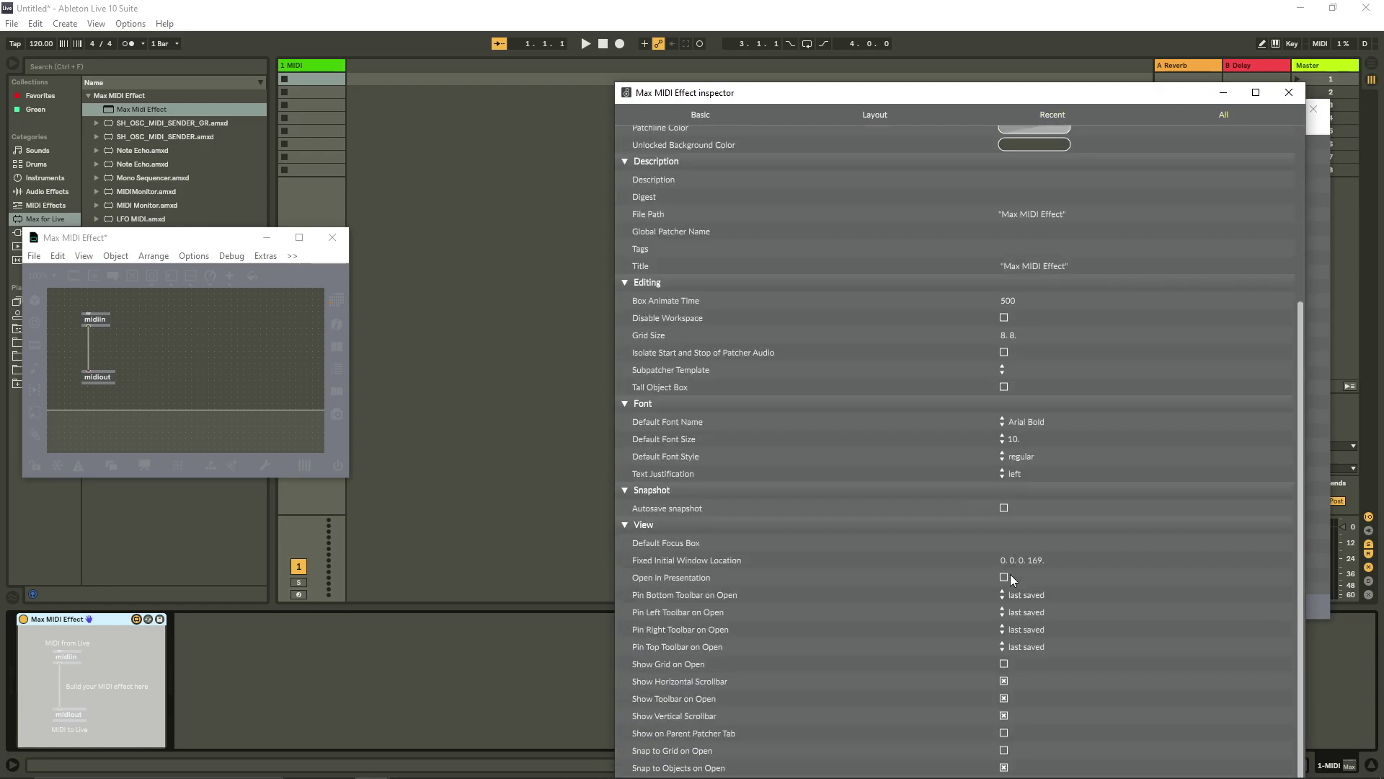
{"action": "left_click", "coordinate": [1004, 577]}
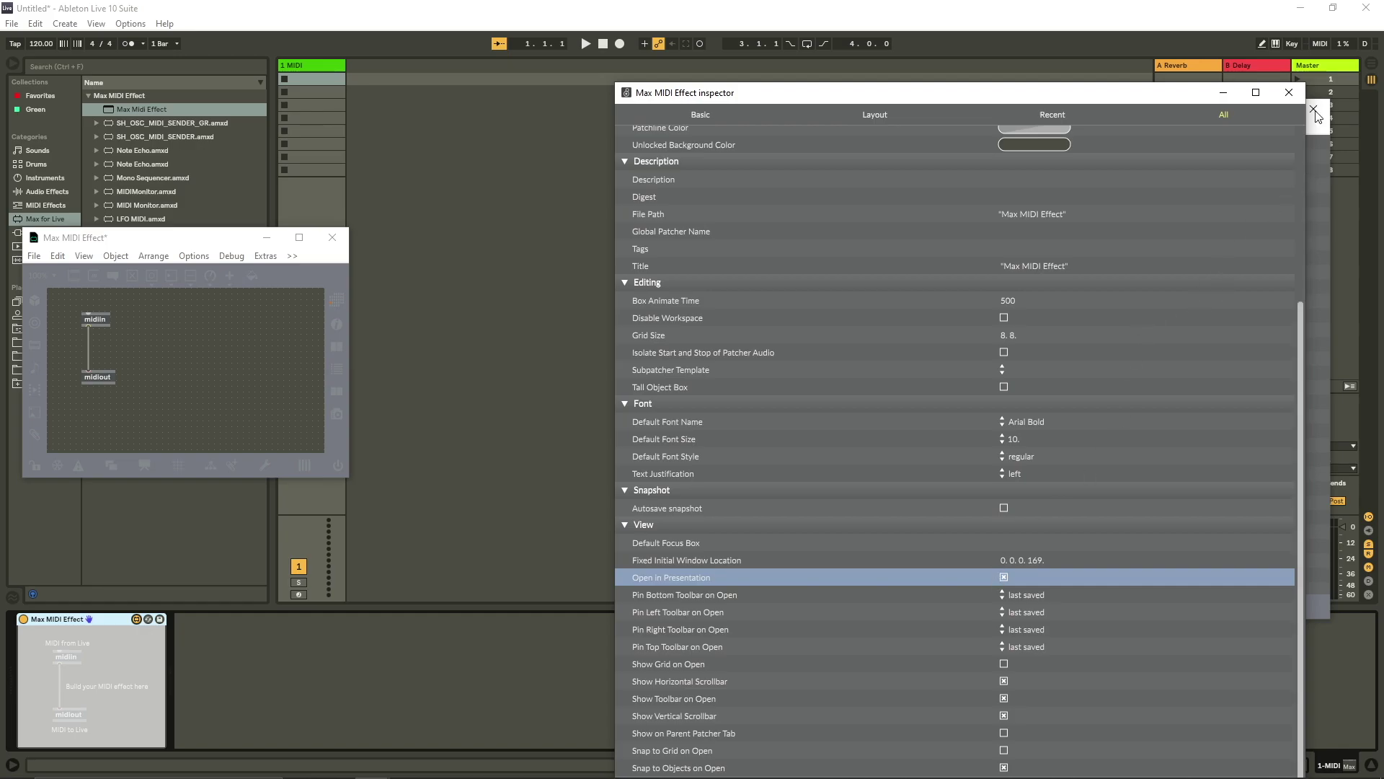
{"action": "left_click", "coordinate": [1289, 92]}
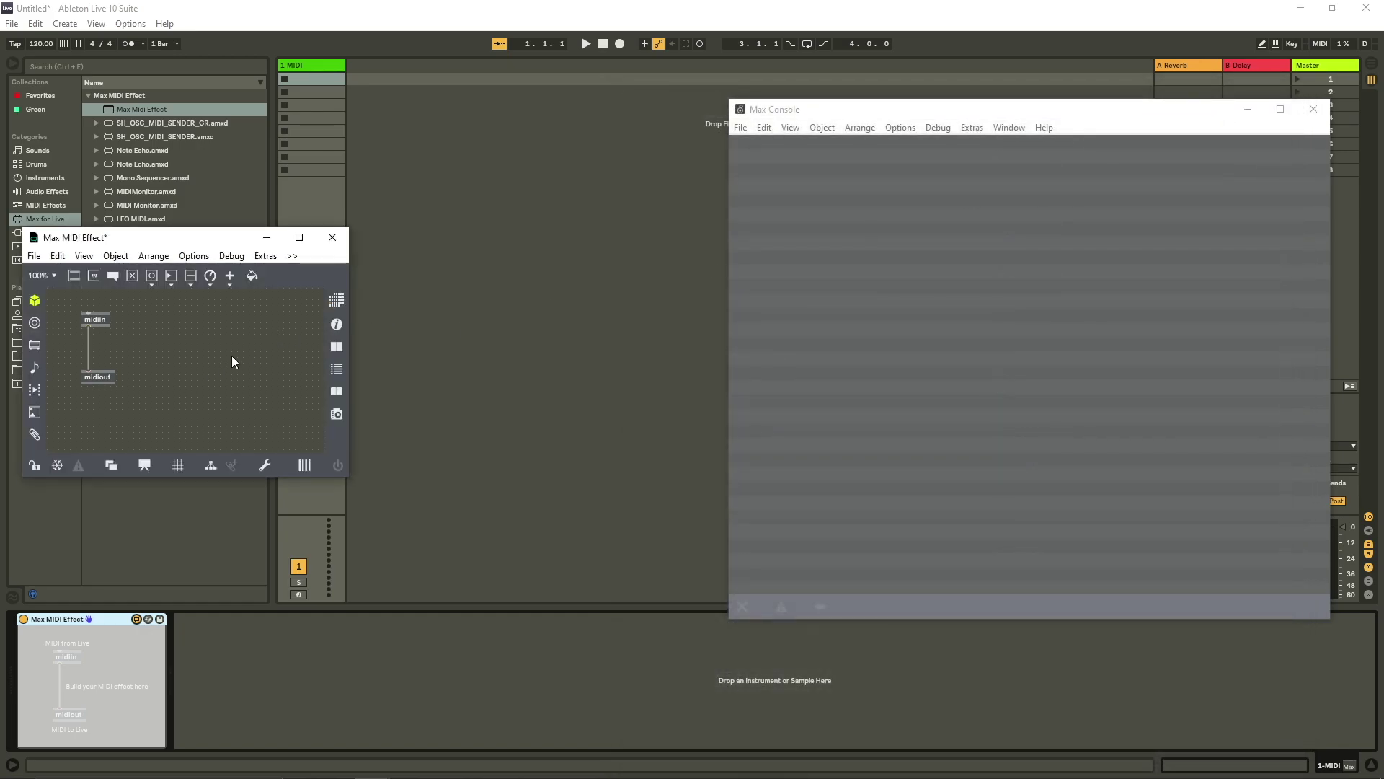
- Enlarge the patch window, move midiout right, and create a midiparse object
{"action": "left_click_drag", "start_coordinate": [346, 478], "coordinate": [757, 626]}
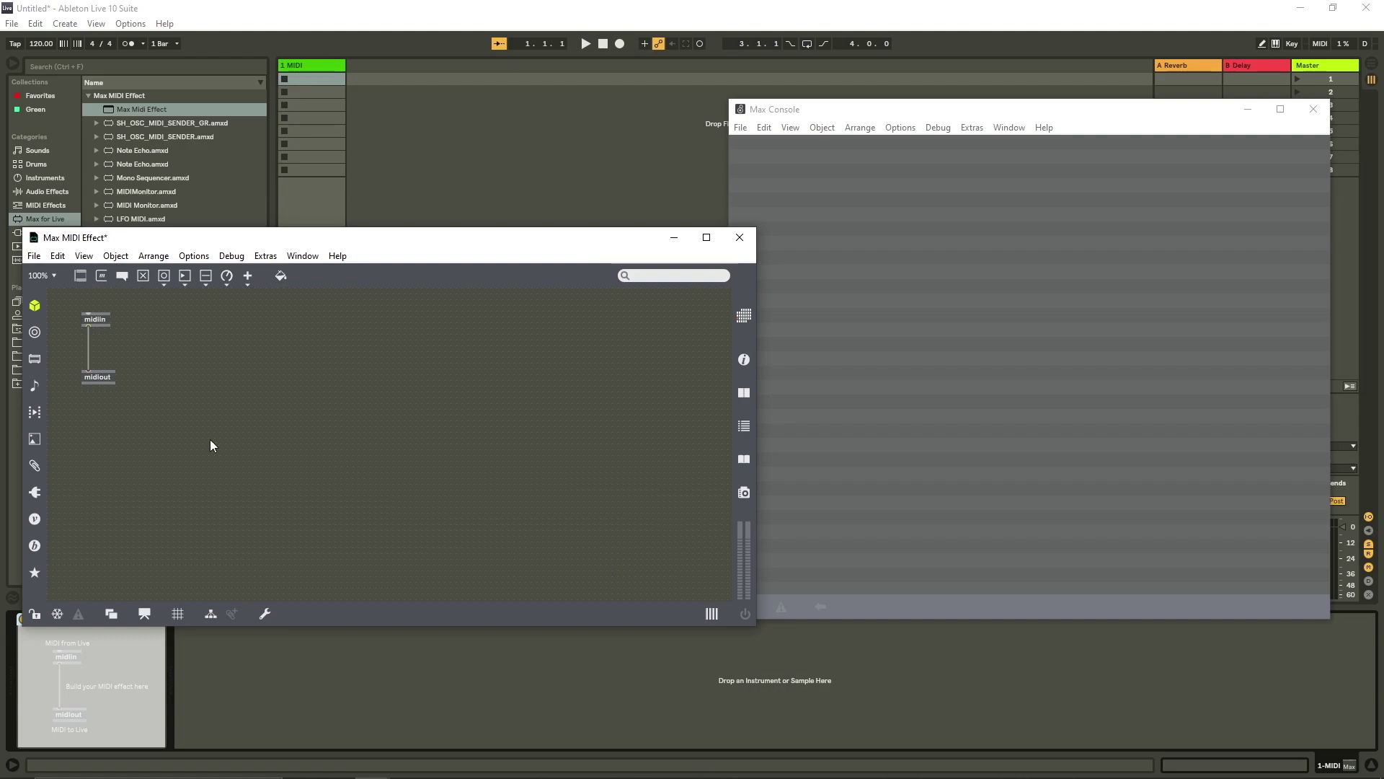
{"action": "left_click_drag", "start_coordinate": [84, 379], "coordinate": [157, 379]}
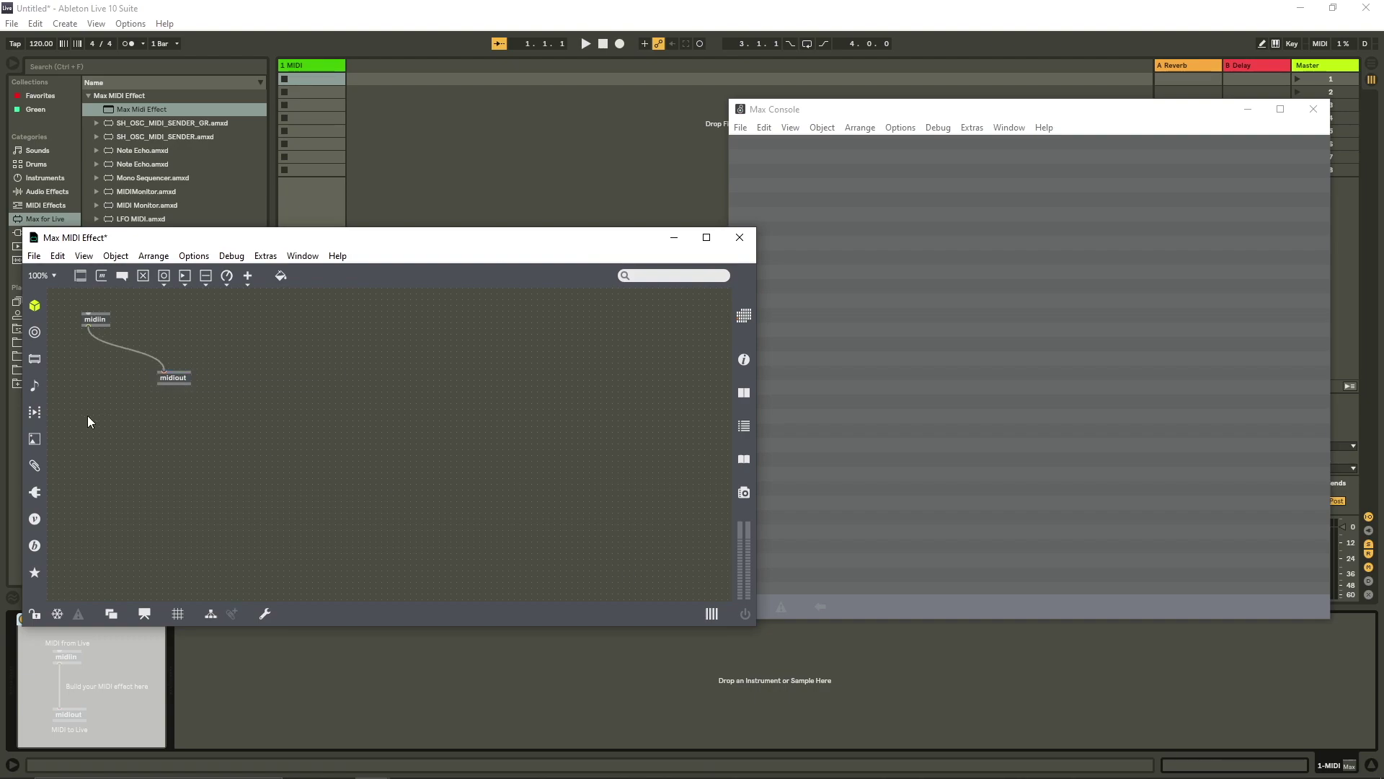
{"action": "key", "text": "n"}
{"action": "type", "text": "par"}
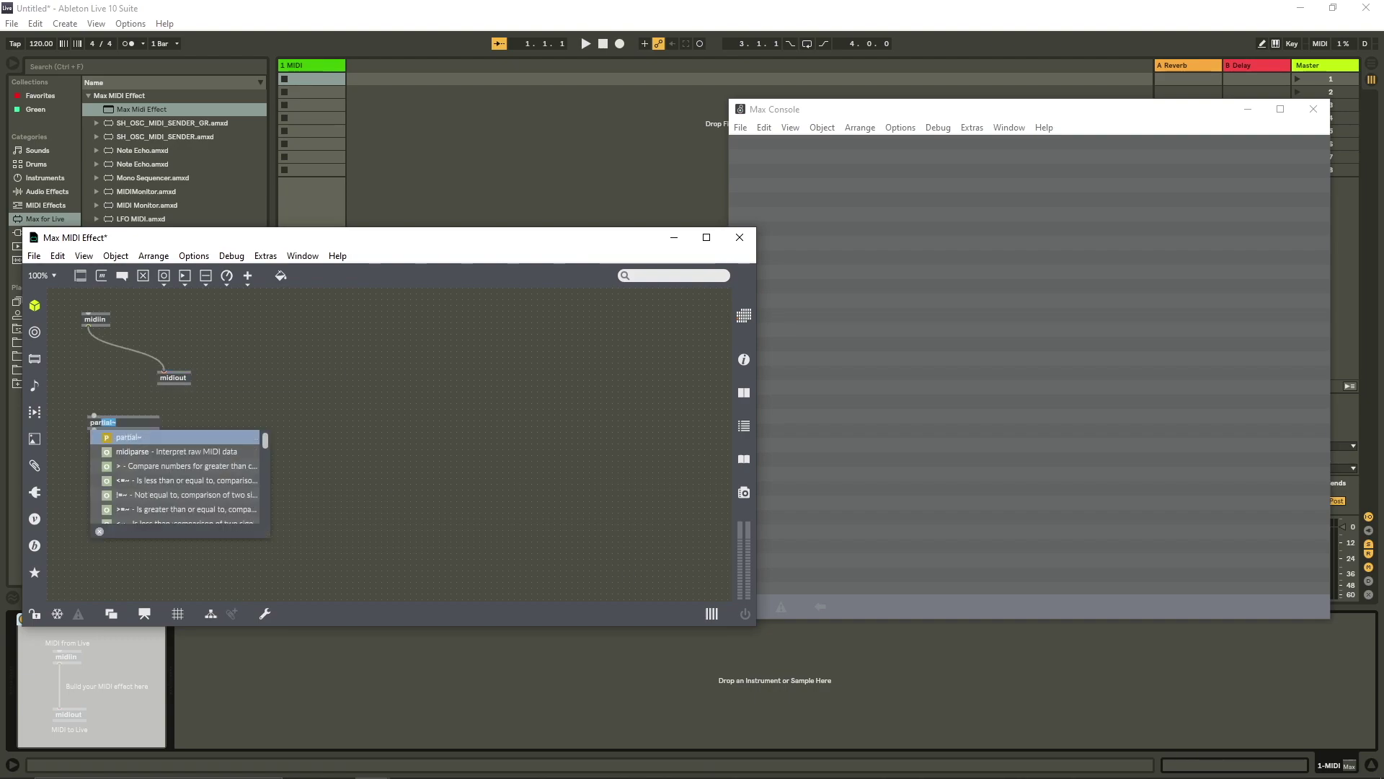
{"action": "type", "text": "se"}
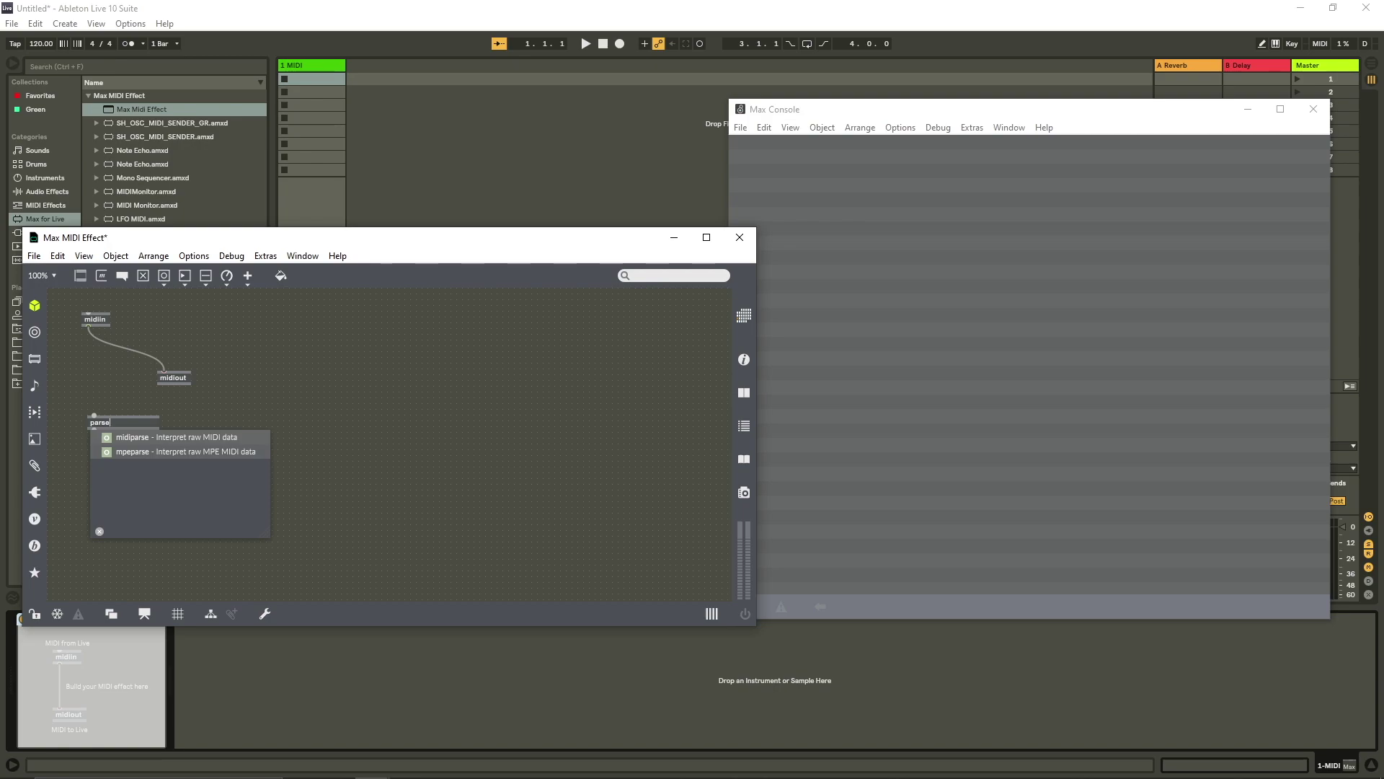
{"action": "key", "text": "Down"}
{"action": "key", "text": "Return"}
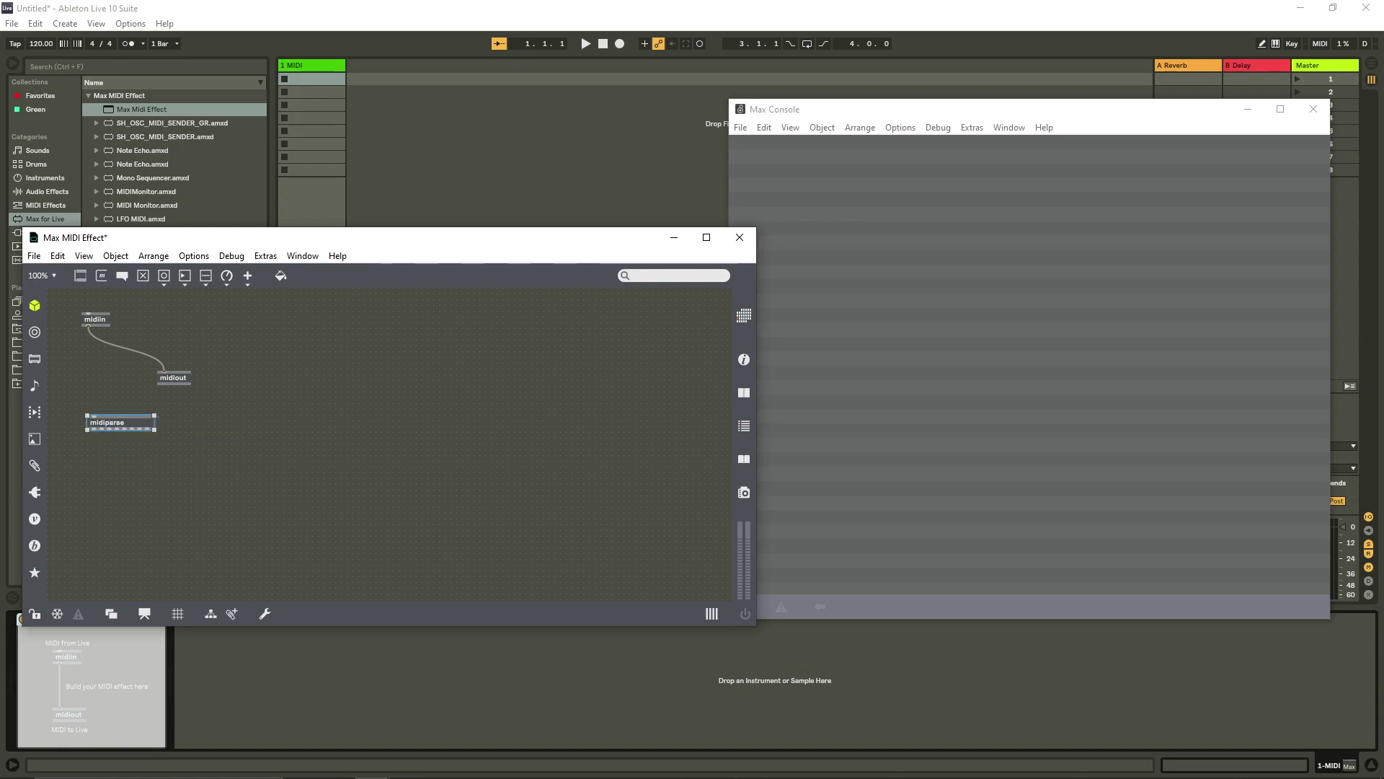
{"action": "left_click", "coordinate": [169, 467]}
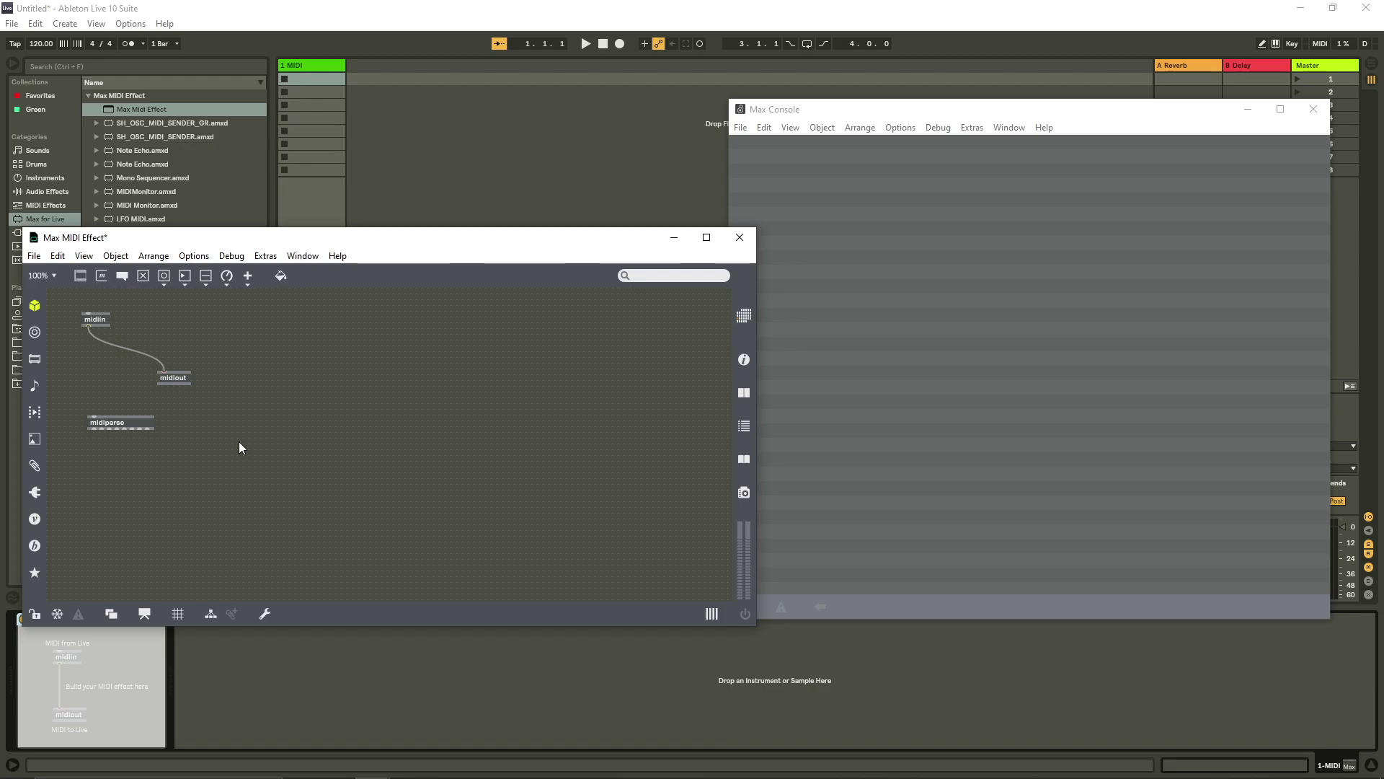
- Wire midiin's outlet into midiparse and start typing an unpack object
{"action": "key", "text": "n"}
{"action": "left_click", "coordinate": [186, 494]}
{"action": "left_click_drag", "start_coordinate": [96, 380], "coordinate": [95, 410]}
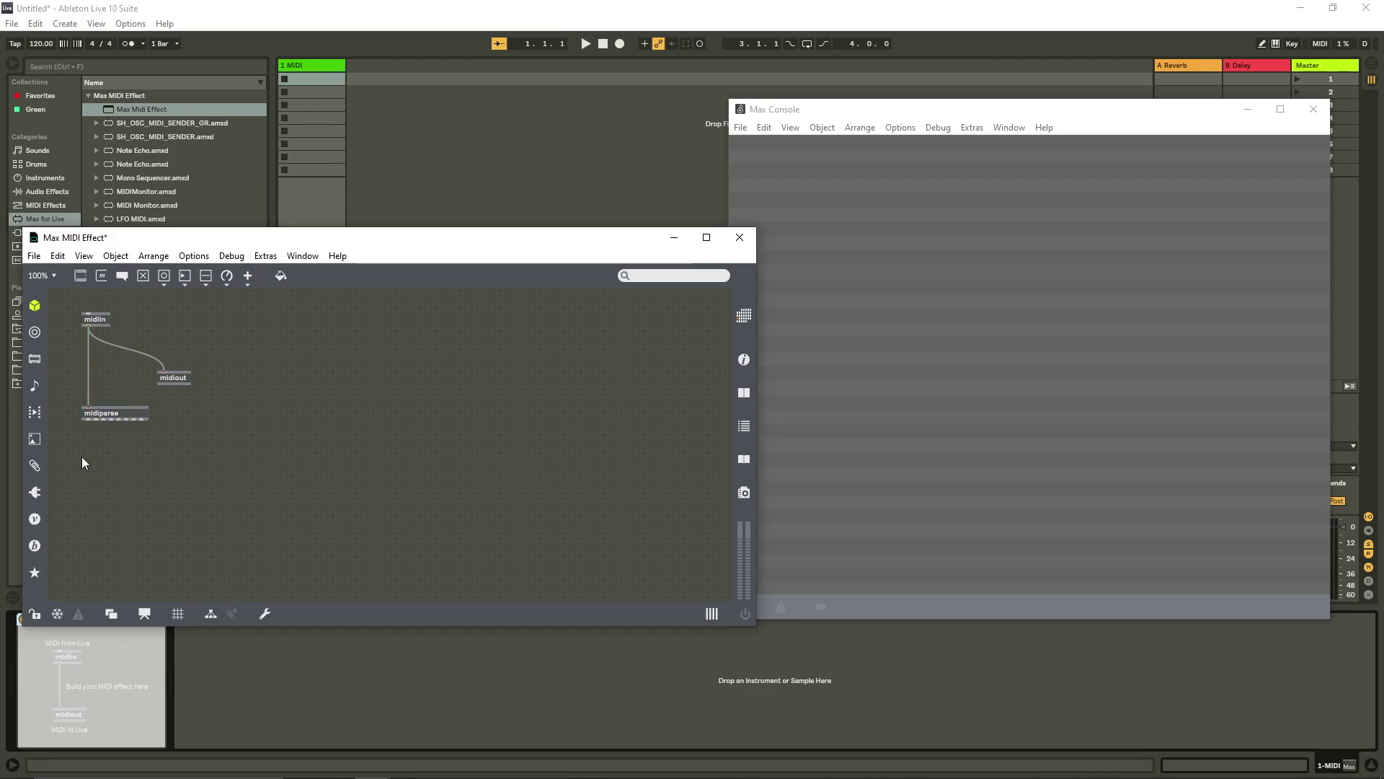
{"action": "mouse_move", "coordinate": [89, 421]}
{"action": "type", "text": "n"}
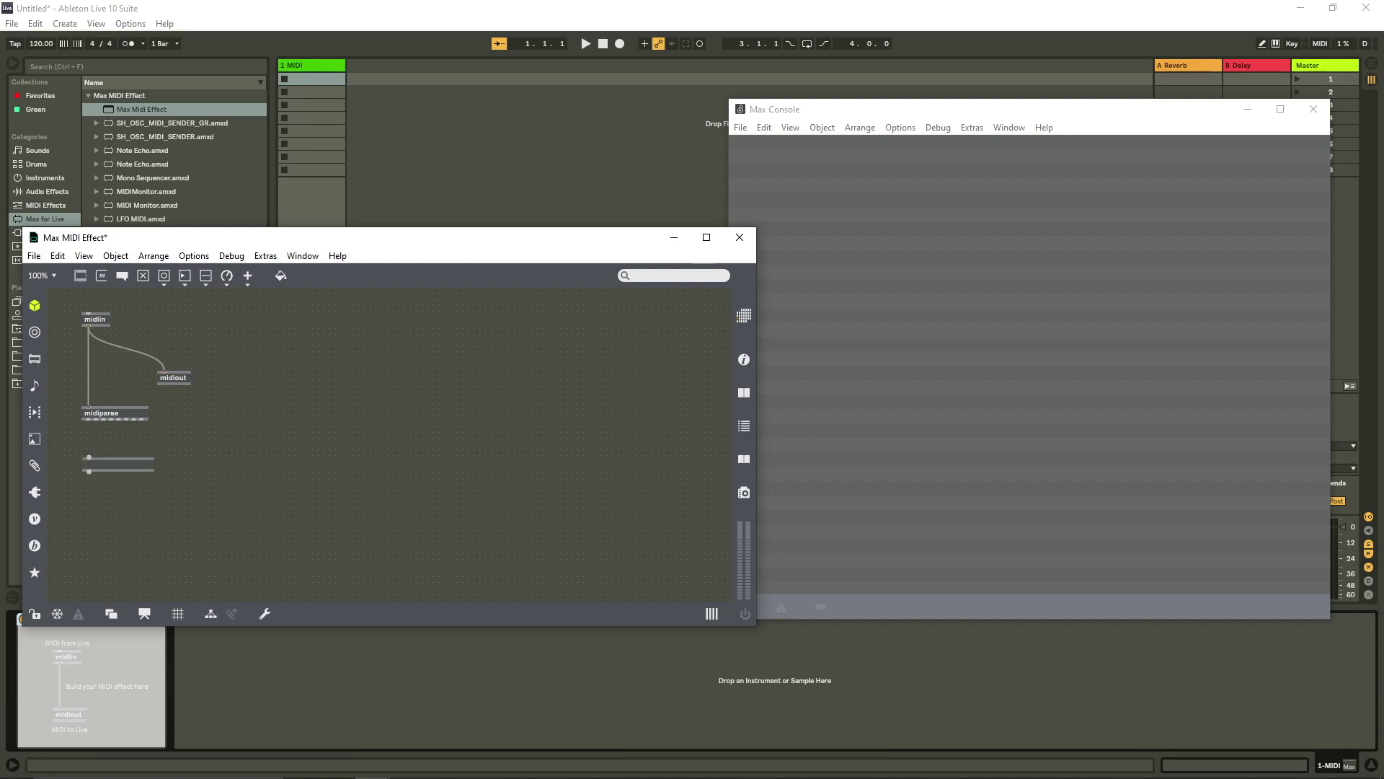
{"action": "type", "text": "unpack"}
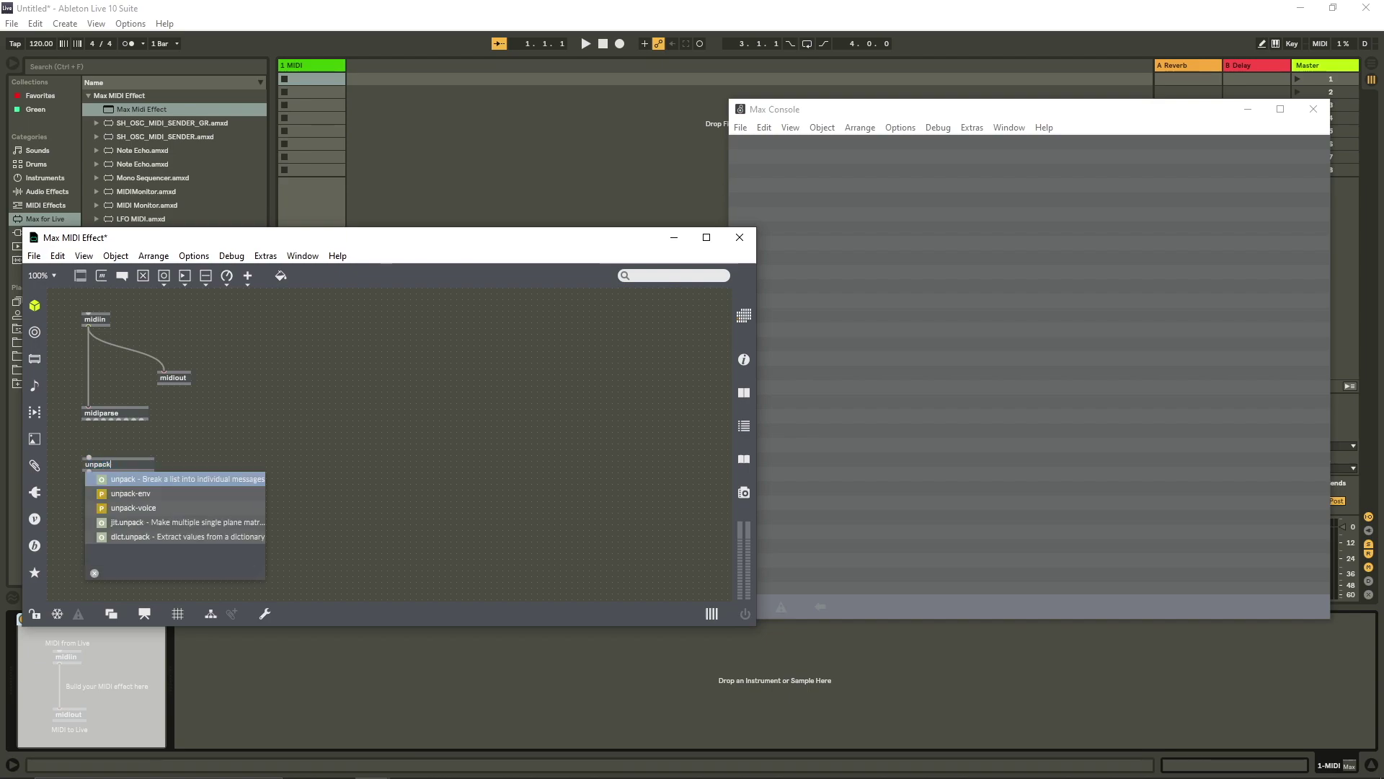
- Place unpack under midiparse and add a stripnote object fed from unpack's left outlet
{"action": "left_click", "coordinate": [92, 448]}
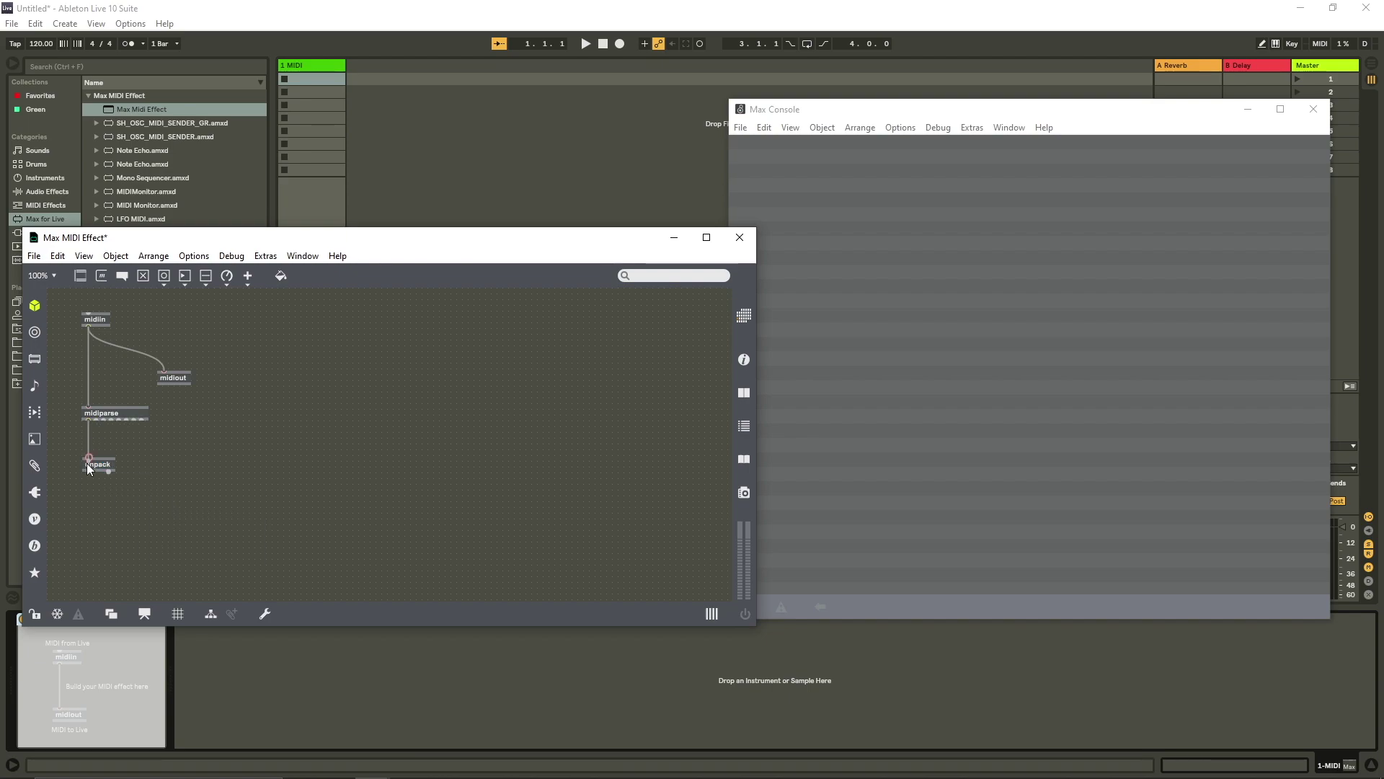
{"action": "left_click_drag", "start_coordinate": [91, 466], "coordinate": [91, 444]}
{"action": "key", "text": "ctrl+v"}
{"action": "type", "text": "nstrip"}
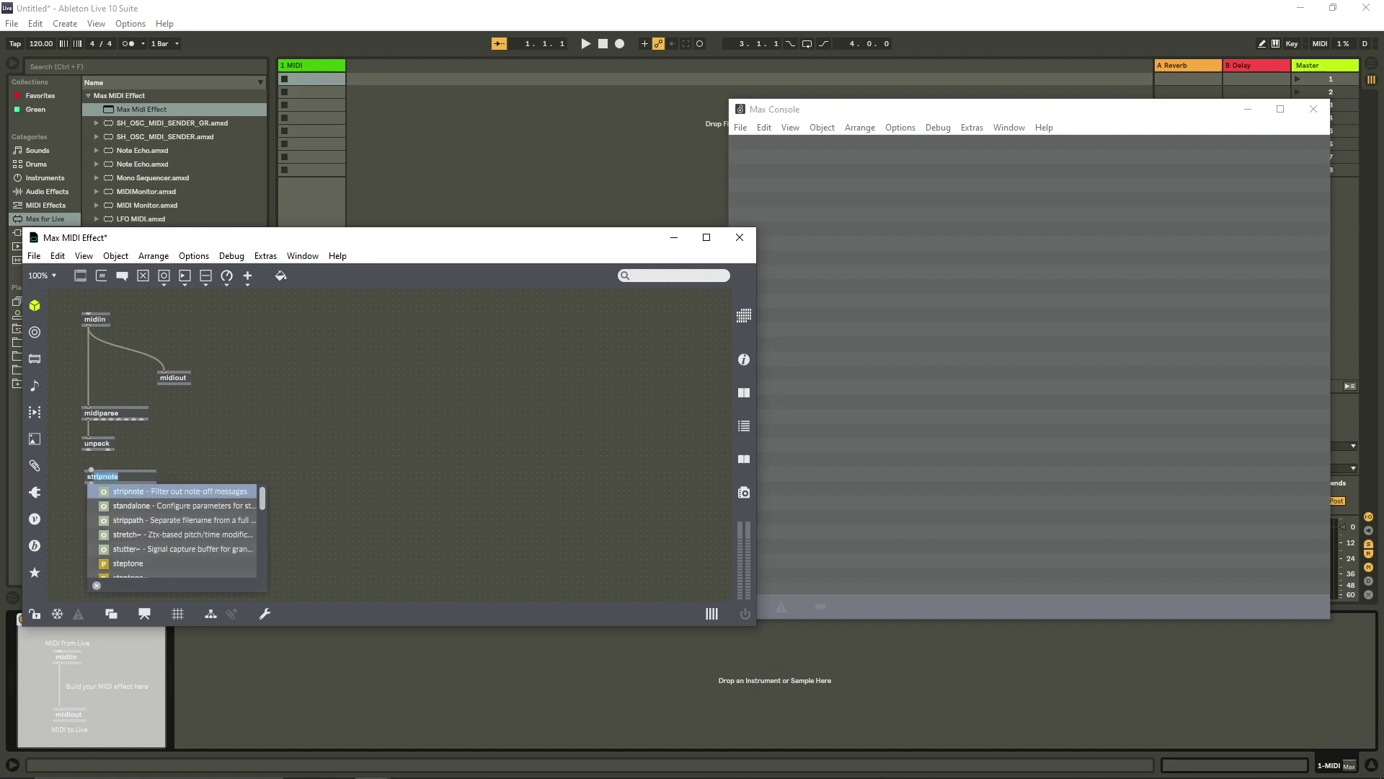
{"action": "key", "text": "Return"}
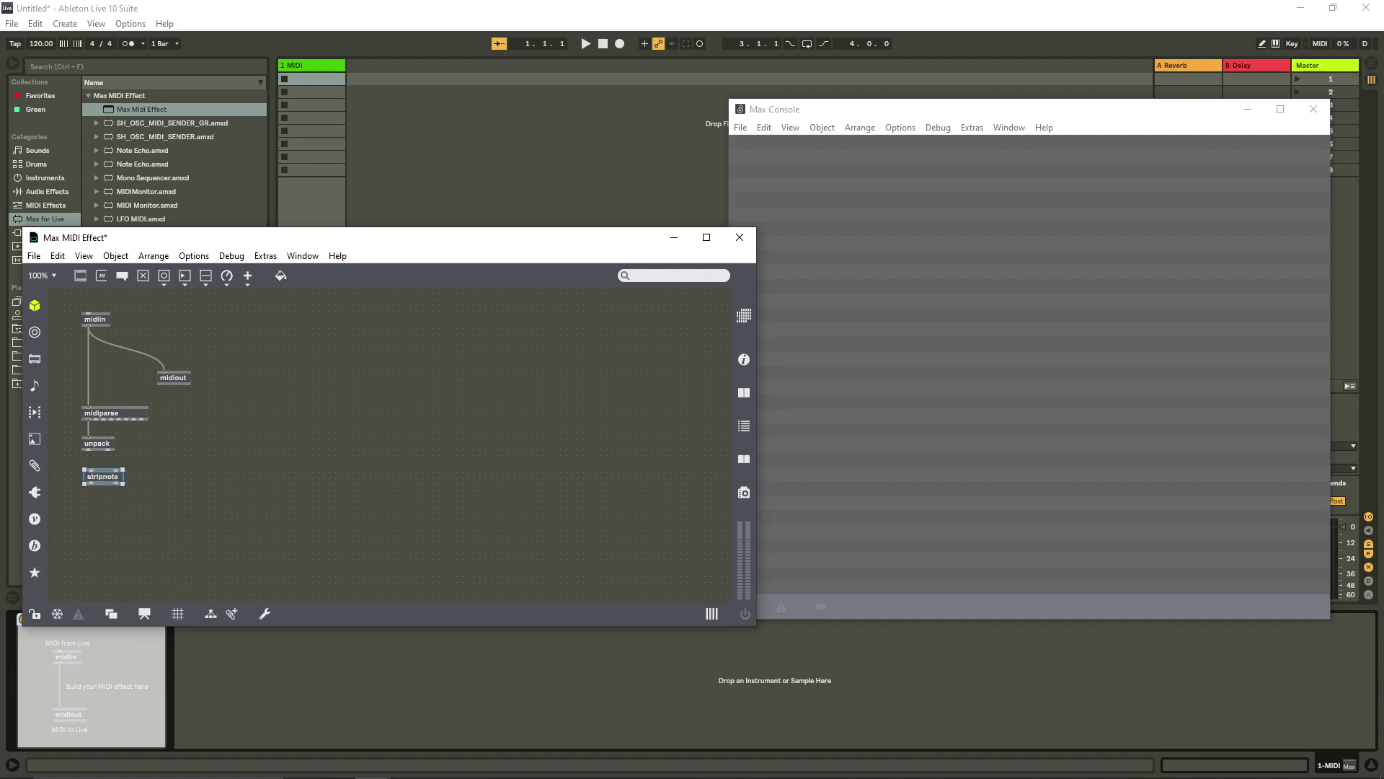
{"action": "left_click_drag", "start_coordinate": [88, 453], "coordinate": [119, 450]}
{"action": "left_click", "coordinate": [205, 463]}
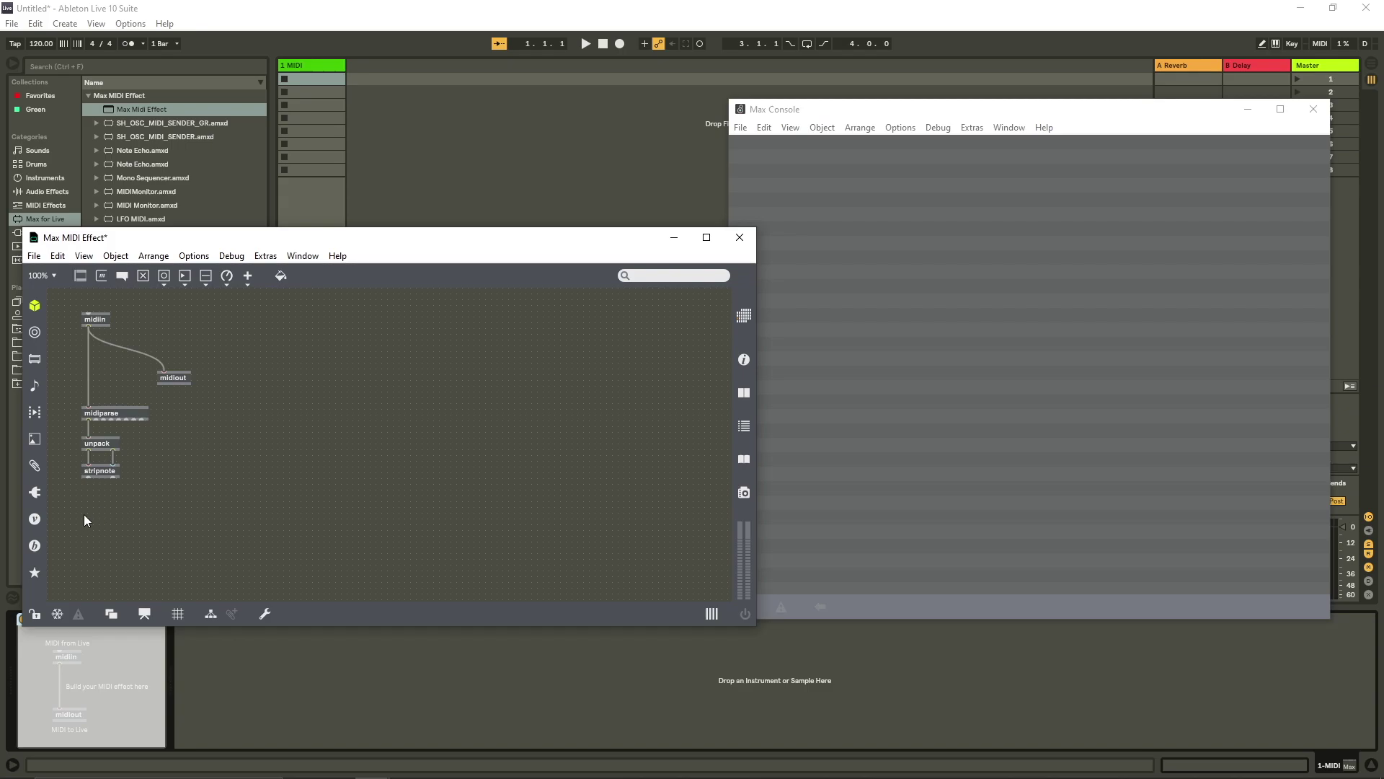
- Create a udpsend 127.0.0.1 1312 object and move it lower below stripnote
{"action": "key", "text": "ctrl+v"}
{"action": "type", "text": "nudpsend"}
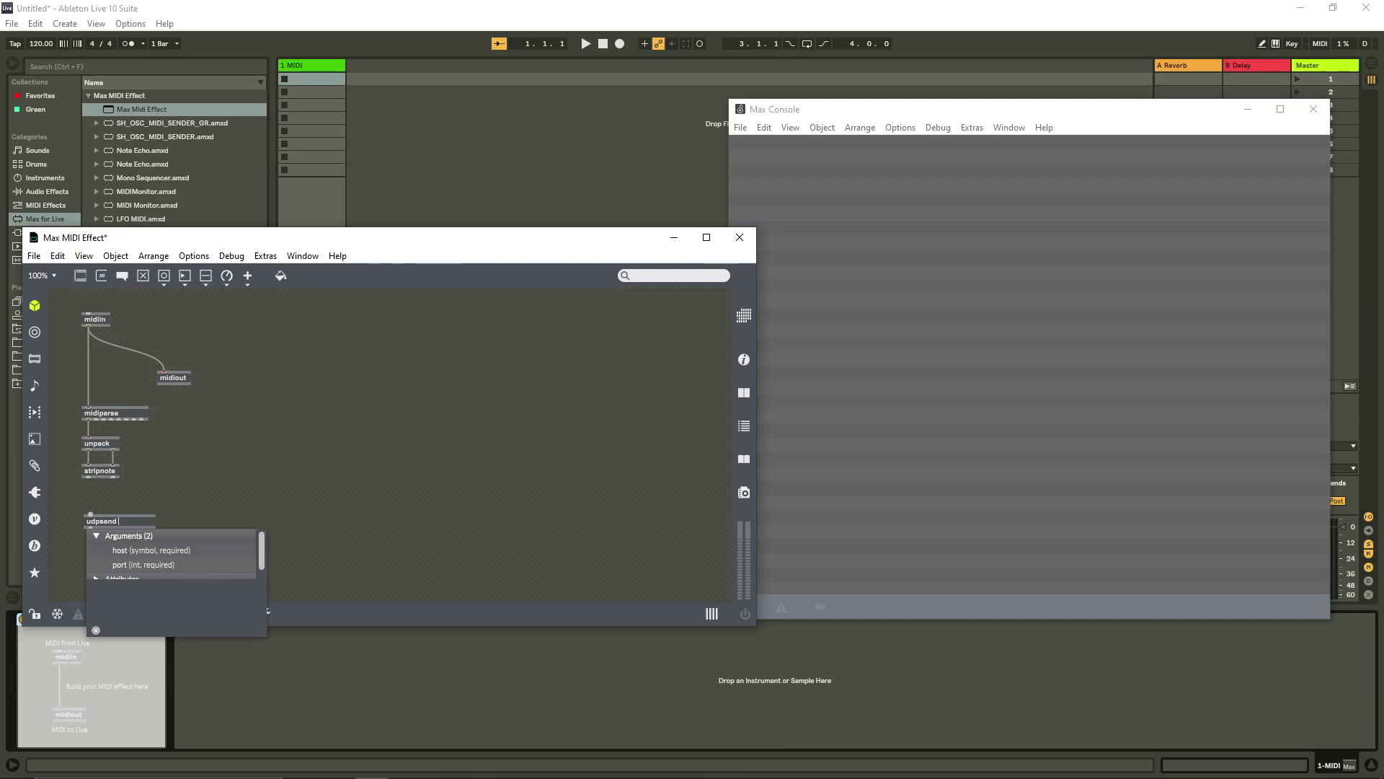
{"action": "type", "text": "27.0.0.1 1312"}
{"action": "key", "text": "Return"}
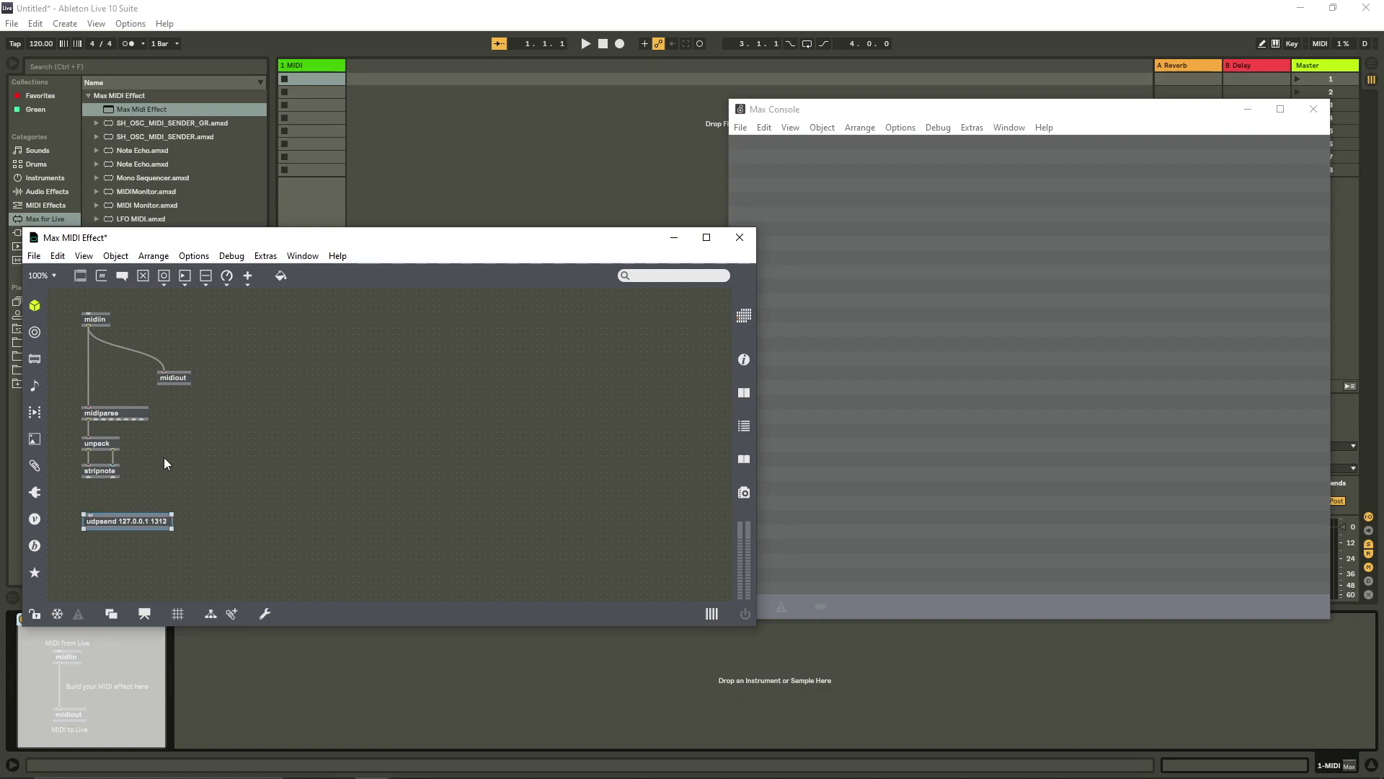
{"action": "left_click", "coordinate": [107, 504]}
{"action": "left_click_drag", "start_coordinate": [101, 514], "coordinate": [99, 538]}
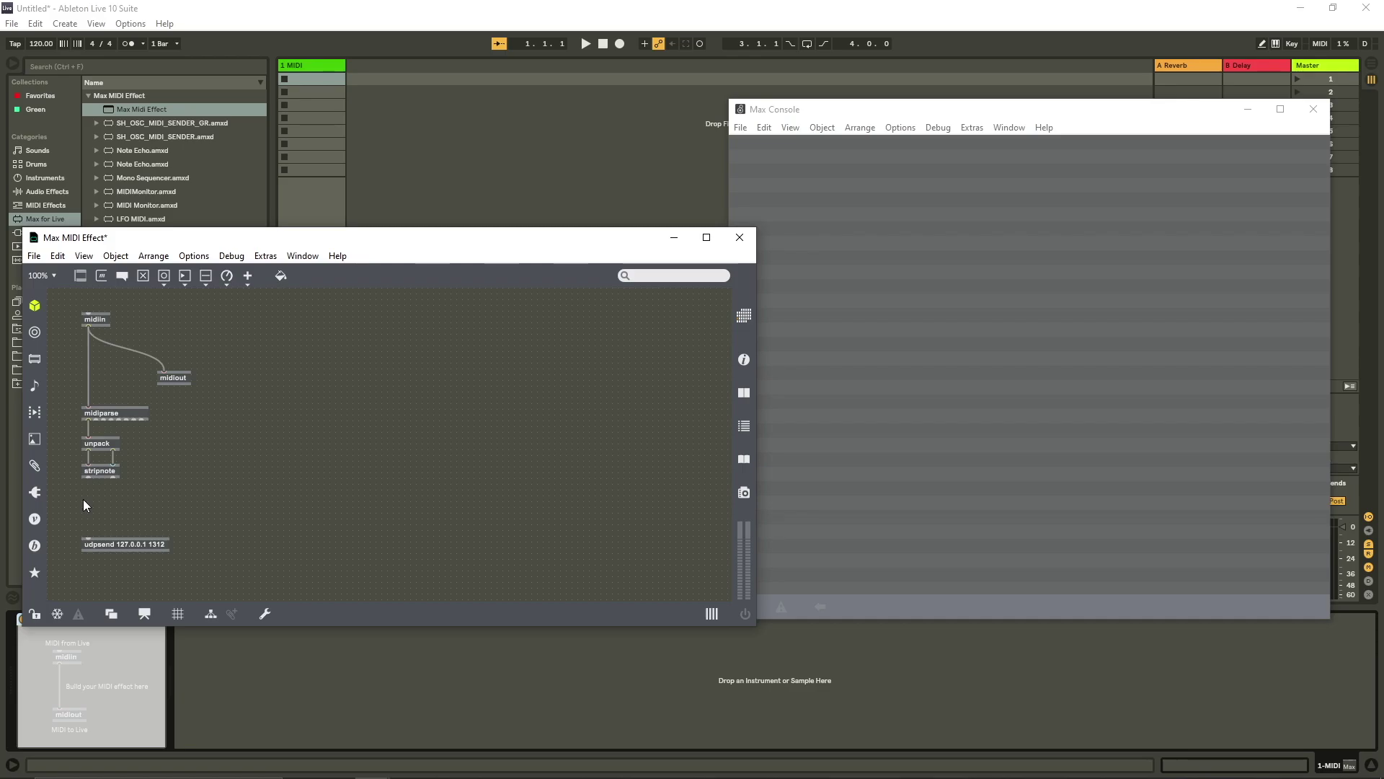
- Add a prepend /midi object fed from stripnote's output
{"action": "key", "text": "n"}
{"action": "type", "text": "prepend "}
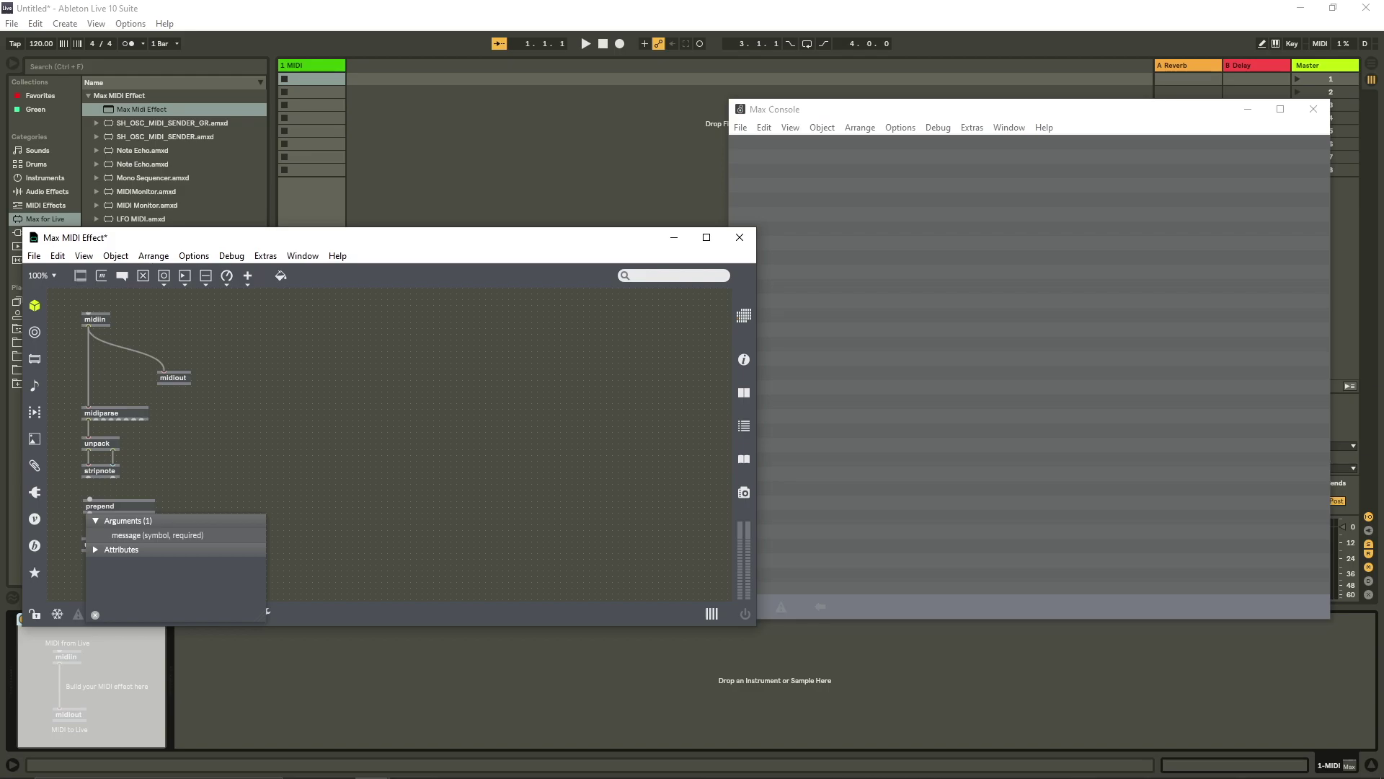
{"action": "type", "text": "/midi"}
{"action": "left_click", "coordinate": [142, 468]}
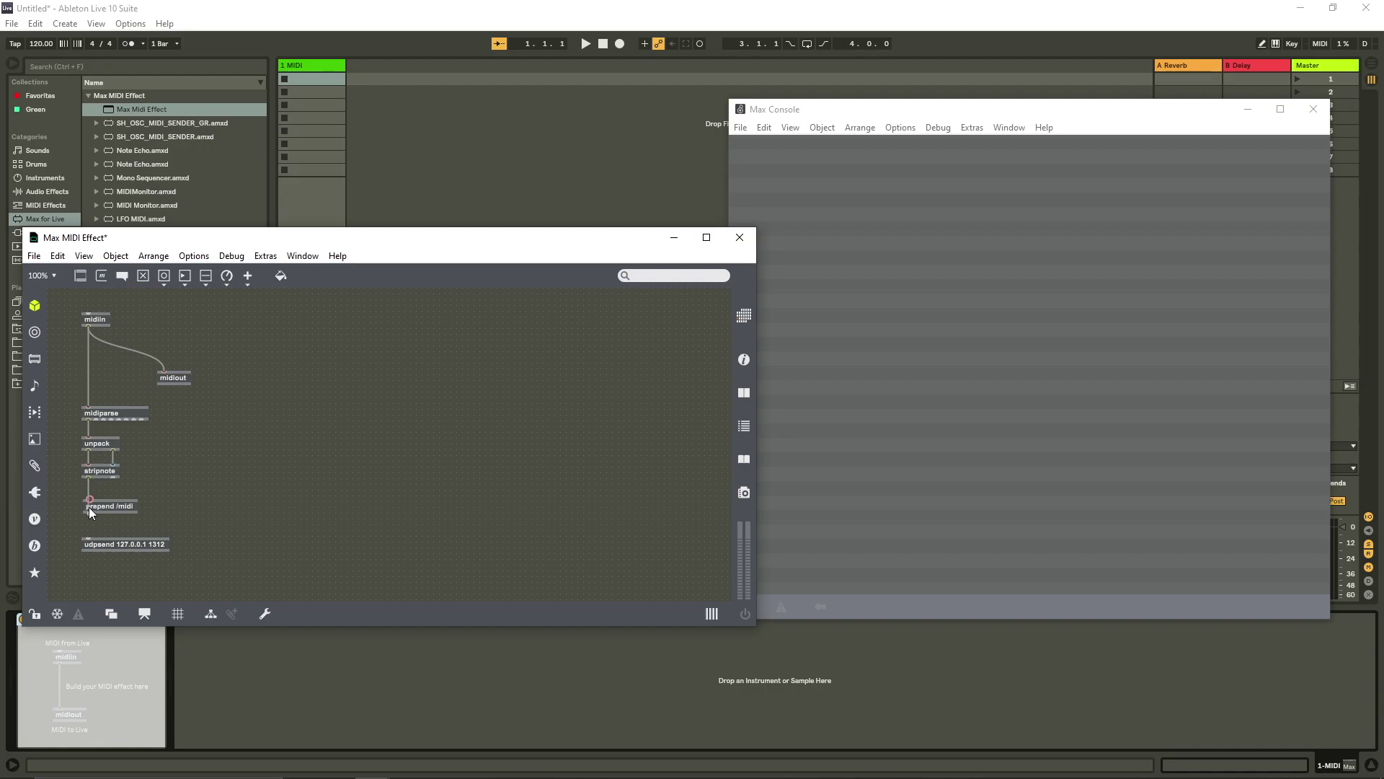
{"action": "left_click_drag", "start_coordinate": [90, 507], "coordinate": [144, 529]}
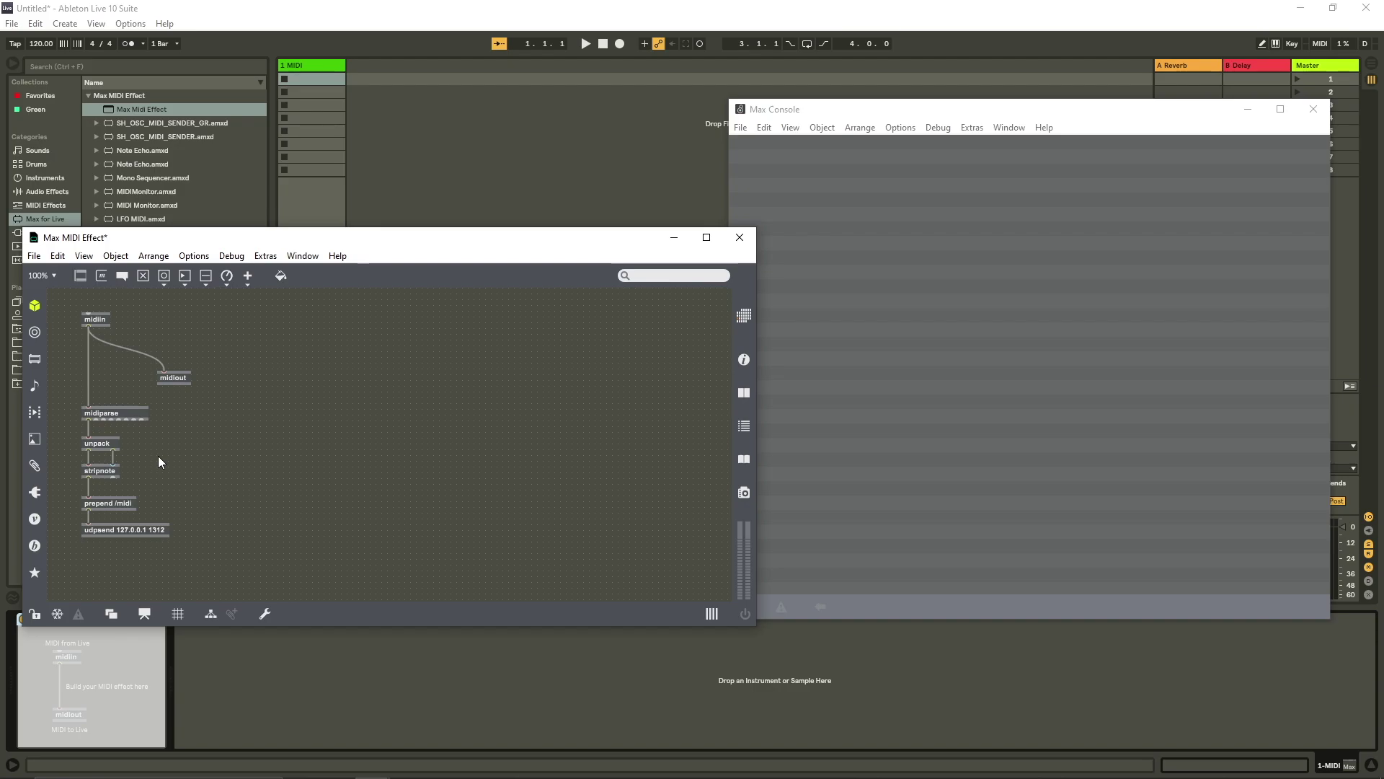
- Add a number box and a dial, both wired from stripnote's output
{"action": "key", "text": "i"}
{"action": "left_click_drag", "start_coordinate": [170, 465], "coordinate": [184, 479]}
{"action": "left_click_drag", "start_coordinate": [157, 456], "coordinate": [216, 480]}
{"action": "left_click_drag", "start_coordinate": [216, 503], "coordinate": [182, 478]}
- Put the number box and dial in presentation at the upper left, then lock and freeze the device
{"action": "right_click", "coordinate": [181, 478]}
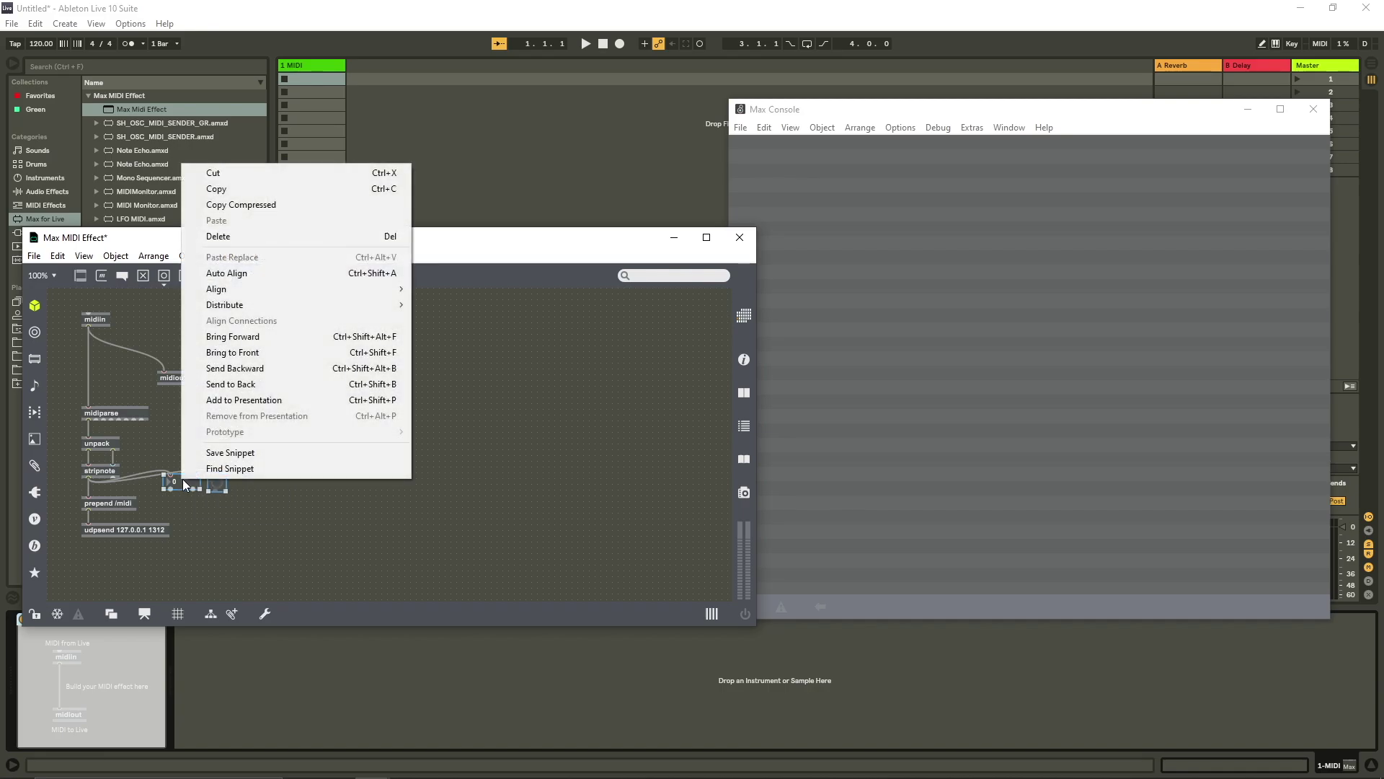
{"action": "left_click", "coordinate": [304, 401]}
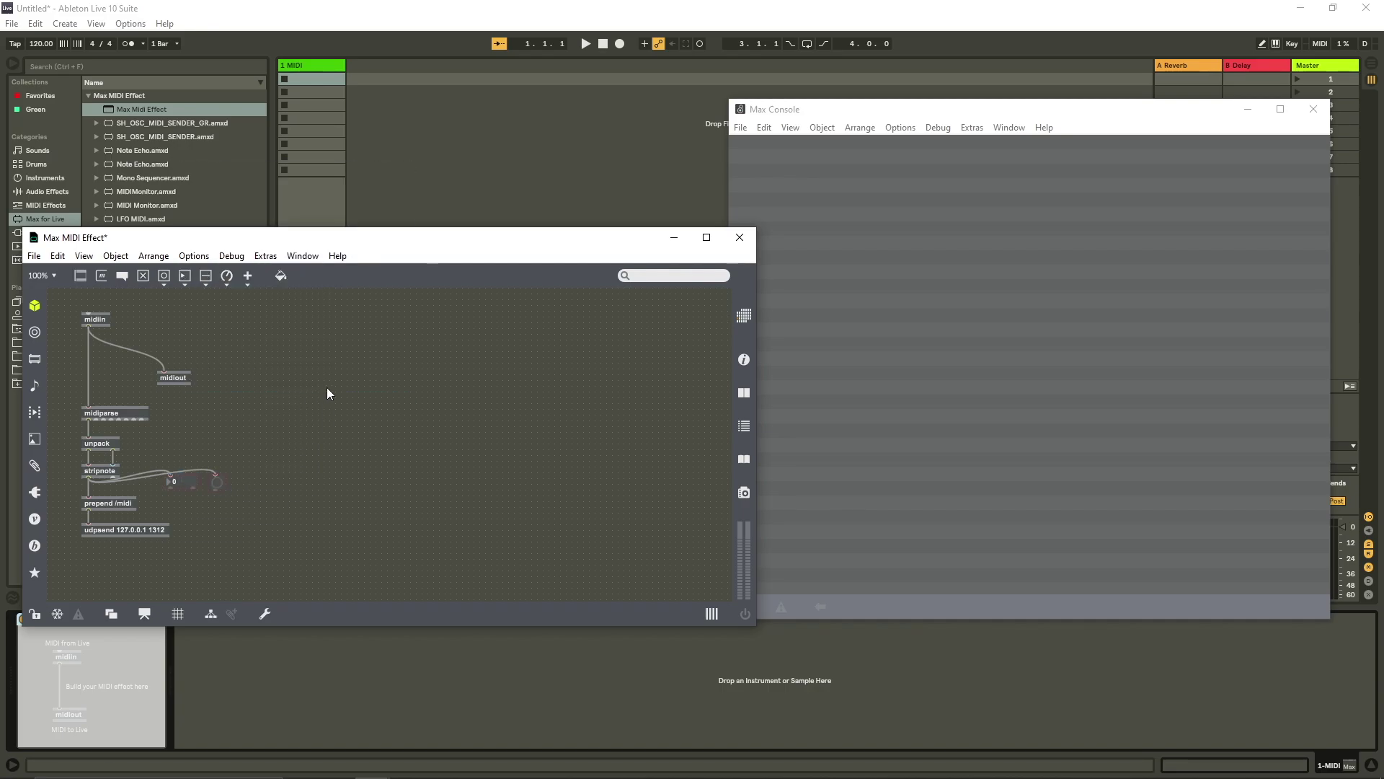
{"action": "left_click", "coordinate": [144, 613]}
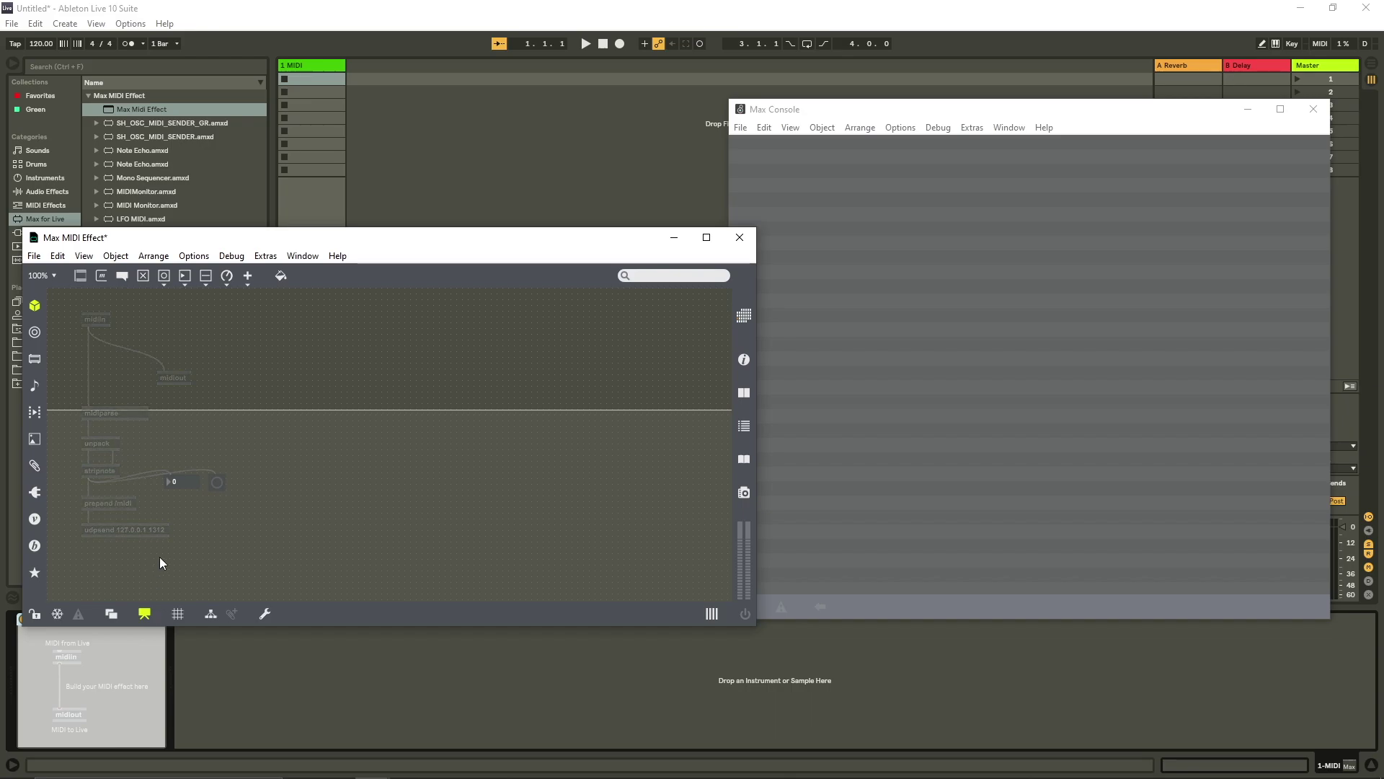
{"action": "left_click_drag", "start_coordinate": [276, 536], "coordinate": [124, 439]}
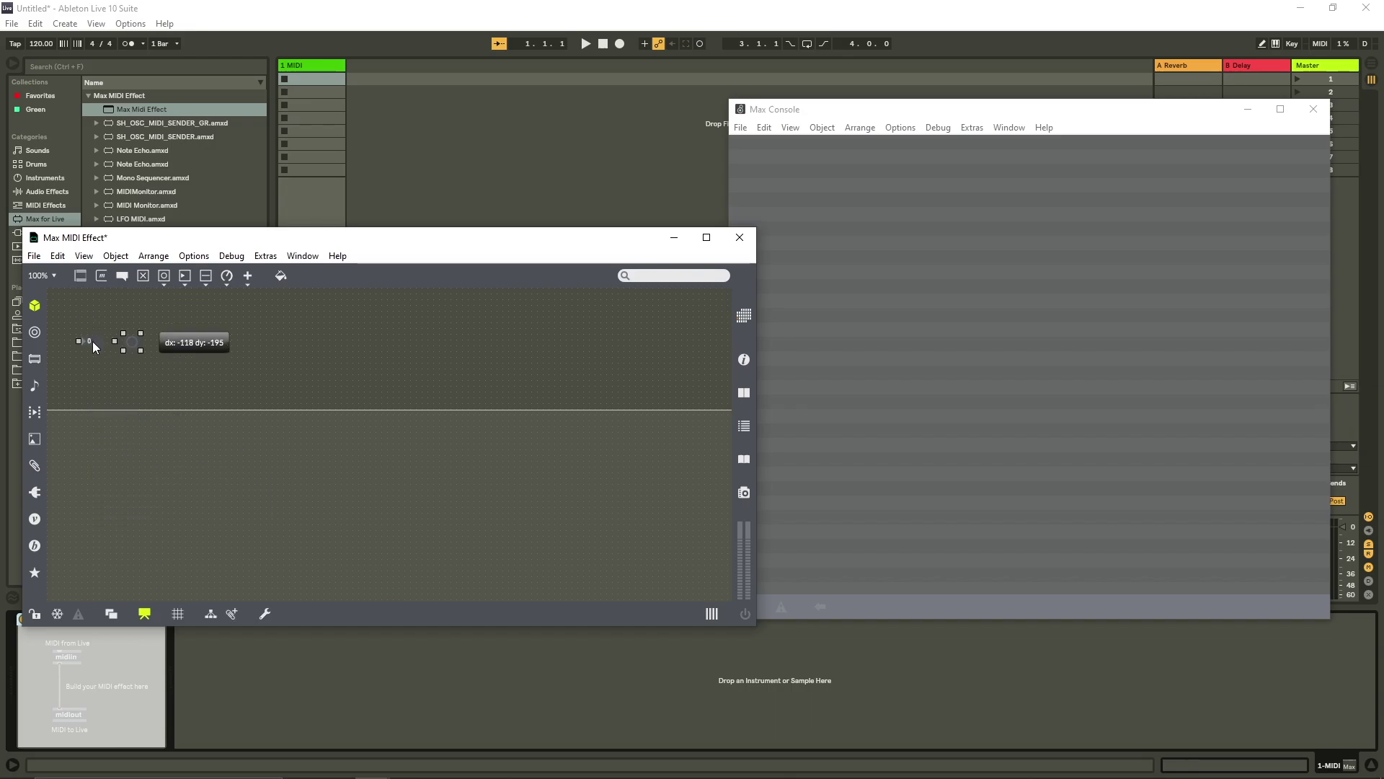
{"action": "left_click_drag", "start_coordinate": [93, 342], "coordinate": [75, 312]}
{"action": "left_click", "coordinate": [137, 352]}
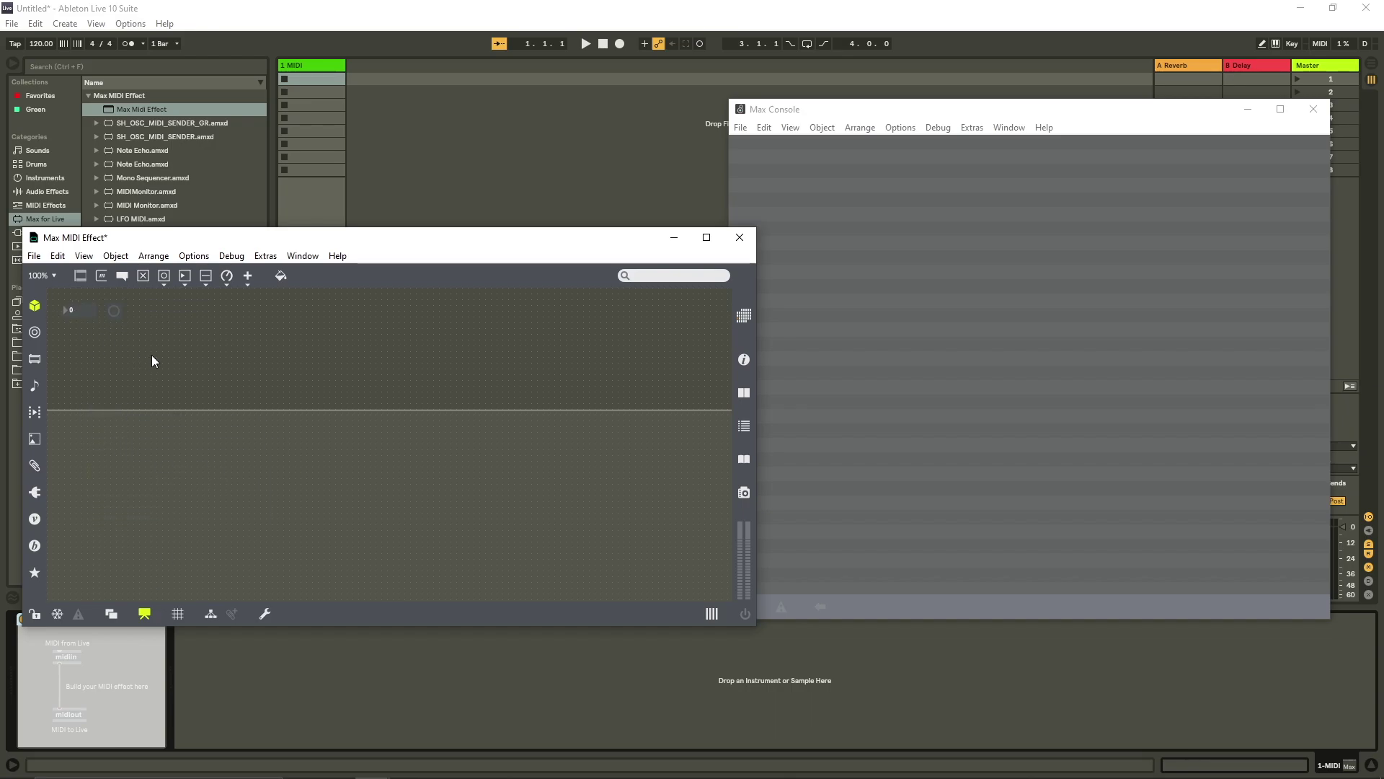
{"action": "key", "text": "ctrl+e"}
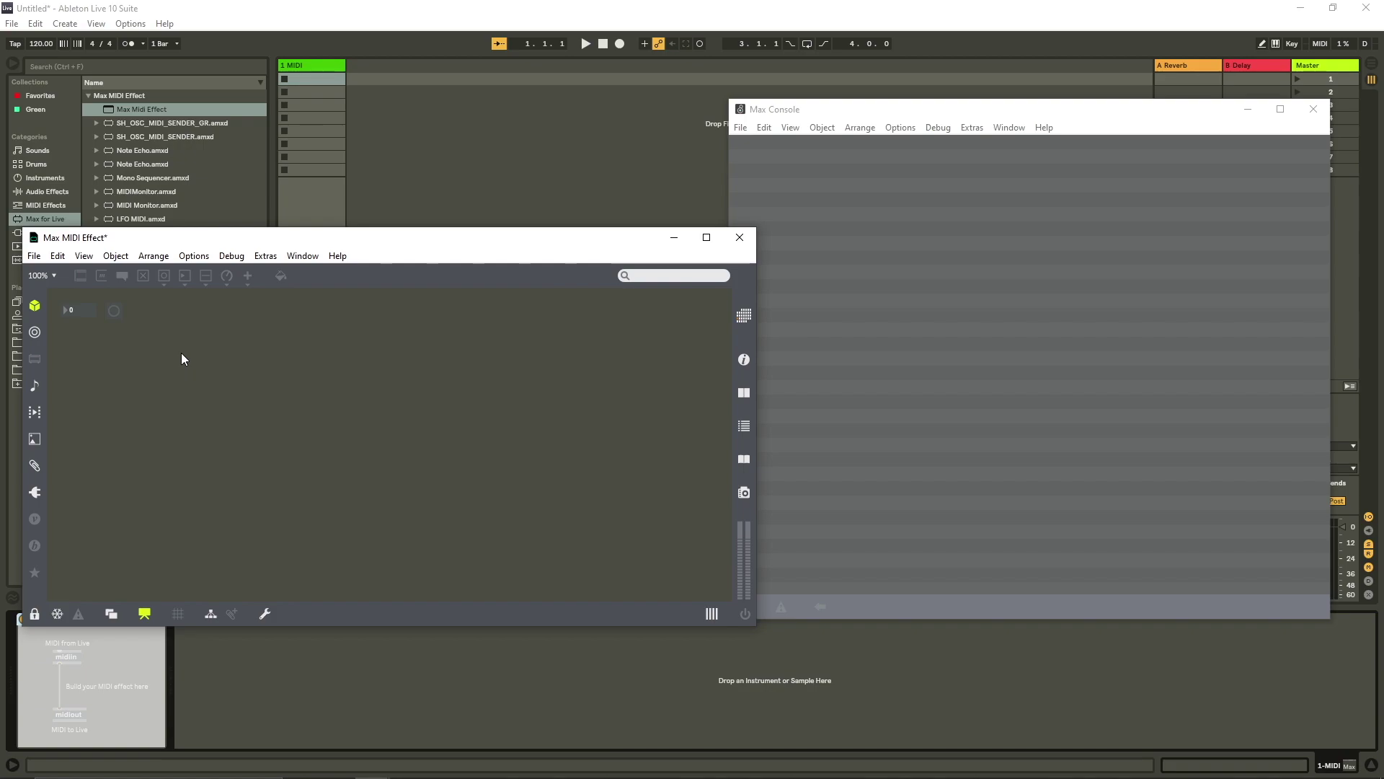
{"action": "left_click", "coordinate": [57, 615]}
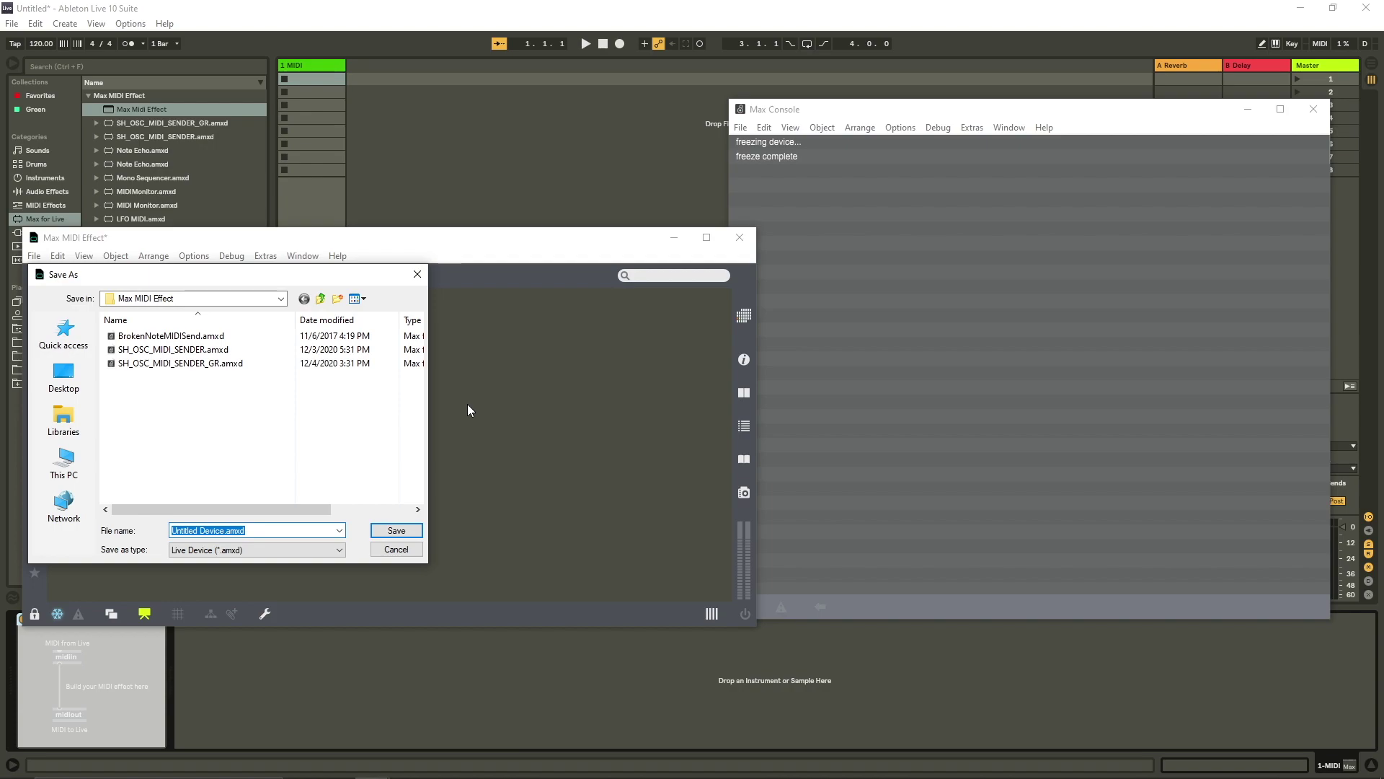
- Replace 'Untitled Device' with tutMidiSender and save the device
{"action": "key", "text": "Left"}
{"action": "key", "text": "Left"}
{"action": "key", "text": "ctrl+shift+Left"}
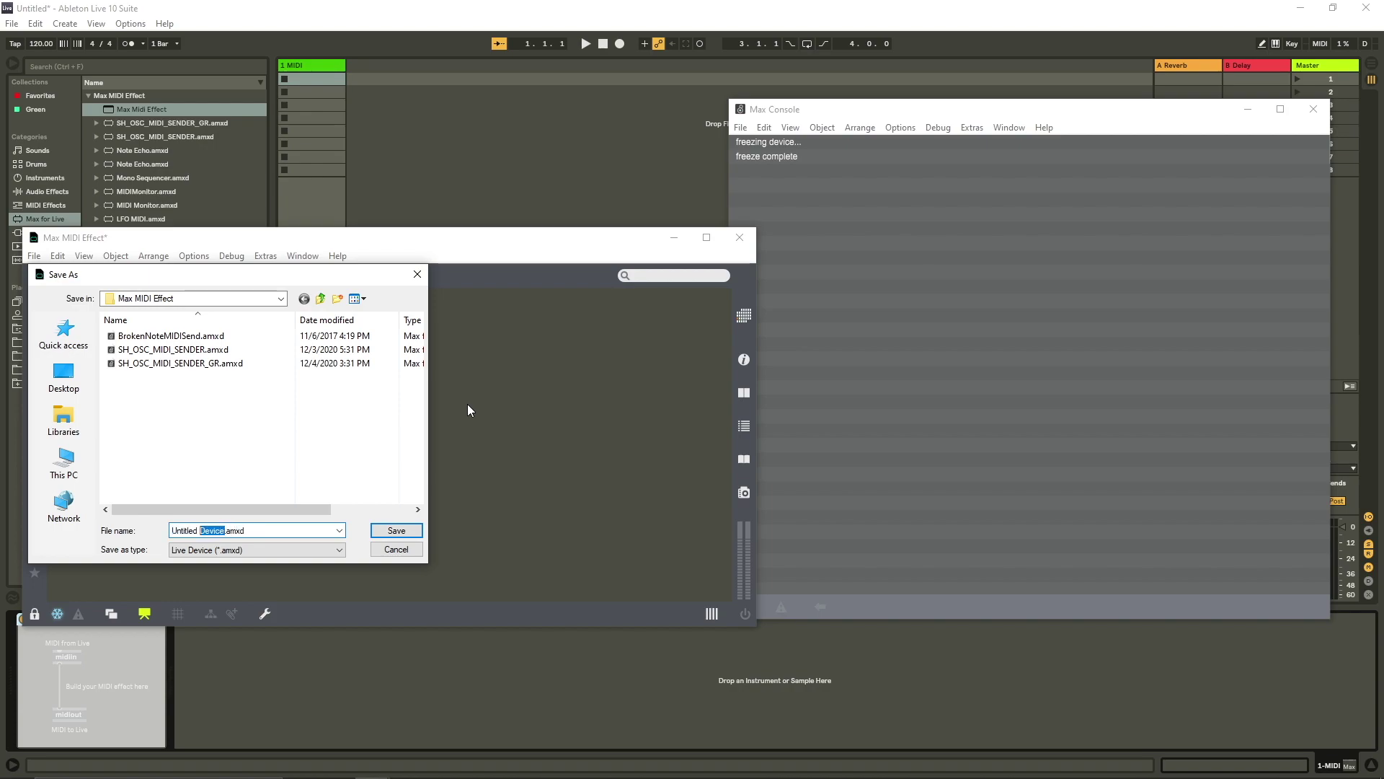
{"action": "key", "text": "ctrl+shift+Left"}
{"action": "type", "text": "tutMi"}
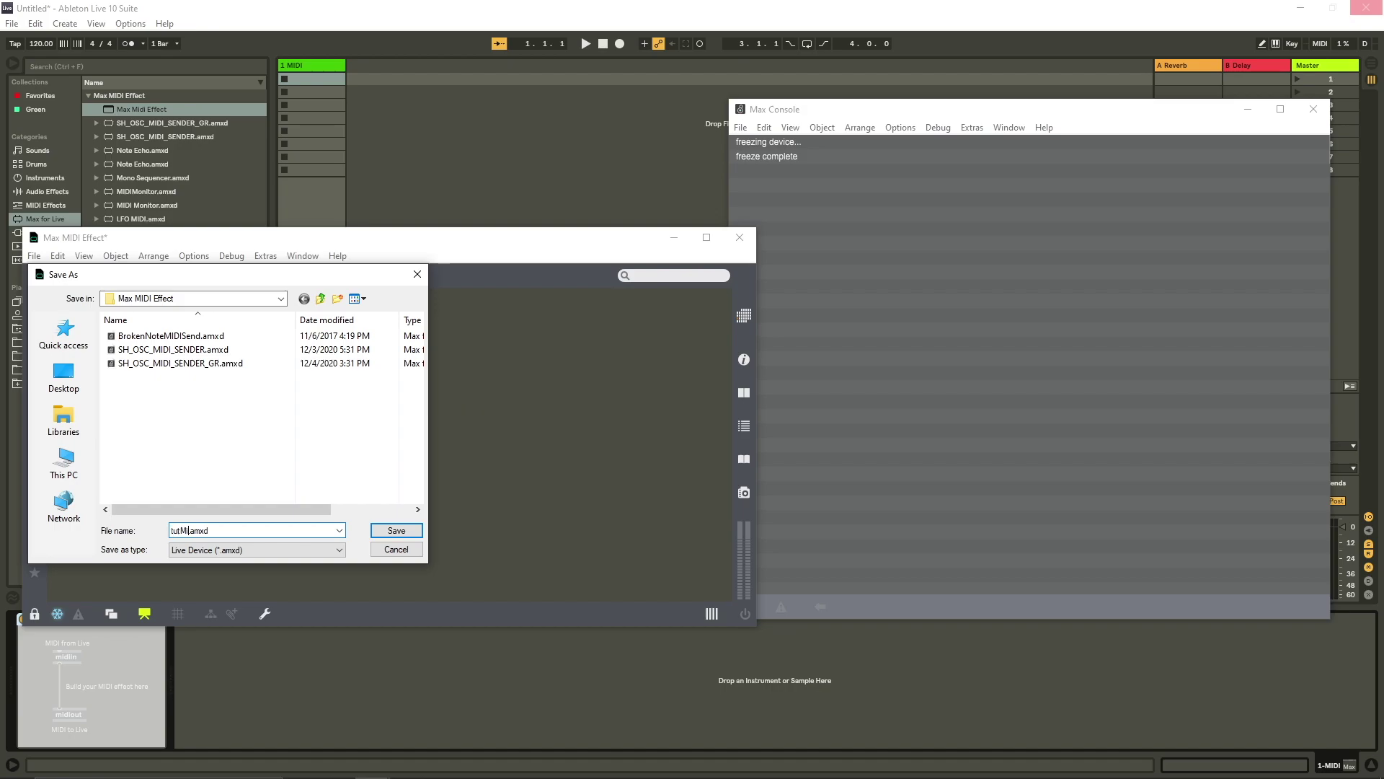
{"action": "type", "text": "diSender"}
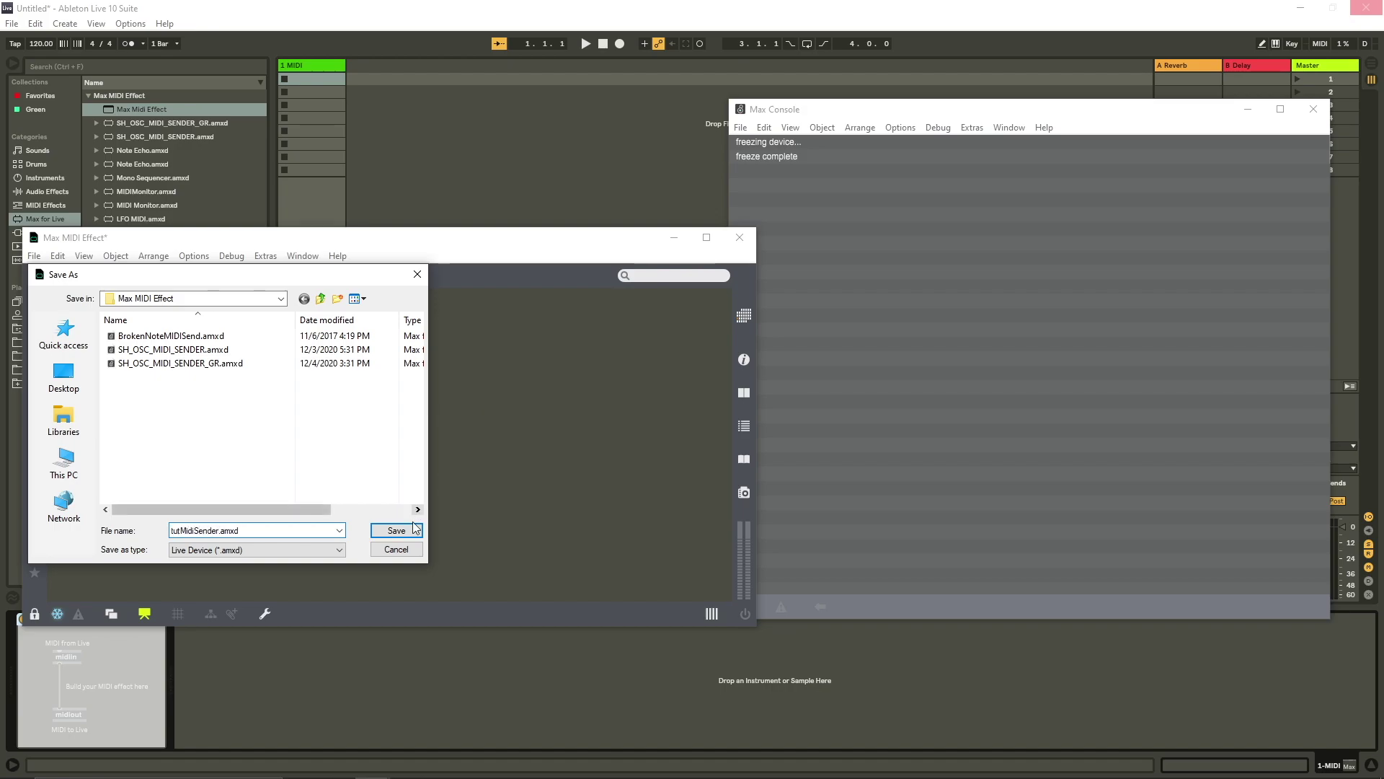
{"action": "left_click", "coordinate": [415, 529]}
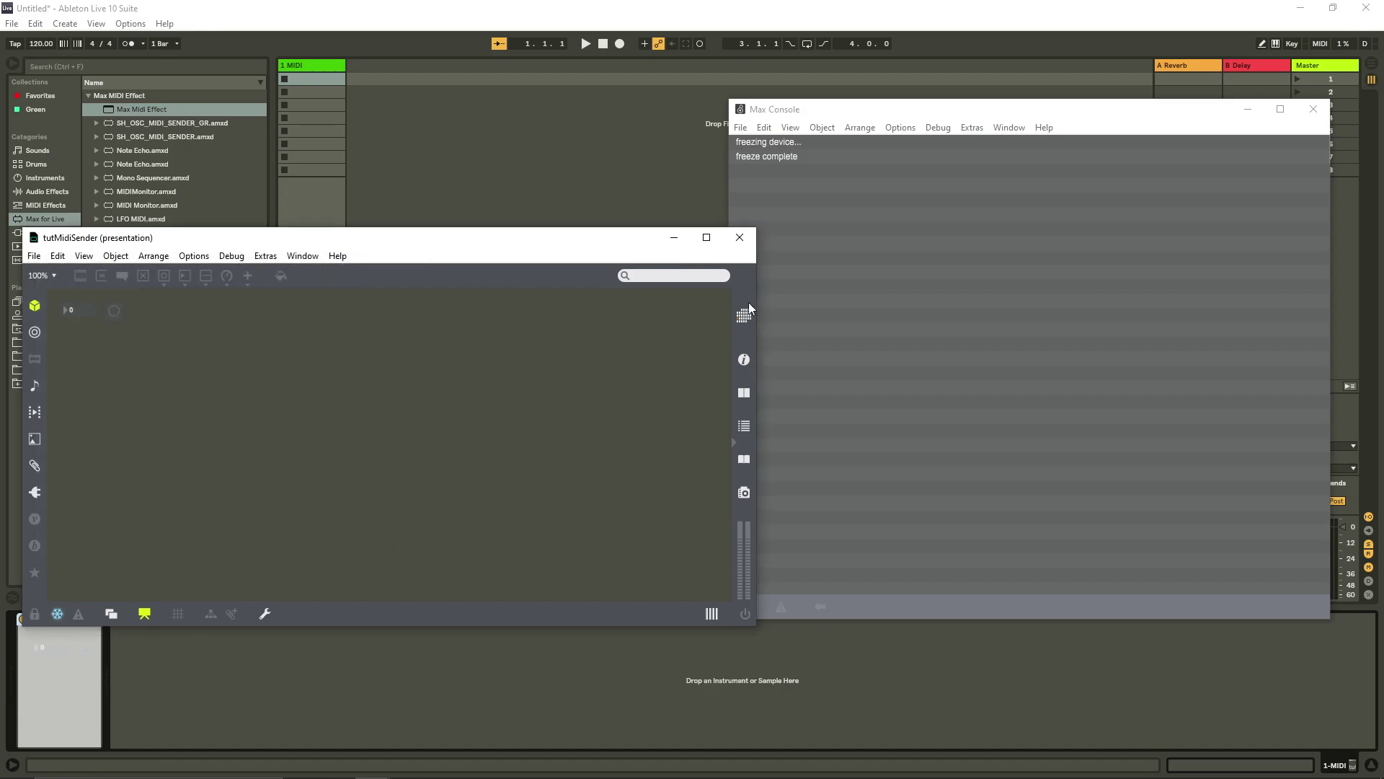
- Close the Max editor and Max Console, and create a new MIDI clip on 1 MIDI
{"action": "left_click", "coordinate": [742, 239]}
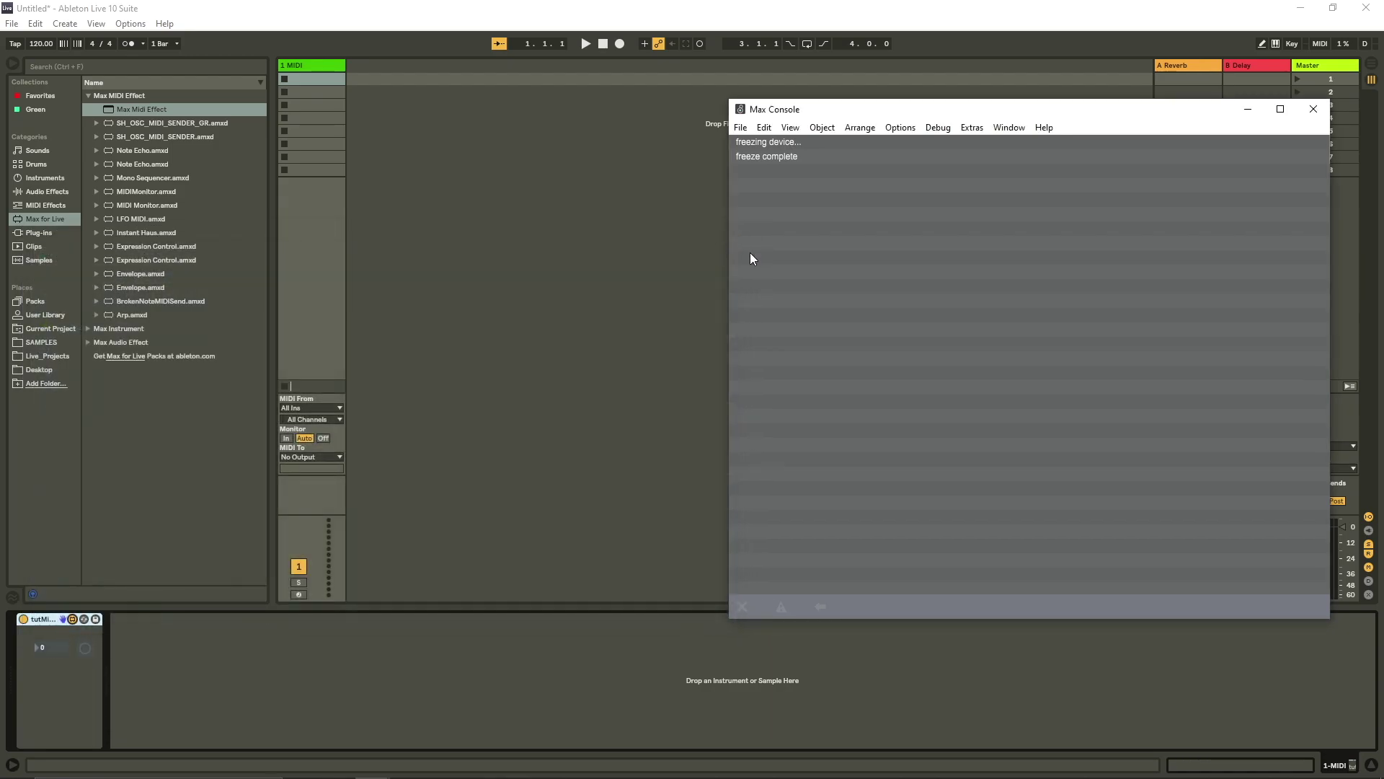
{"action": "left_click", "coordinate": [1313, 110]}
{"action": "double_click", "coordinate": [310, 79]}
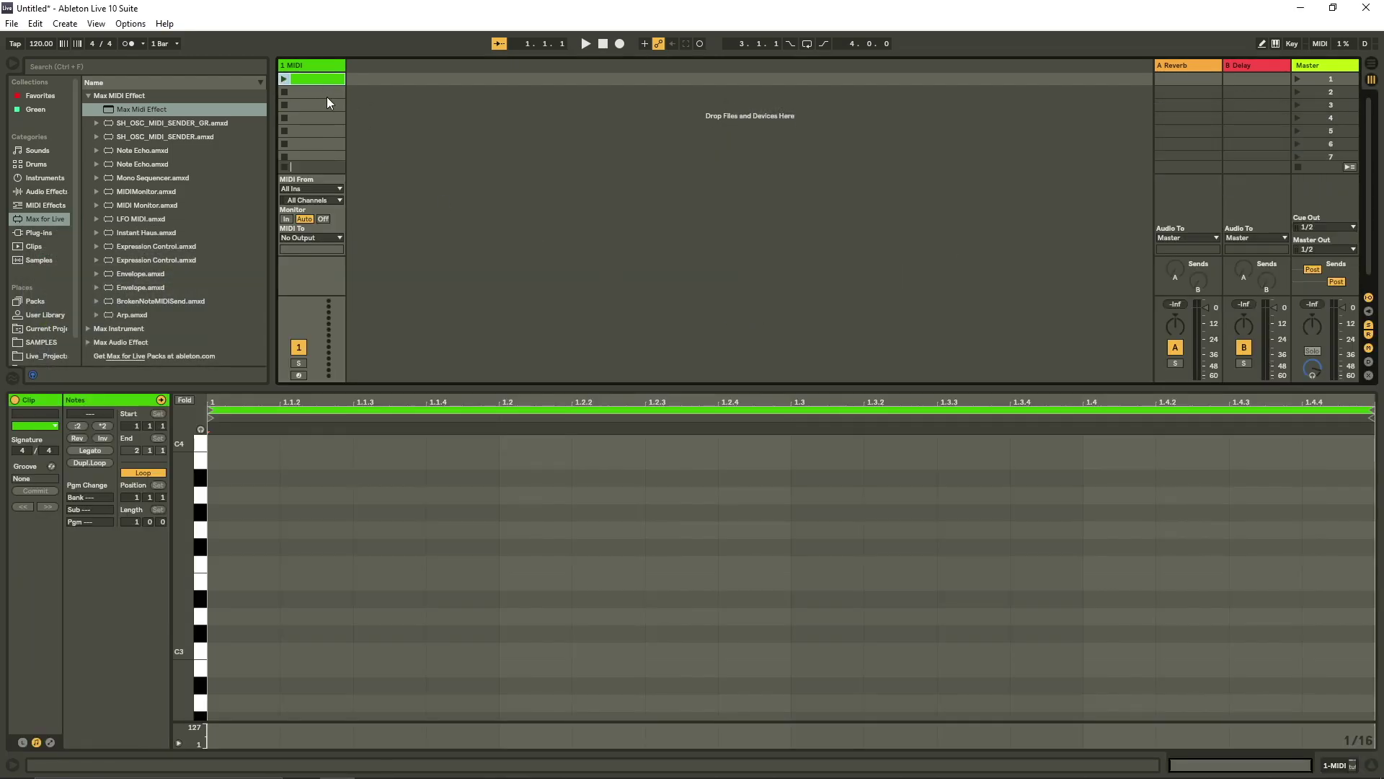
- Enter D#3, F#3, E3 and C#3 notes and duplicate them into the bar's second half
{"action": "double_click", "coordinate": [231, 599]}
{"action": "double_click", "coordinate": [371, 547]}
{"action": "left_click", "coordinate": [597, 557]}
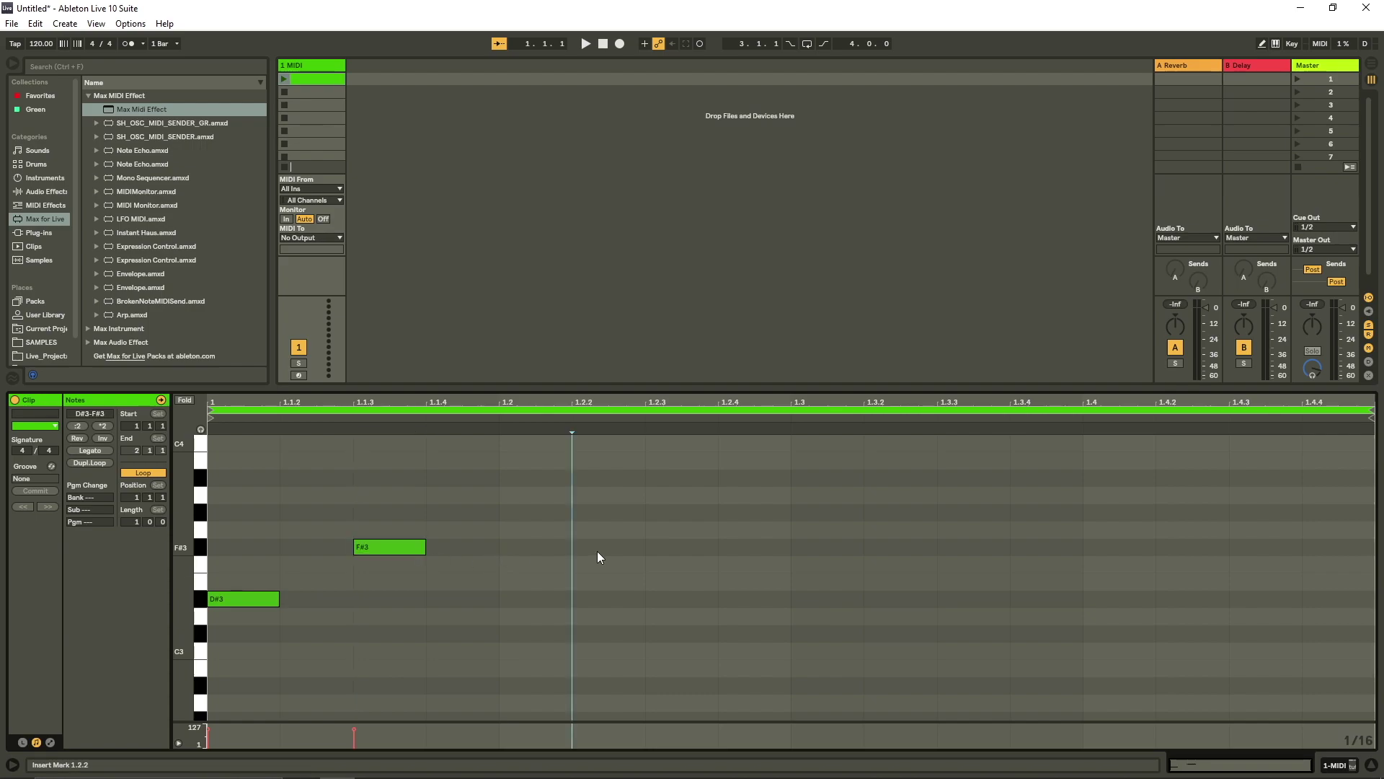
{"action": "double_click", "coordinate": [558, 582]}
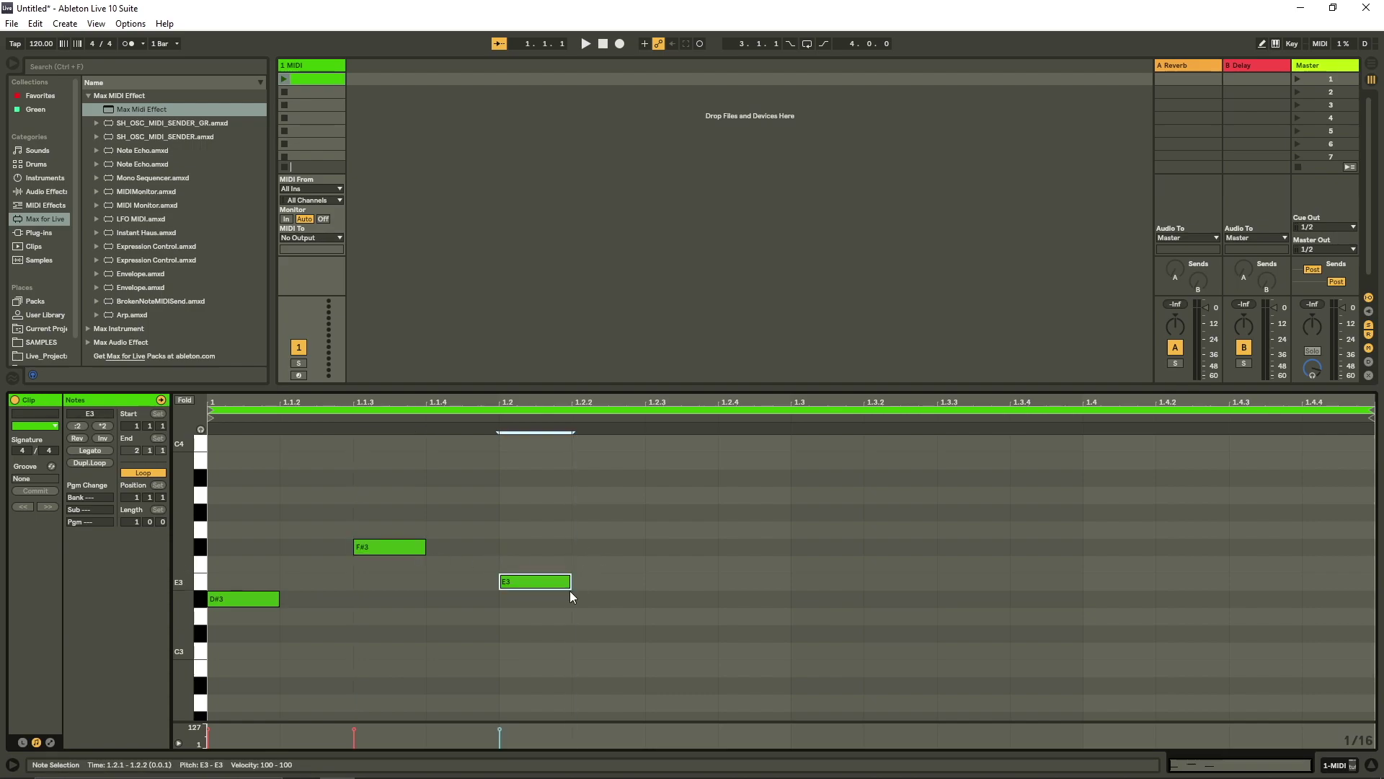
{"action": "double_click", "coordinate": [670, 637]}
{"action": "left_click_drag", "start_coordinate": [766, 686], "coordinate": [225, 499]}
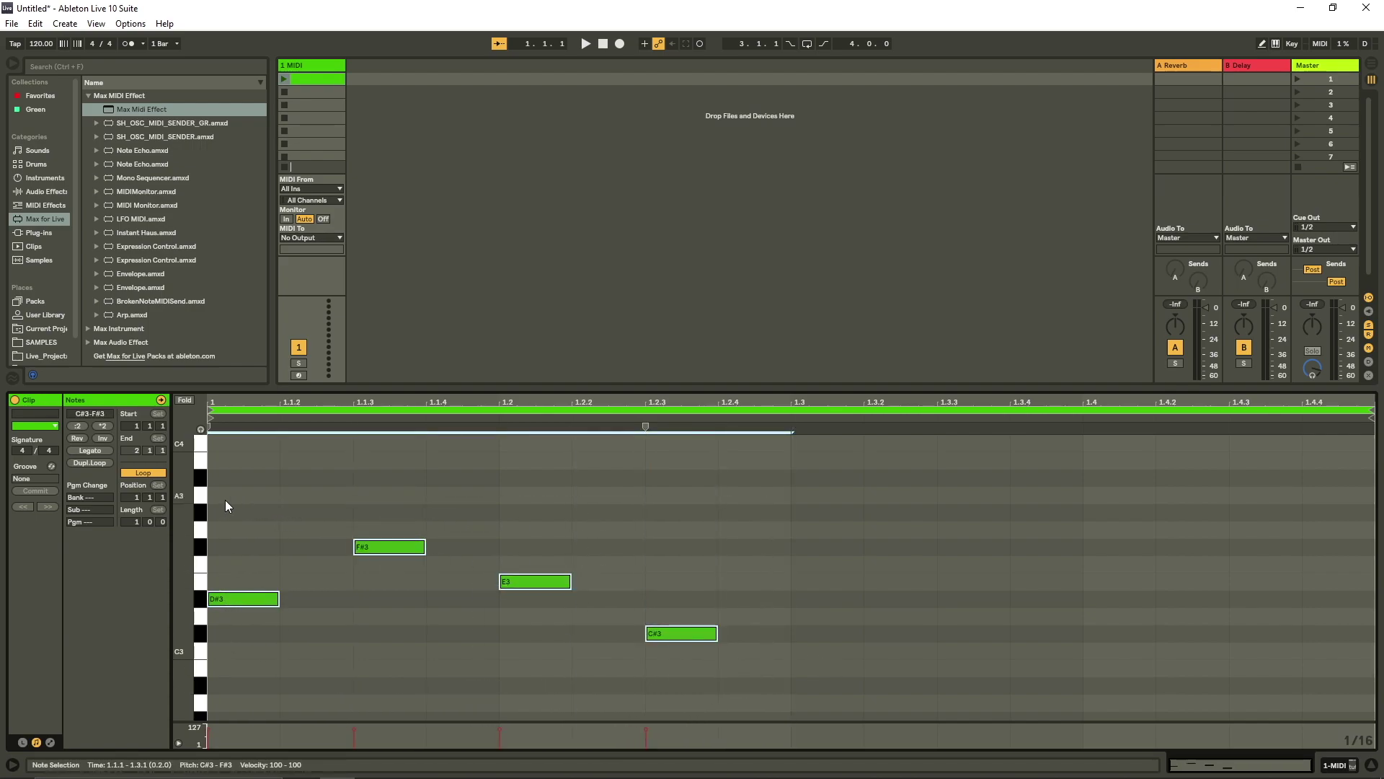
{"action": "key", "text": "ctrl+d"}
- Launch the clip and watch tutMidiSender's number box in the device chain
{"action": "left_click", "coordinate": [284, 79]}
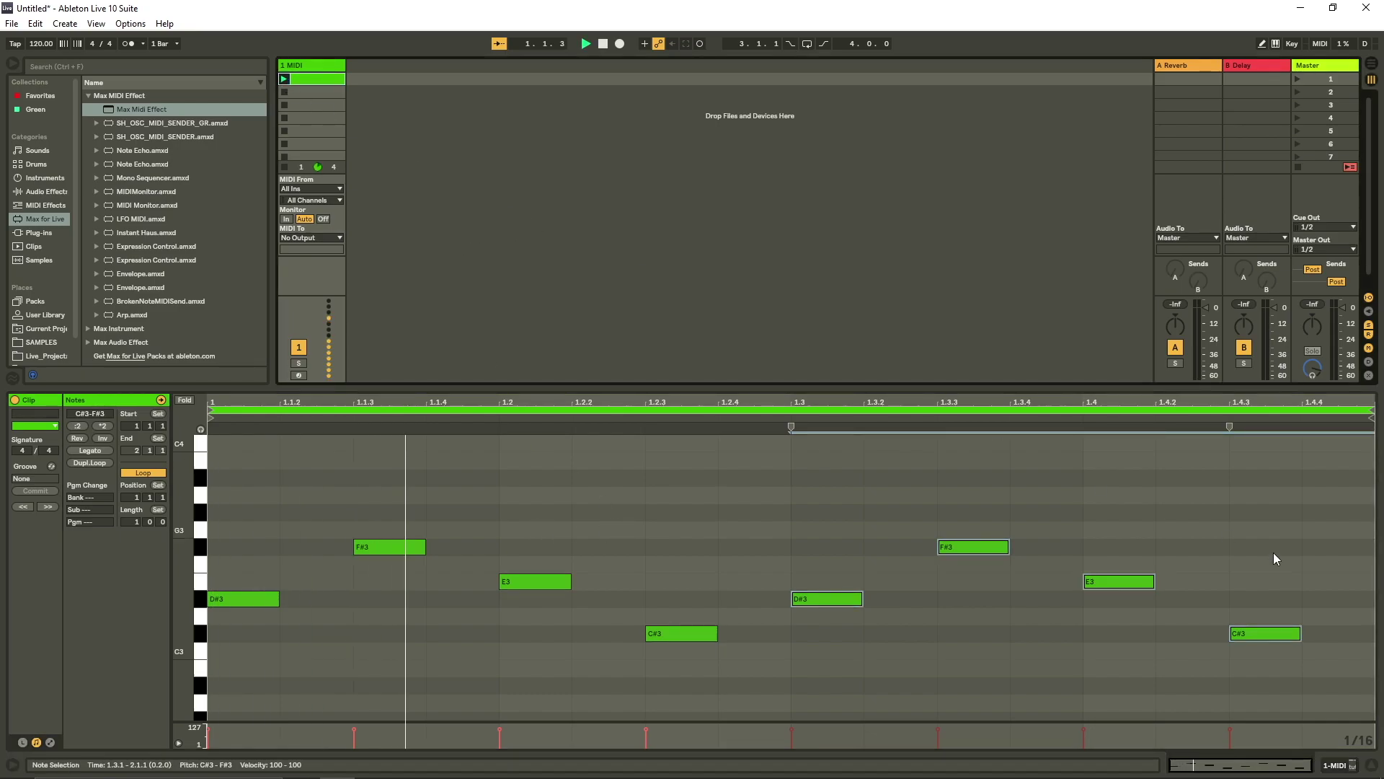
{"action": "key", "text": "shift+Tab"}
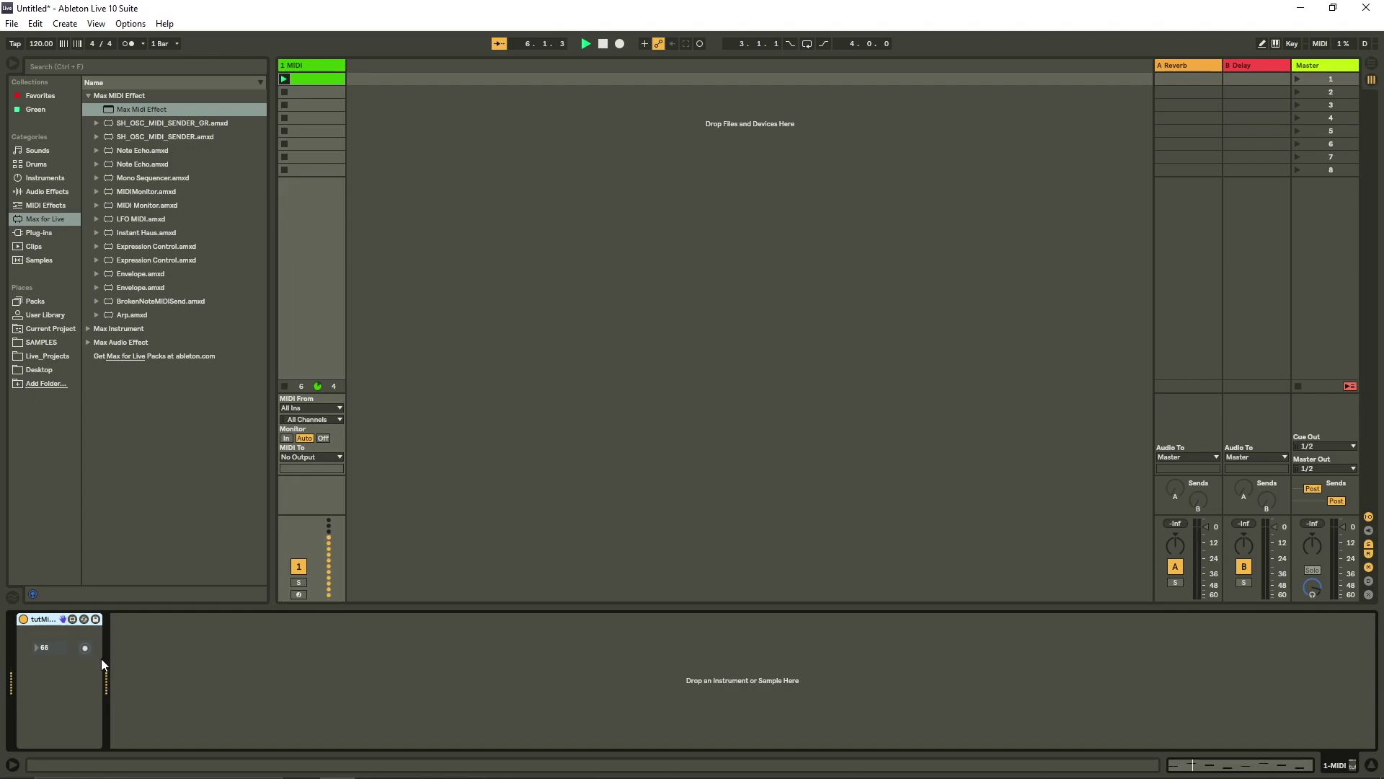
{"action": "left_click", "coordinate": [542, 437]}
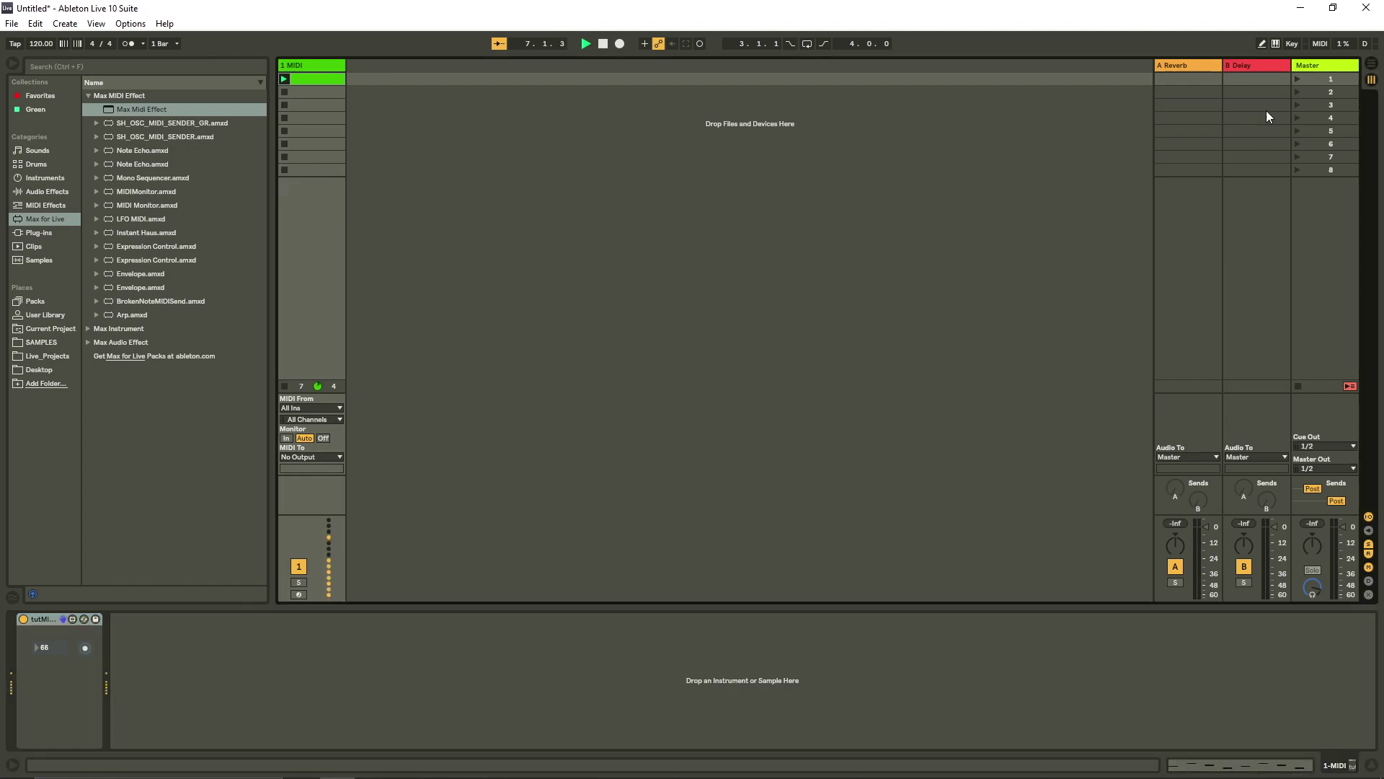
- Minimize Ableton and launch Unreal Engine by searching 'unreal engine' in Start
{"action": "left_click", "coordinate": [1300, 8]}
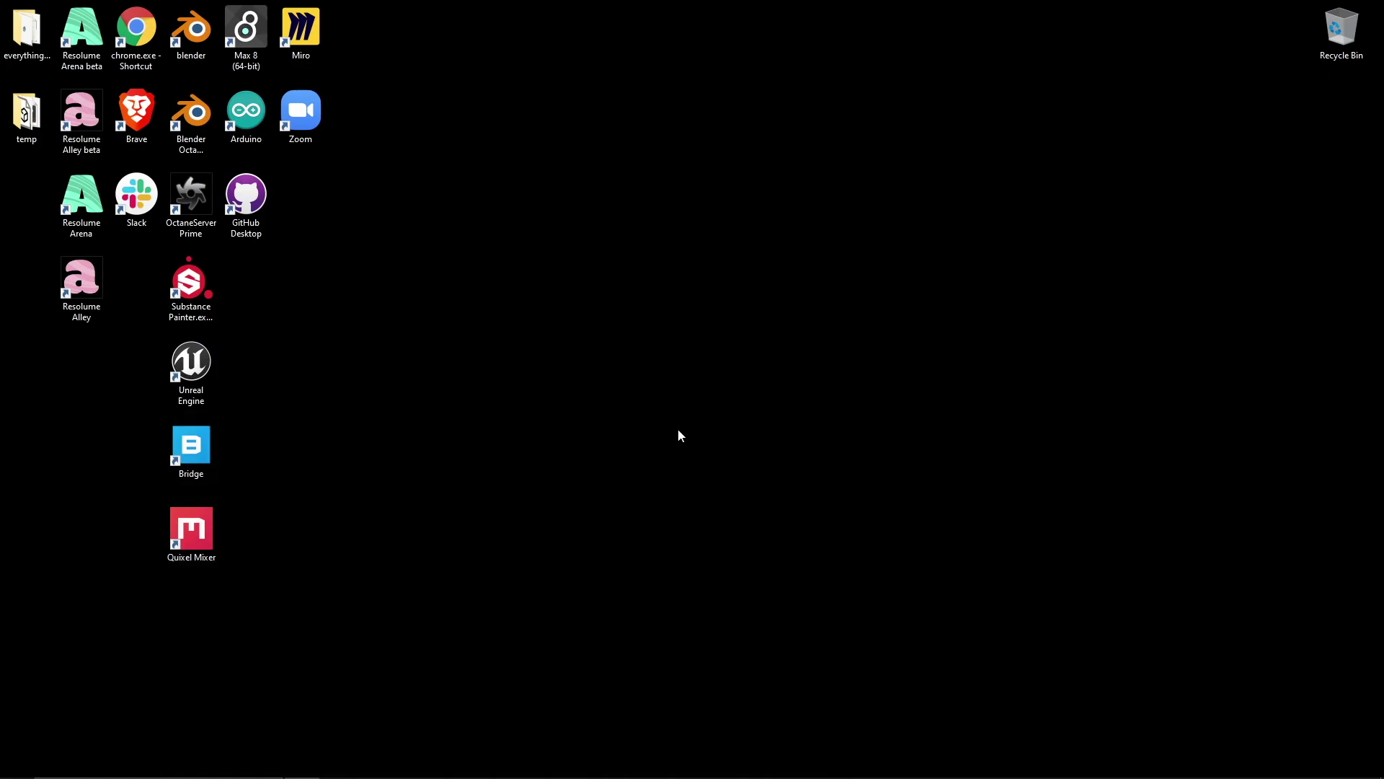
{"action": "key", "text": "super"}
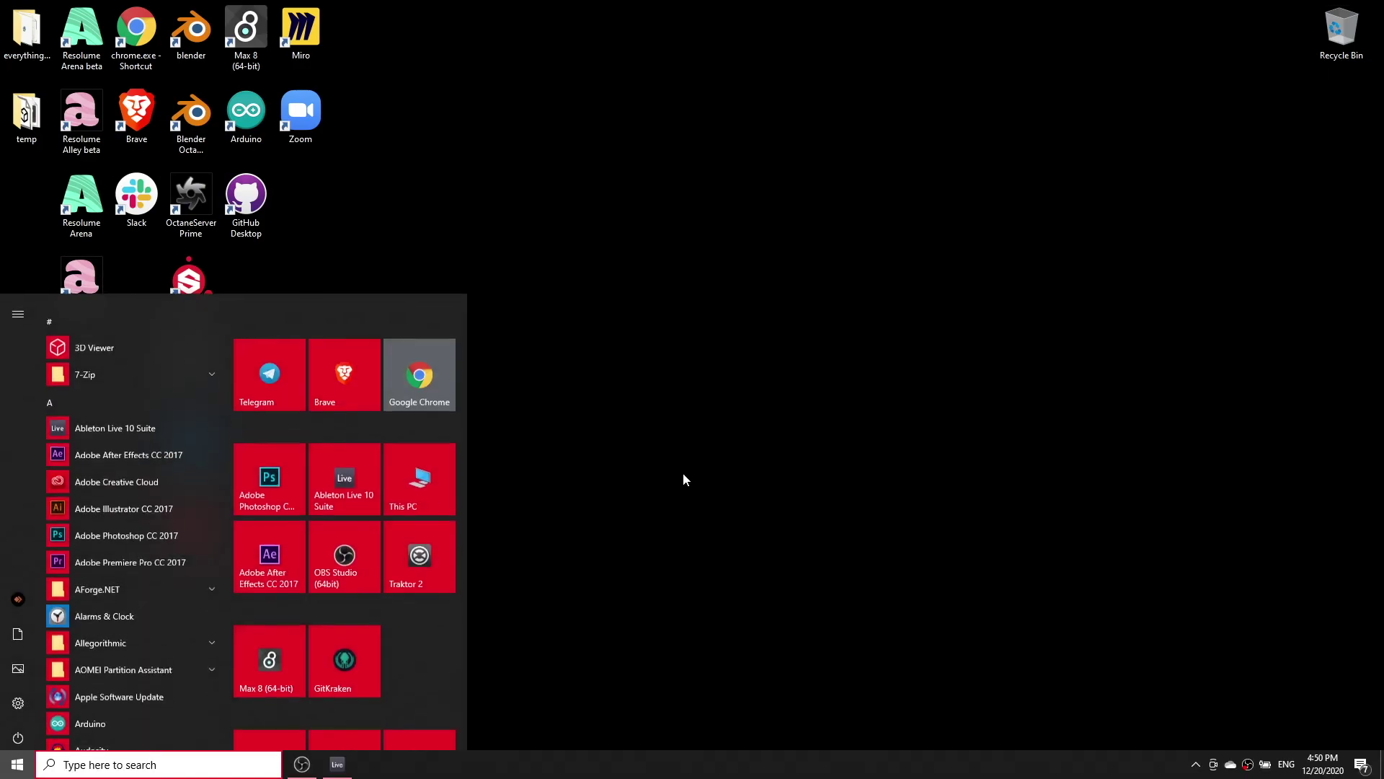
{"action": "type", "text": "unreal engin"}
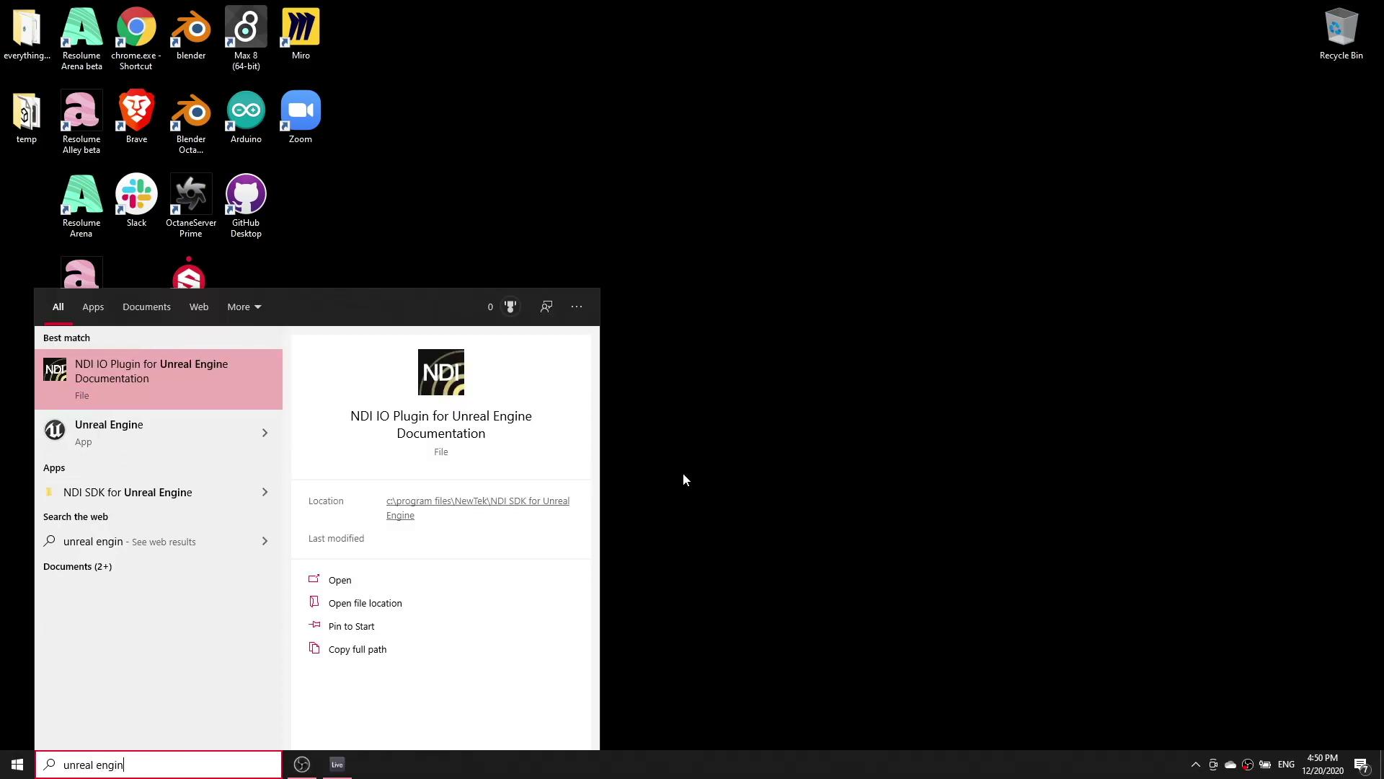
{"action": "type", "text": "e"}
{"action": "key", "text": "Return"}
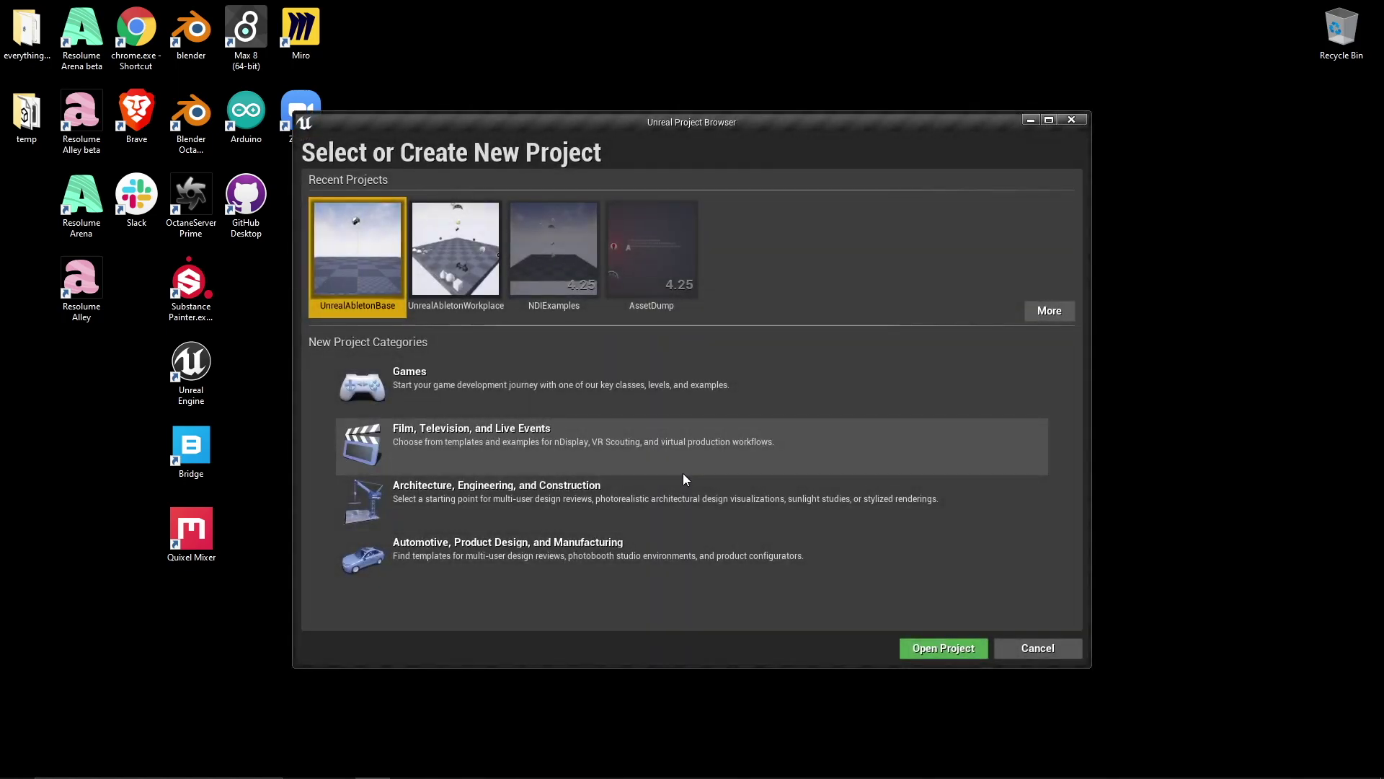
- Create a Blank Games project in Blueprint named tutAbletonSend with no starter content
{"action": "left_click", "coordinate": [453, 384]}
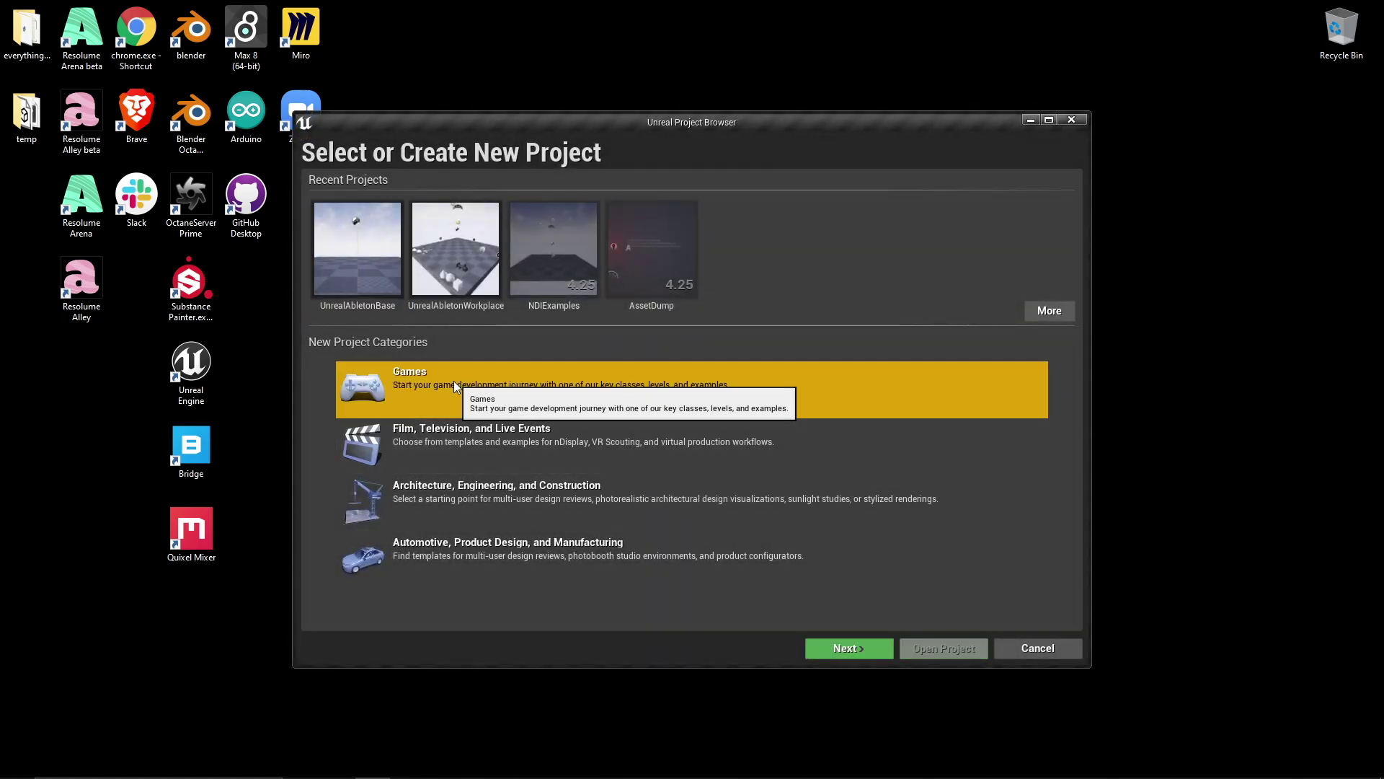
{"action": "left_click", "coordinate": [871, 650]}
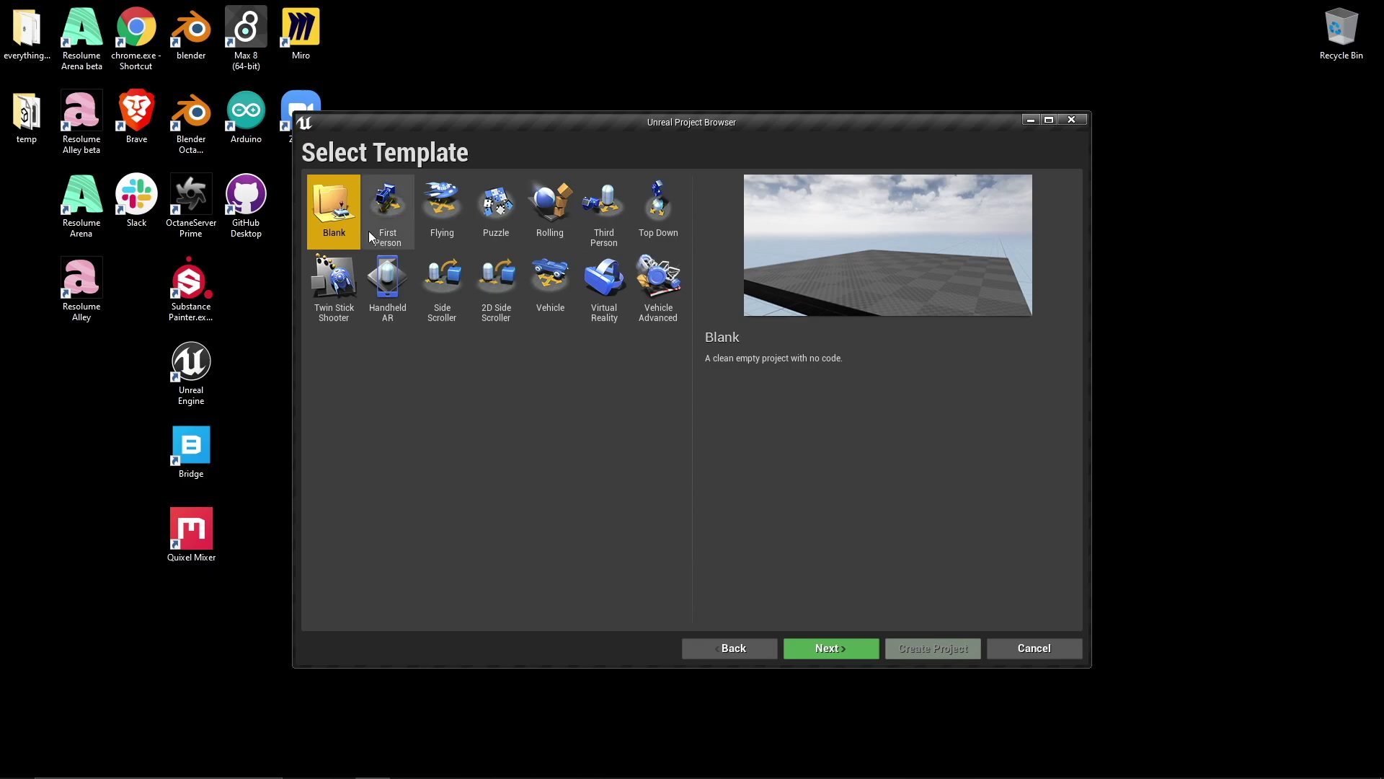
{"action": "left_click", "coordinate": [833, 647]}
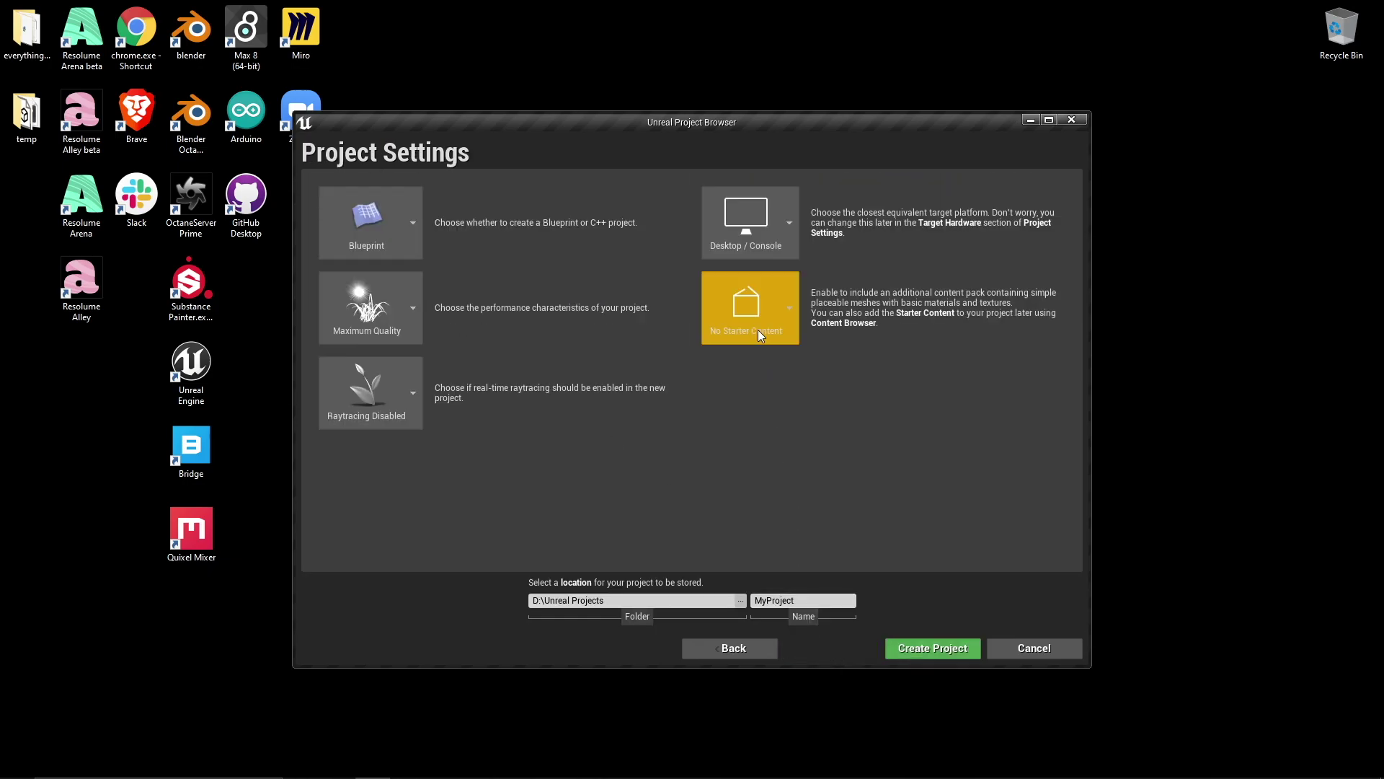
{"action": "left_click", "coordinate": [849, 595]}
{"action": "key", "text": "BackSpace"}
{"action": "type", "text": "tutA"}
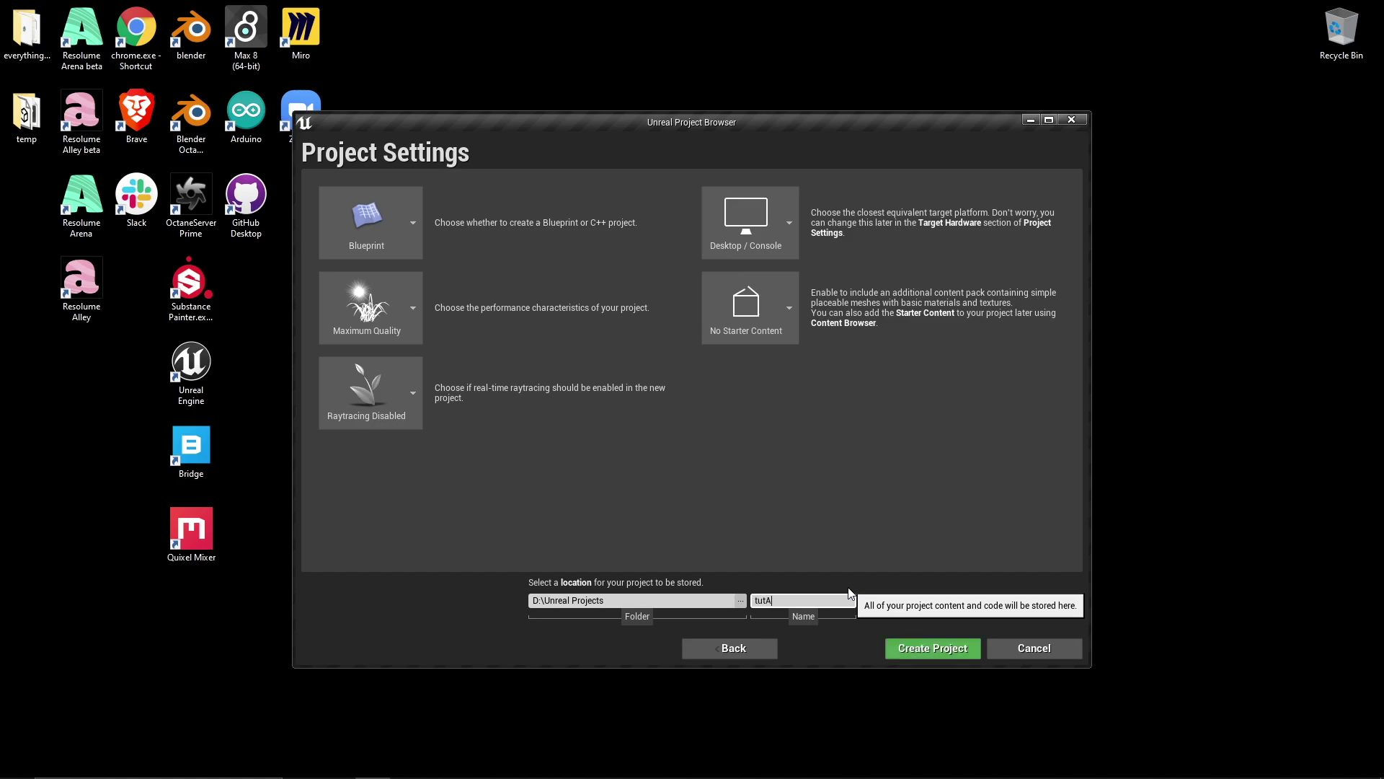
{"action": "type", "text": "bletonSend"}
{"action": "left_click", "coordinate": [932, 647]}
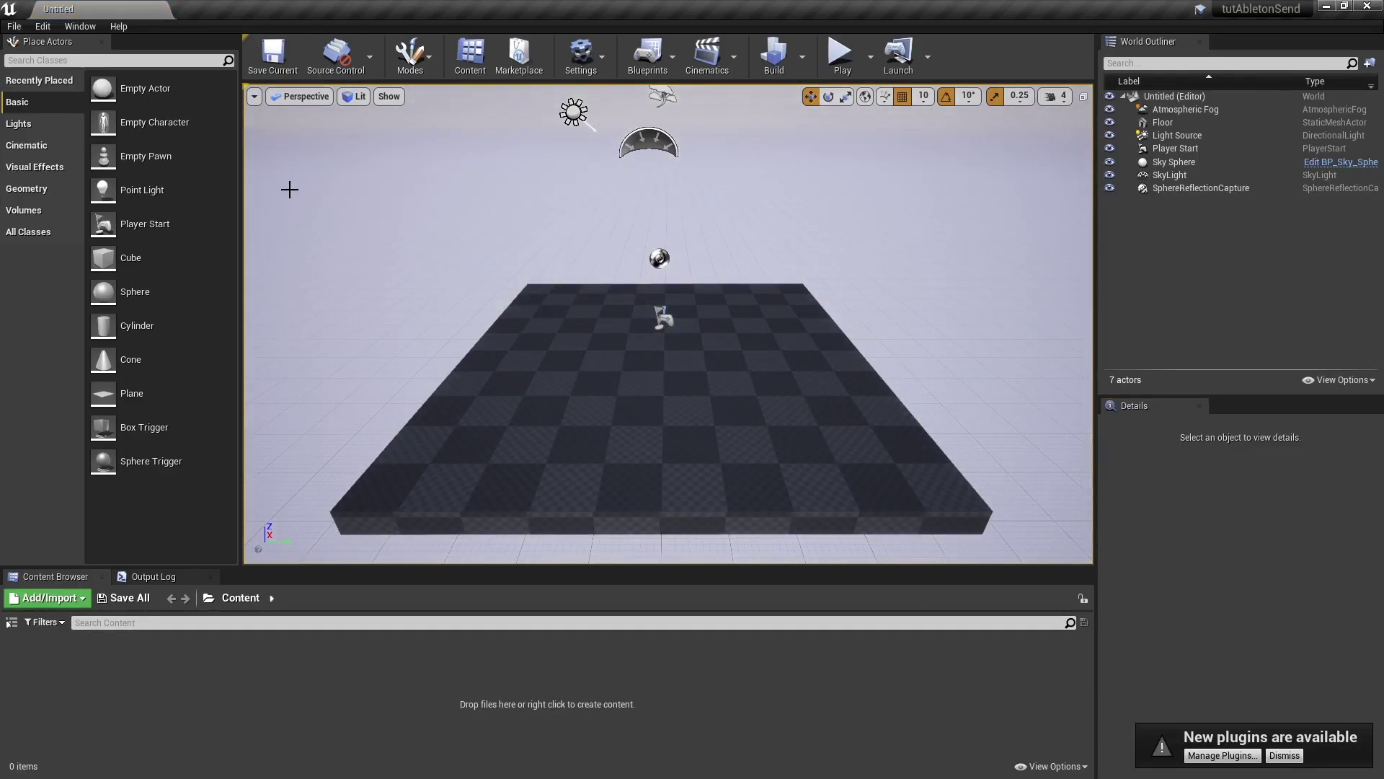
- Enable the built-in OSC (Open Sound Control) plugin and restart the editor to apply it
{"action": "left_click", "coordinate": [45, 27]}
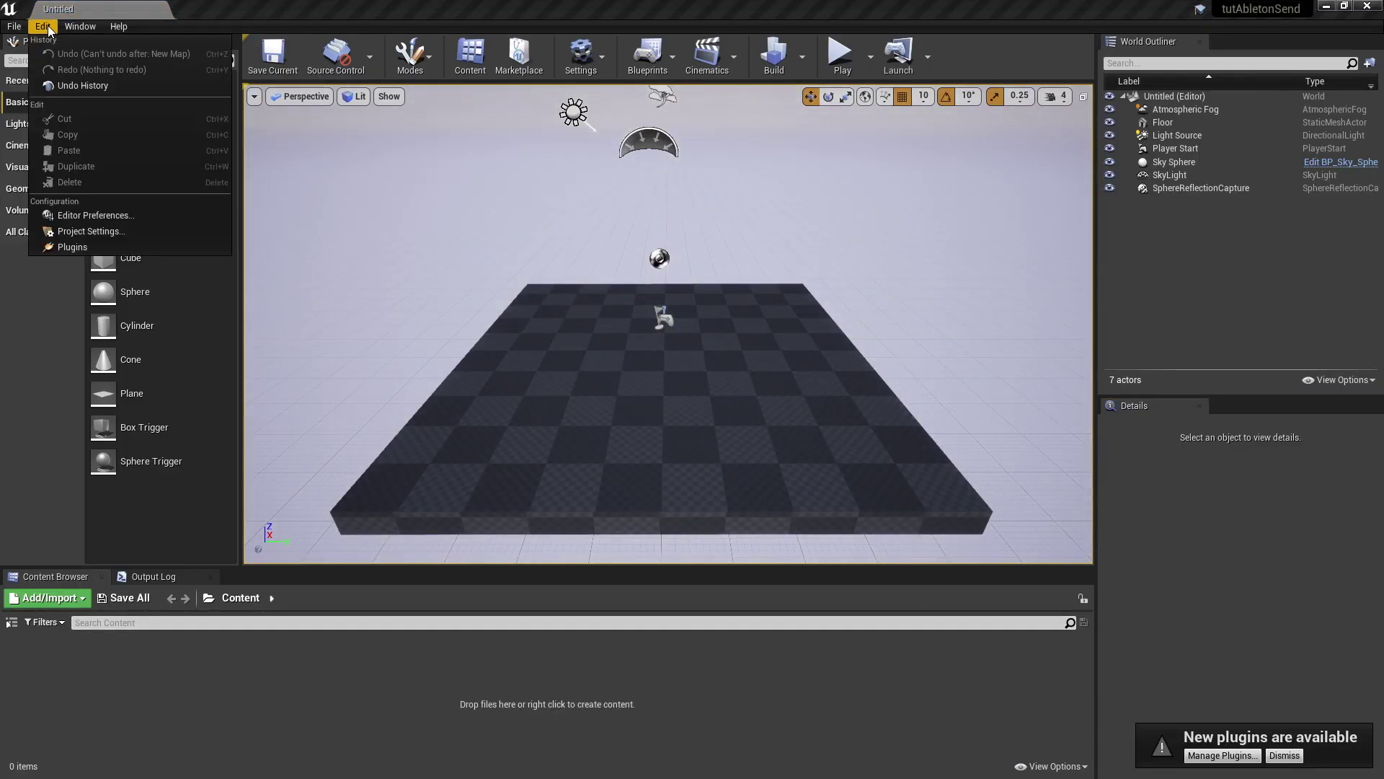
{"action": "left_click", "coordinate": [140, 247]}
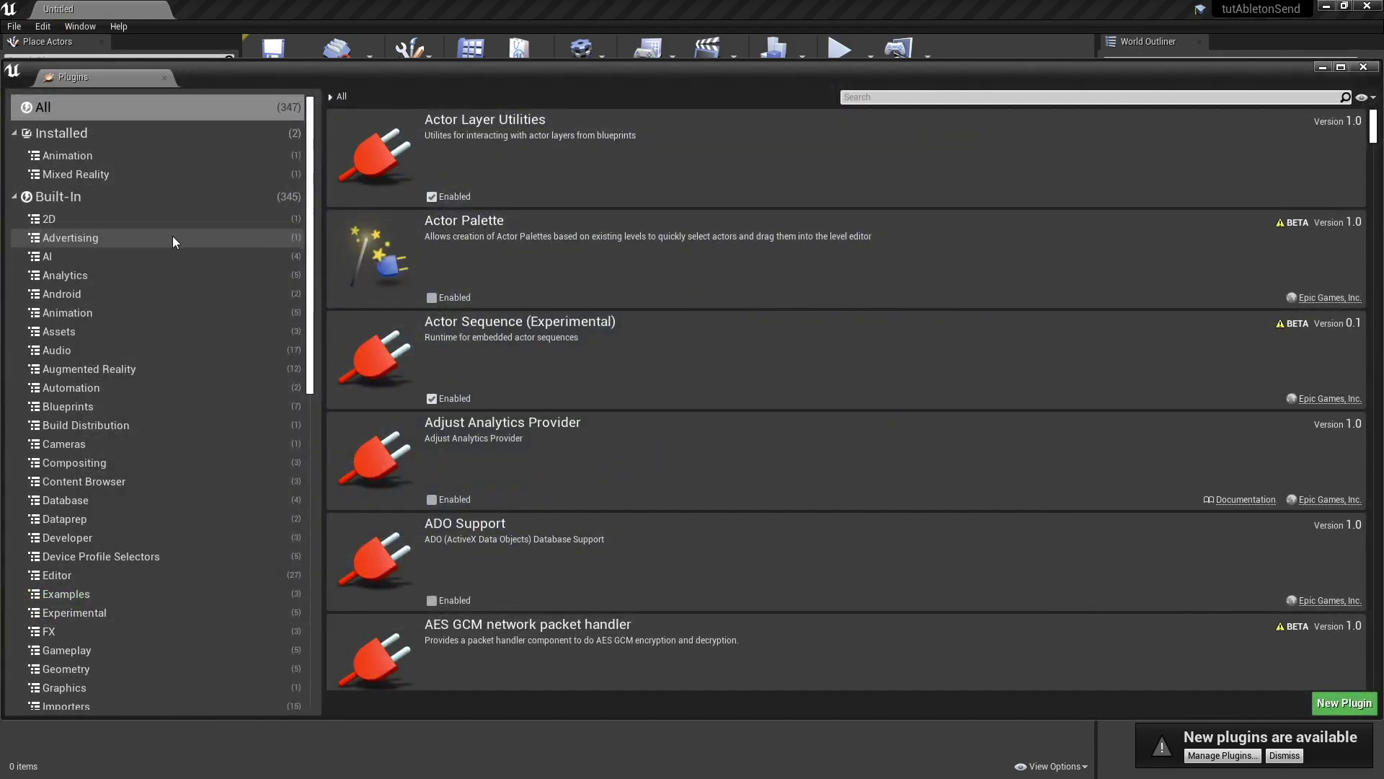
{"action": "left_click", "coordinate": [87, 197]}
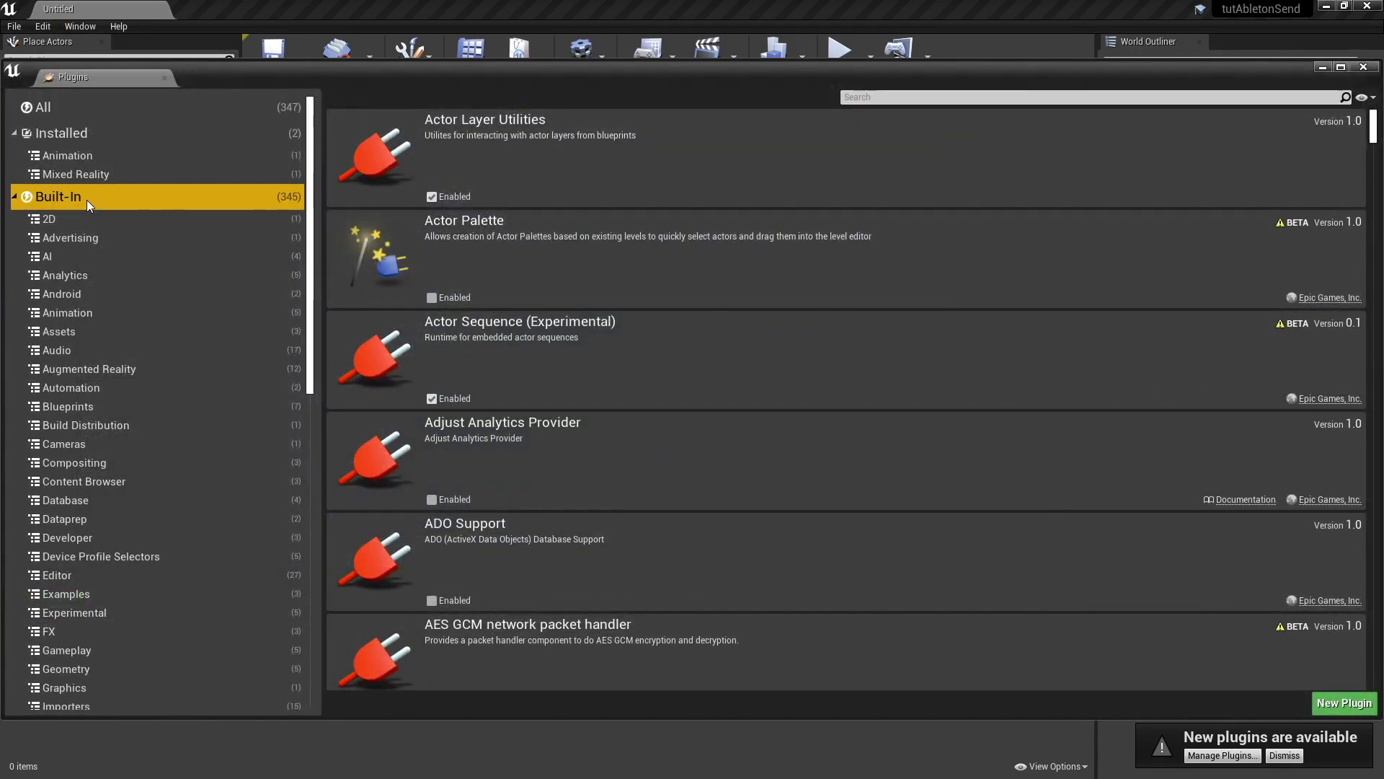
{"action": "left_click", "coordinate": [952, 96]}
{"action": "type", "text": "osc"}
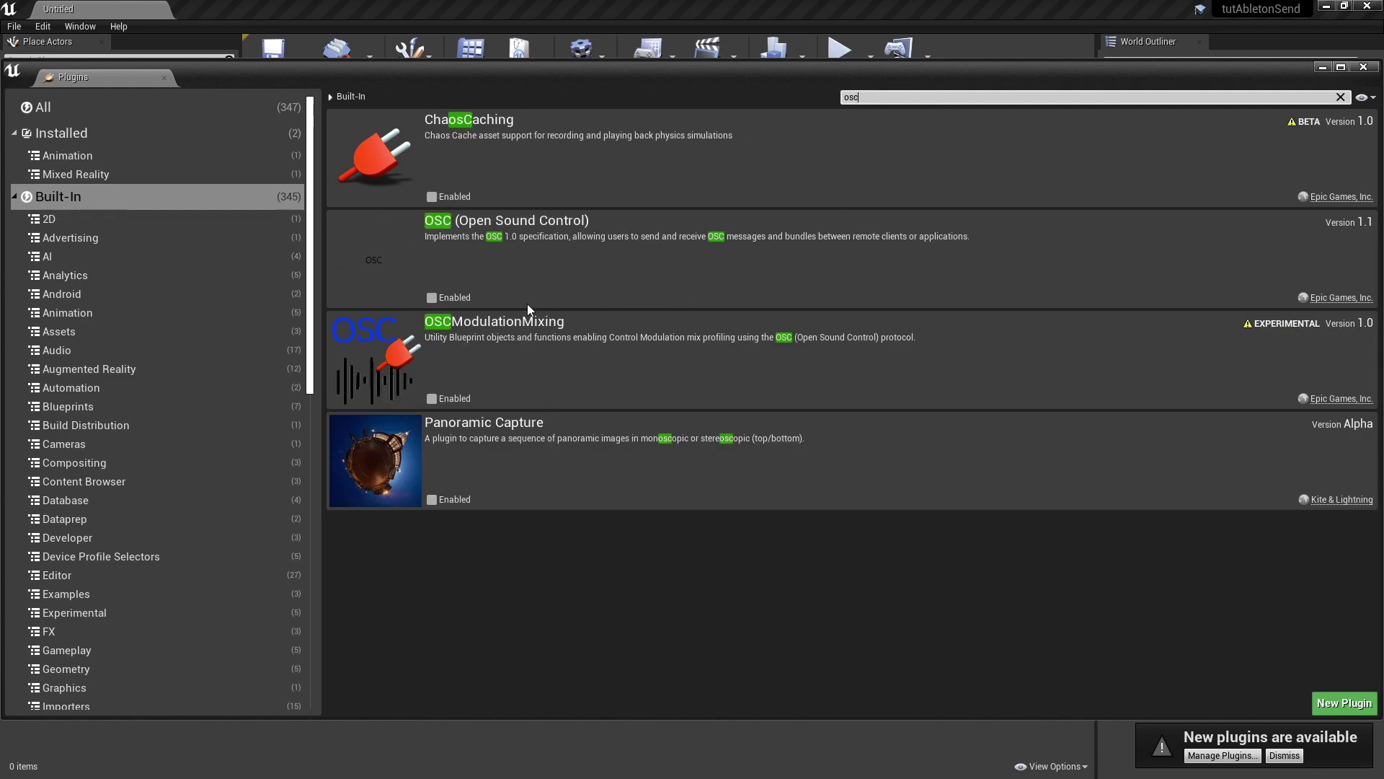
{"action": "left_click", "coordinate": [432, 297]}
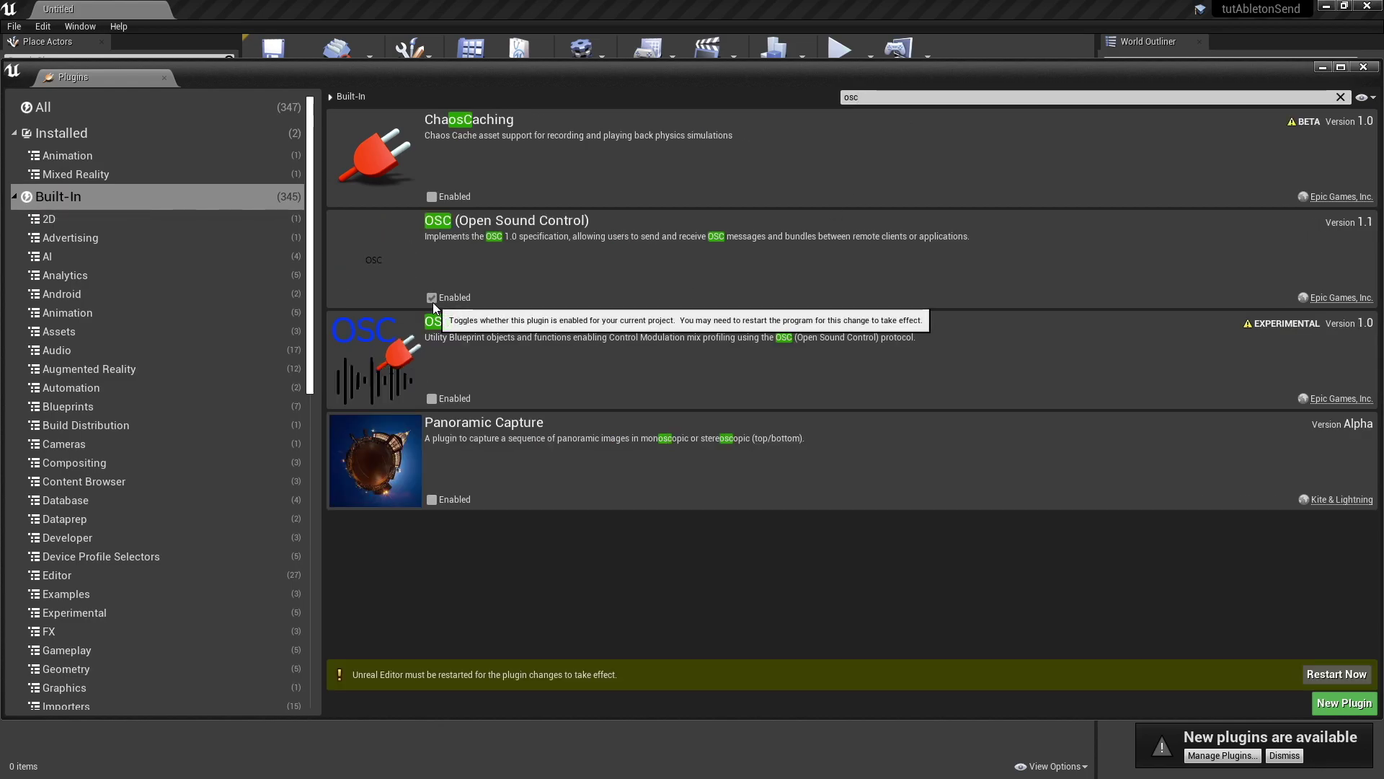
{"action": "left_click", "coordinate": [1359, 676]}
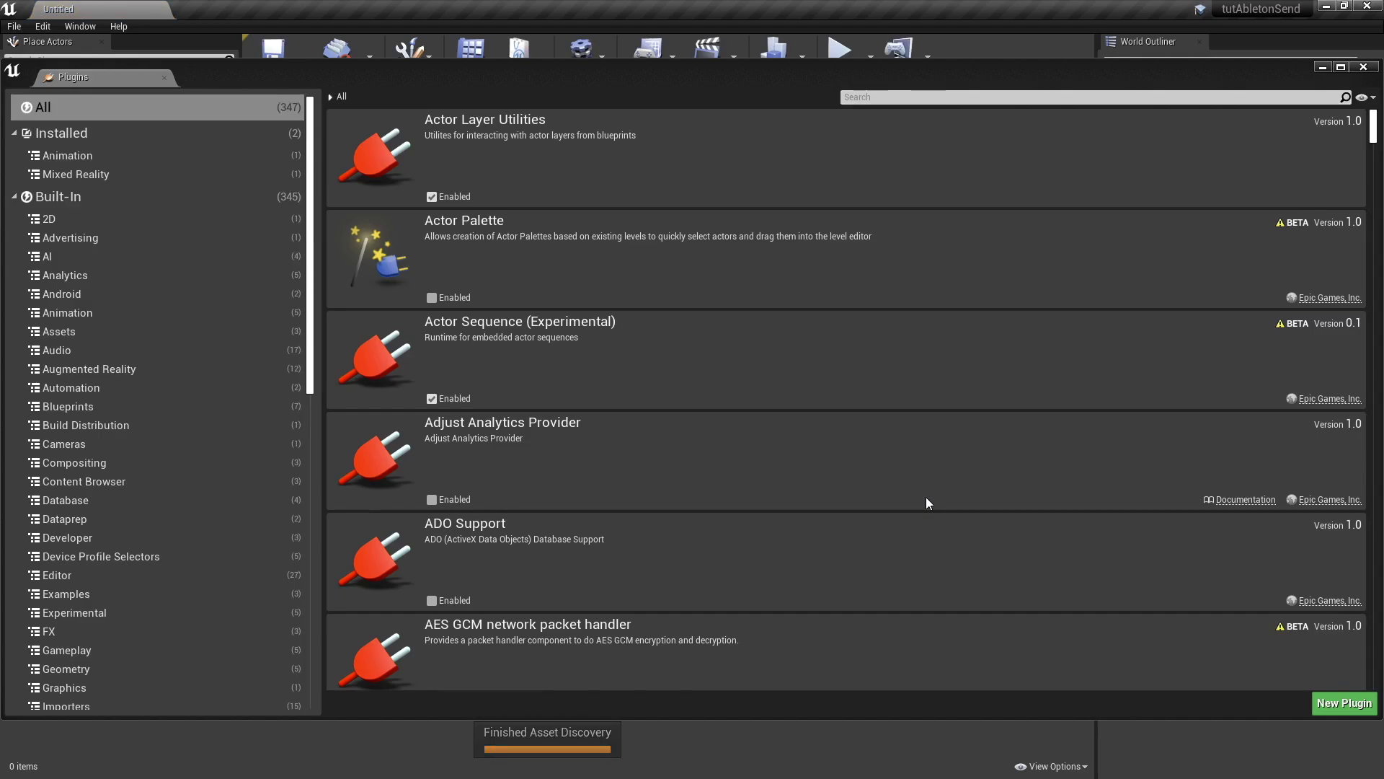
{"action": "left_click", "coordinate": [1364, 67]}
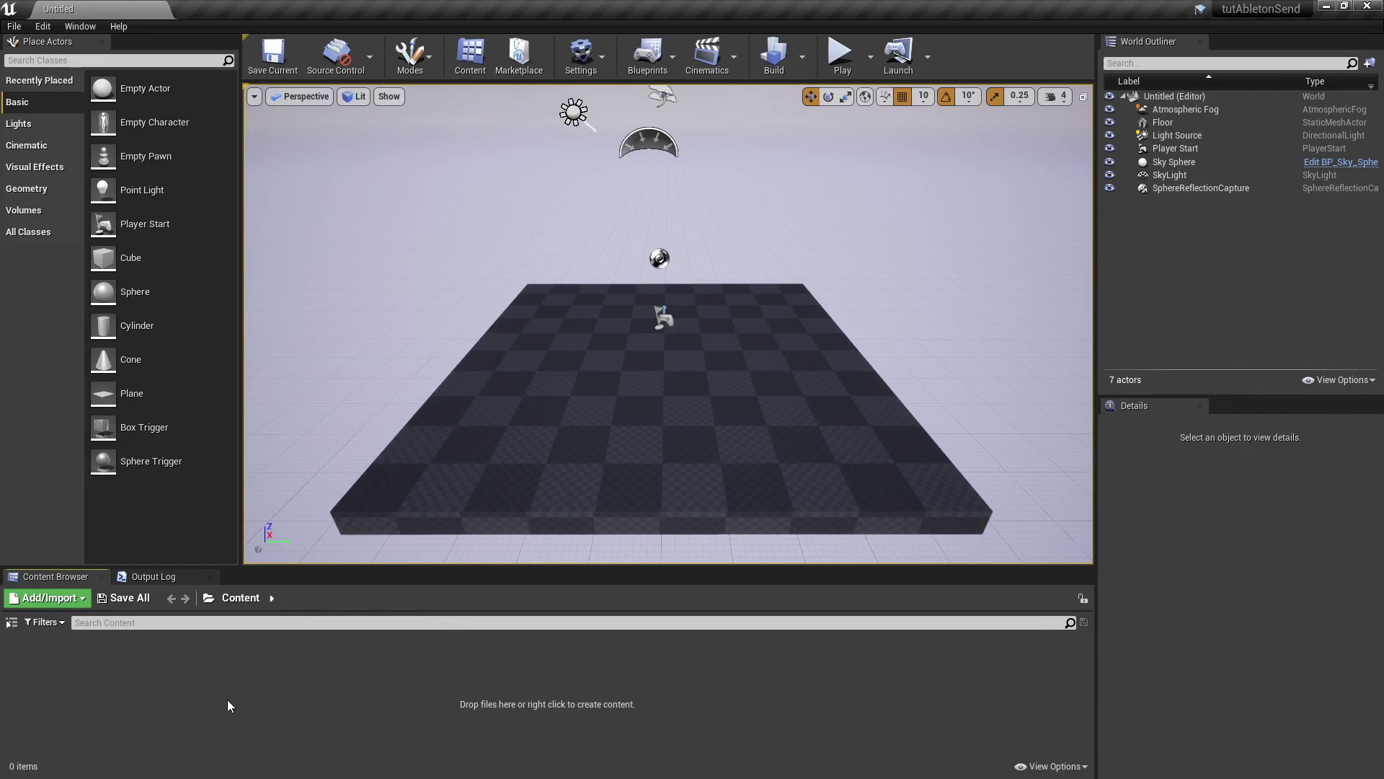
- Create a Content Browser folder named 'blueprints' and open it
{"action": "right_click", "coordinate": [88, 681]}
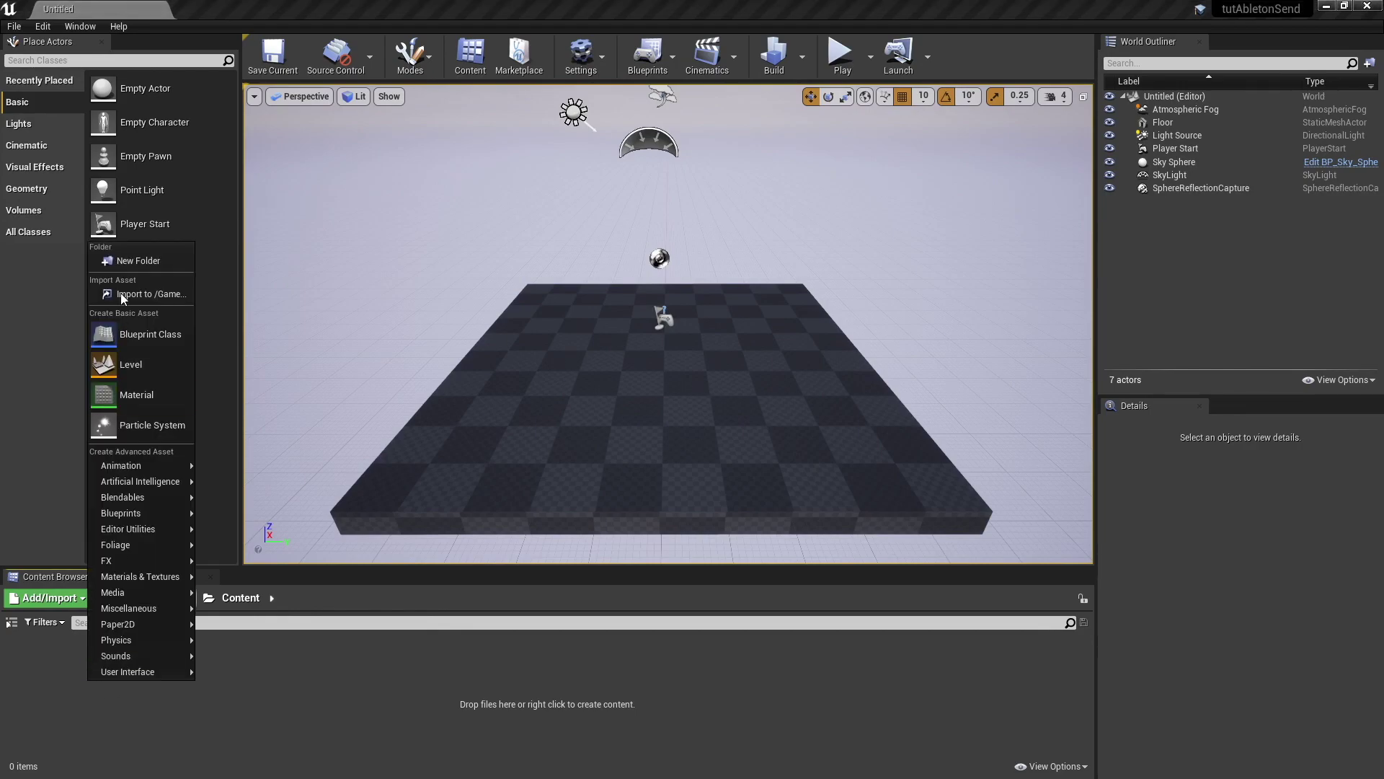
{"action": "key", "text": "Escape"}
{"action": "type", "text": "blueprints"}
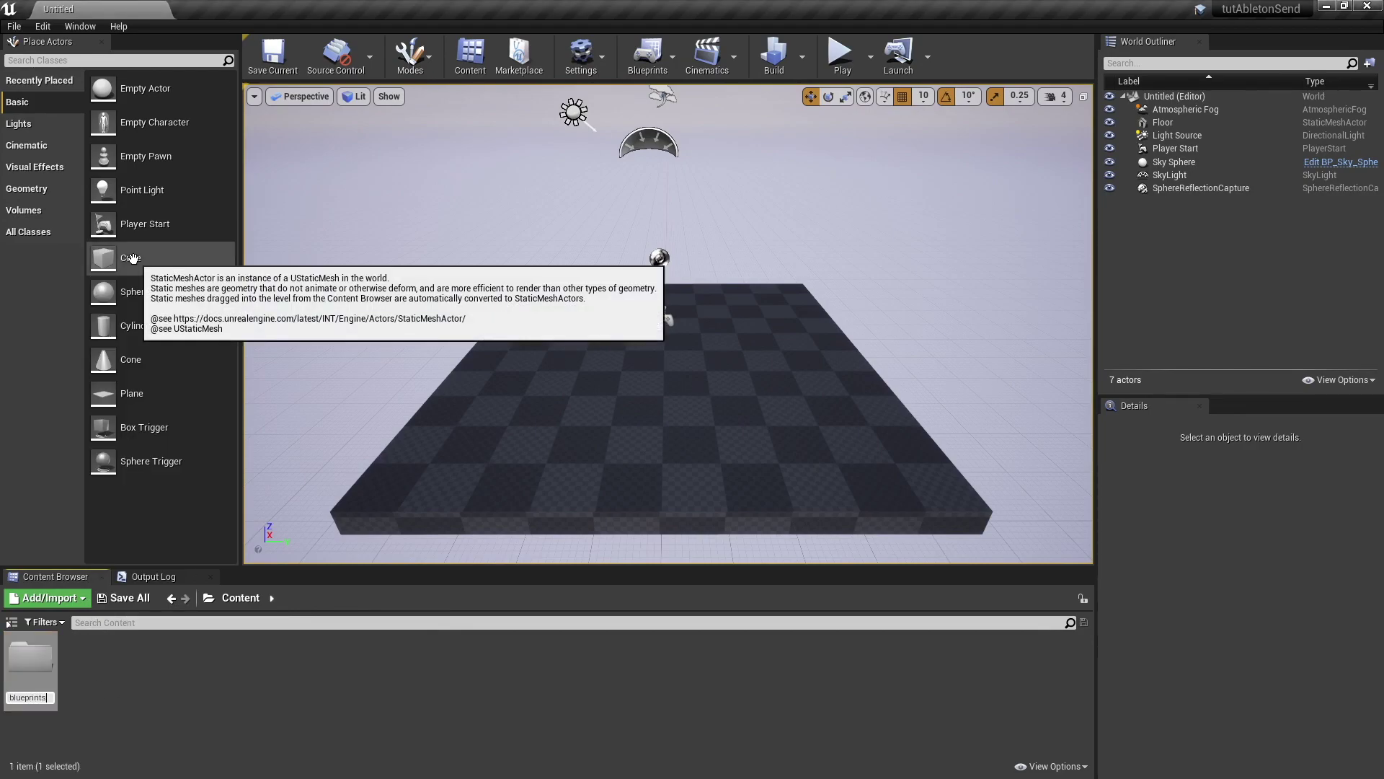
{"action": "key", "text": "Return"}
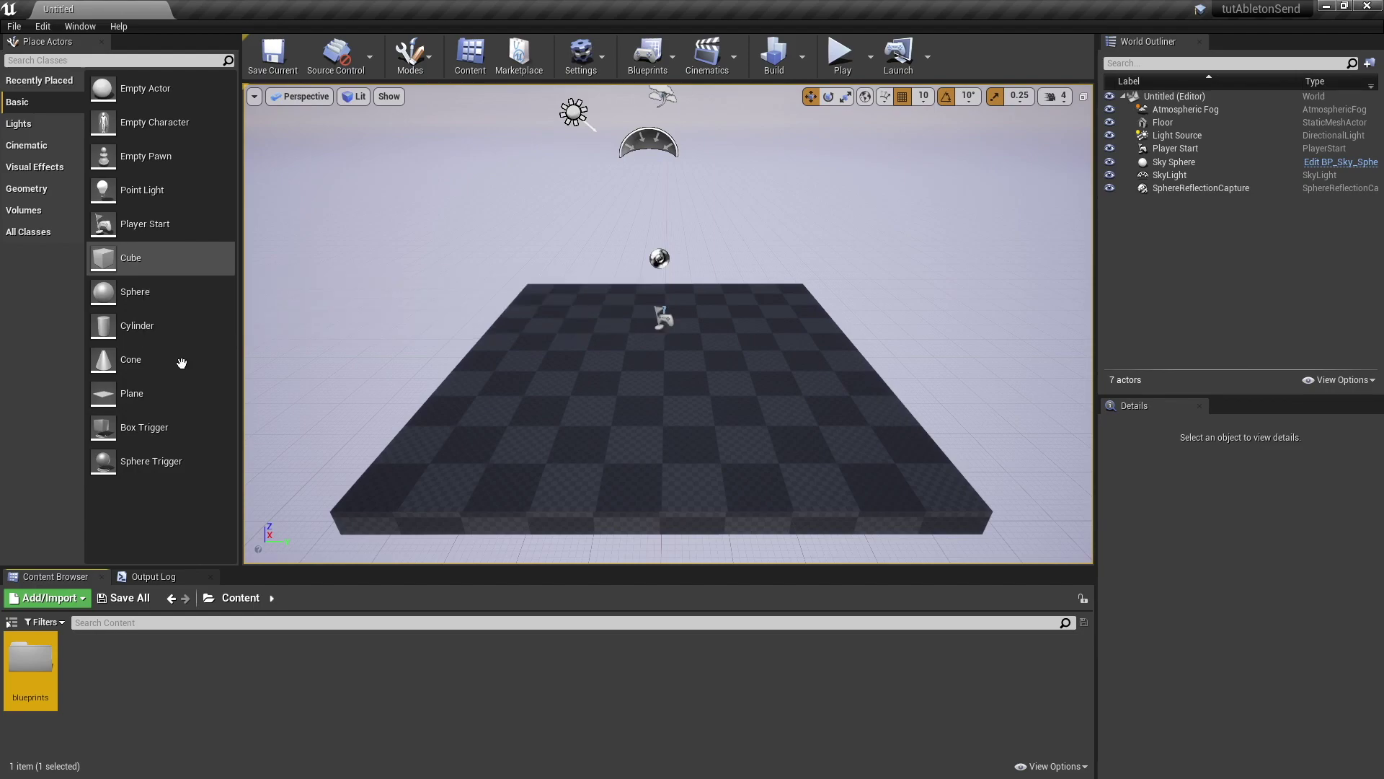
{"action": "double_click", "coordinate": [30, 656]}
- Create an Actor Blueprint class named BP_SH_OscRecv in the blueprints folder
{"action": "right_click", "coordinate": [69, 685]}
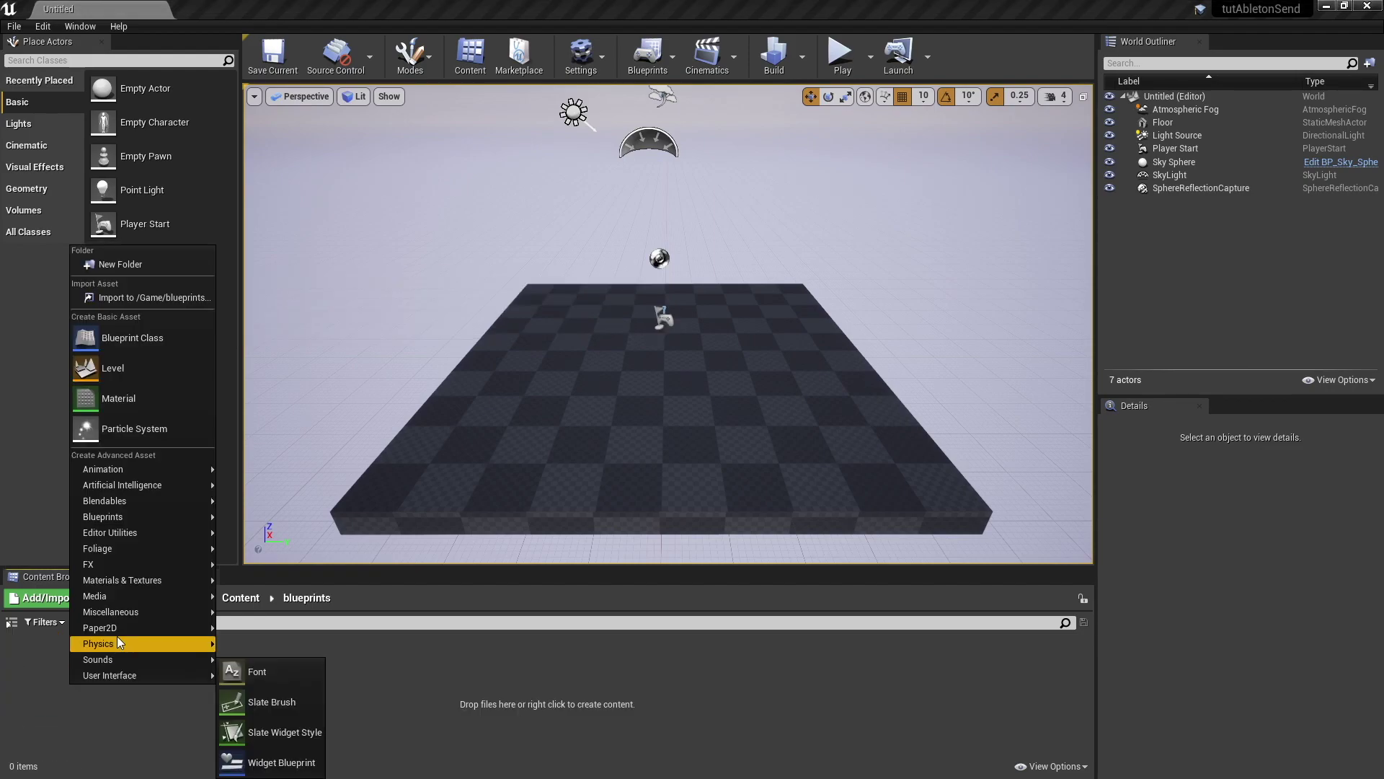
{"action": "left_click", "coordinate": [147, 338]}
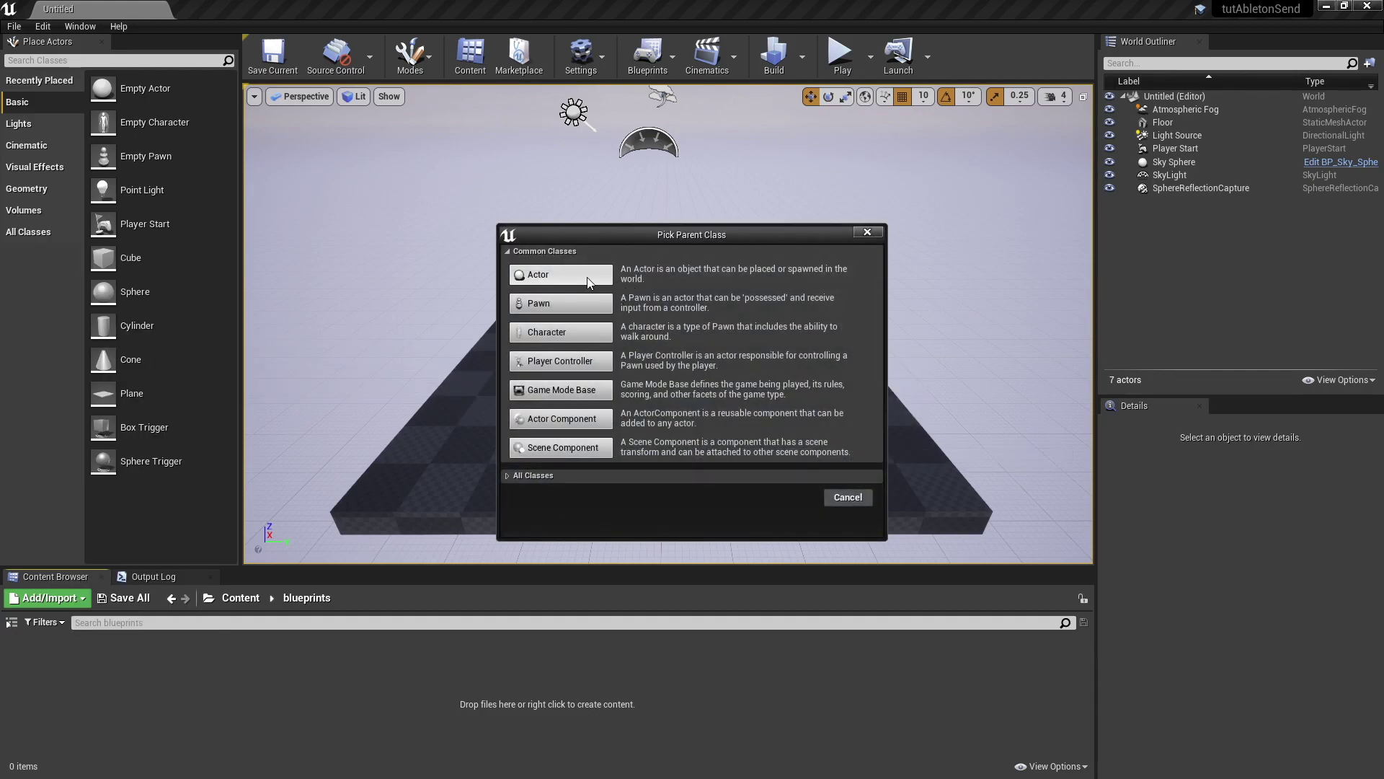
{"action": "left_click", "coordinate": [562, 274]}
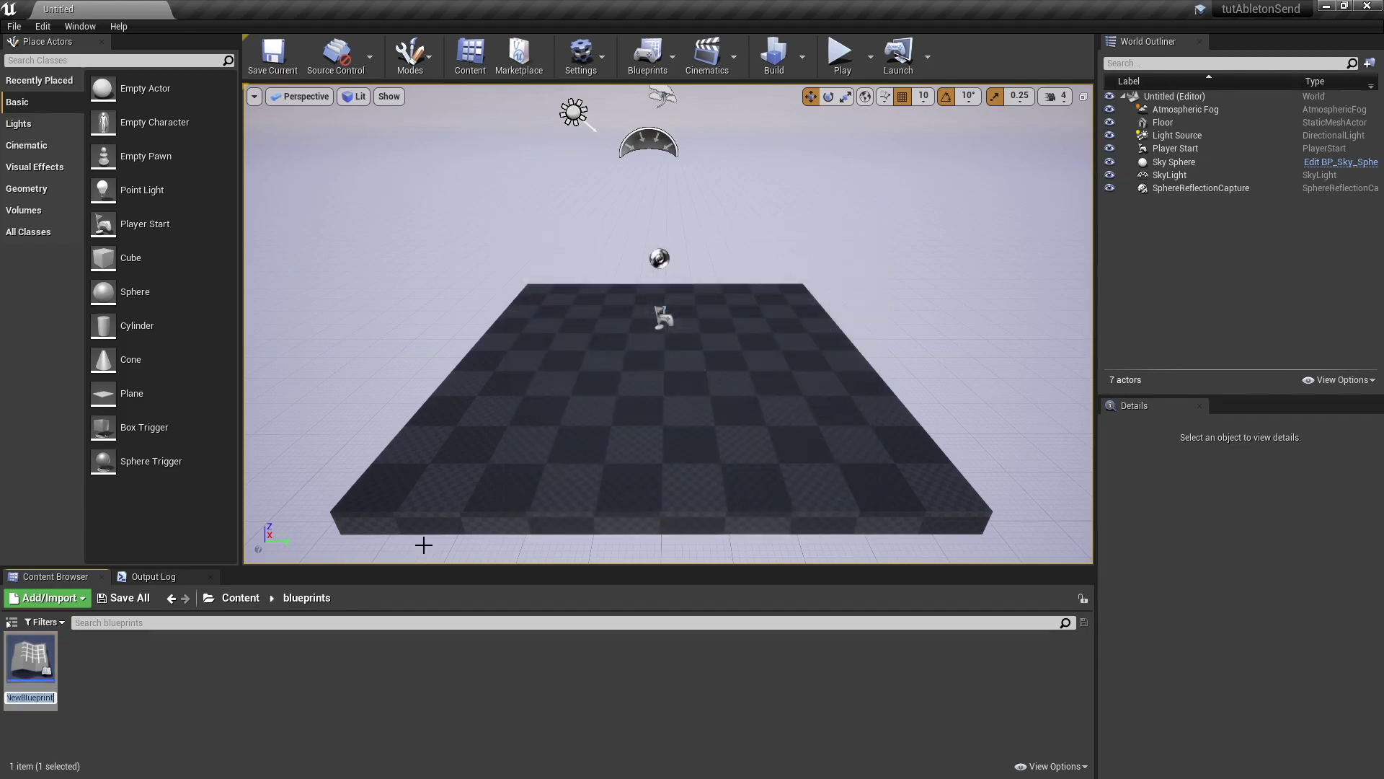
{"action": "type", "text": "BP_"}
{"action": "type", "text": "SH_"}
{"action": "type", "text": "Osc"}
{"action": "type", "text": "Re"}
{"action": "type", "text": "cv"}
{"action": "key", "text": "Return"}
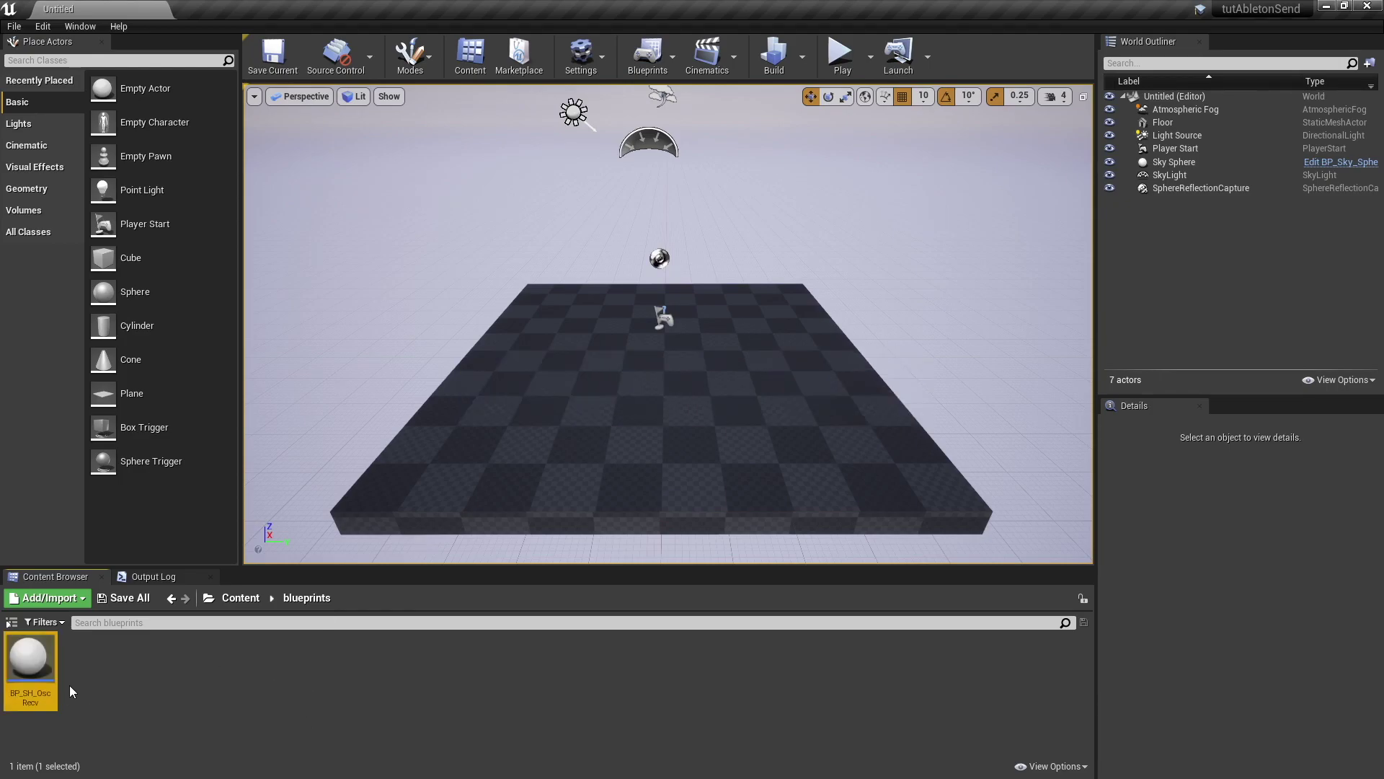
- Place a BP_SH_OscRecv actor on the level floor and open the blueprint
{"action": "left_click_drag", "start_coordinate": [30, 660], "coordinate": [583, 419]}
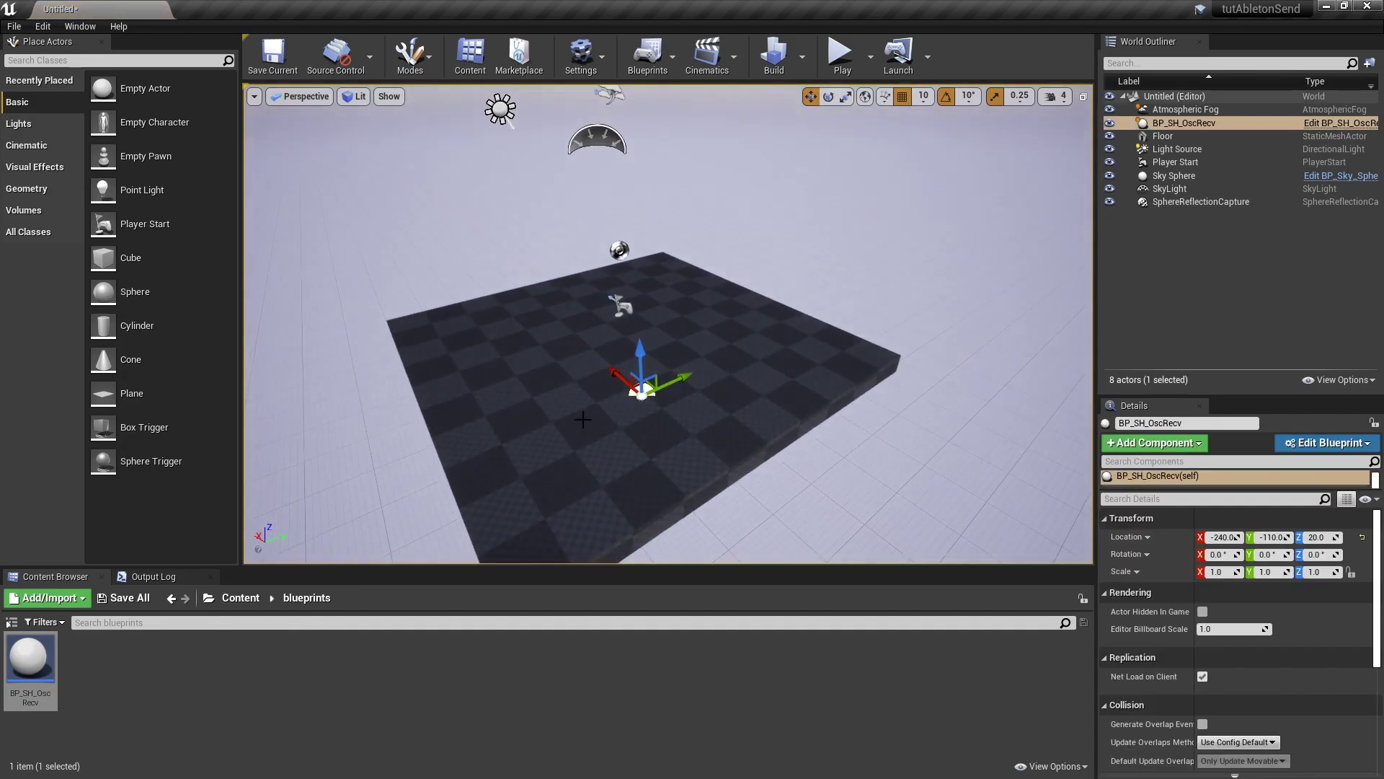
{"action": "left_click", "coordinate": [173, 678]}
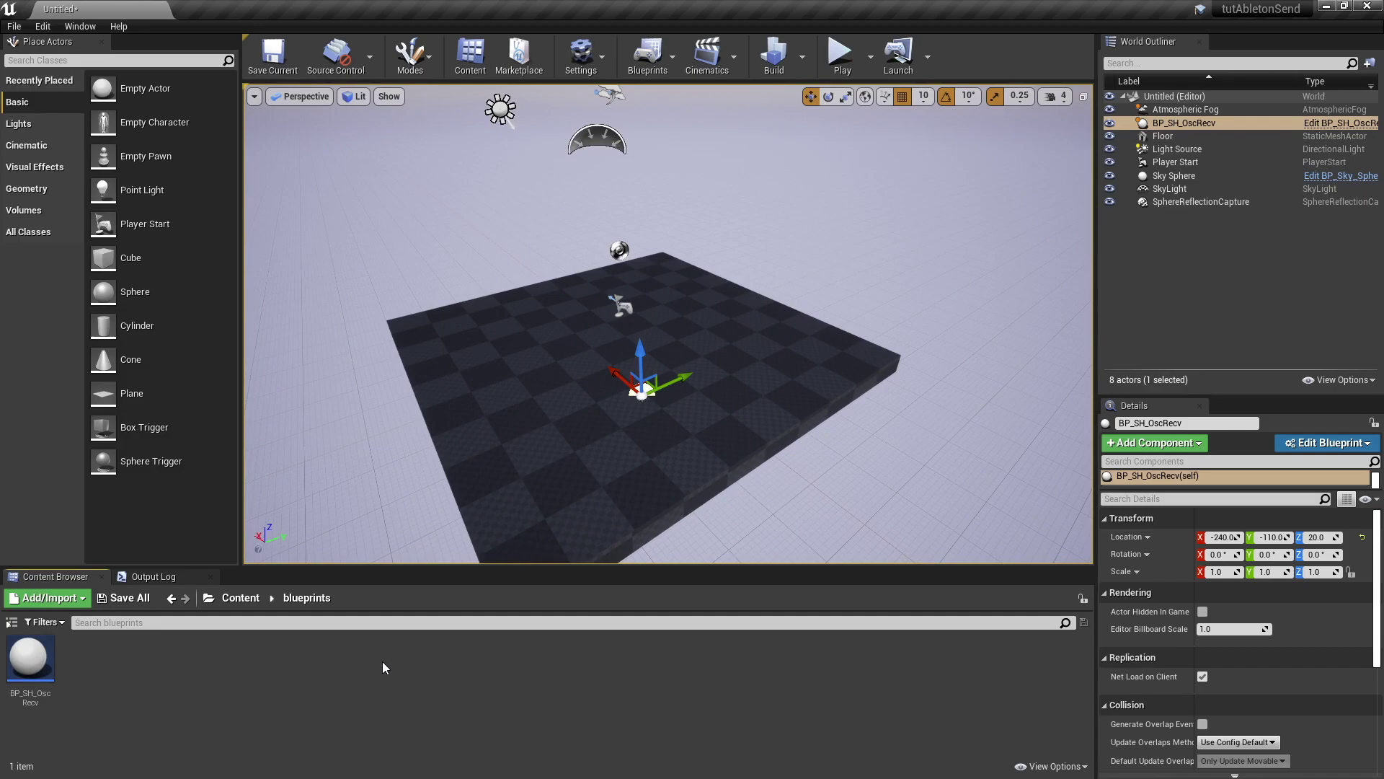
{"action": "double_click", "coordinate": [31, 659]}
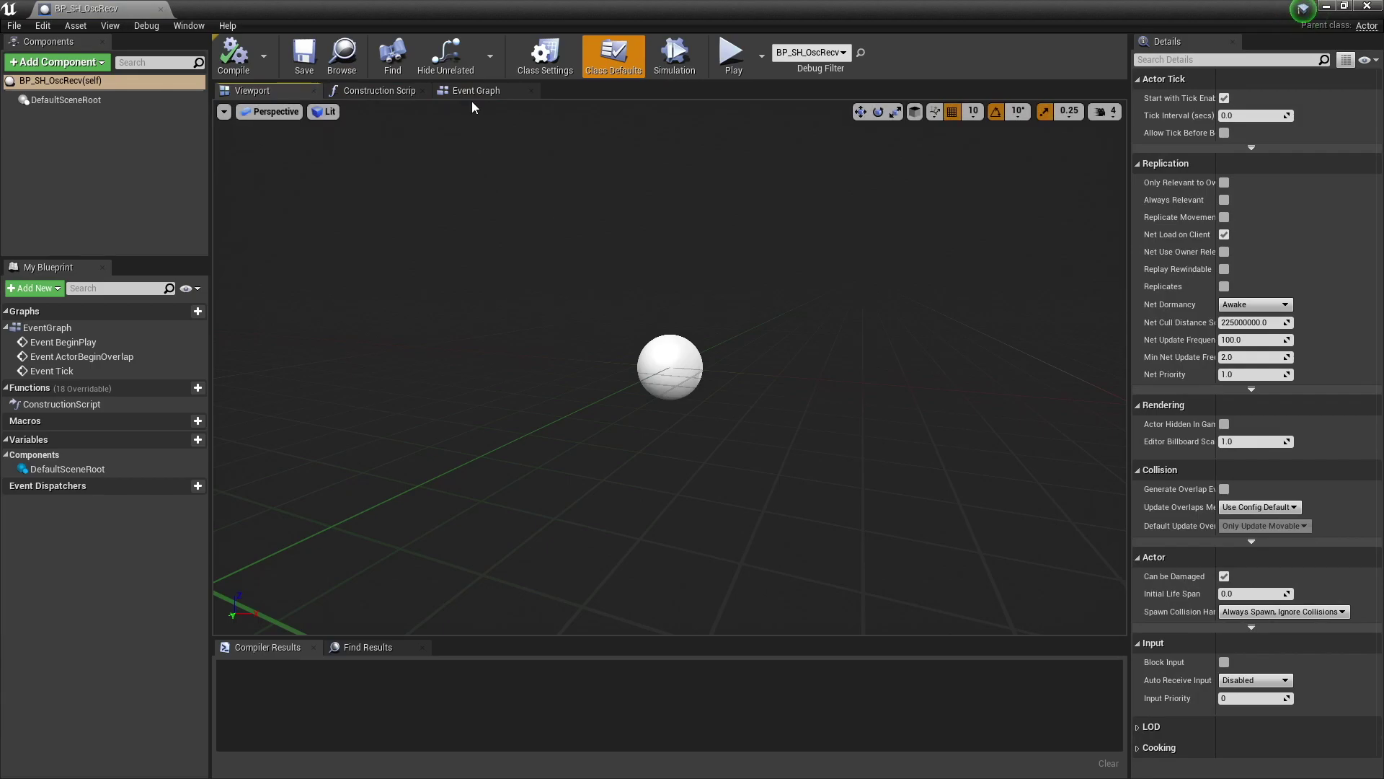
- Delete the three default event nodes from the Event Graph, then search the system for Brave
{"action": "left_click", "coordinate": [474, 89]}
{"action": "left_click_drag", "start_coordinate": [934, 608], "coordinate": [589, 197]}
{"action": "key", "text": "Delete"}
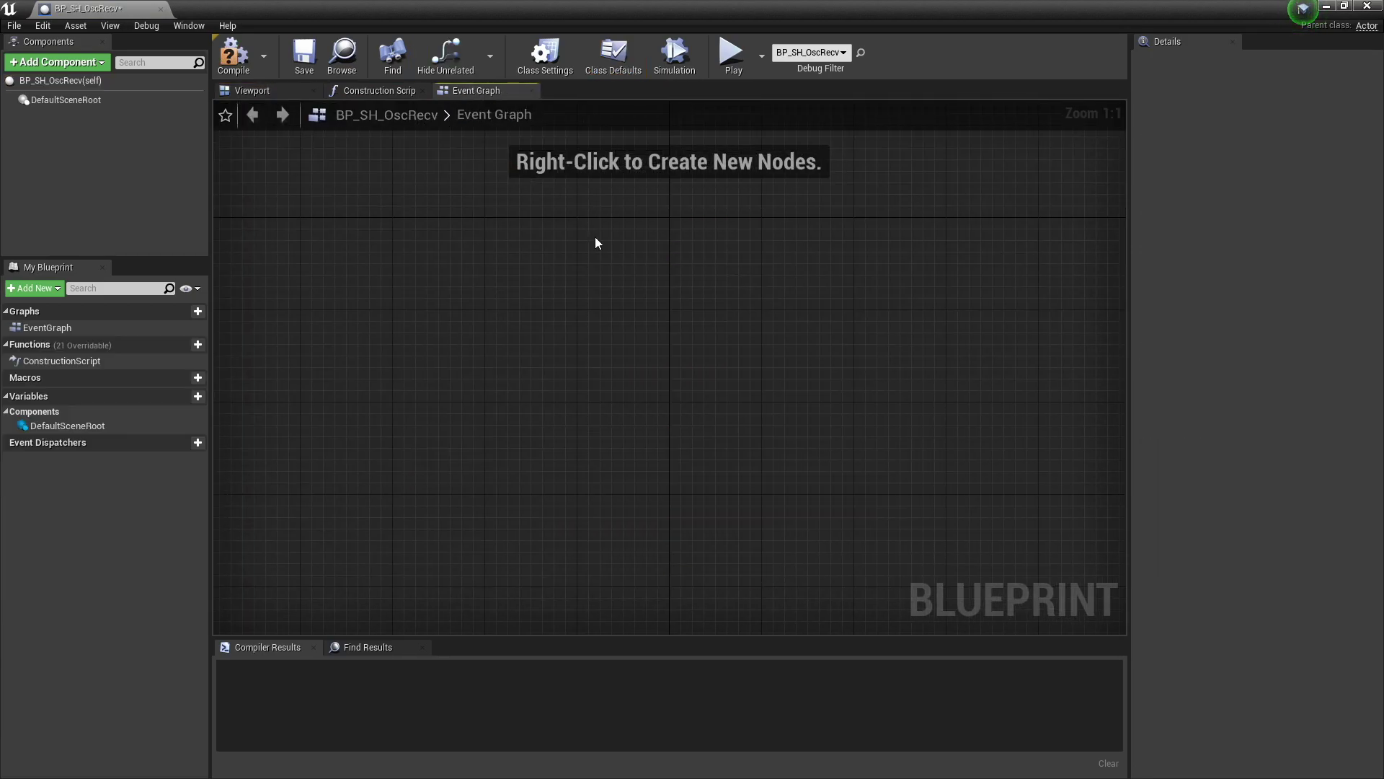
{"action": "right_click_drag", "start_coordinate": [595, 301], "coordinate": [420, 399]}
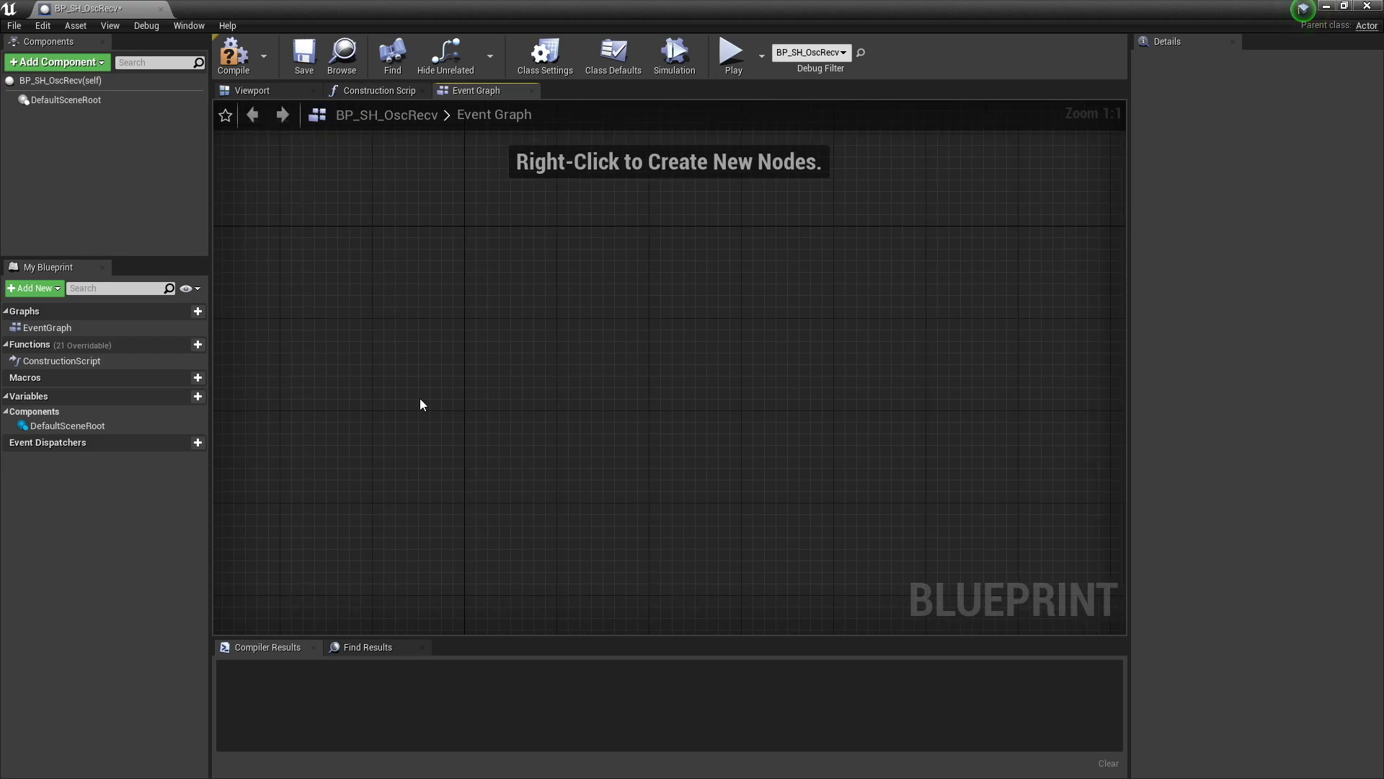
{"action": "key", "text": "super"}
{"action": "type", "text": "brave"}
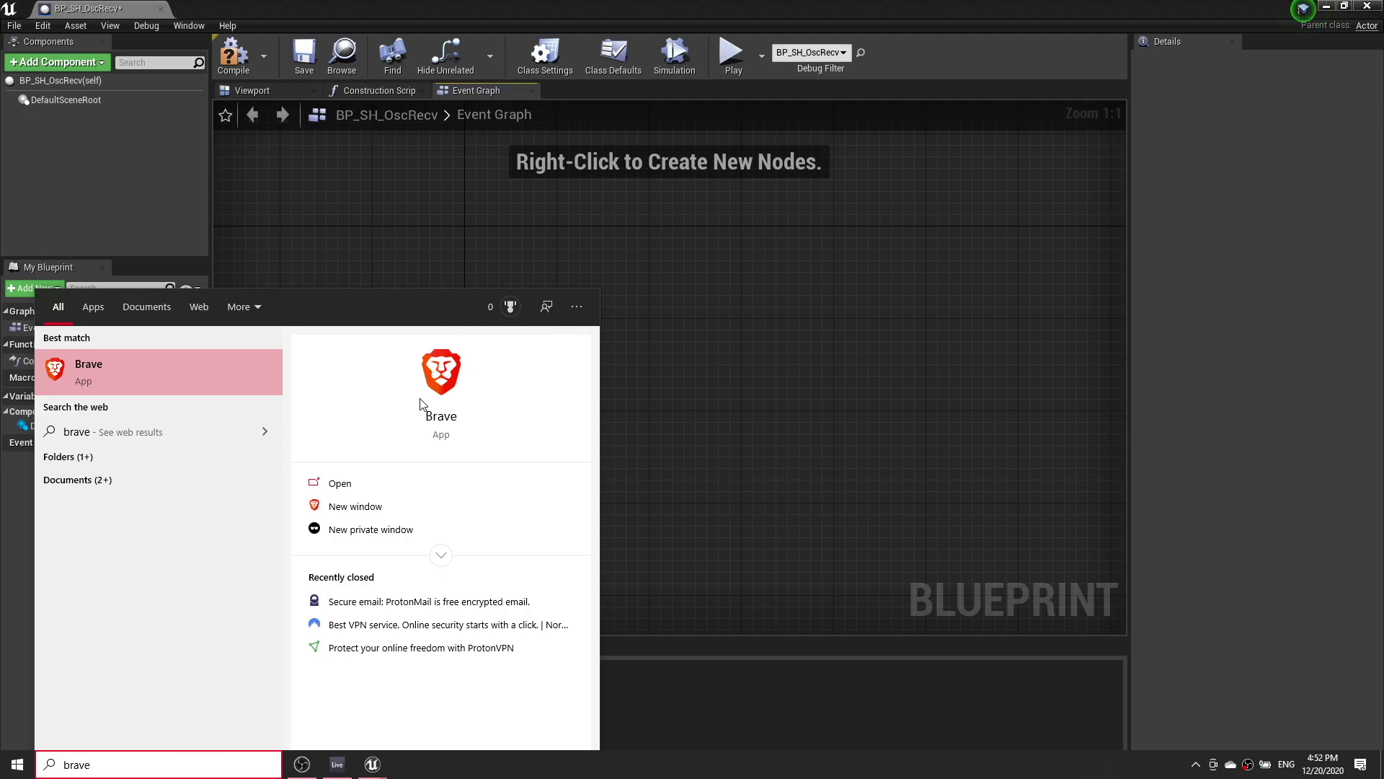
- Launch Brave and web-search 'unreal osc' to reach the OSC plugin docs
{"action": "key", "text": "Return"}
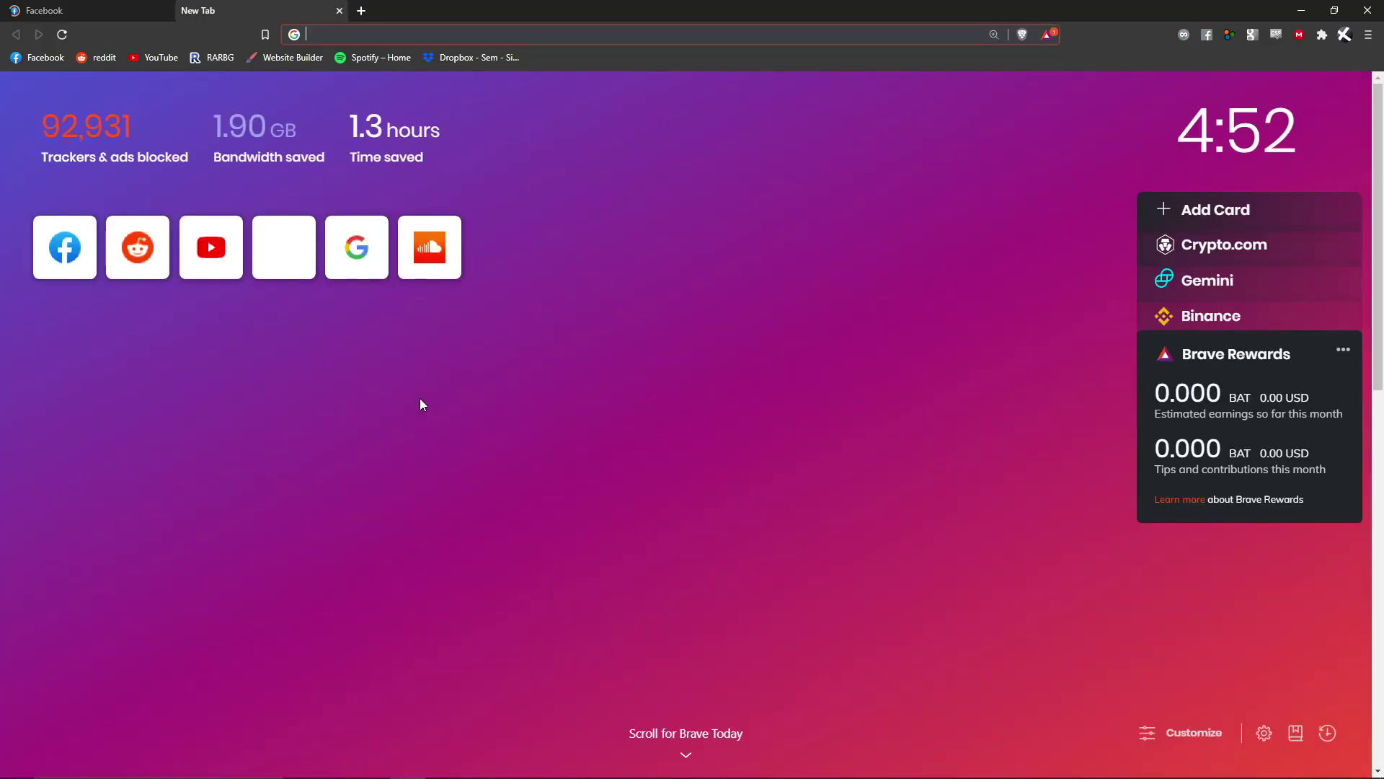
{"action": "type", "text": "unreal osc"}
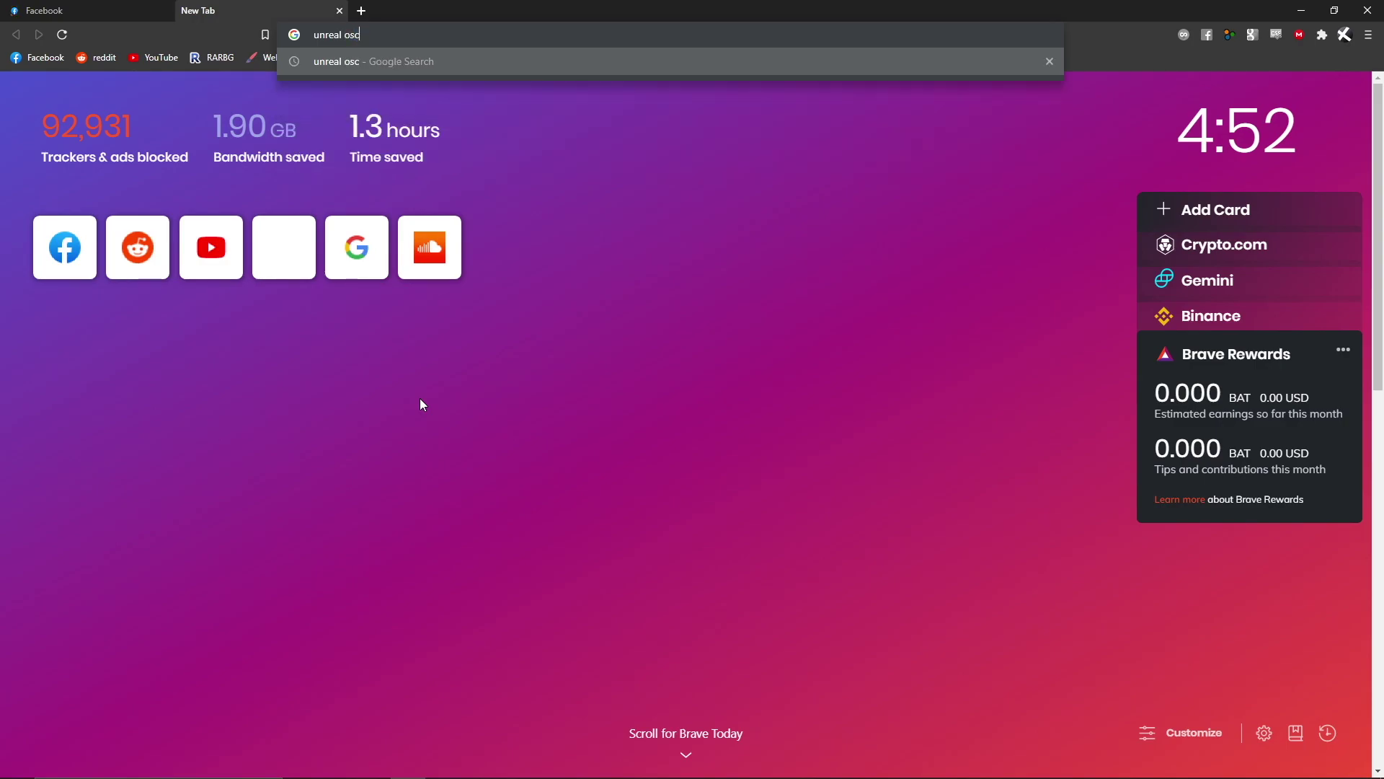
{"action": "key", "text": "Return"}
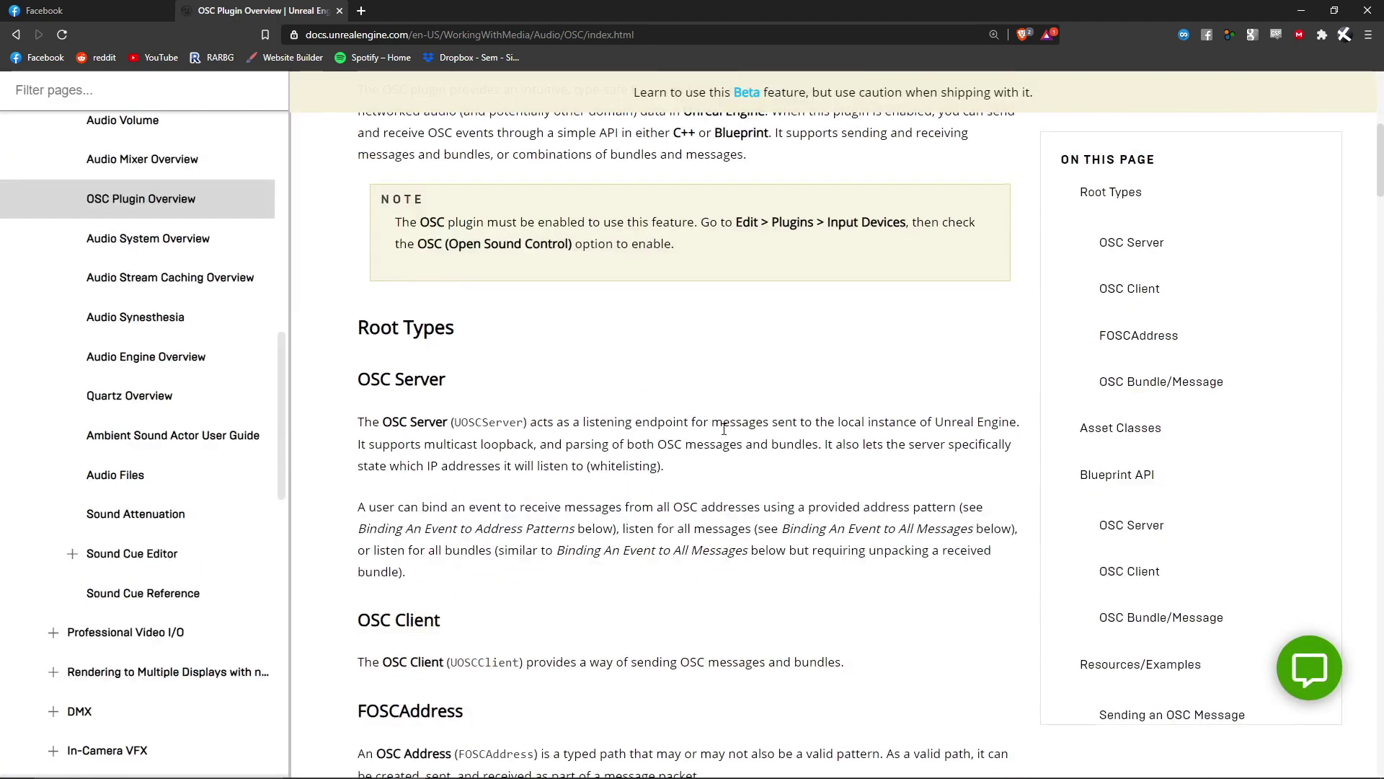
{"action": "scroll", "coordinate": [724, 429], "scroll_direction": "down", "scroll_amount": 20}
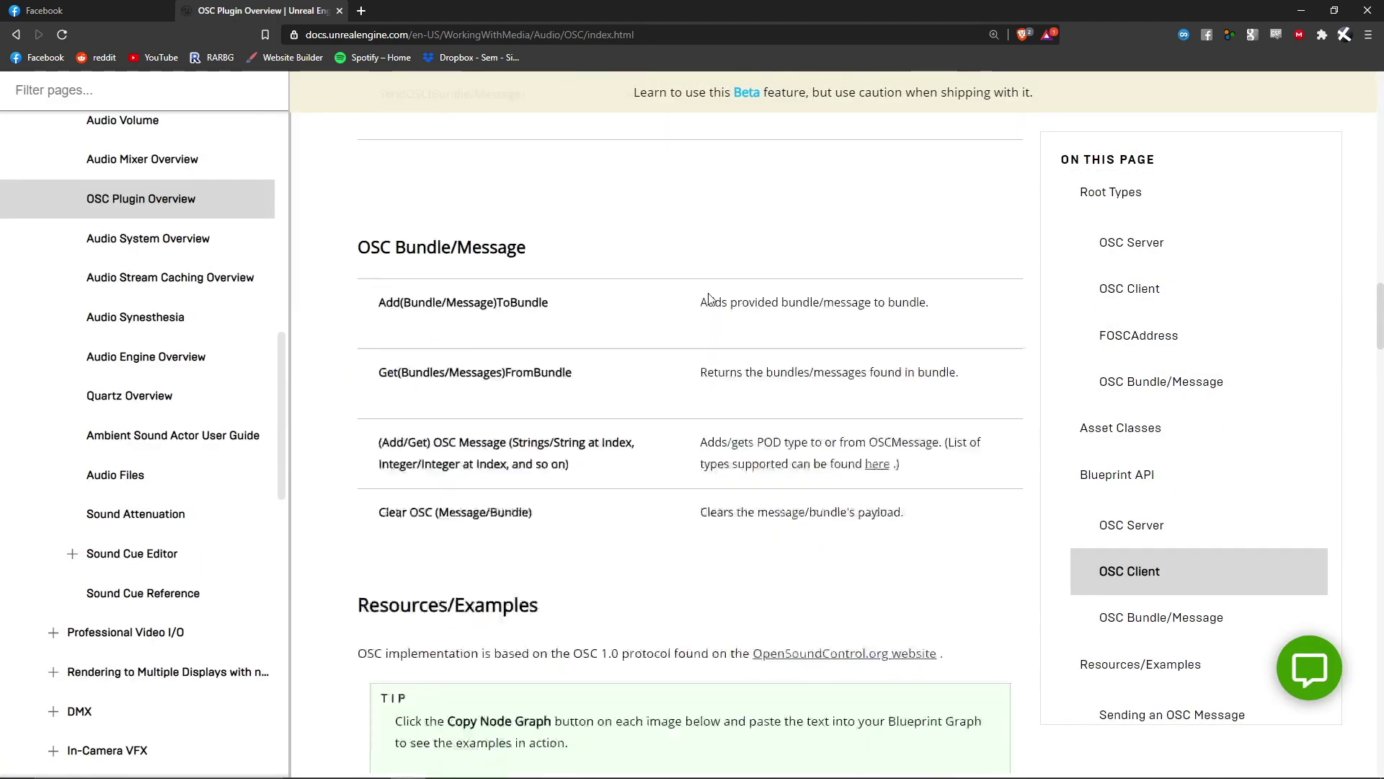
{"action": "scroll", "coordinate": [710, 298], "scroll_direction": "down", "scroll_amount": 9}
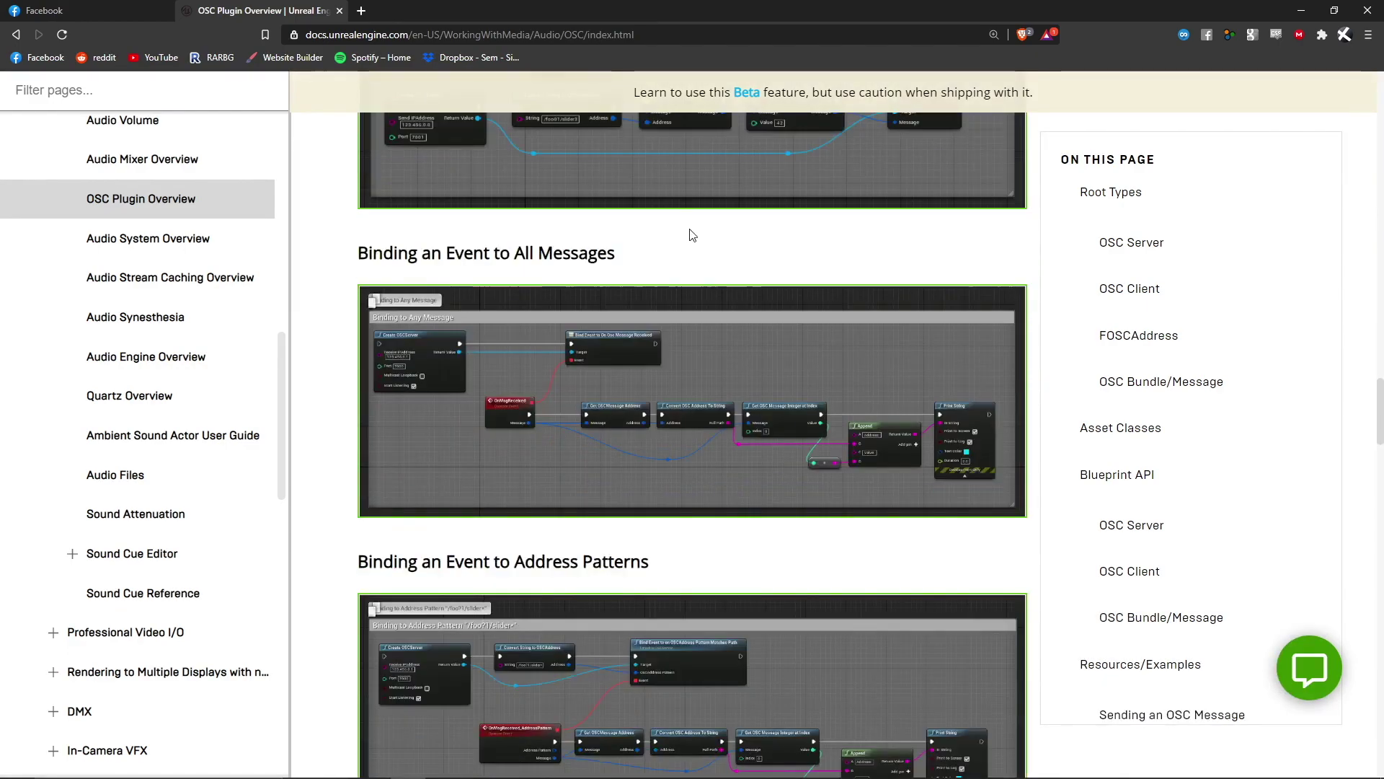
- Copy the Binding an Event to All Messages node graph code from the docs page
{"action": "mouse_move", "coordinate": [447, 359]}
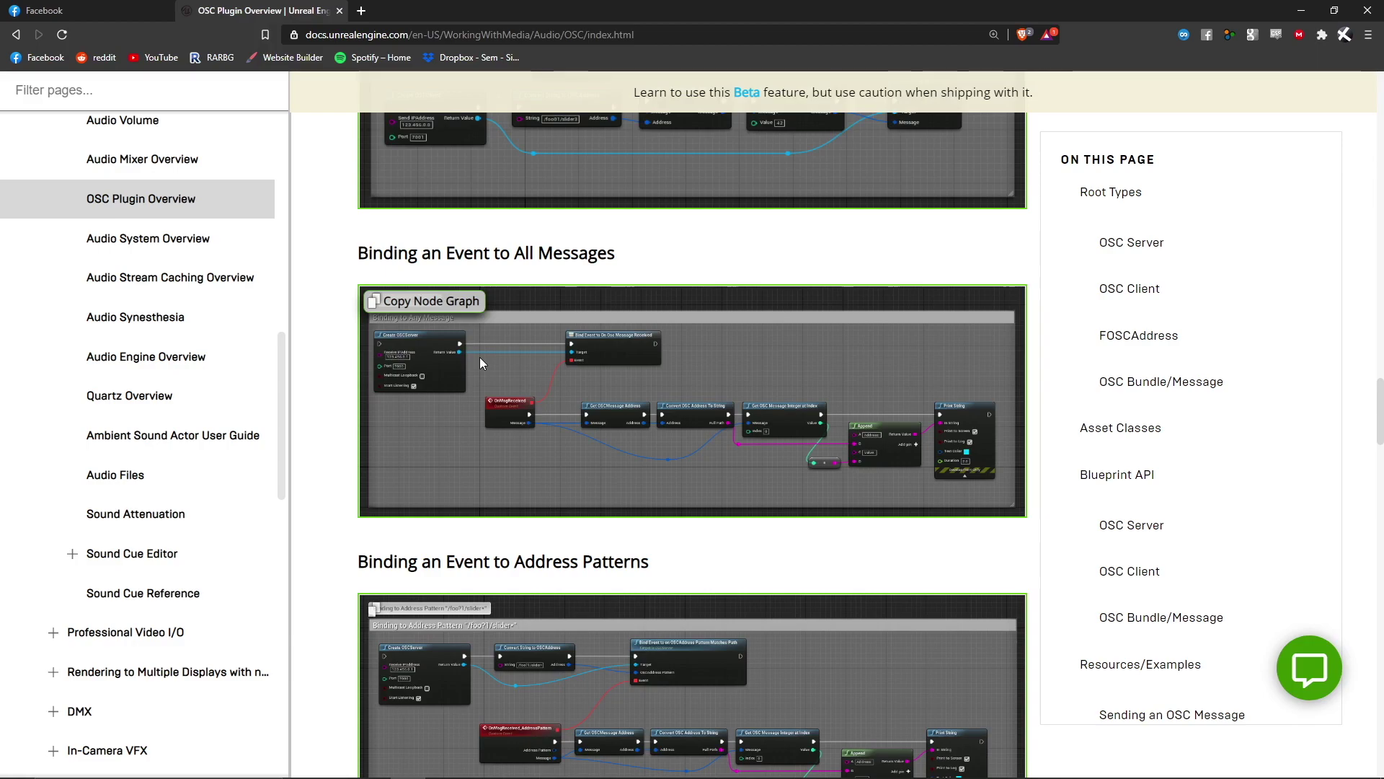
{"action": "left_click", "coordinate": [436, 306]}
{"action": "left_click", "coordinate": [636, 449]}
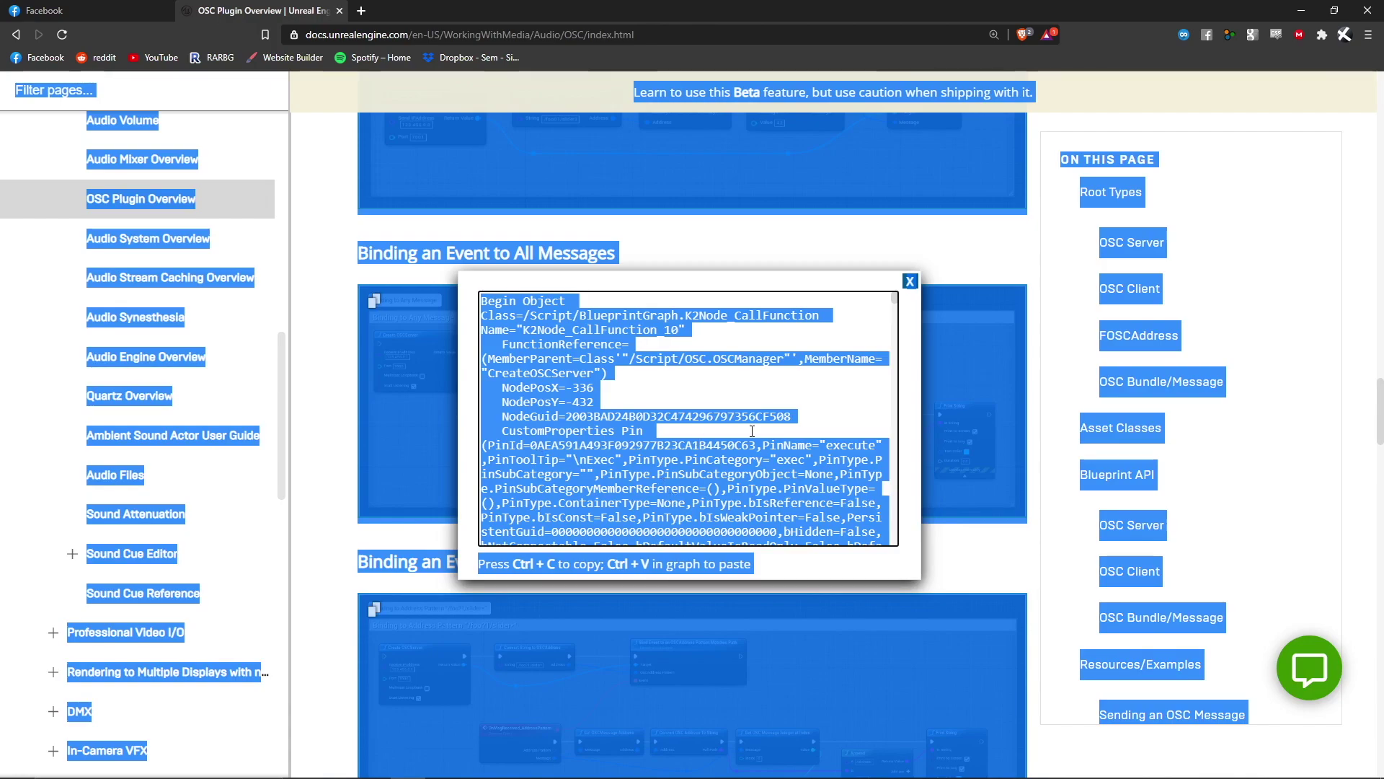
{"action": "scroll", "coordinate": [752, 431], "scroll_direction": "down", "scroll_amount": 10}
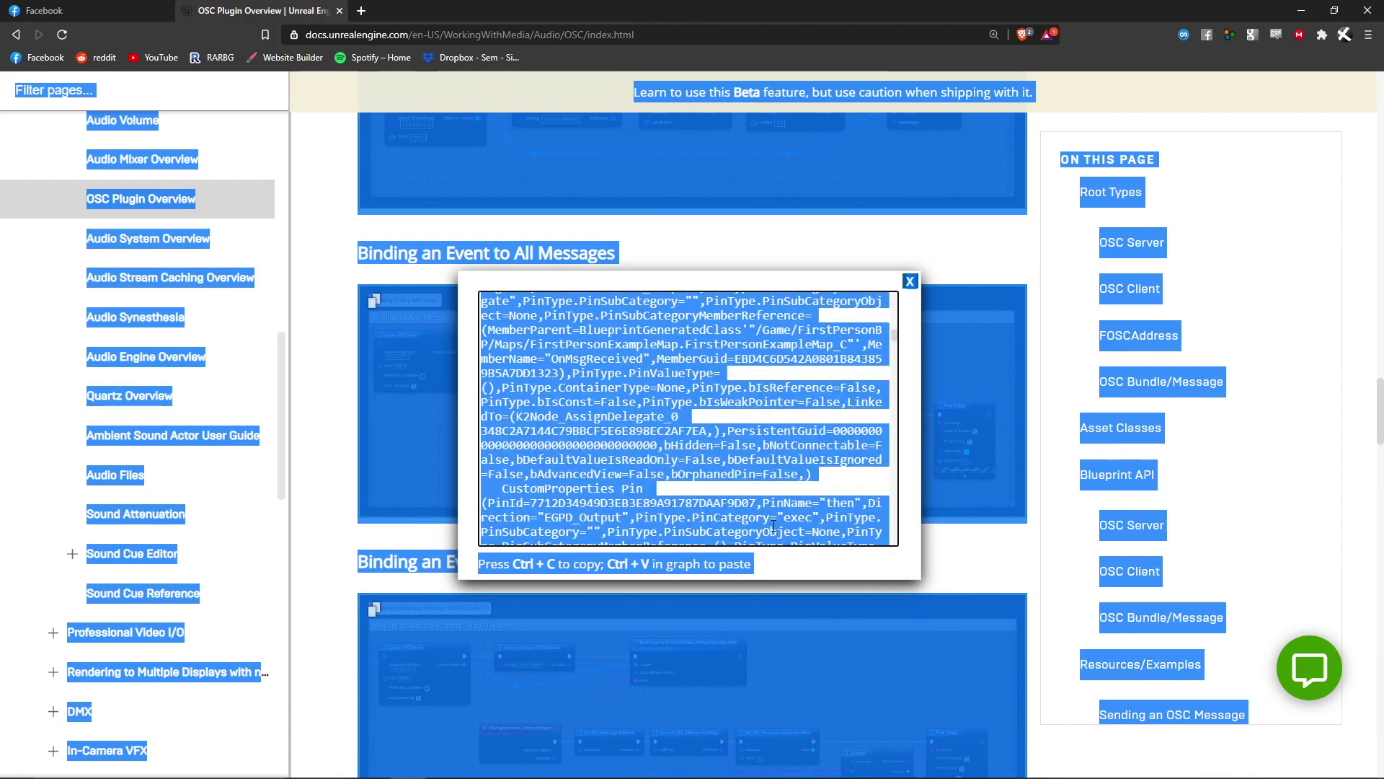
{"action": "left_click", "coordinate": [781, 565]}
{"action": "scroll", "coordinate": [747, 475], "scroll_direction": "down", "scroll_amount": 10}
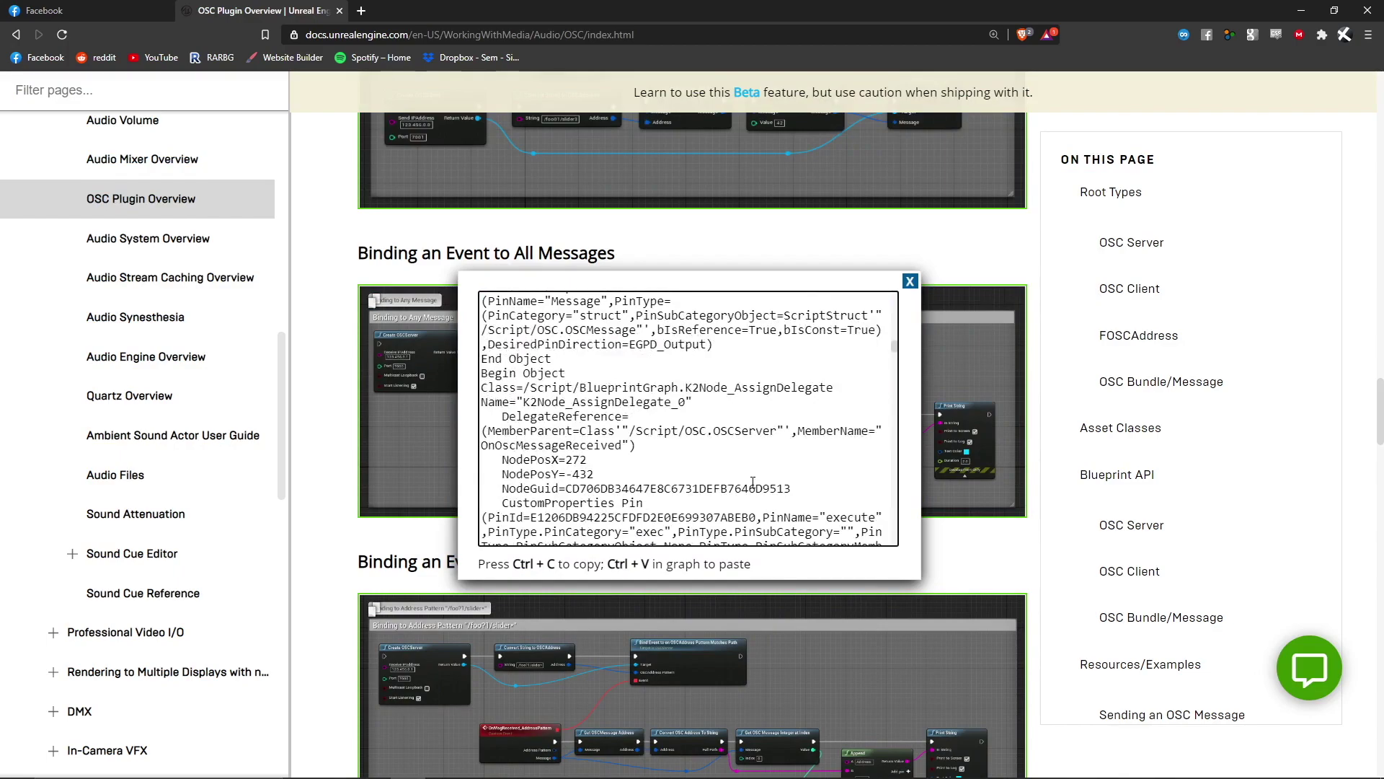
{"action": "left_click", "coordinate": [910, 282]}
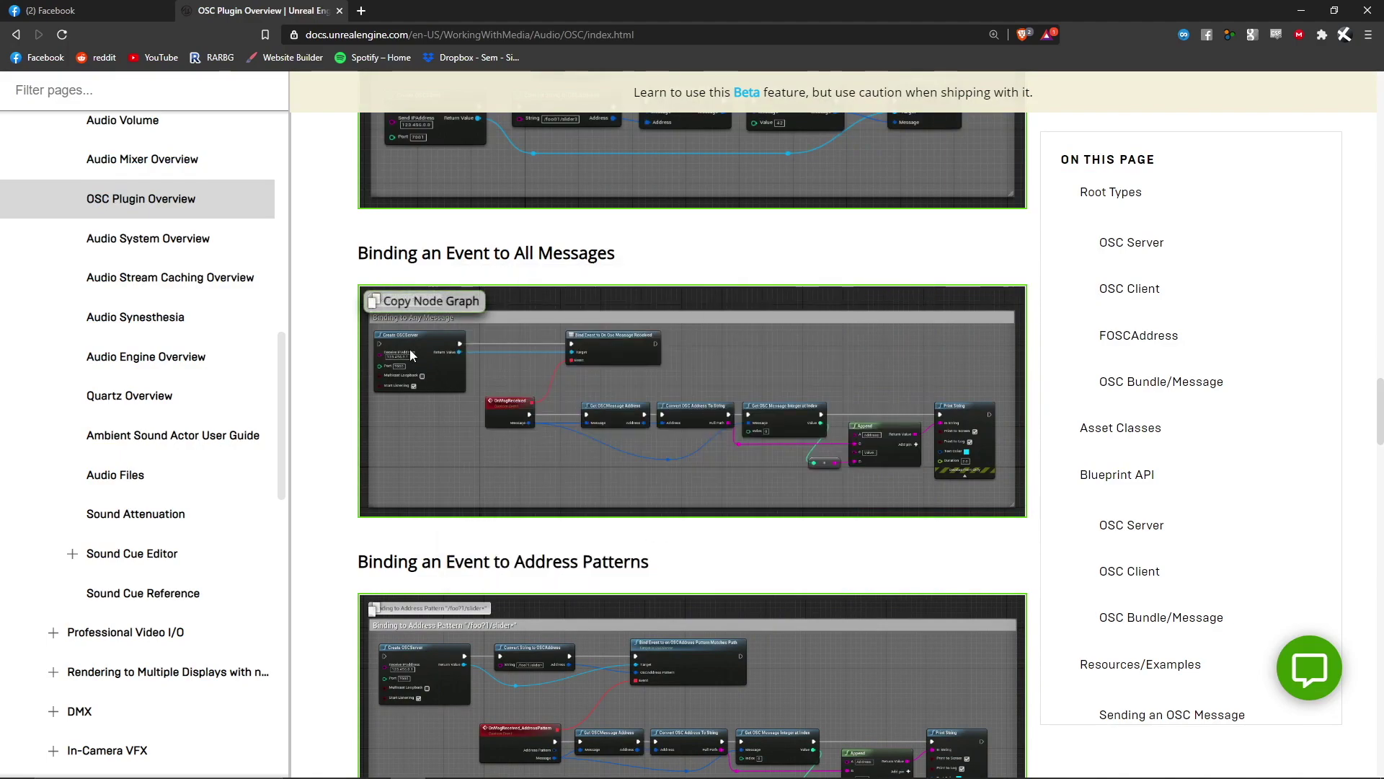
{"action": "left_click", "coordinate": [431, 302]}
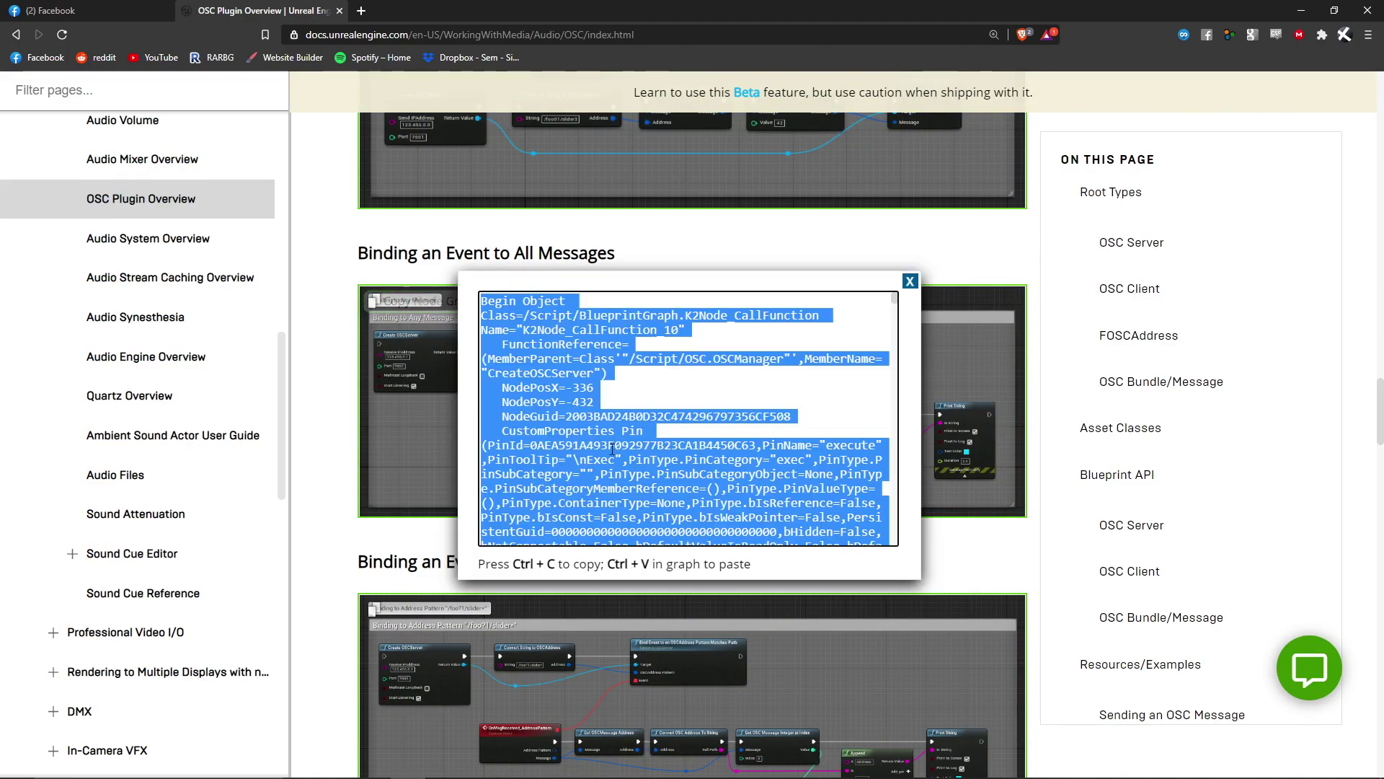
{"action": "key", "text": "super+Tab"}
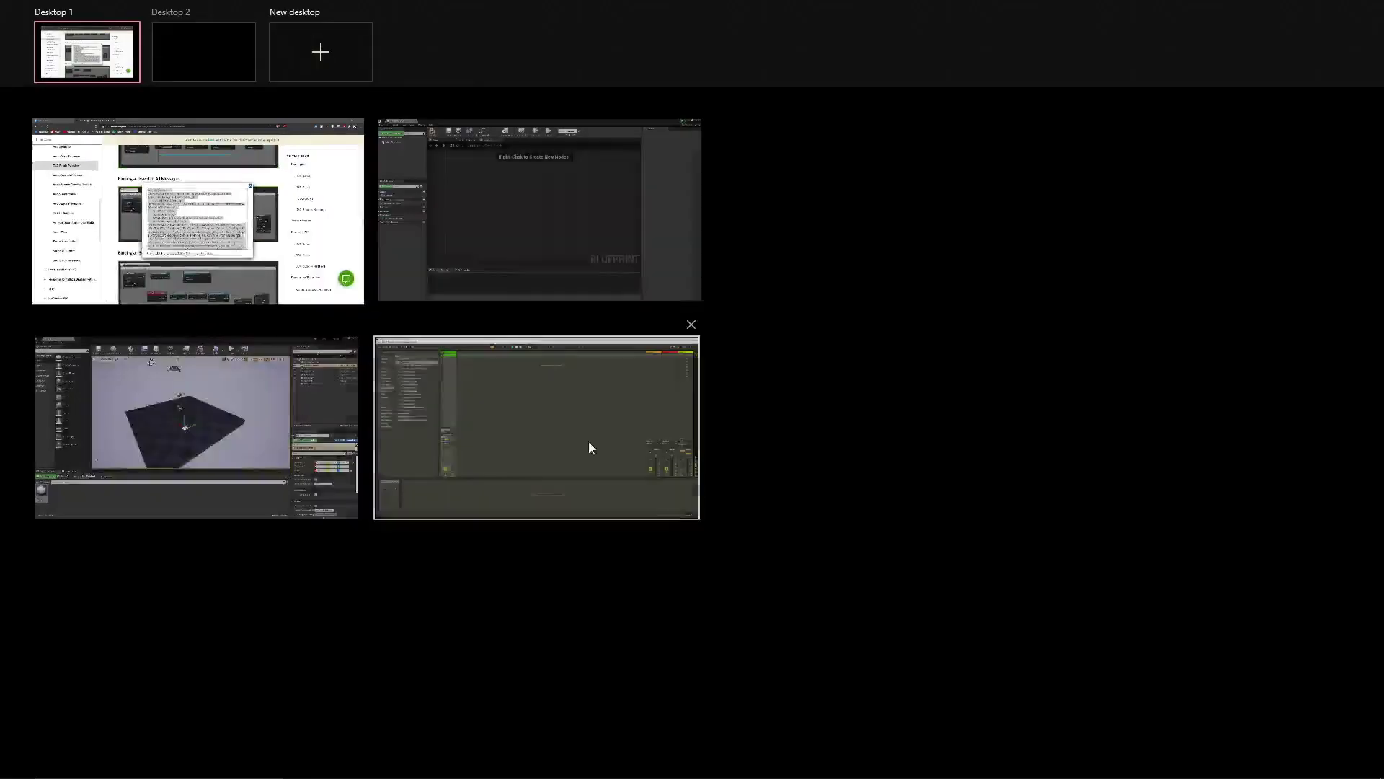
- Paste the Binding to Any Message node graph into BP_SH_OscRecv's Event Graph
{"action": "left_click", "coordinate": [509, 245]}
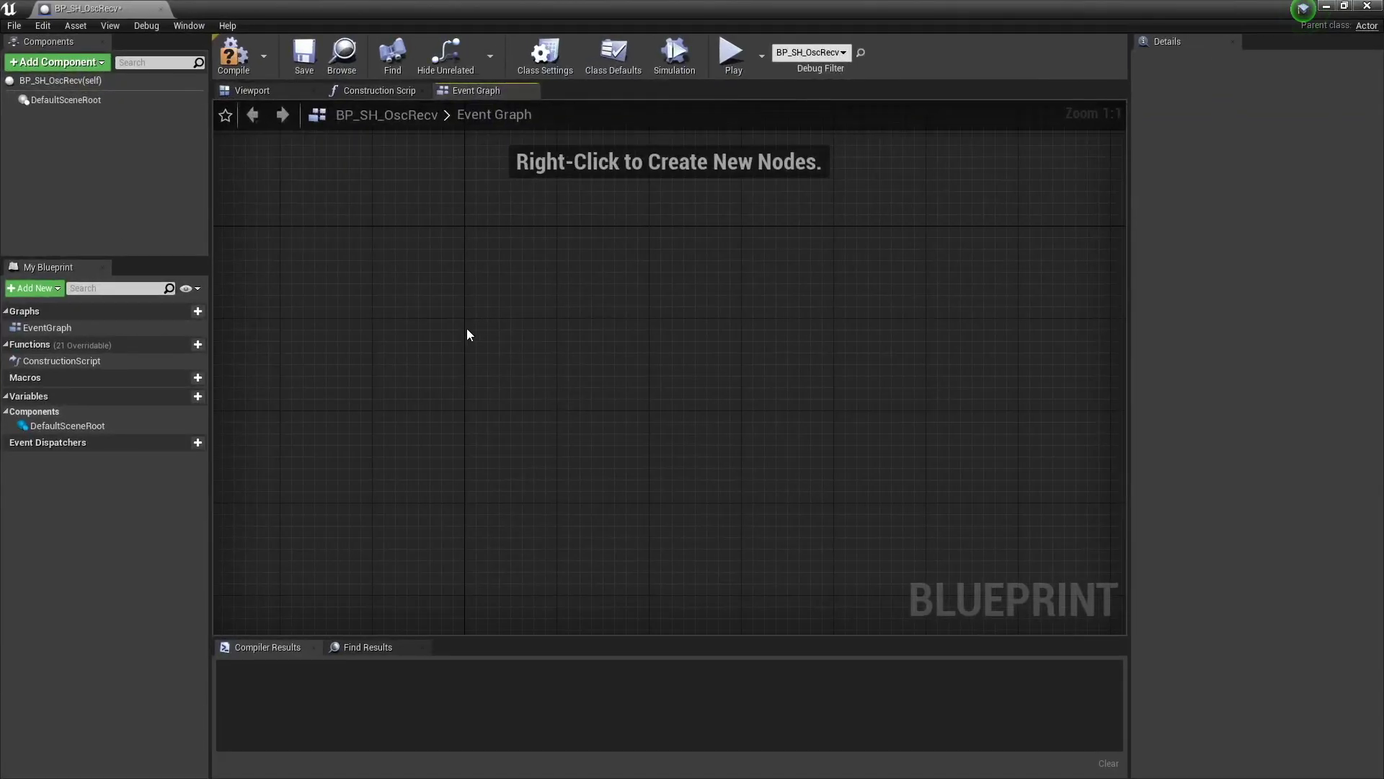
{"action": "key", "text": "ctrl+v"}
{"action": "scroll", "coordinate": [466, 327], "scroll_direction": "down", "scroll_amount": 8}
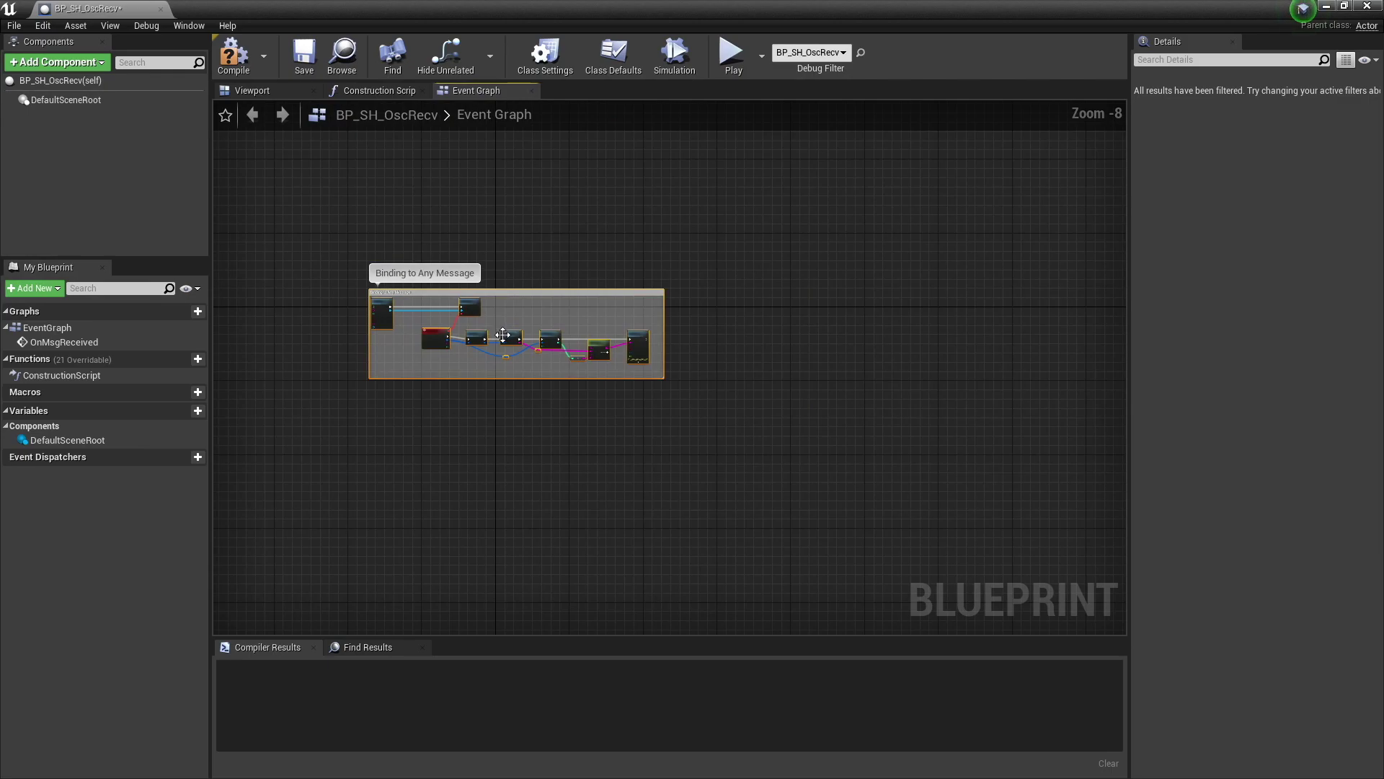
{"action": "scroll", "coordinate": [502, 335], "scroll_direction": "up", "scroll_amount": 4}
{"action": "right_click_drag", "start_coordinate": [448, 452], "coordinate": [624, 524]}
{"action": "left_click", "coordinate": [577, 220]}
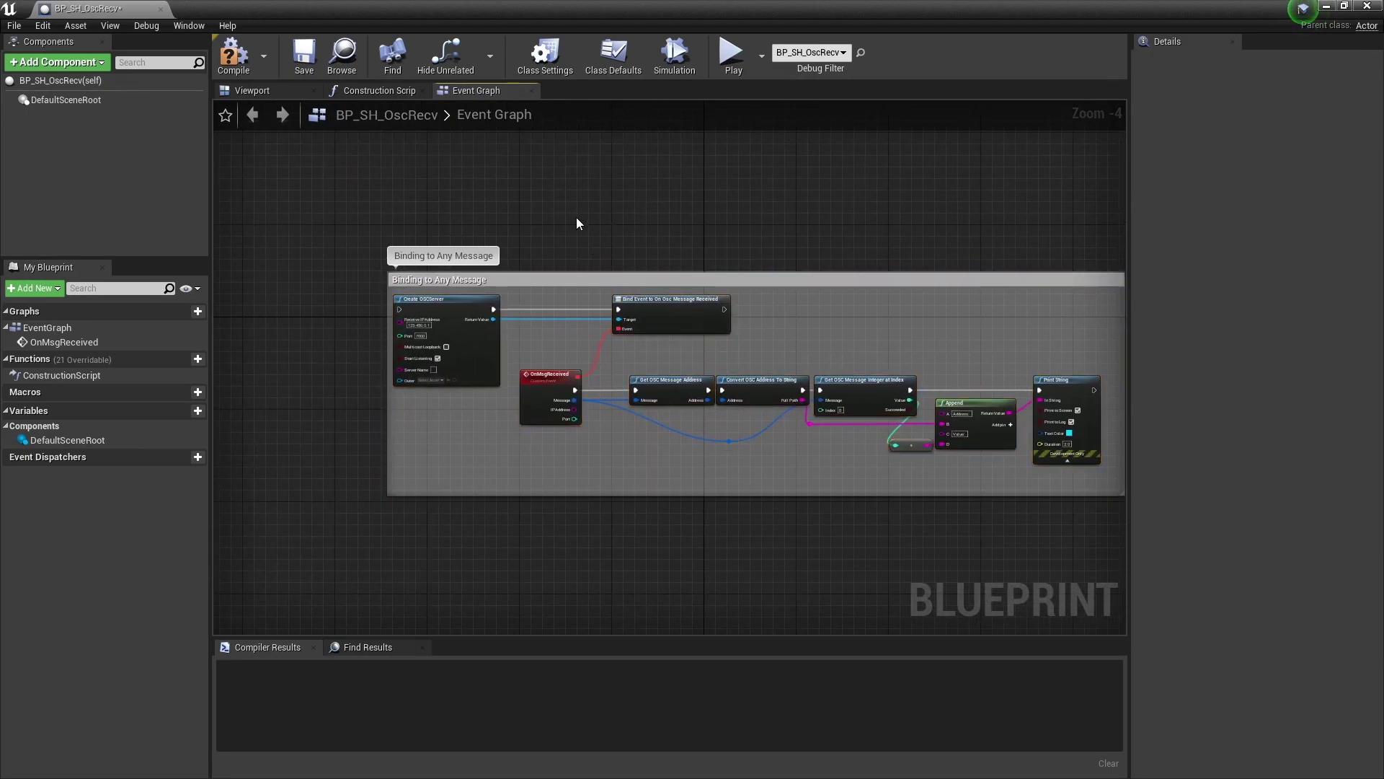
{"action": "scroll", "coordinate": [498, 357], "scroll_direction": "up", "scroll_amount": 3}
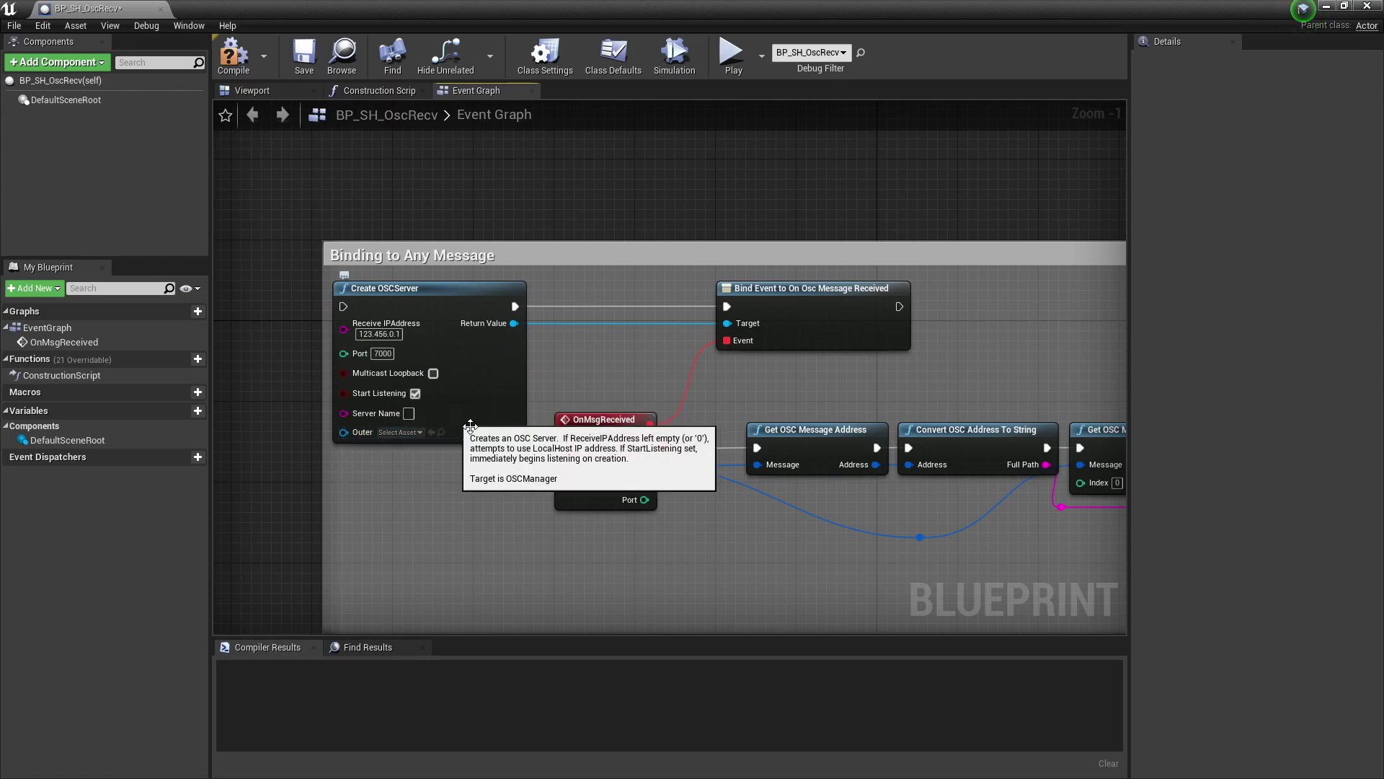
- Pan along the pasted graph through Append and Print String, then back to Create OSCServer
{"action": "right_click_drag", "start_coordinate": [812, 378], "coordinate": [760, 372]}
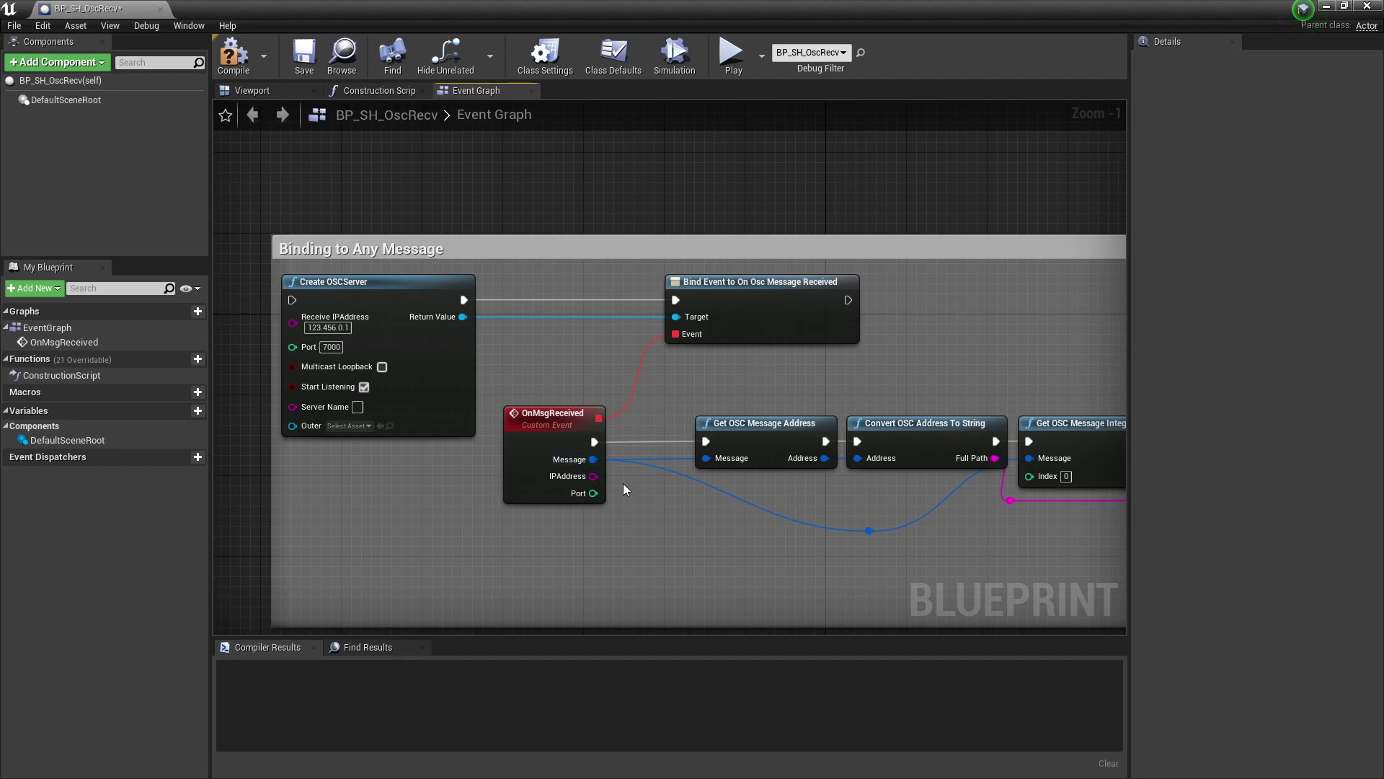
{"action": "right_click_drag", "start_coordinate": [671, 526], "coordinate": [543, 490]}
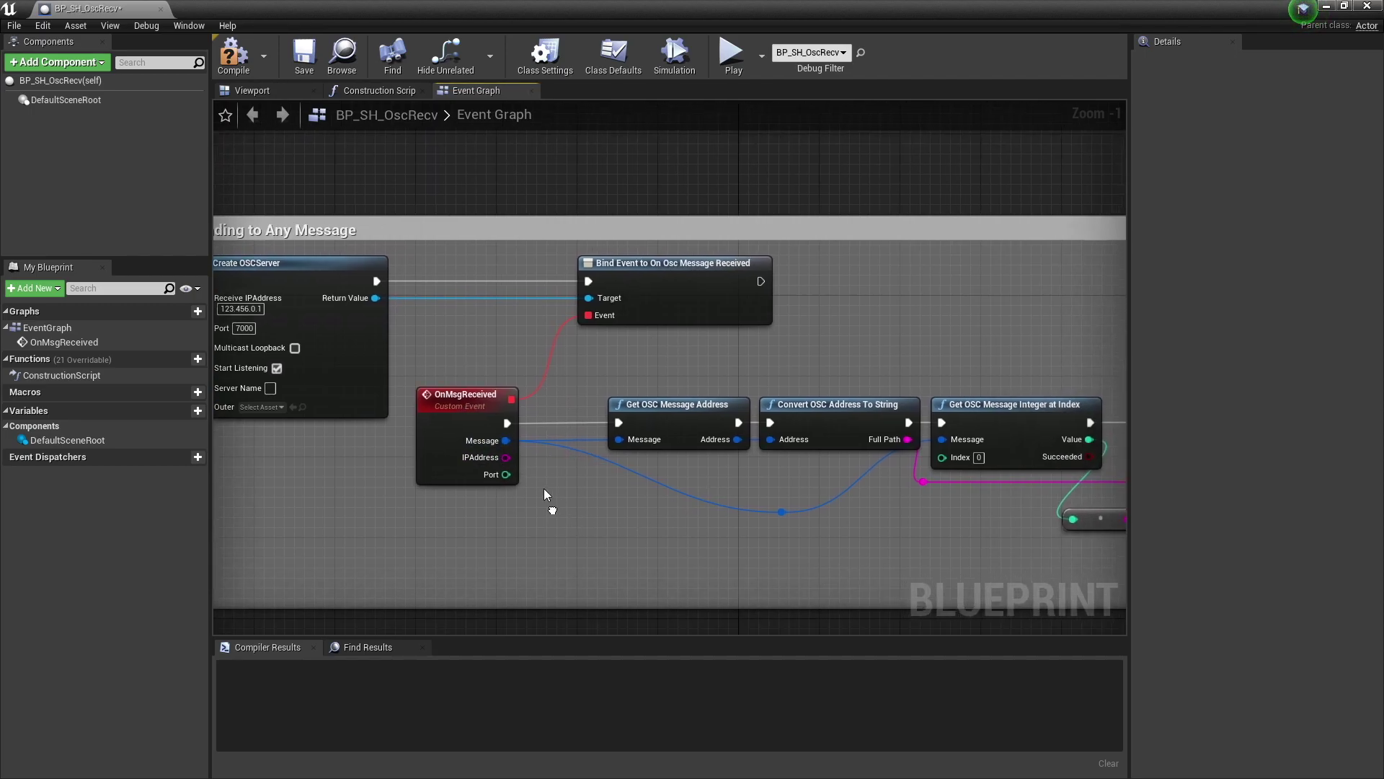
{"action": "right_click_drag", "start_coordinate": [650, 513], "coordinate": [573, 496]}
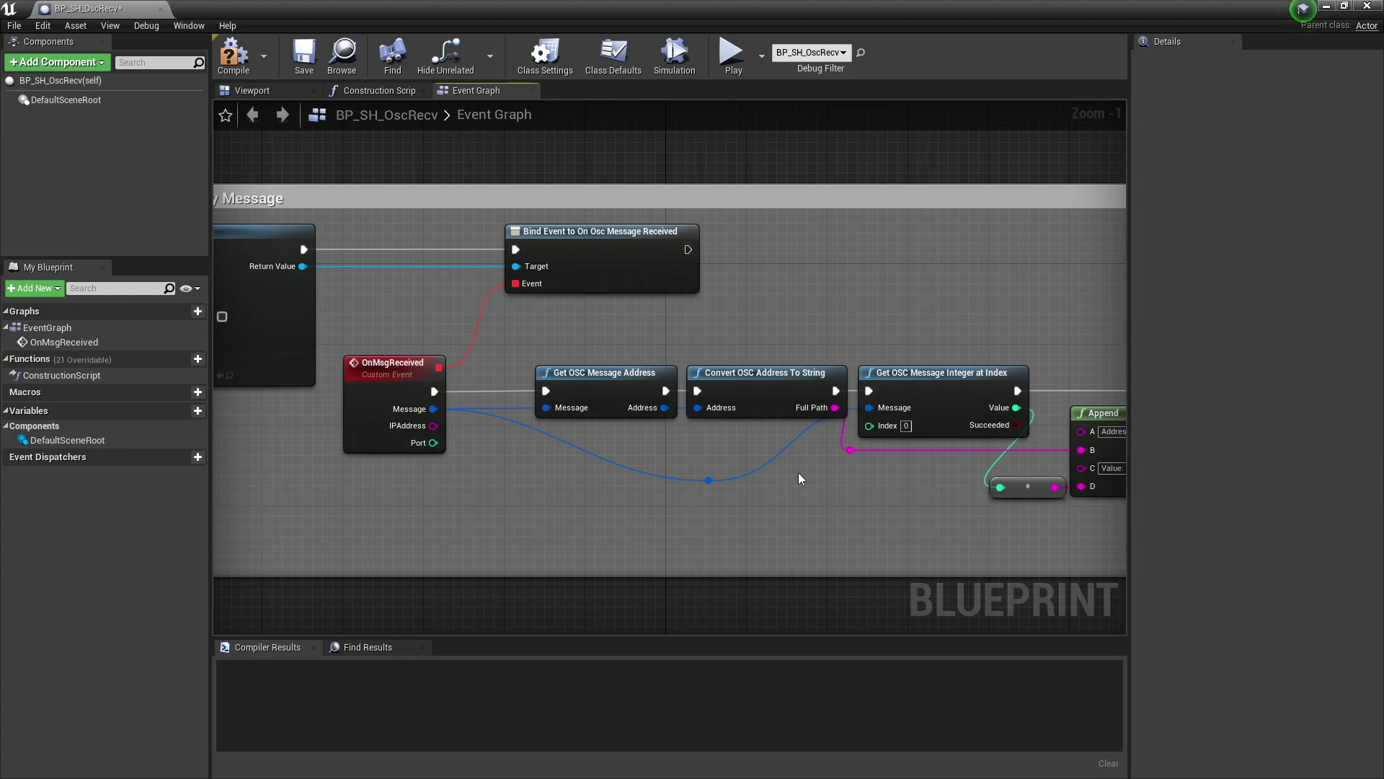
{"action": "right_click_drag", "start_coordinate": [801, 478], "coordinate": [757, 525]}
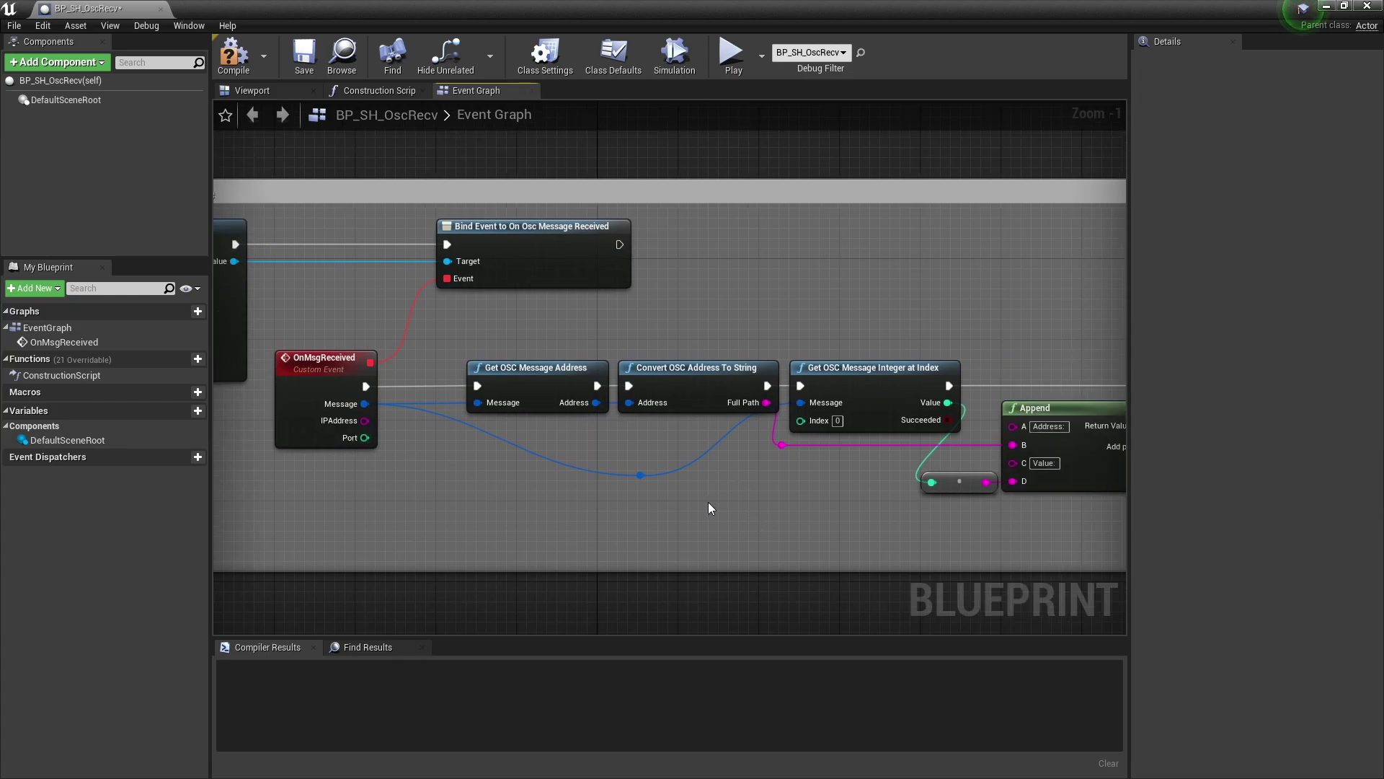
{"action": "right_click_drag", "start_coordinate": [822, 489], "coordinate": [604, 492]}
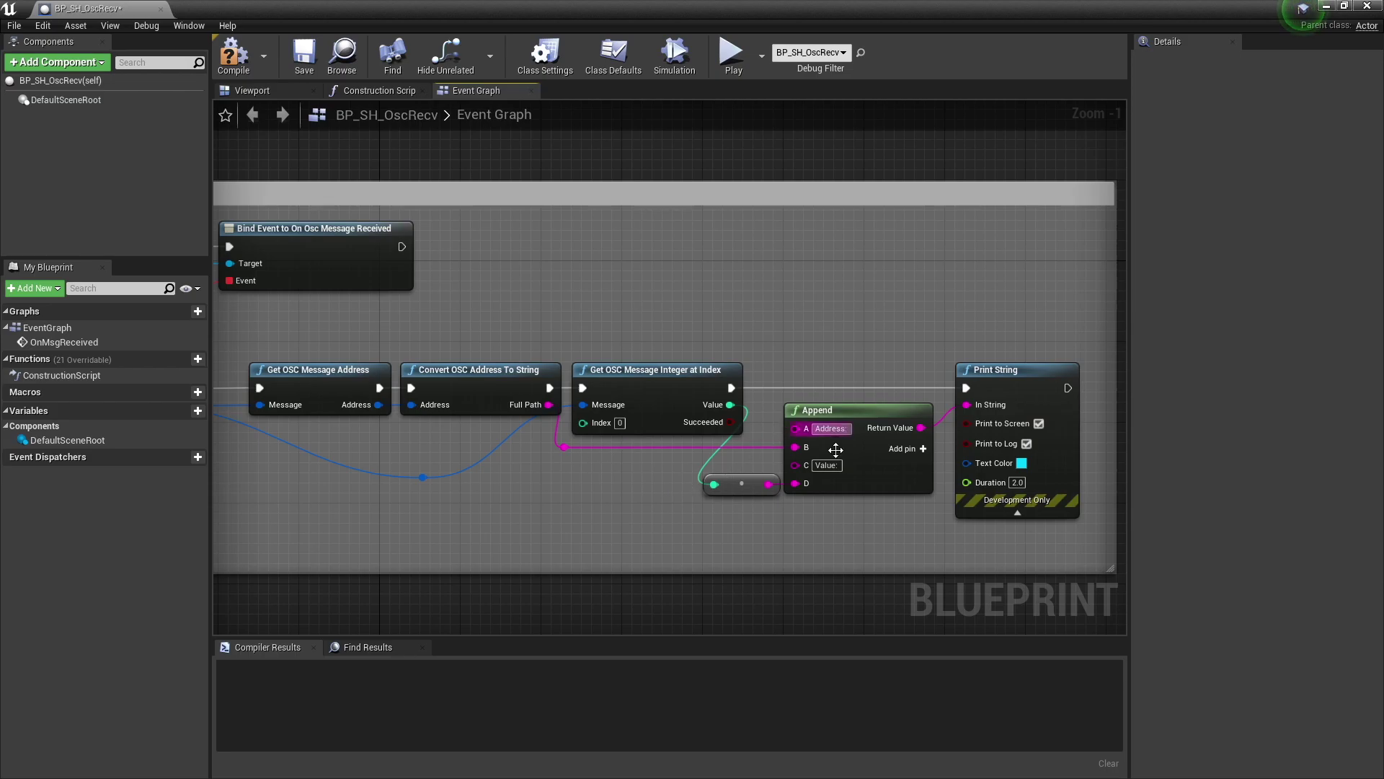
{"action": "right_click_drag", "start_coordinate": [716, 284], "coordinate": [559, 287]}
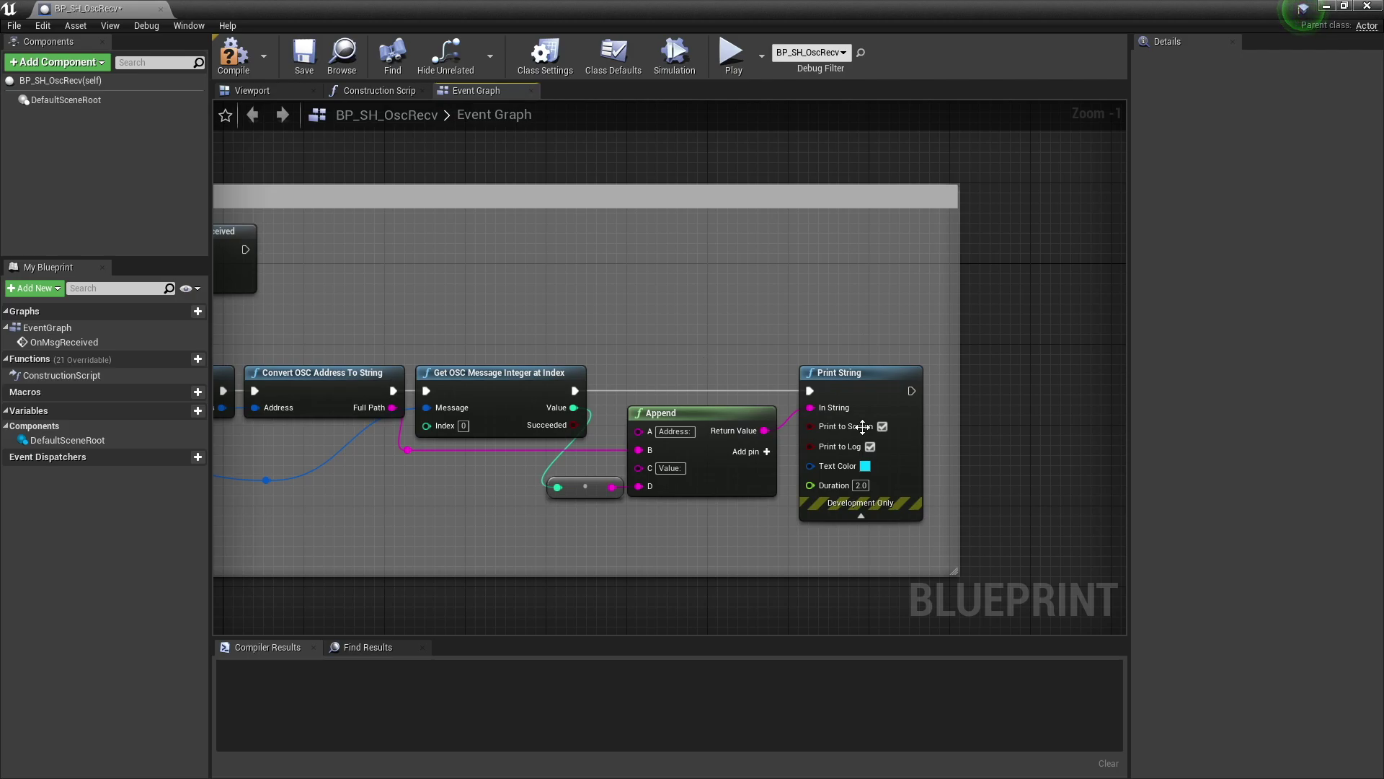
{"action": "right_click_drag", "start_coordinate": [677, 298], "coordinate": [891, 306]}
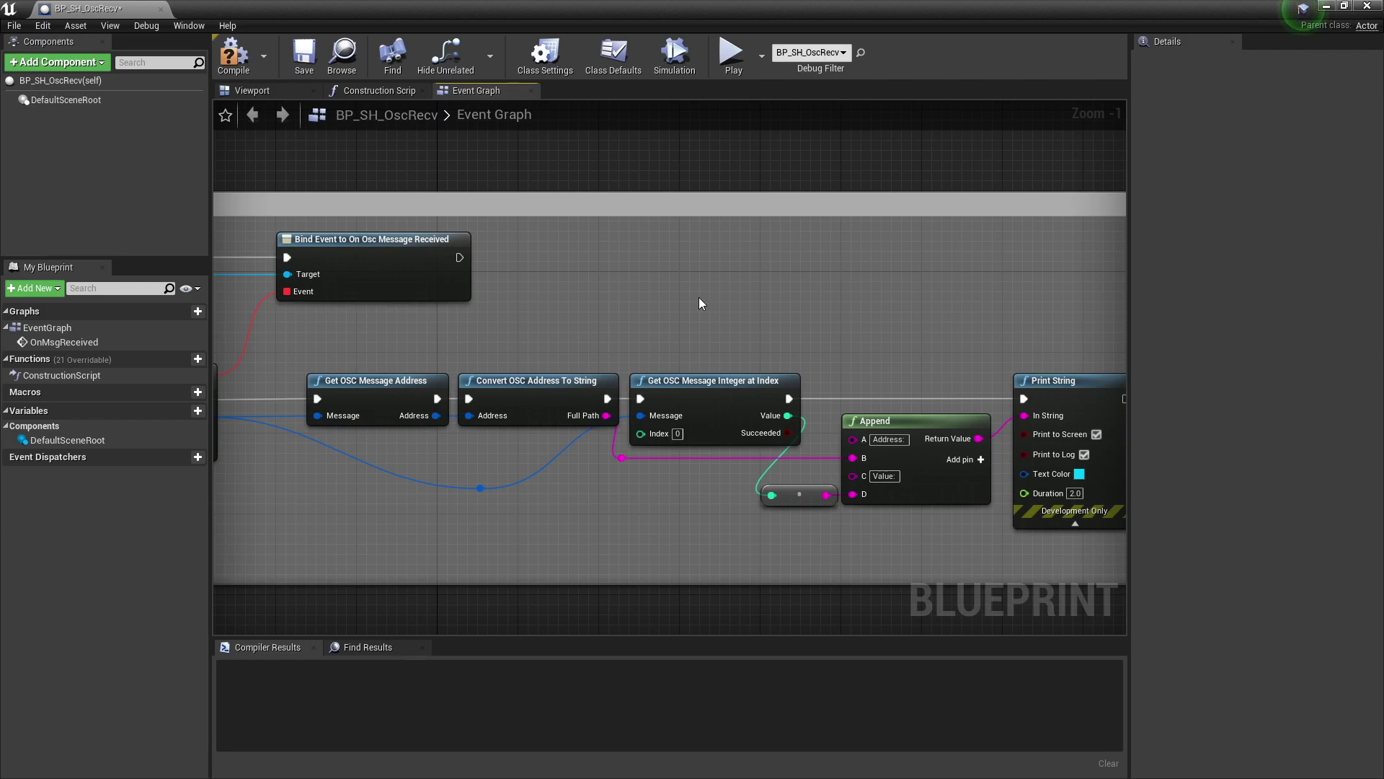
{"action": "right_click_drag", "start_coordinate": [695, 305], "coordinate": [1108, 344]}
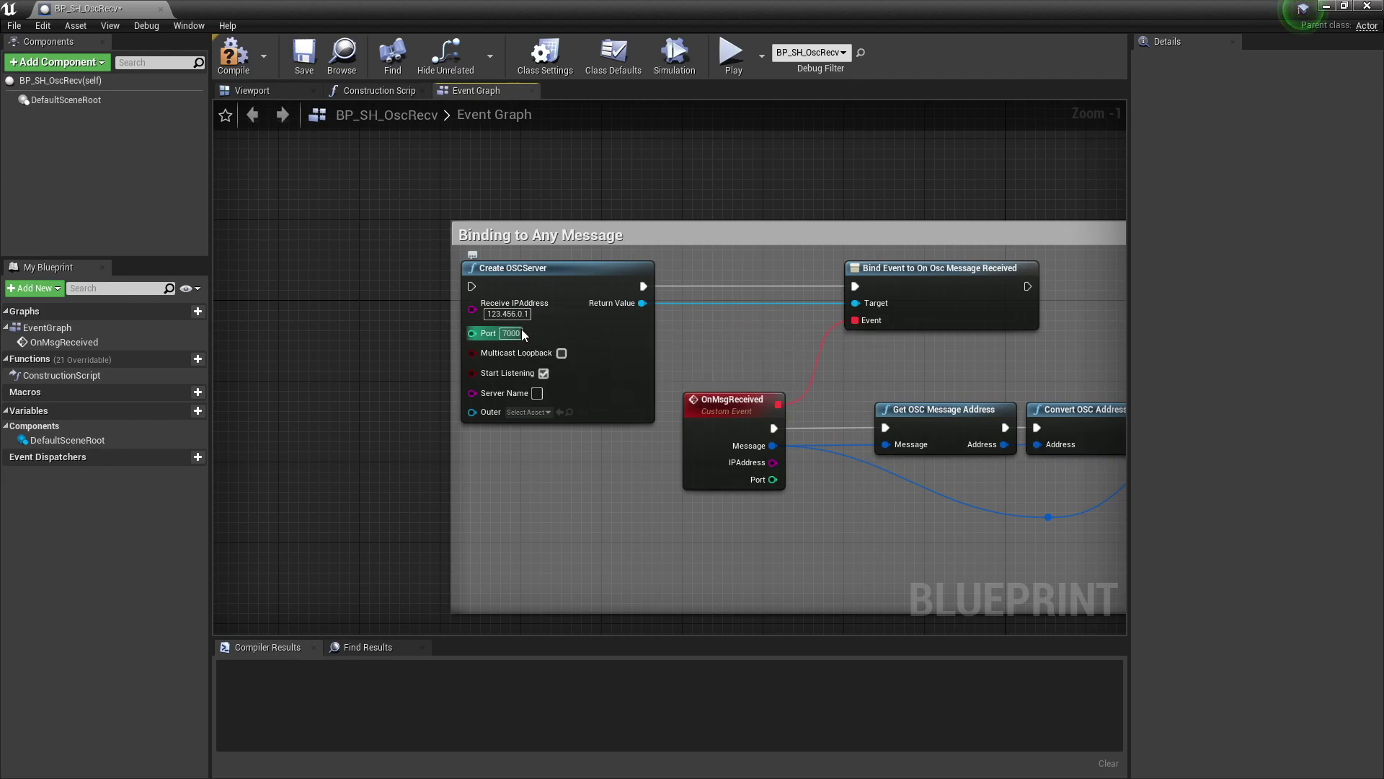
{"action": "right_click_drag", "start_coordinate": [356, 317], "coordinate": [529, 357]}
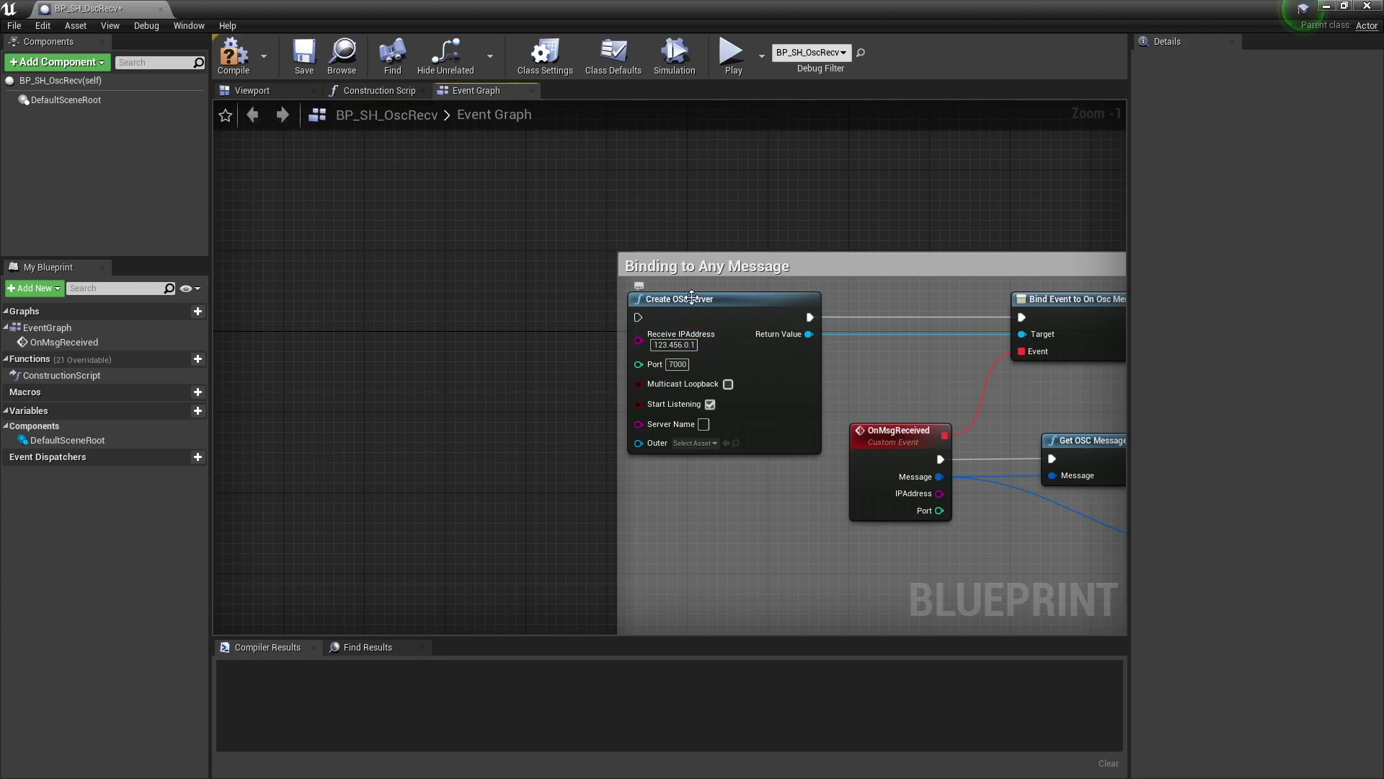
- Add an Event BeginPlay node and wire it into Create OSCServer
{"action": "right_click", "coordinate": [461, 325]}
{"action": "type", "text": "event begin"}
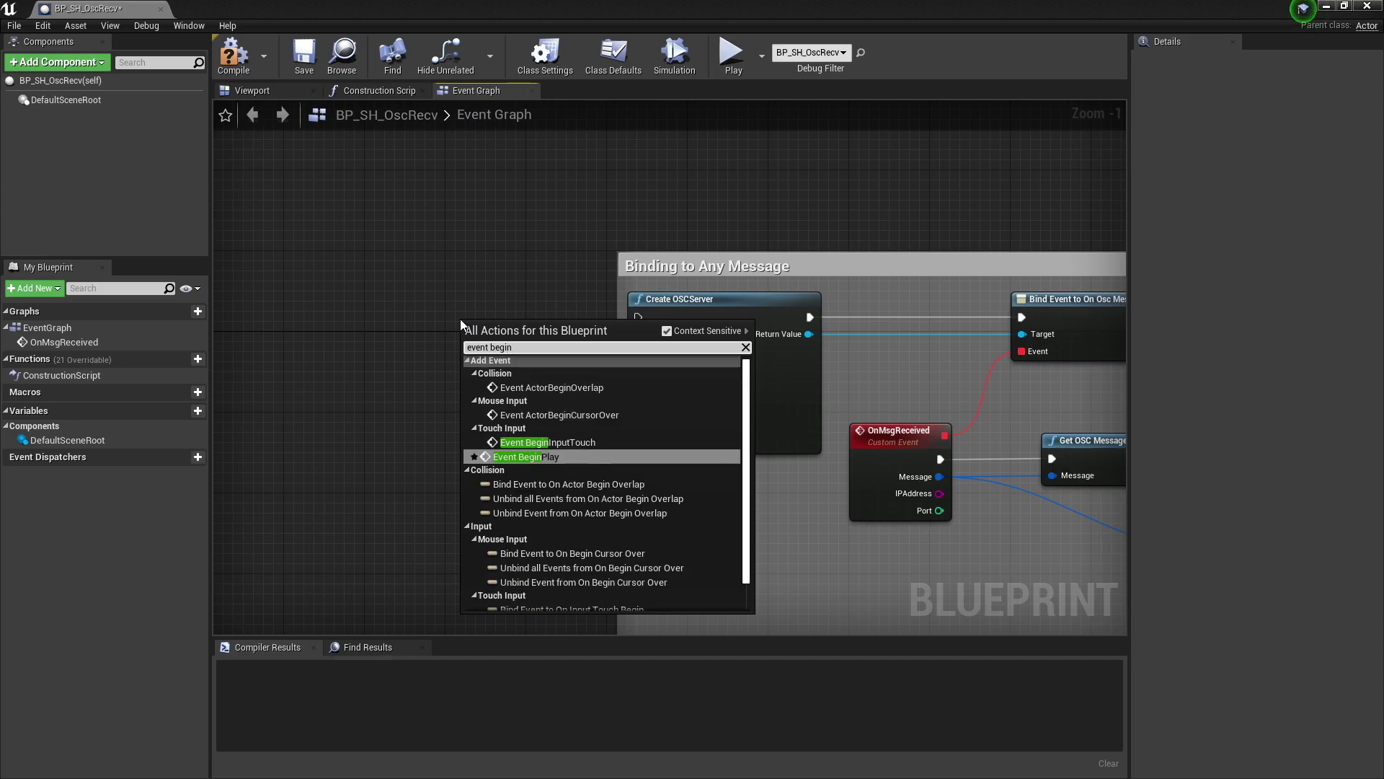
{"action": "key", "text": "Return"}
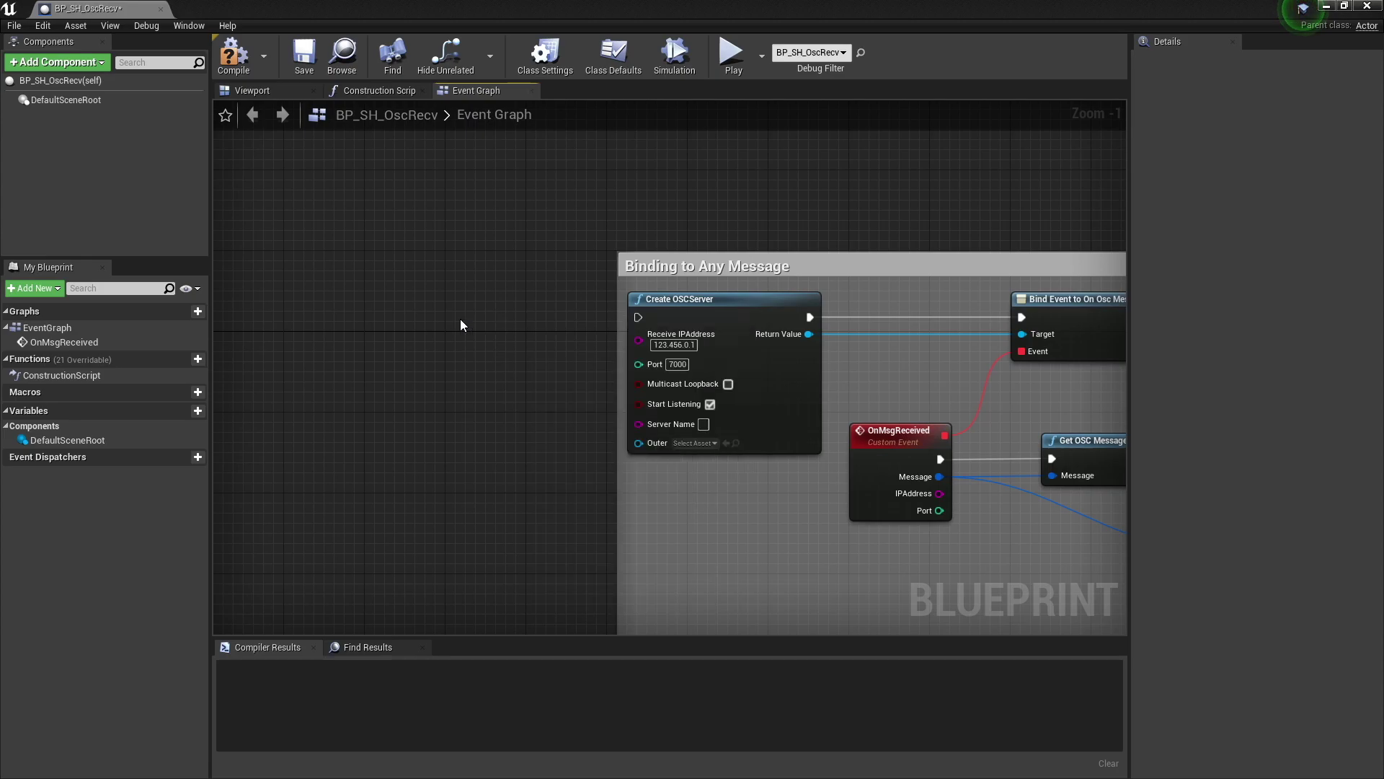
{"action": "left_click_drag", "start_coordinate": [562, 351], "coordinate": [543, 318]}
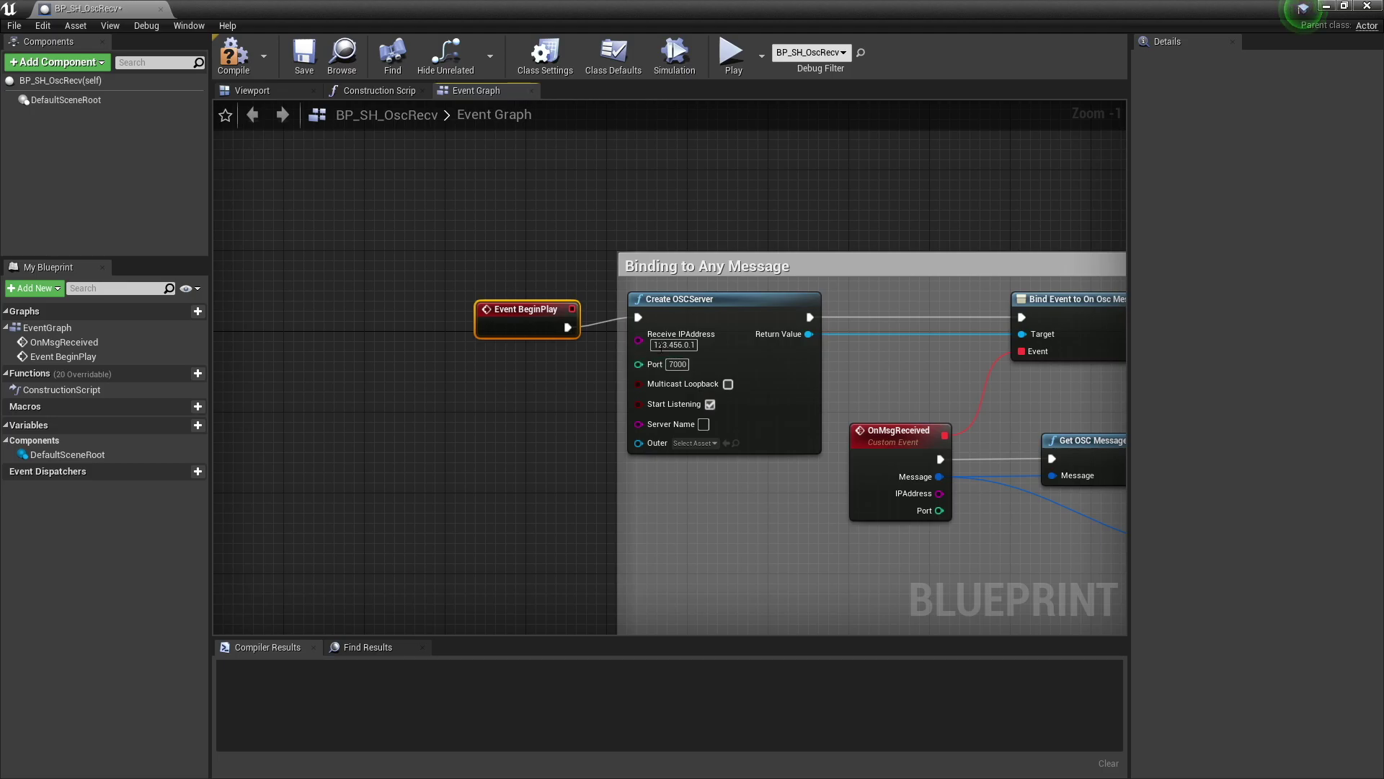
- Set Create OSCServer to IP 127.0.0.1 and port 1312, compile, and close the Blueprint editor
{"action": "left_click", "coordinate": [666, 344]}
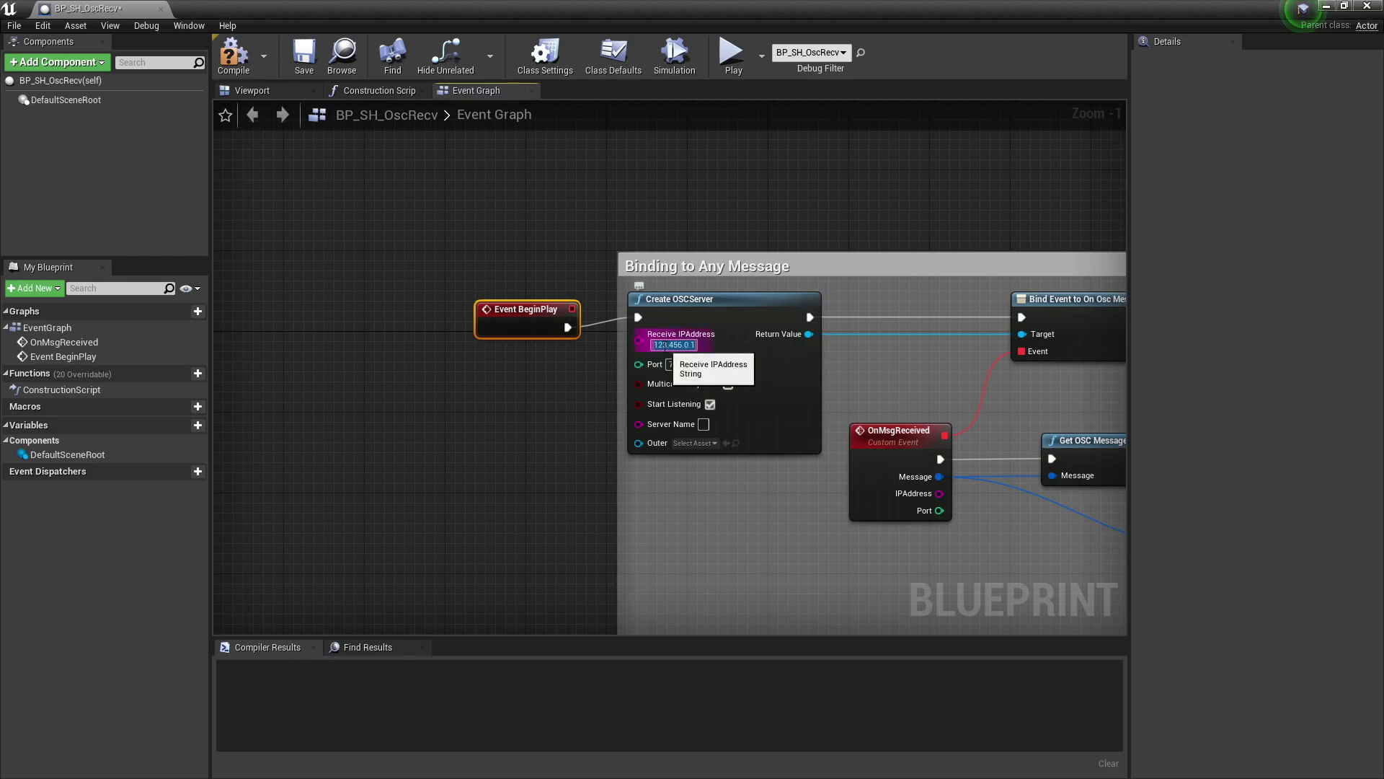
{"action": "key", "text": "shift+End"}
{"action": "key", "text": "Delete"}
{"action": "left_click", "coordinate": [663, 346]}
{"action": "left_click", "coordinate": [663, 346]}
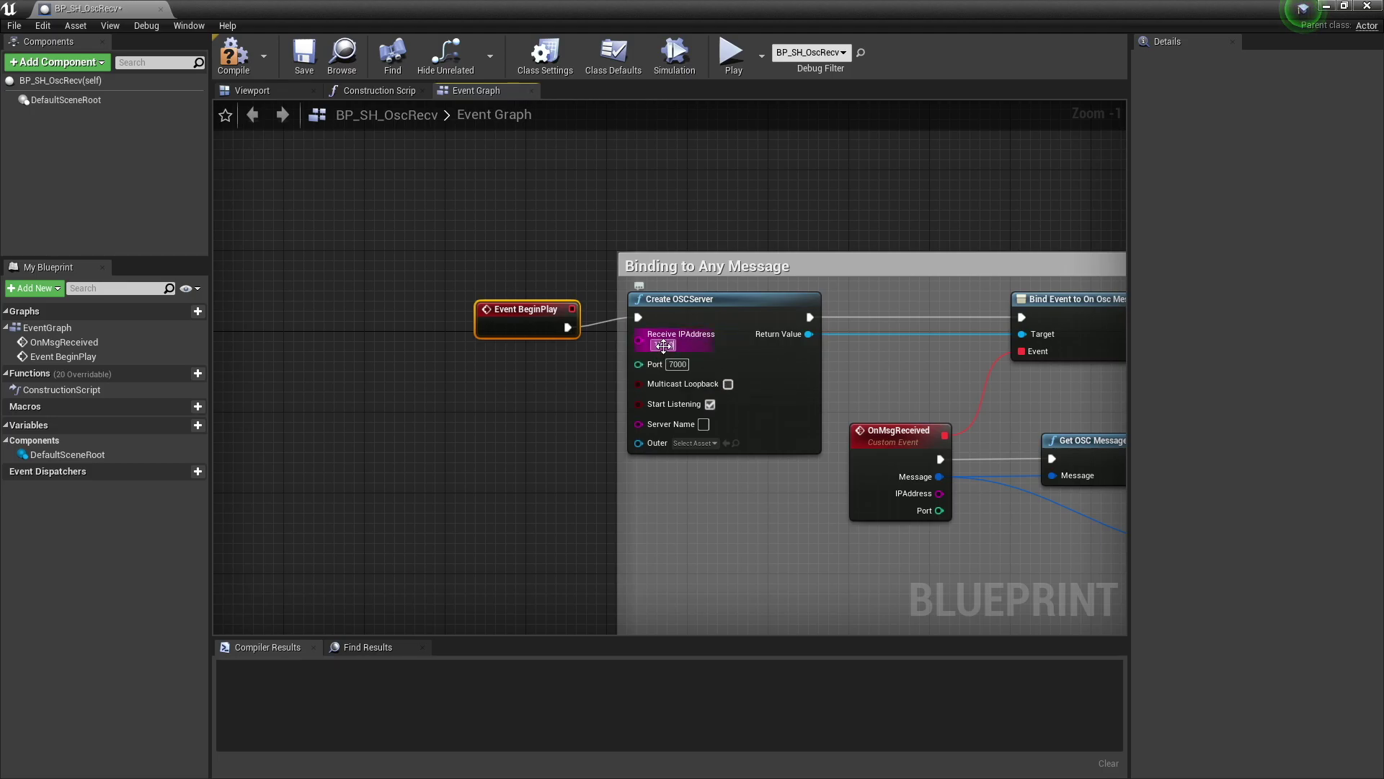
{"action": "type", "text": "7.0.0.1"}
{"action": "left_click", "coordinate": [685, 367]}
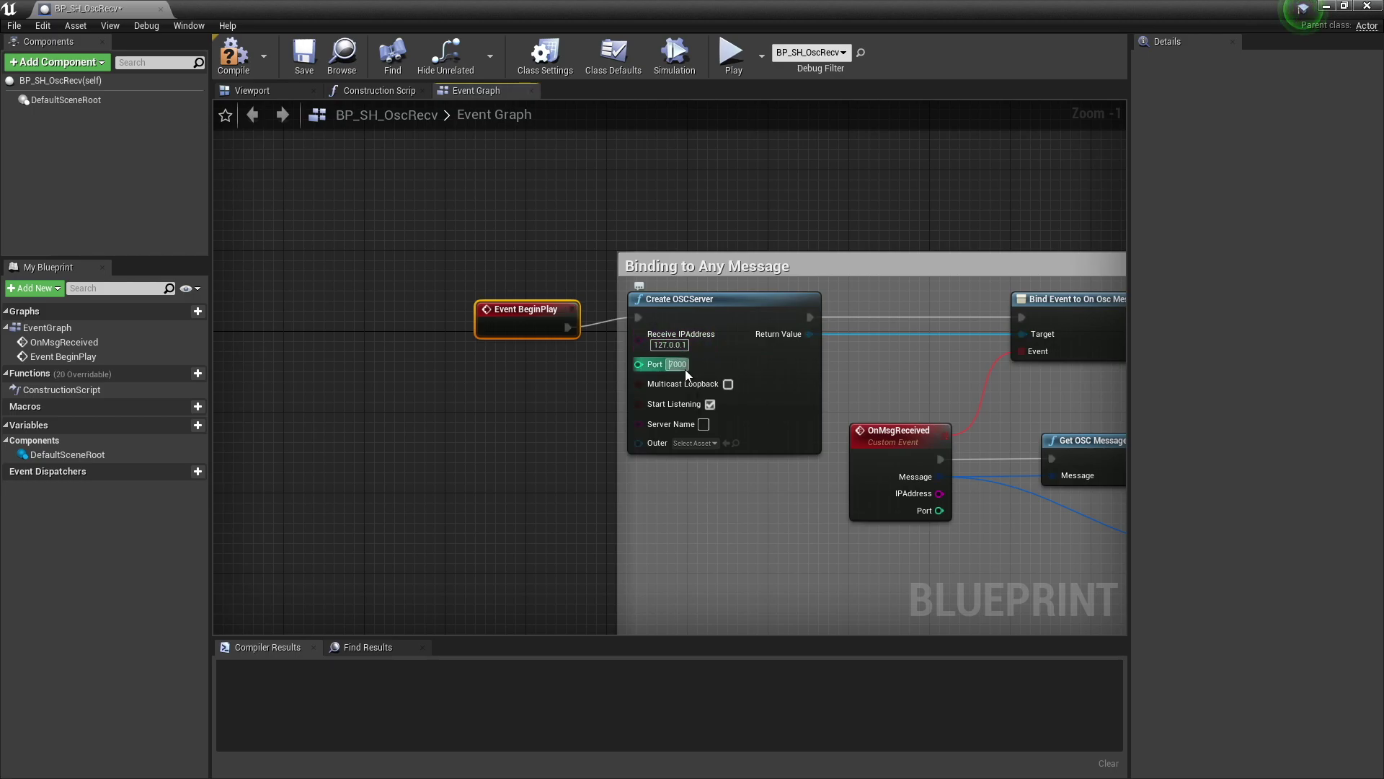
{"action": "type", "text": "1312"}
{"action": "left_click", "coordinate": [593, 387]}
{"action": "right_click_drag", "start_coordinate": [529, 408], "coordinate": [338, 365]}
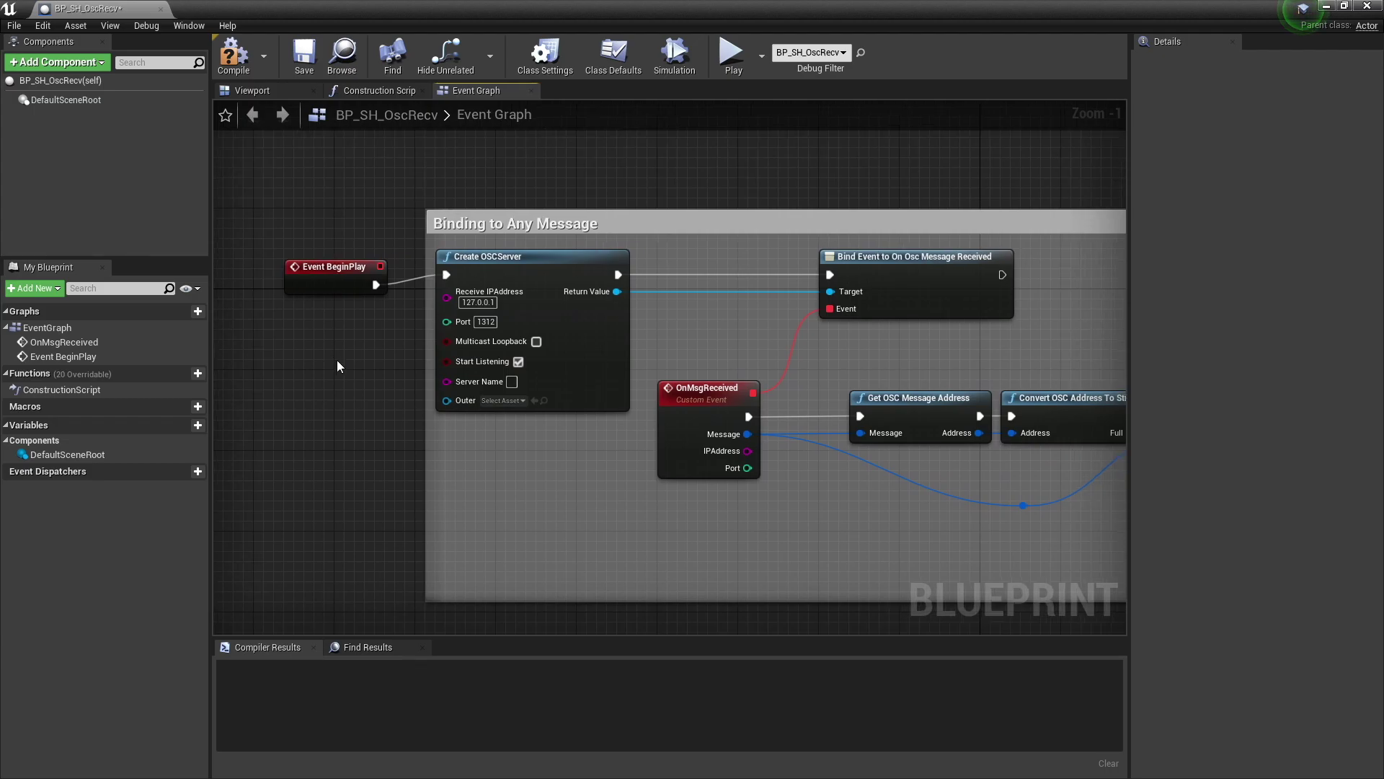
{"action": "scroll", "coordinate": [536, 288], "scroll_direction": "down", "scroll_amount": 4}
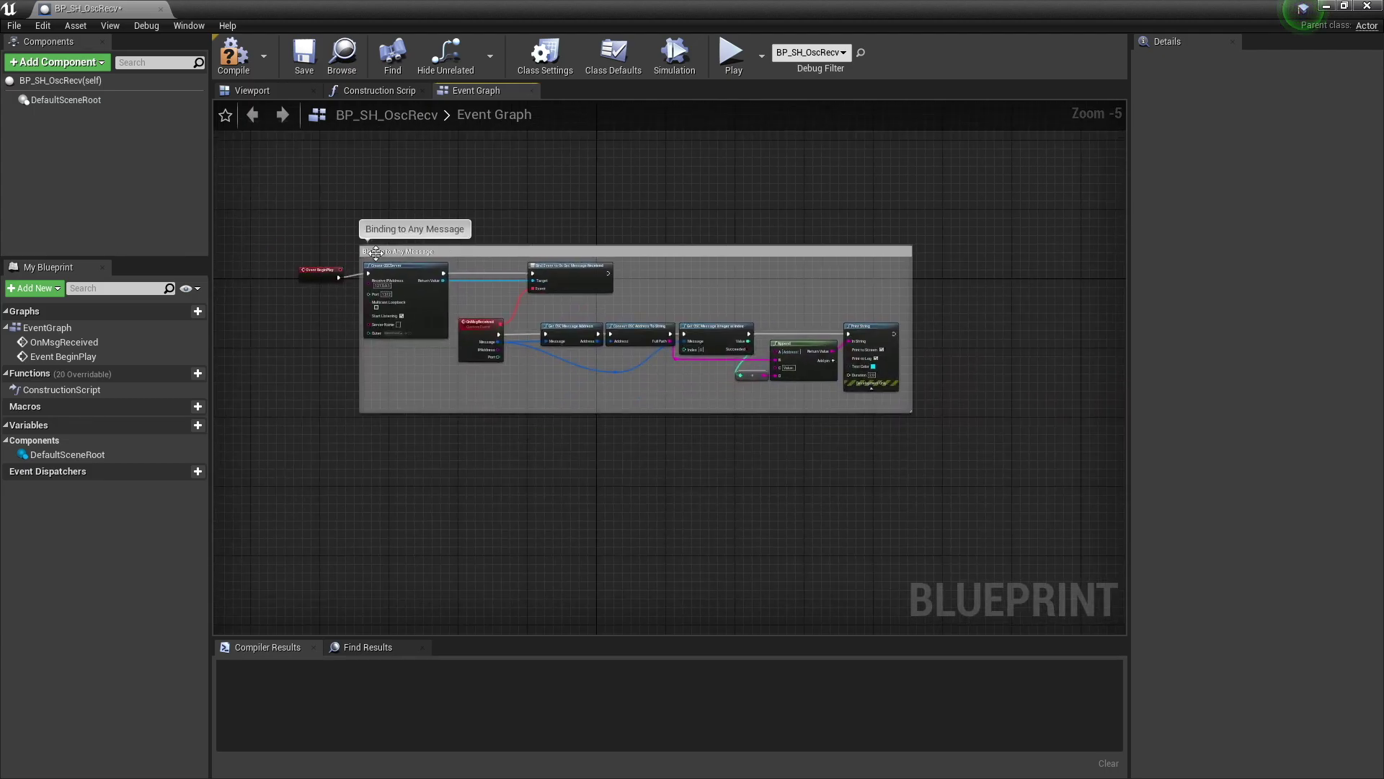
{"action": "left_click", "coordinate": [236, 65]}
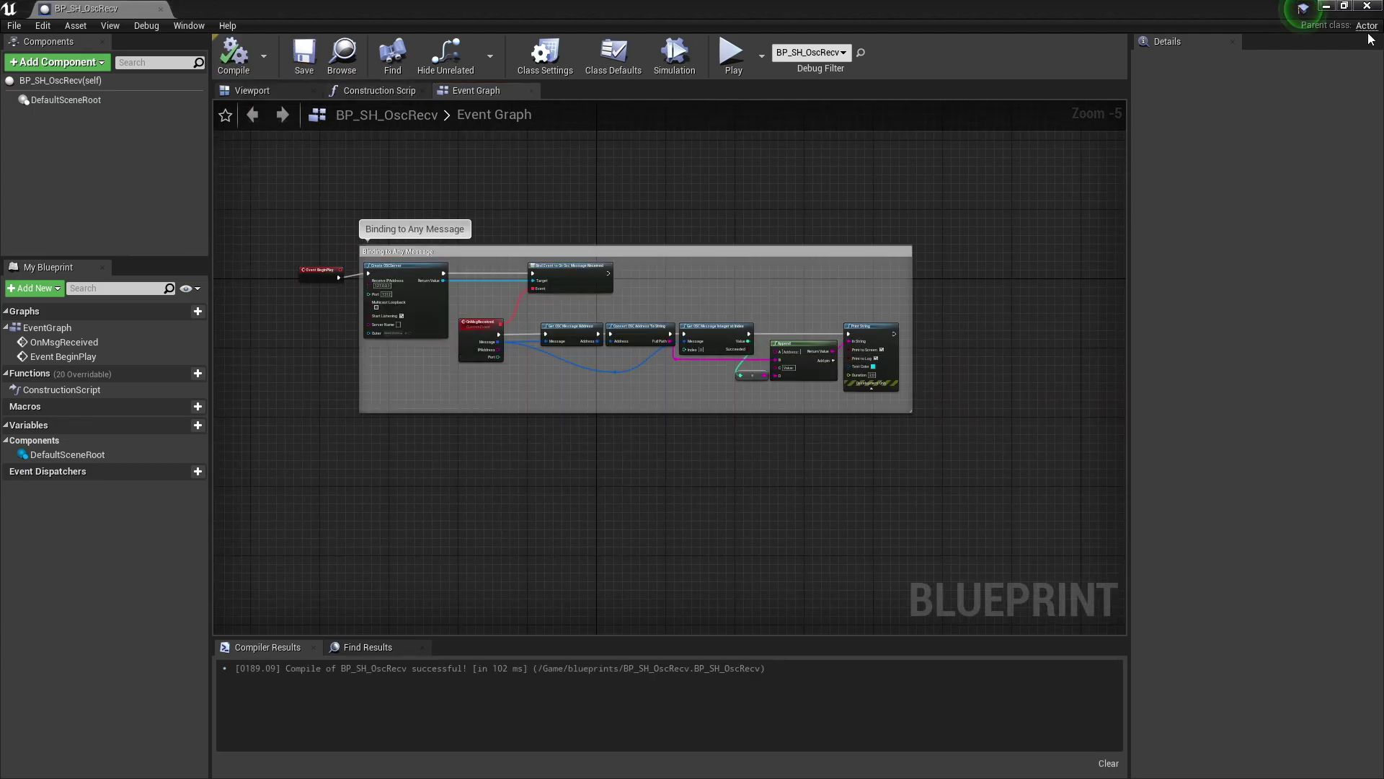
{"action": "left_click", "coordinate": [1368, 7]}
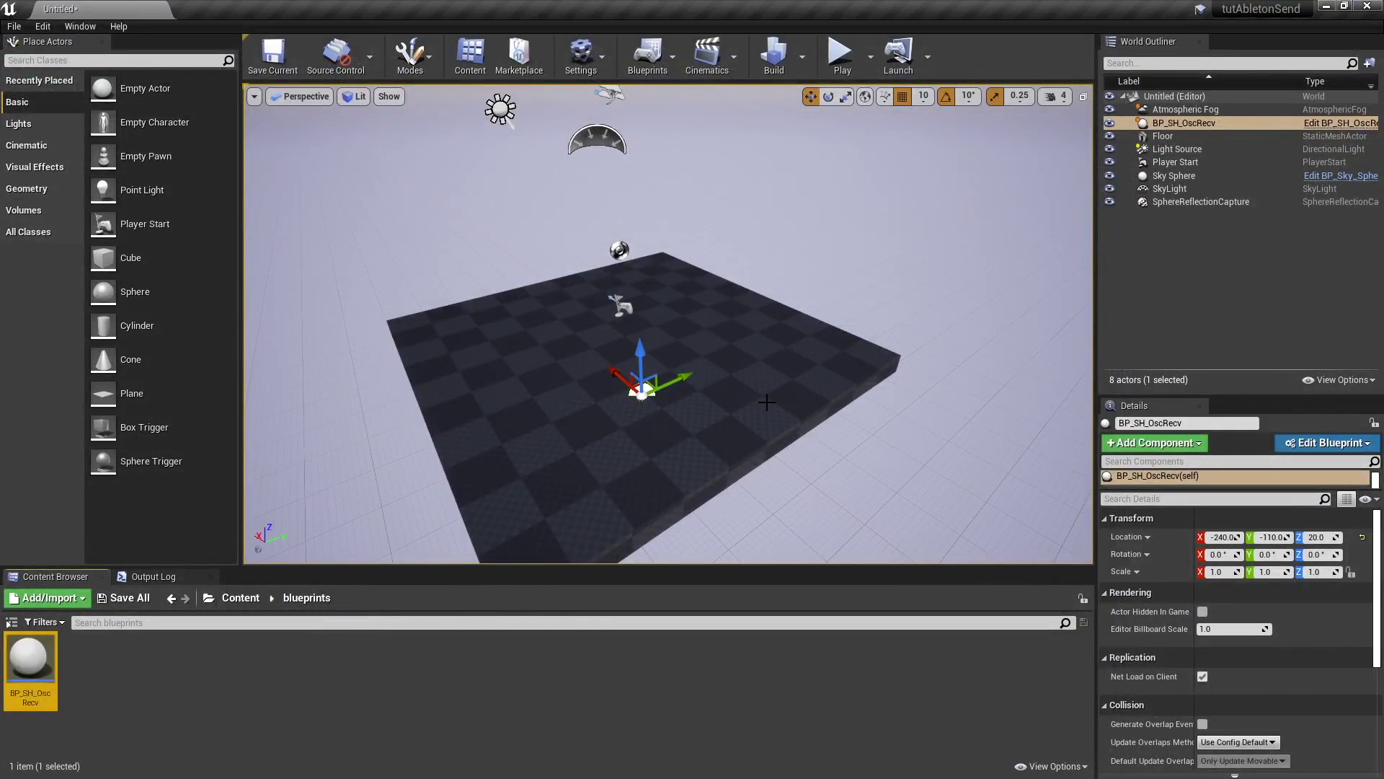
- With Ableton minimized, test-play the level to watch /midi OSC values print, then stop
{"action": "key", "text": "super"}
{"action": "left_click", "coordinate": [344, 763]}
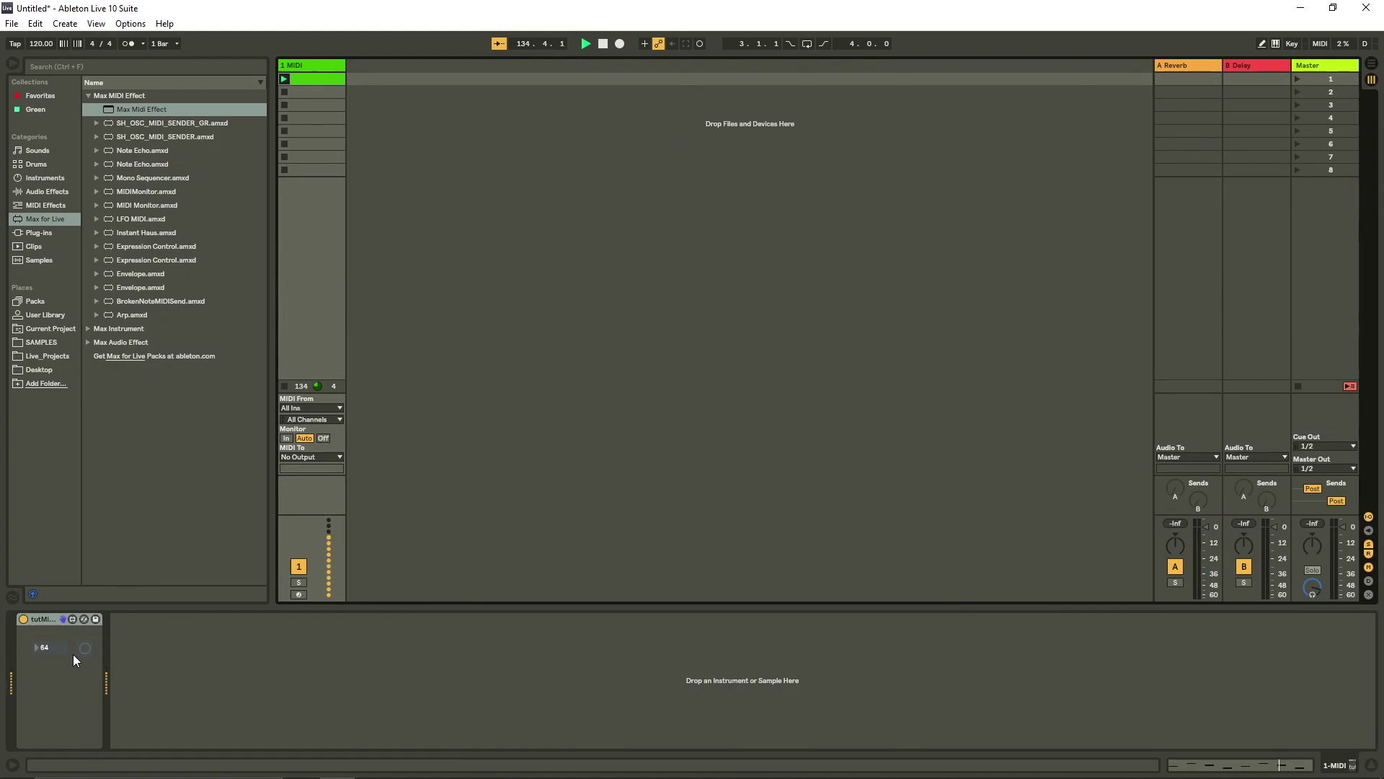
{"action": "left_click", "coordinate": [1302, 11]}
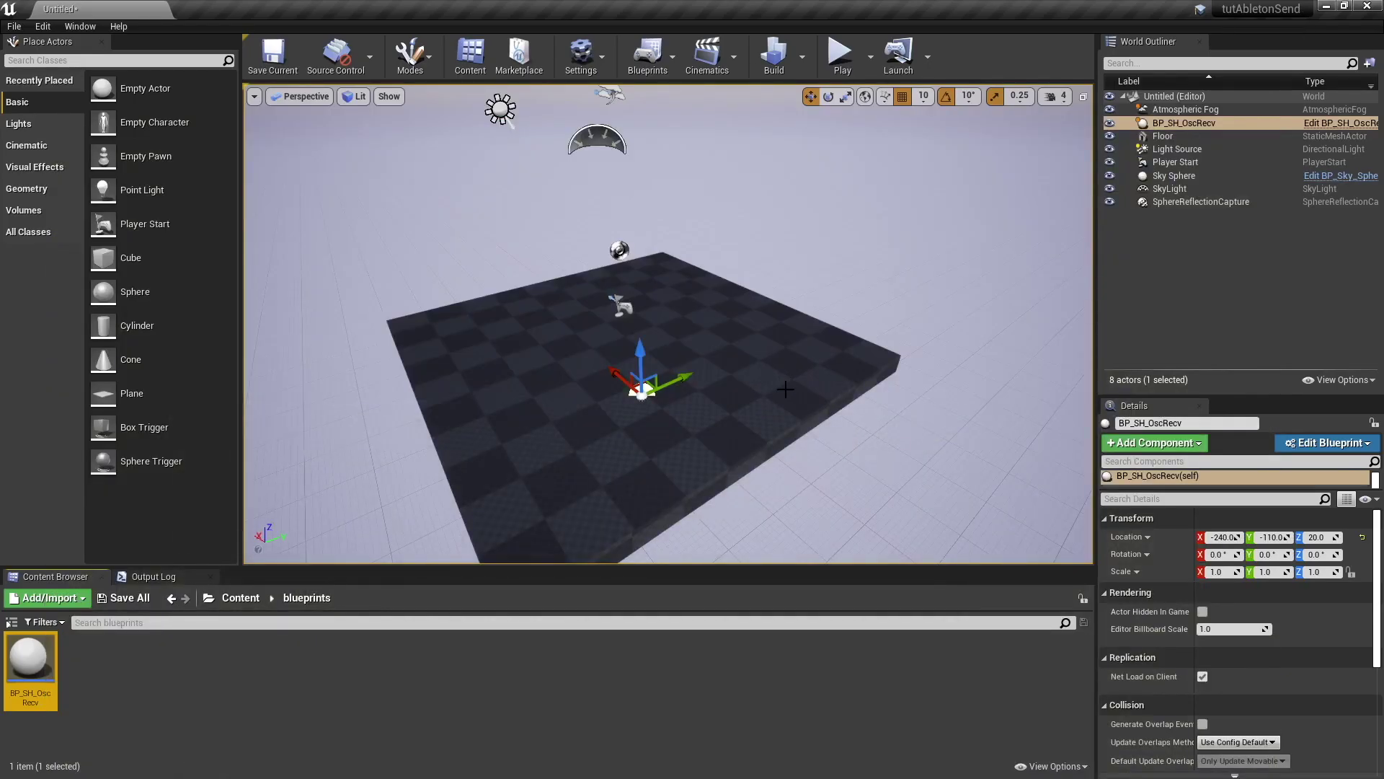
{"action": "left_click", "coordinate": [842, 54]}
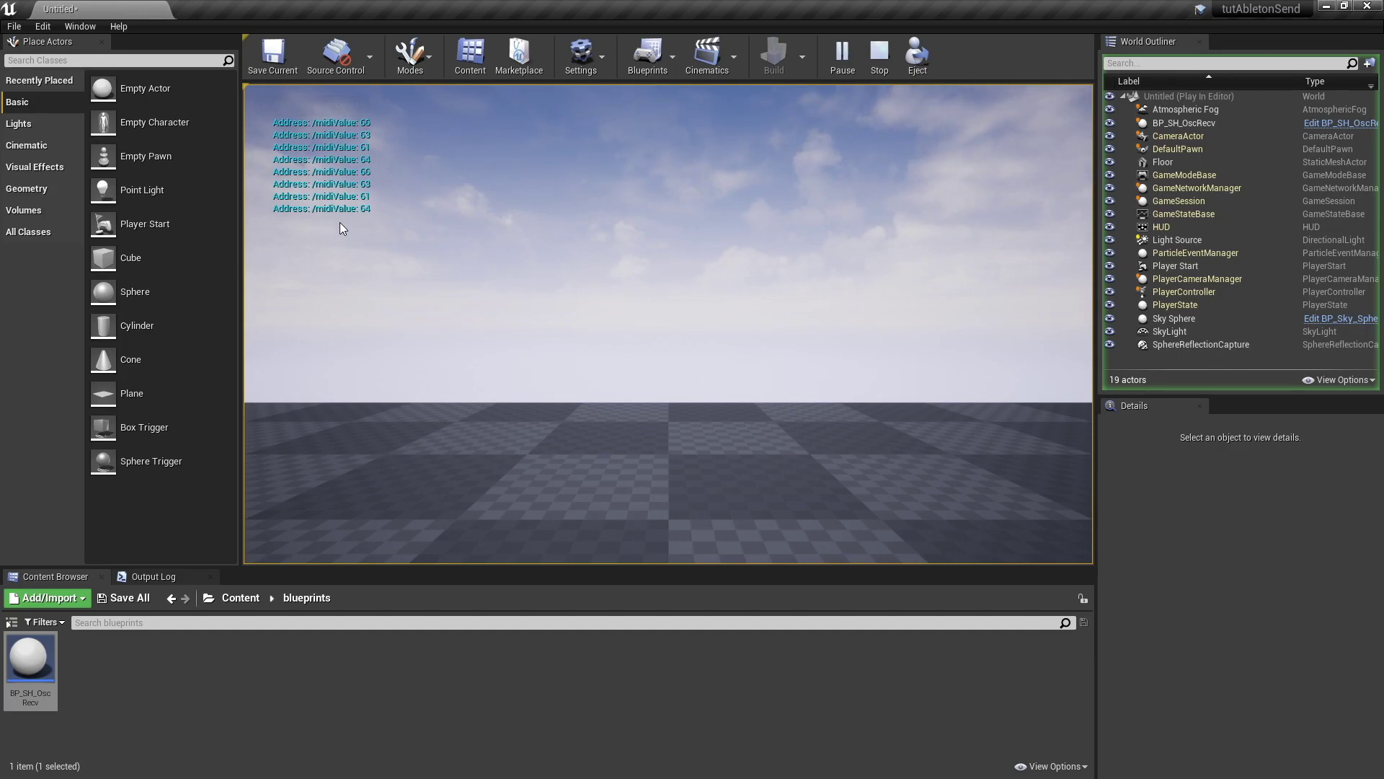
{"action": "left_click", "coordinate": [879, 58]}
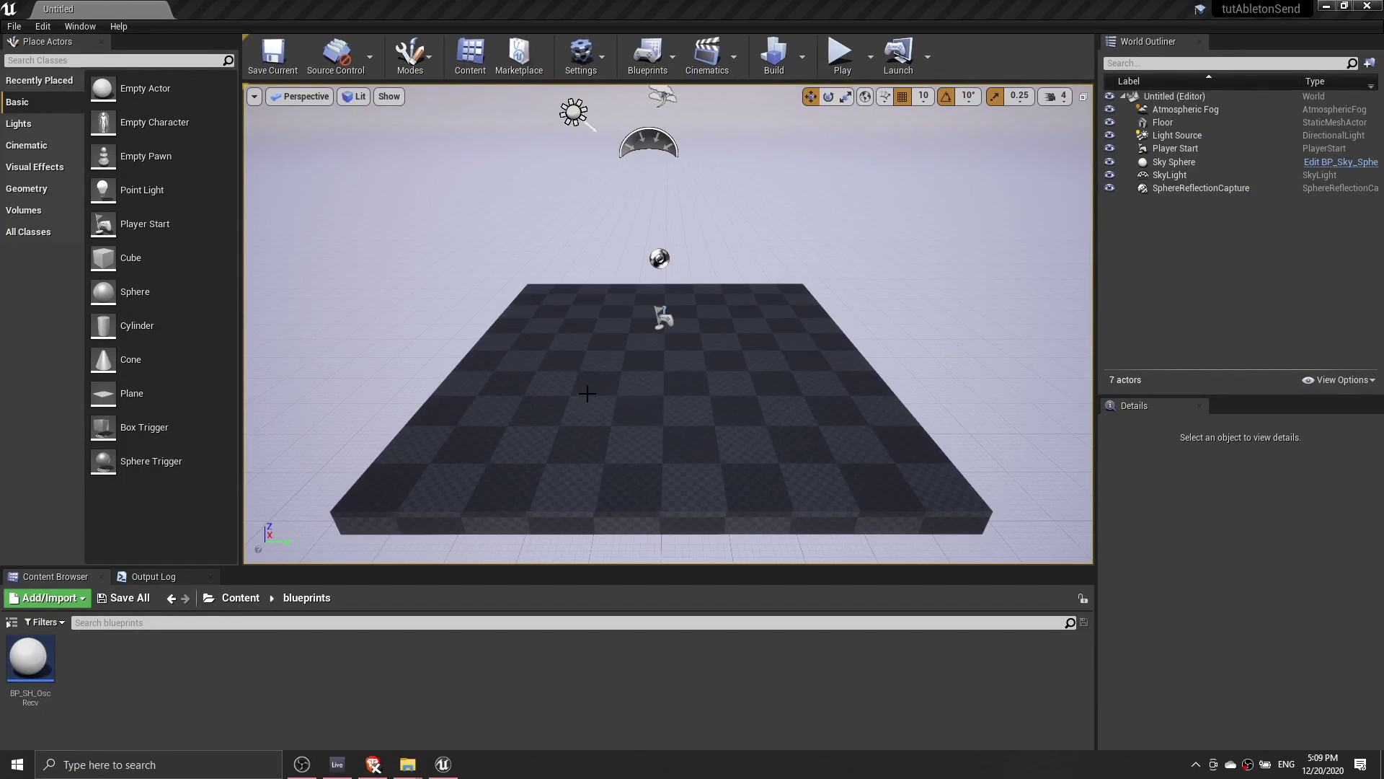
- Place a BP_SH_OscRecv actor at -270, -360, 40 on the floor and reopen its blueprint
{"action": "left_click_drag", "start_coordinate": [588, 393], "coordinate": [330, 528]}
{"action": "left_click_drag", "start_coordinate": [30, 656], "coordinate": [536, 406]}
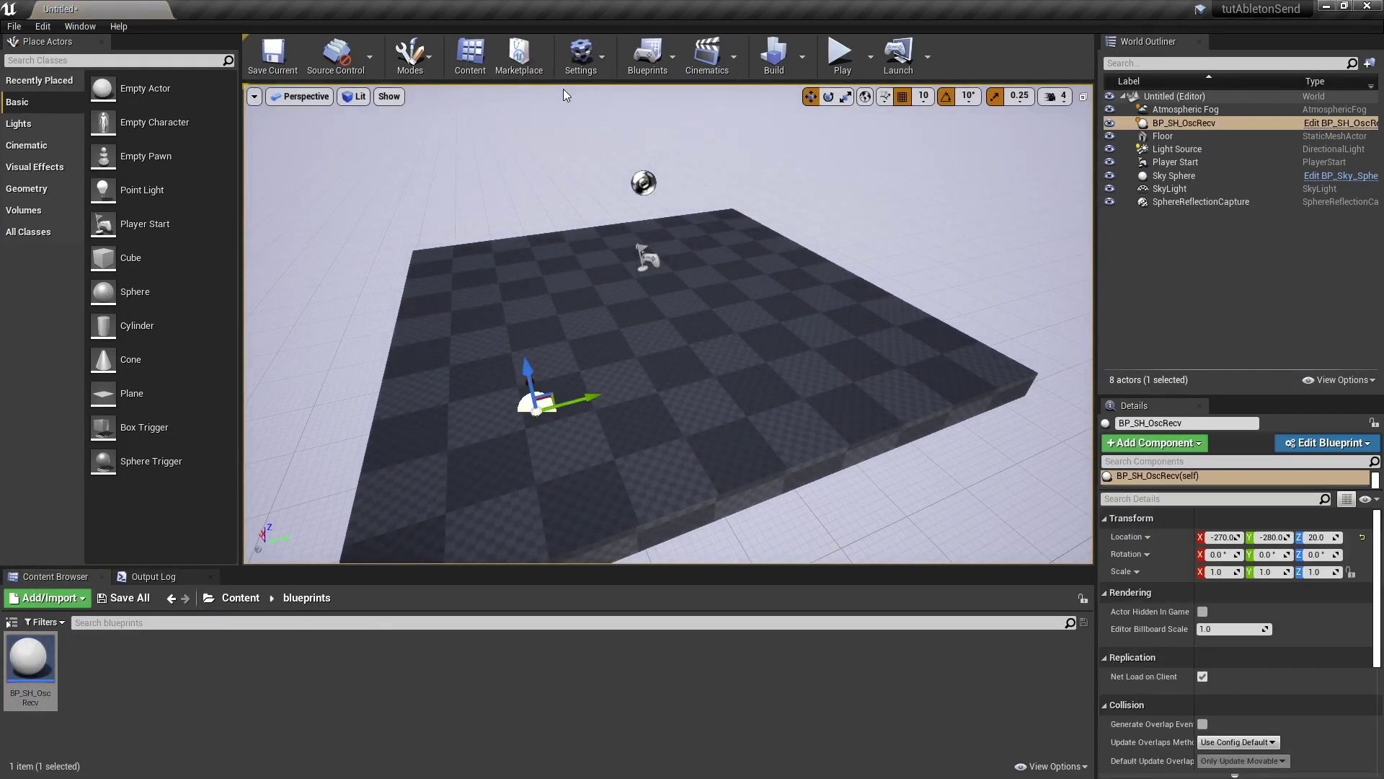
{"action": "mouse_move", "coordinate": [644, 434]}
{"action": "left_mouse_down"}
{"action": "mouse_move", "coordinate": [644, 411]}
{"action": "mouse_move", "coordinate": [644, 435]}
{"action": "left_mouse_up"}
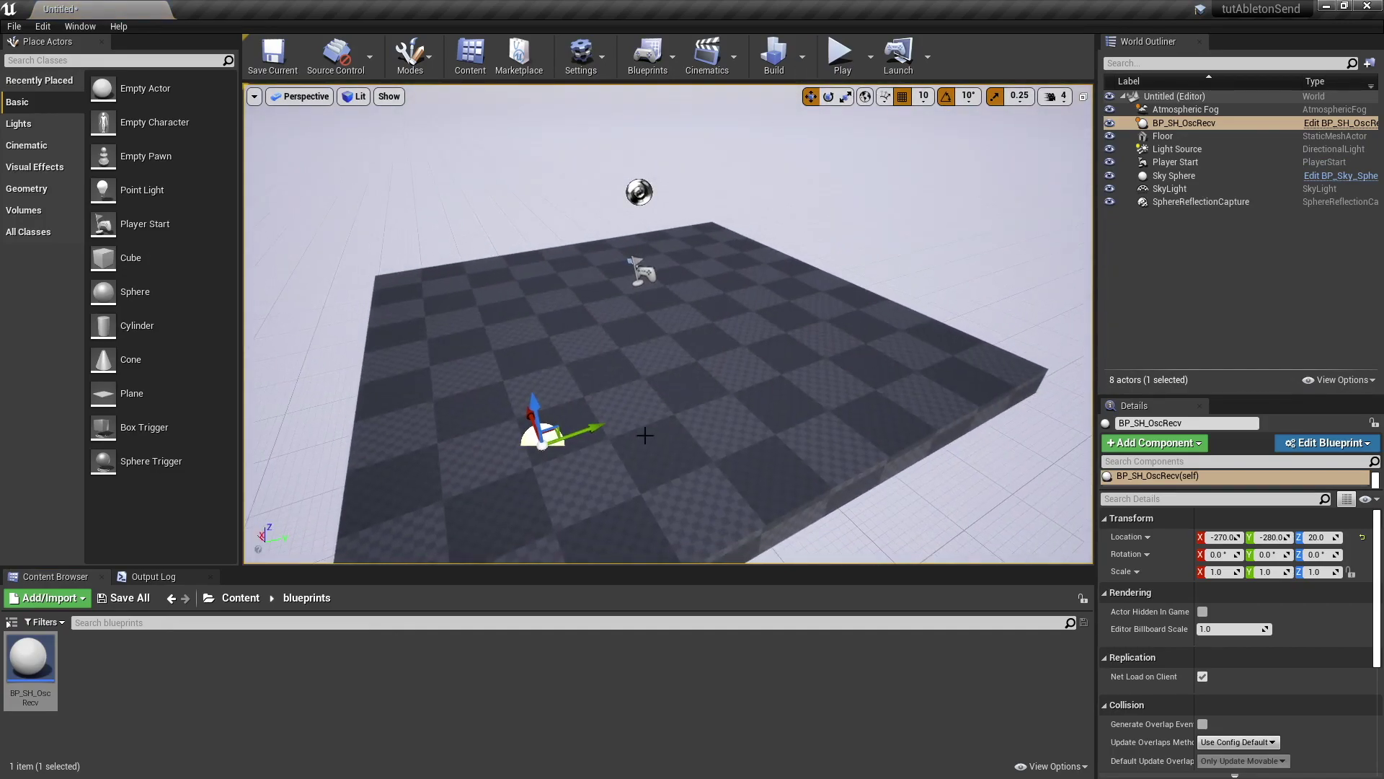
{"action": "left_click_drag", "start_coordinate": [560, 432], "coordinate": [468, 422]}
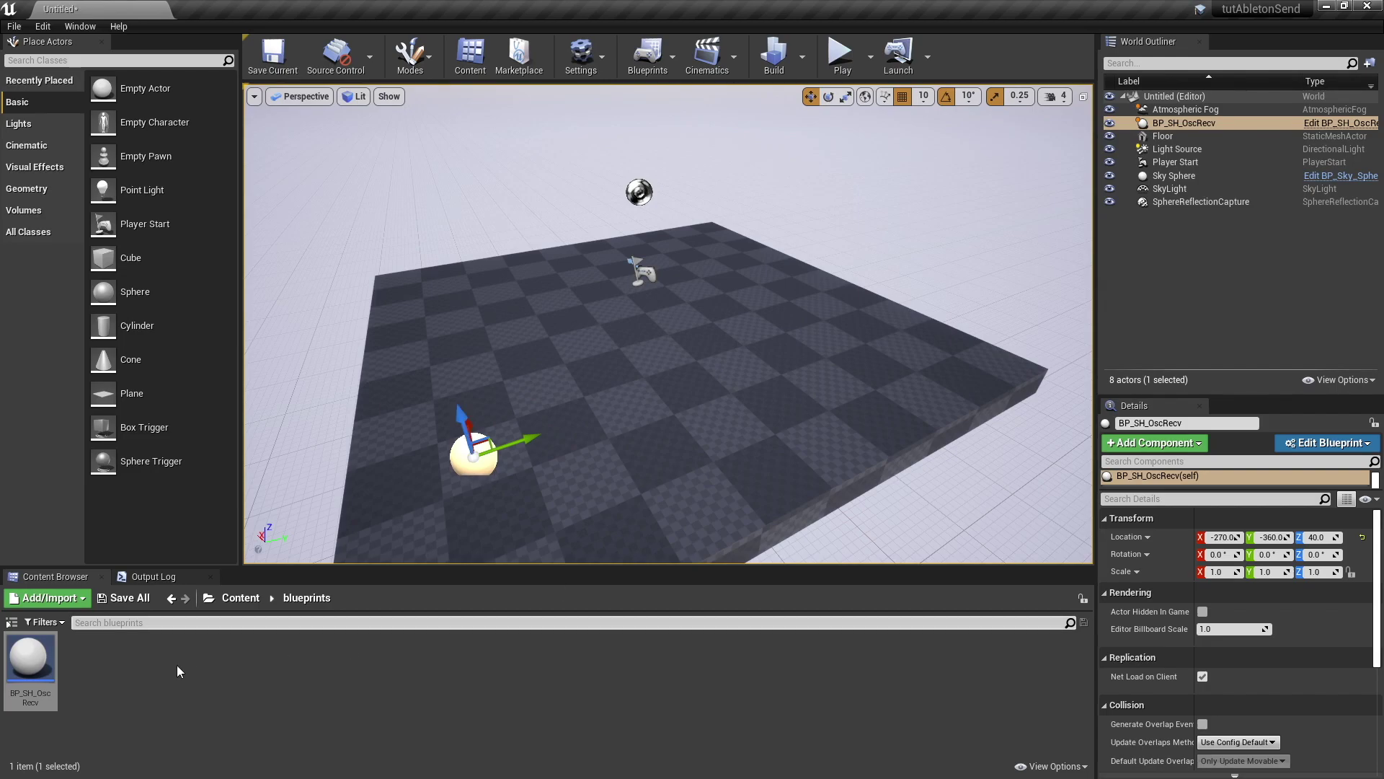
{"action": "left_click", "coordinate": [189, 670]}
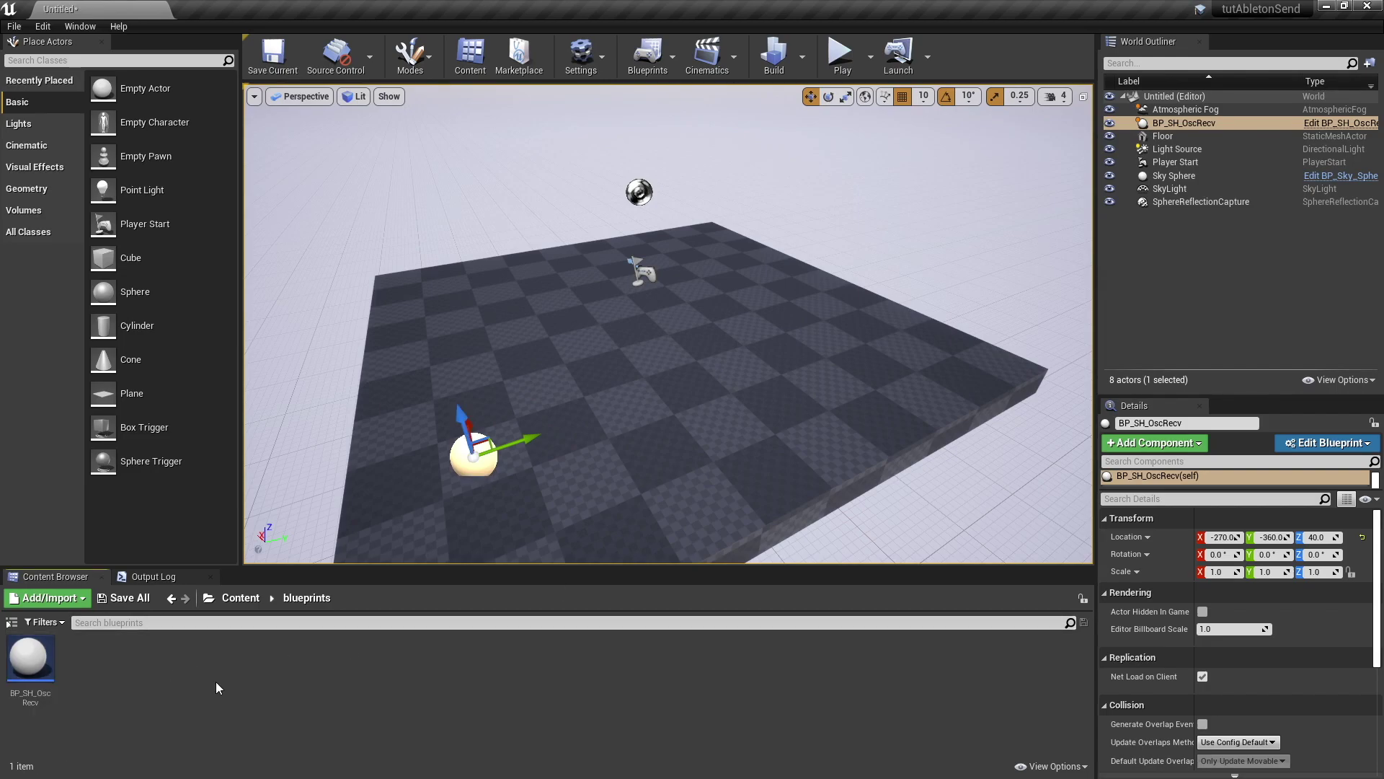
{"action": "double_click", "coordinate": [33, 674]}
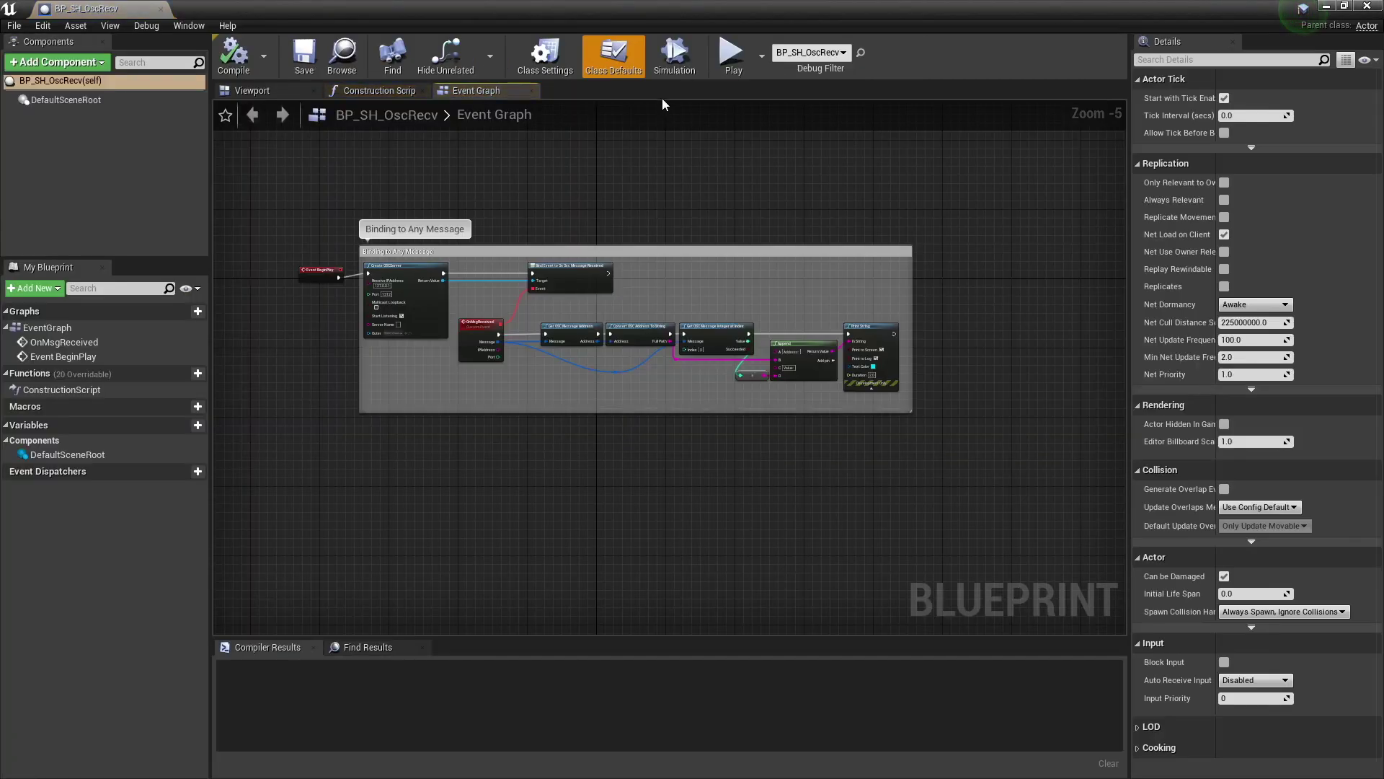
- Delete the Print String, Append and int-to-string nodes, leaving Get OSC Message Integer at Index last
{"action": "scroll", "coordinate": [873, 350], "scroll_direction": "up", "scroll_amount": 4}
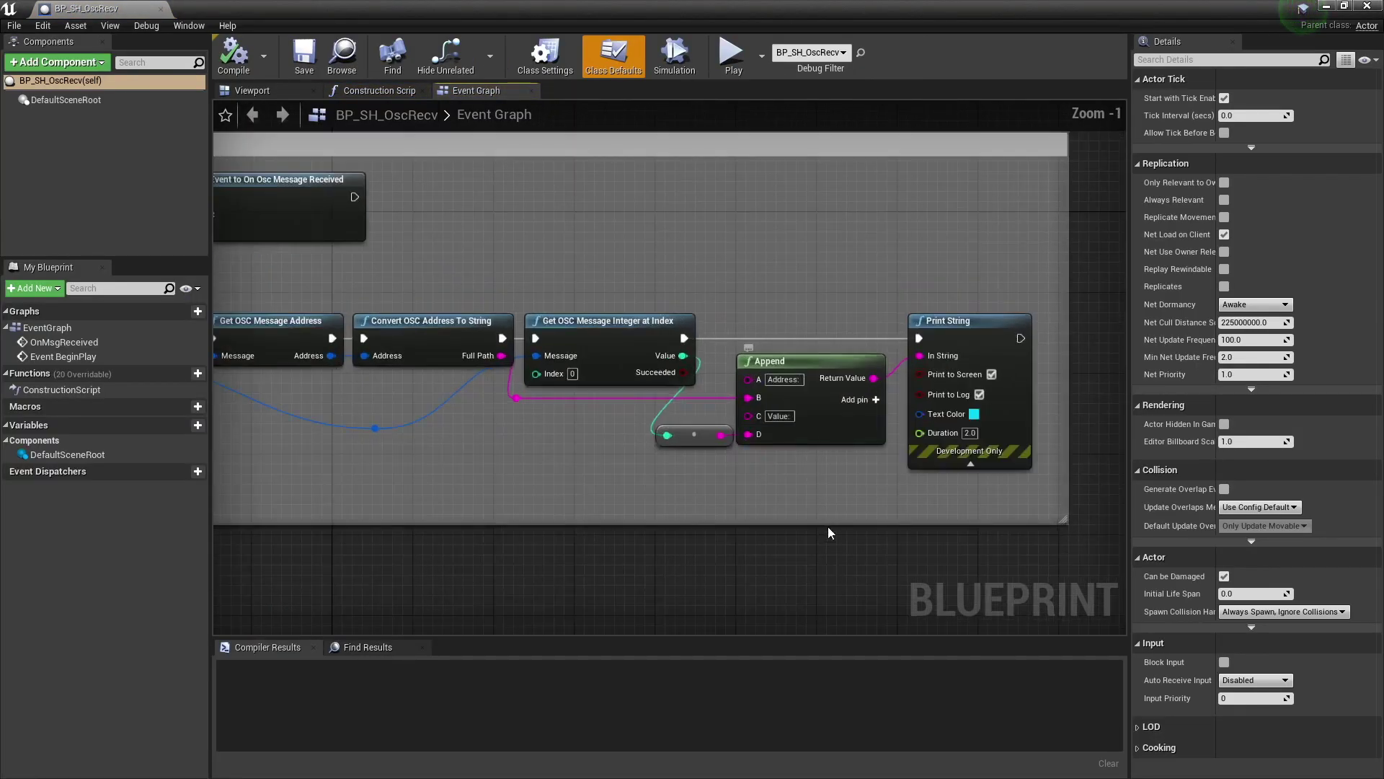
{"action": "left_click", "coordinate": [848, 312]}
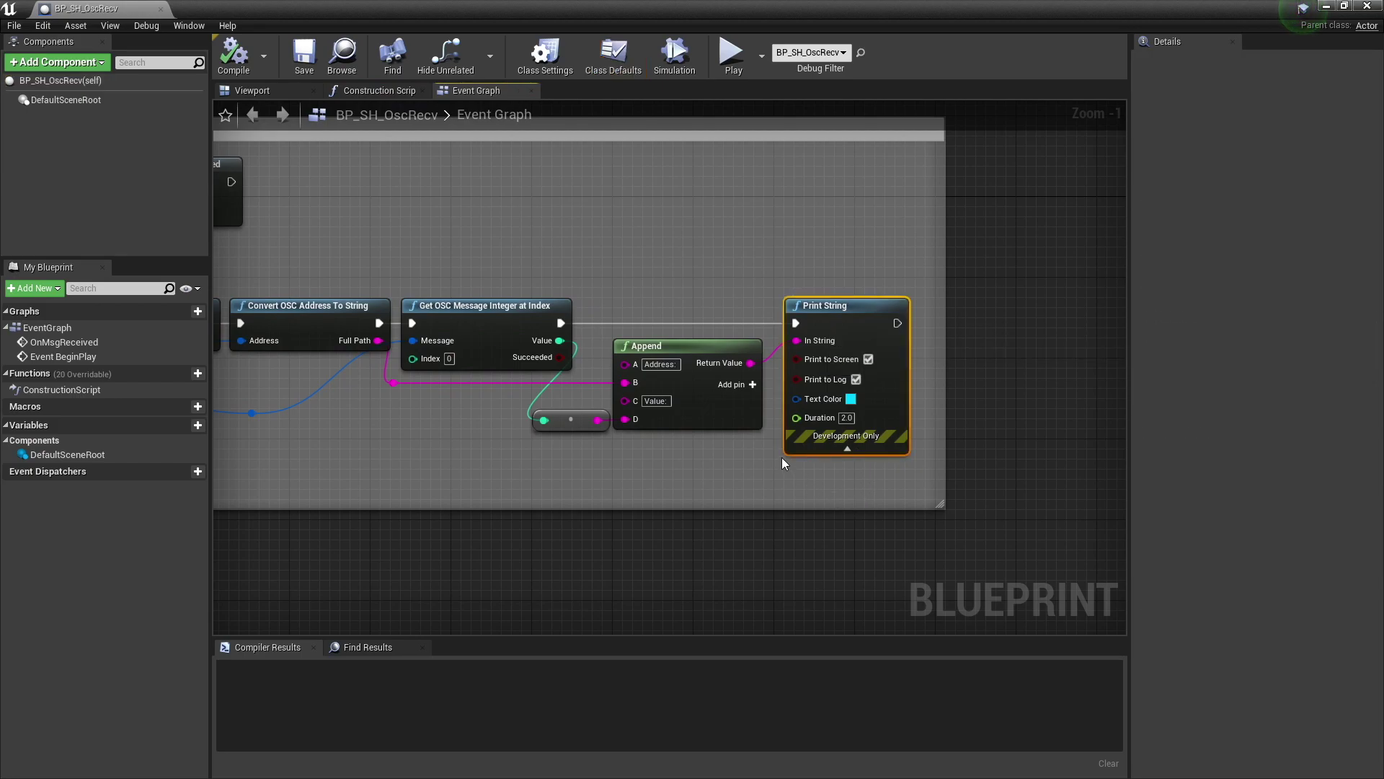
{"action": "key", "text": "Delete"}
{"action": "left_click", "coordinate": [718, 365]}
{"action": "key", "text": "Delete"}
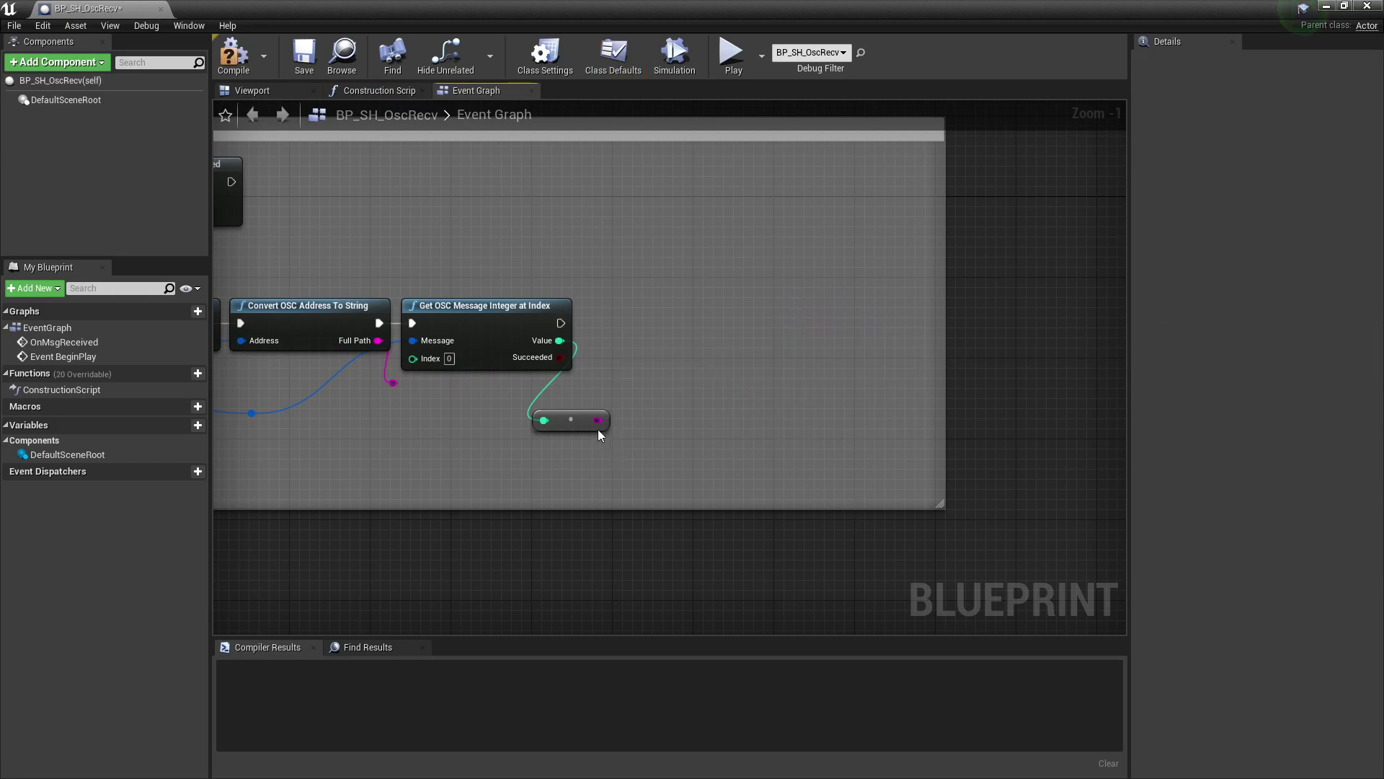
{"action": "left_click", "coordinate": [571, 419]}
{"action": "key", "text": "Delete"}
{"action": "right_click_drag", "start_coordinate": [430, 408], "coordinate": [543, 418]}
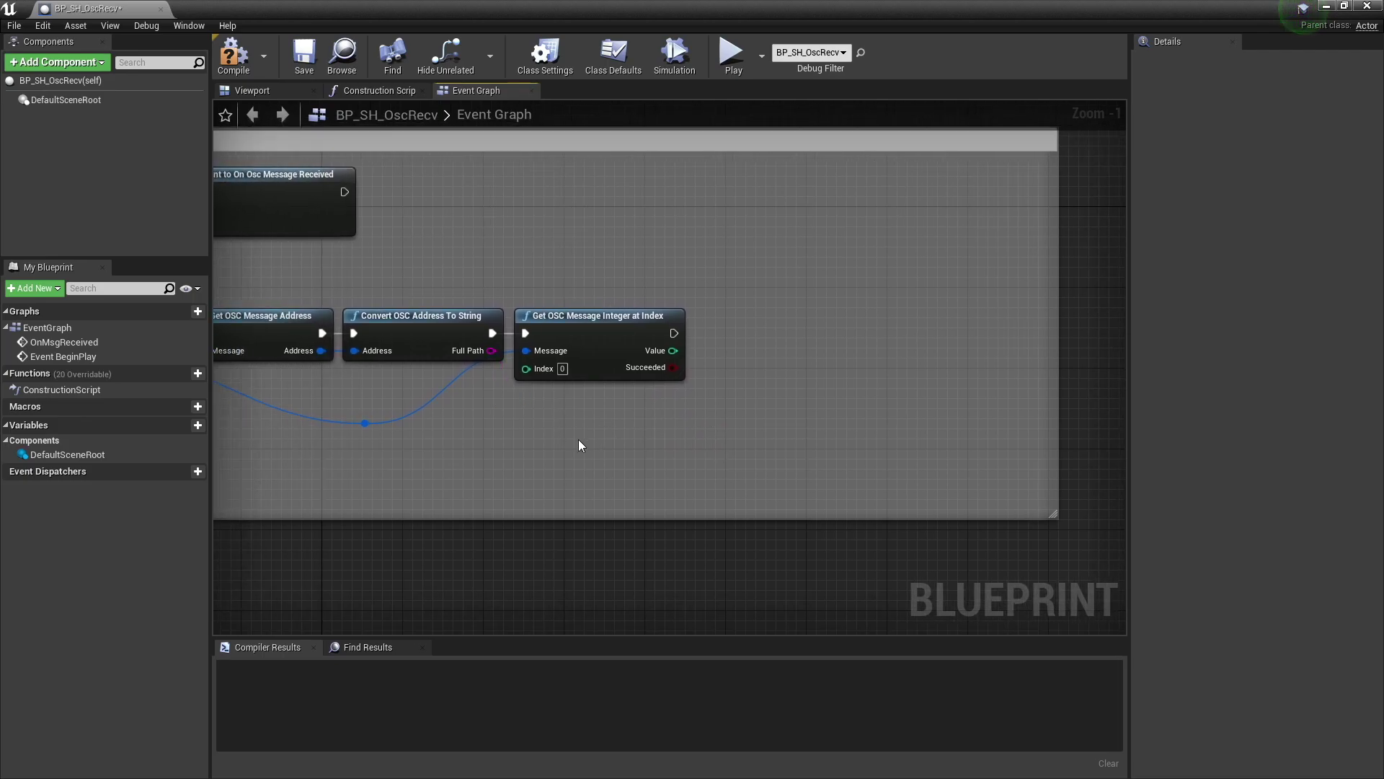
{"action": "mouse_move", "coordinate": [578, 439]}
{"action": "right_mouse_down"}
{"action": "mouse_move", "coordinate": [738, 436]}
{"action": "mouse_move", "coordinate": [590, 461]}
{"action": "right_mouse_up"}
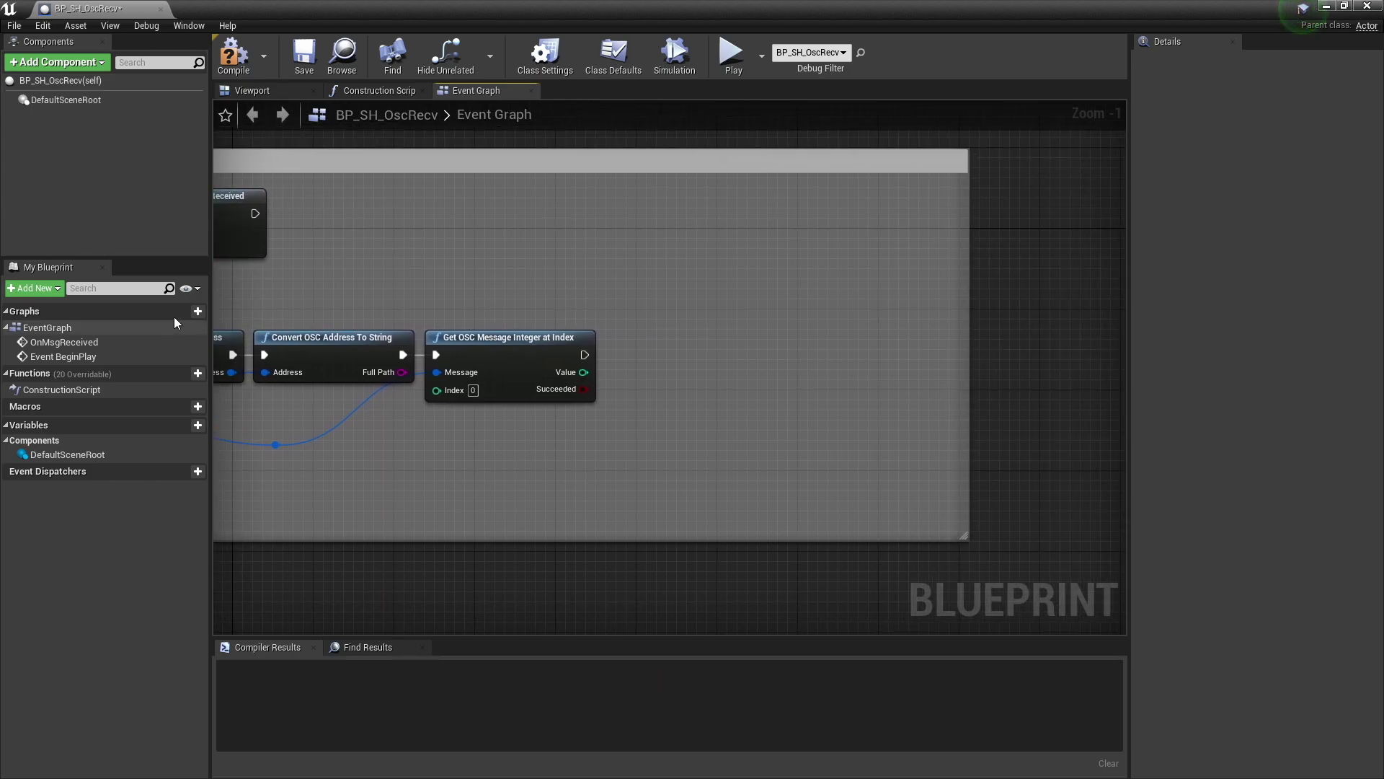
- Add a Cube component to the blueprint and lock its scale at a uniform 0.3525
{"action": "left_click", "coordinate": [246, 89]}
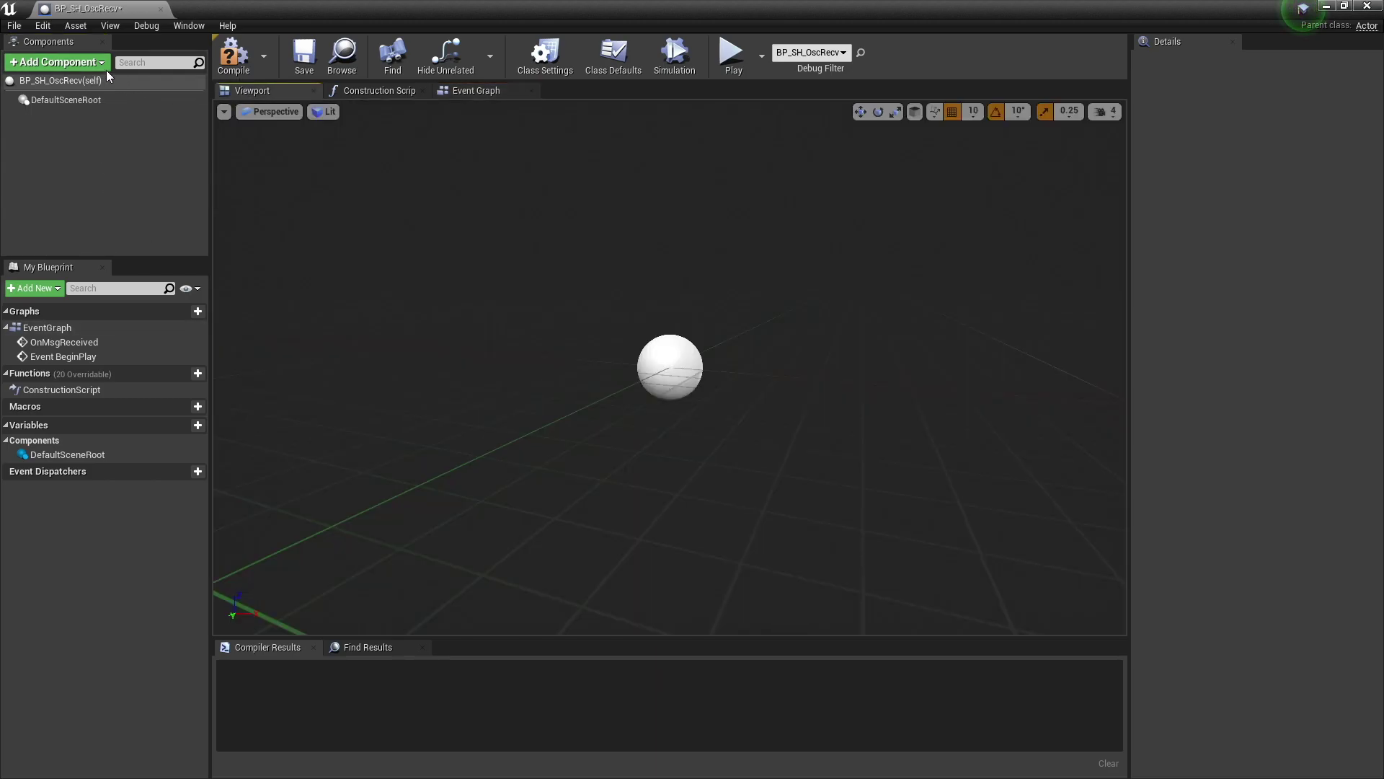
{"action": "left_click", "coordinate": [99, 64]}
{"action": "type", "text": "cube"}
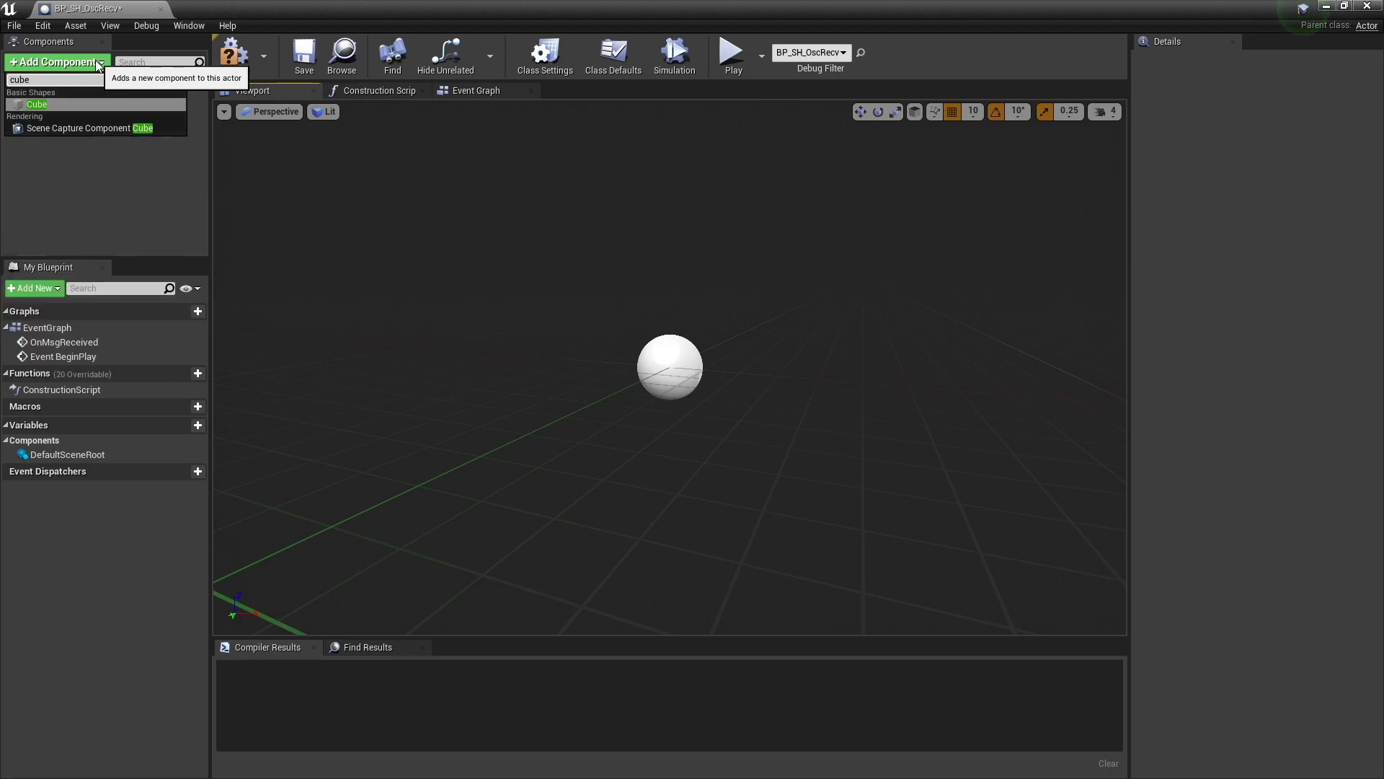
{"action": "left_click", "coordinate": [89, 105]}
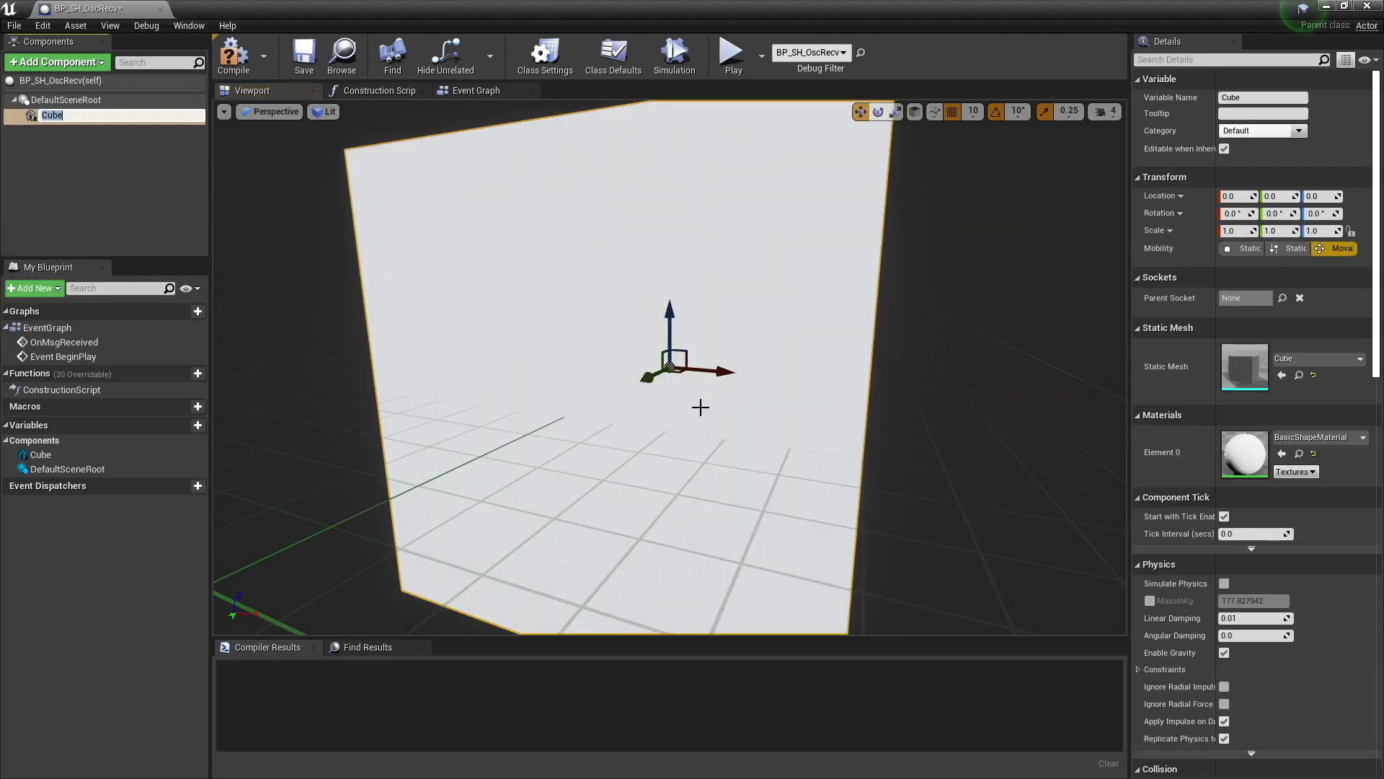
{"action": "left_click_drag", "start_coordinate": [1234, 231], "coordinate": [1183, 231]}
{"action": "left_click", "coordinate": [1238, 230]}
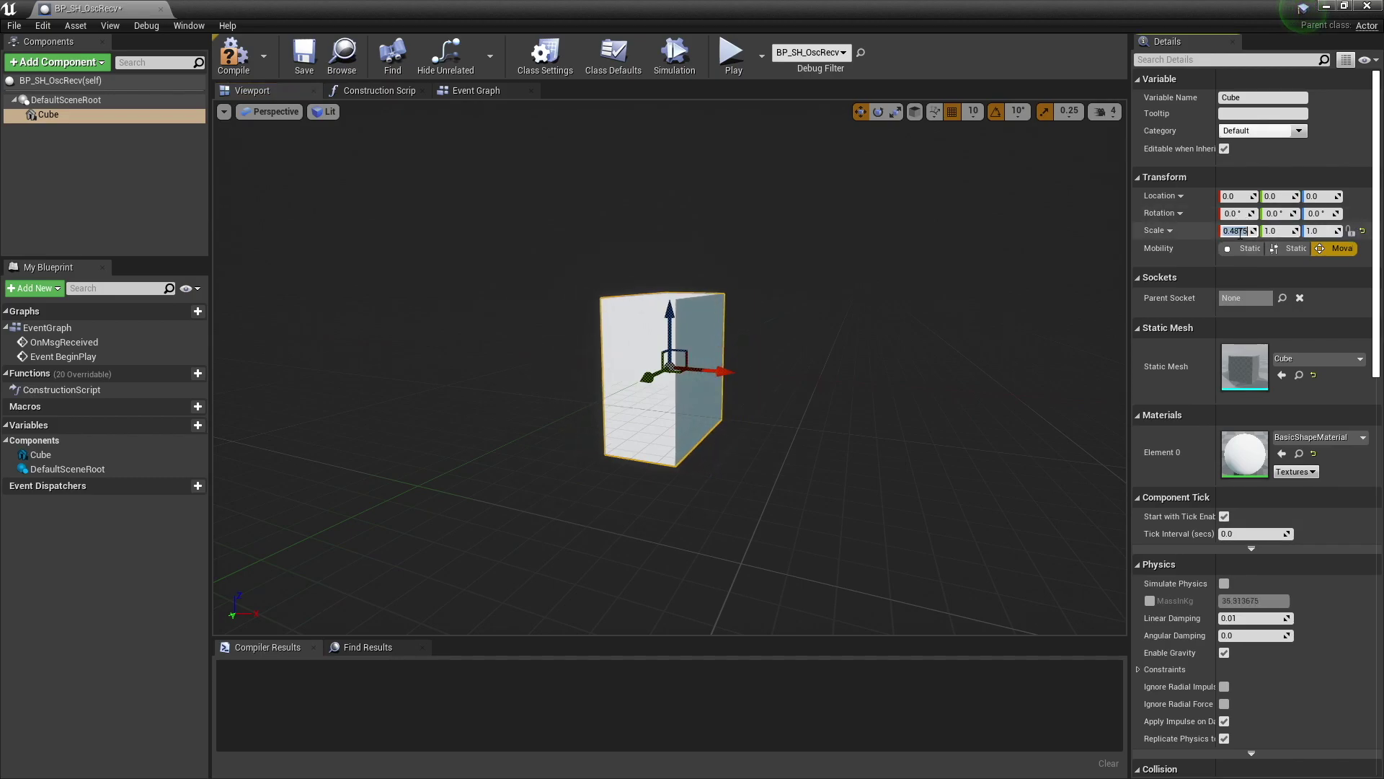
{"action": "type", "text": "1"}
{"action": "key", "text": "Return"}
{"action": "left_click", "coordinate": [1352, 230]}
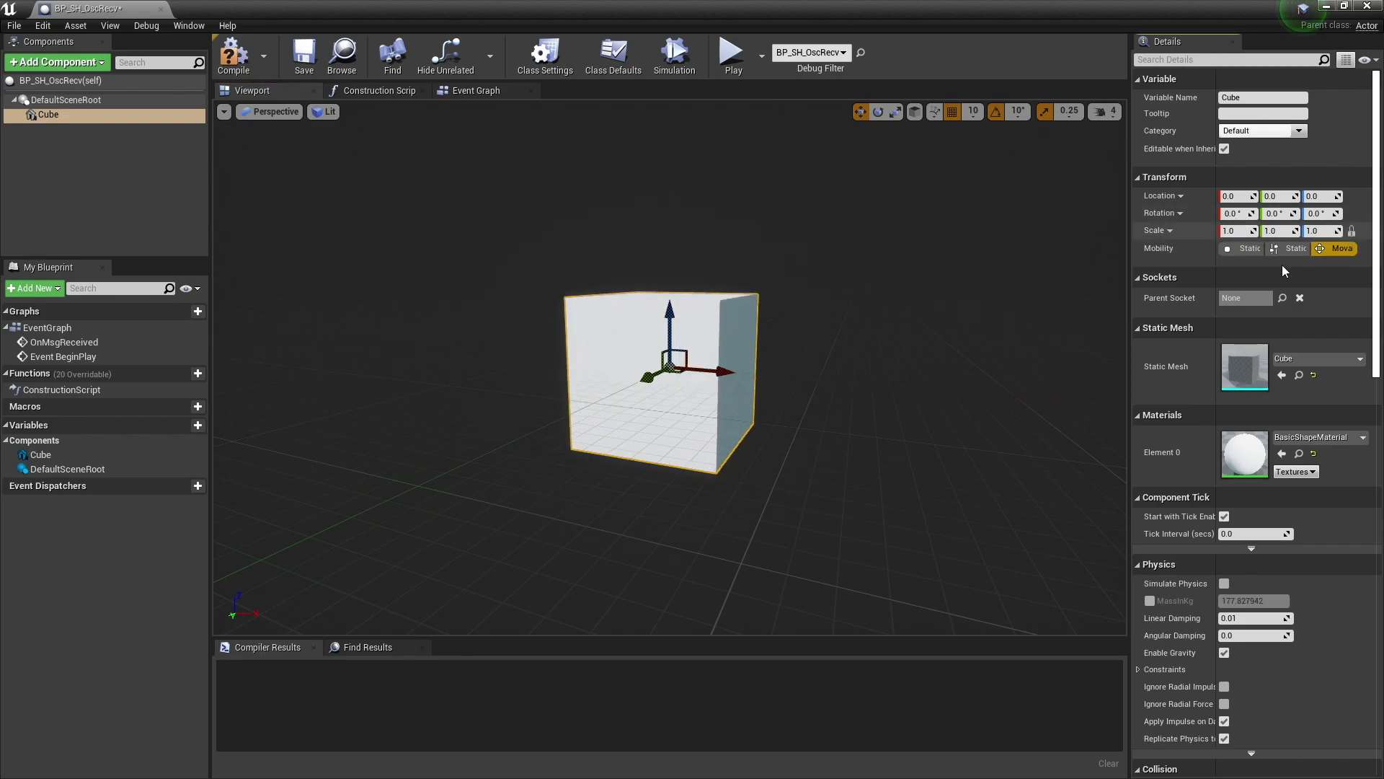
{"action": "left_click_drag", "start_coordinate": [1234, 231], "coordinate": [1201, 231]}
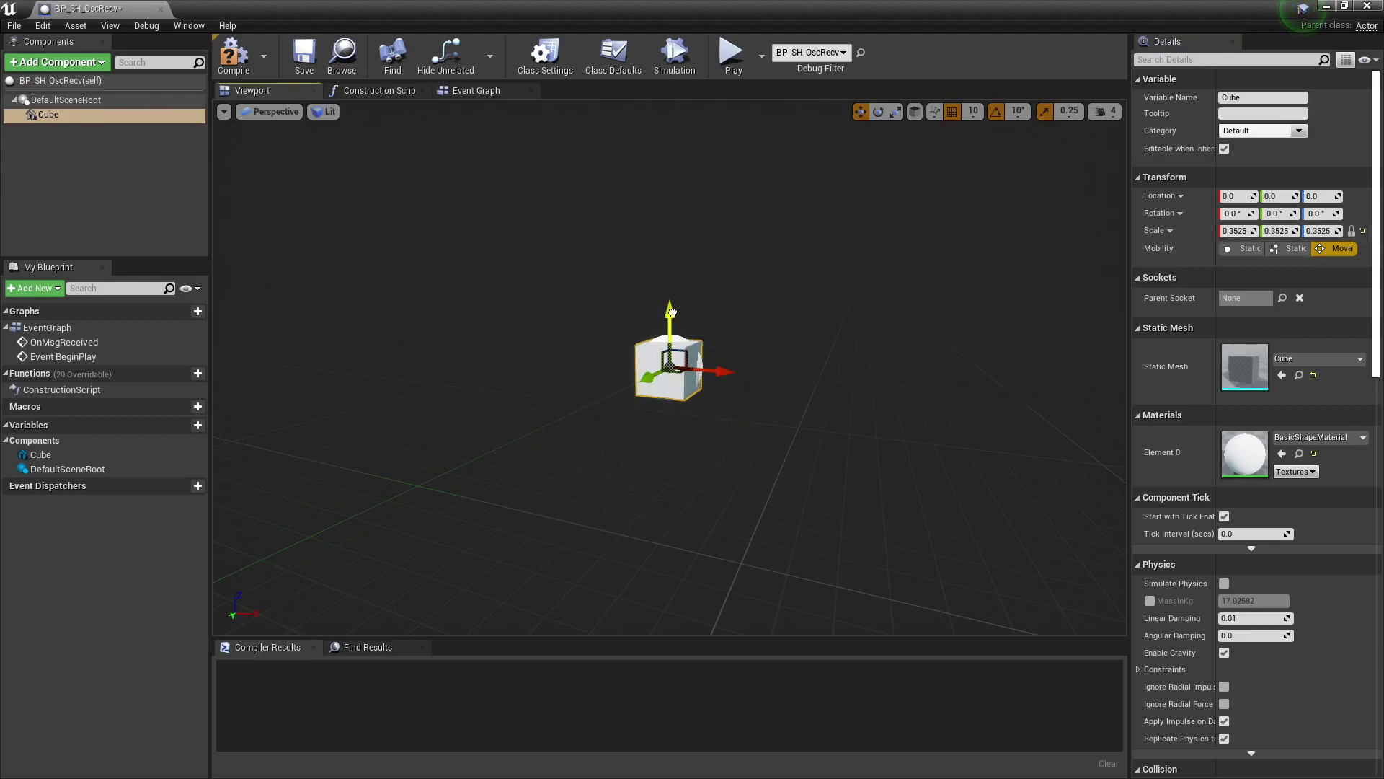
- Raise the cube to height 250 and turn on Simulate Physics
{"action": "left_click_drag", "start_coordinate": [669, 314], "coordinate": [671, 145]}
{"action": "left_click_drag", "start_coordinate": [711, 402], "coordinate": [702, 463]}
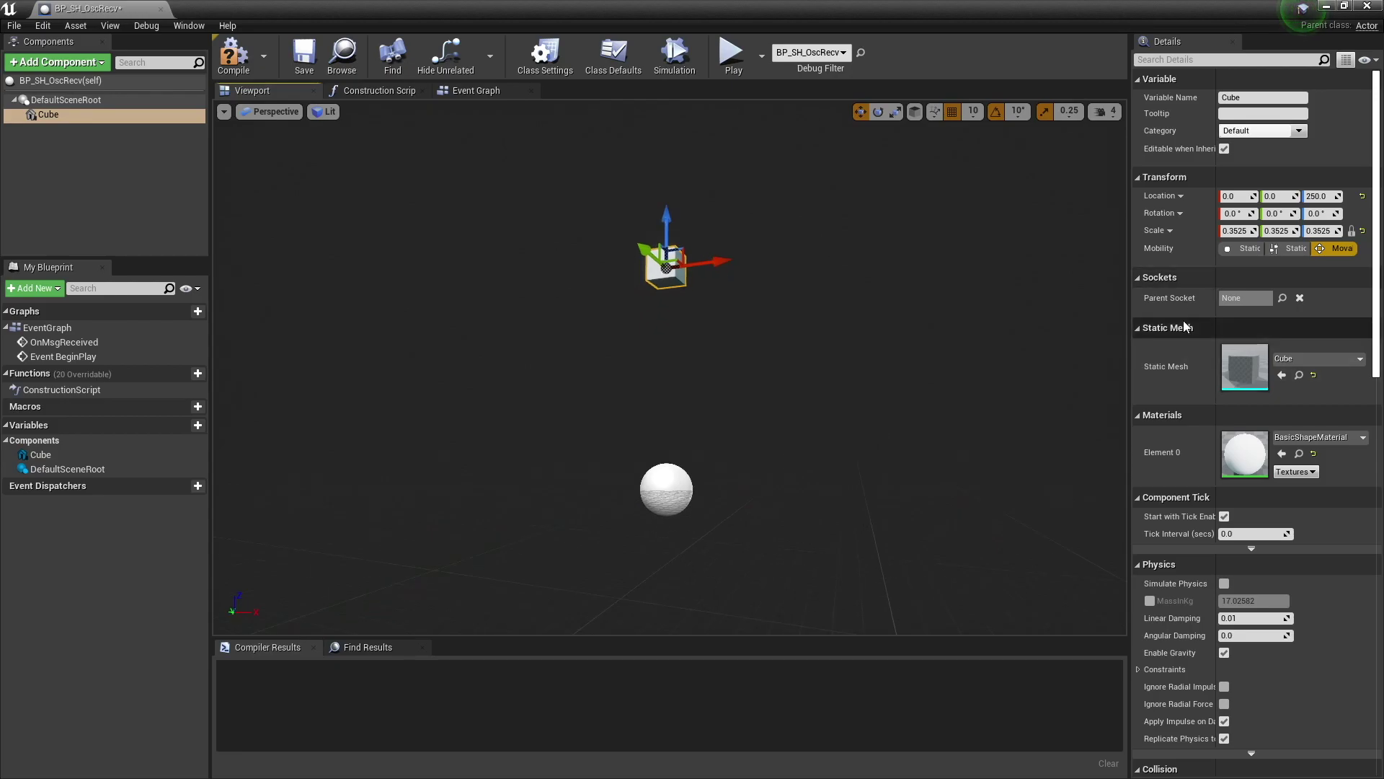
{"action": "scroll", "coordinate": [1182, 325], "scroll_direction": "down", "scroll_amount": 5}
{"action": "scroll", "coordinate": [1183, 353], "scroll_direction": "down", "scroll_amount": 1}
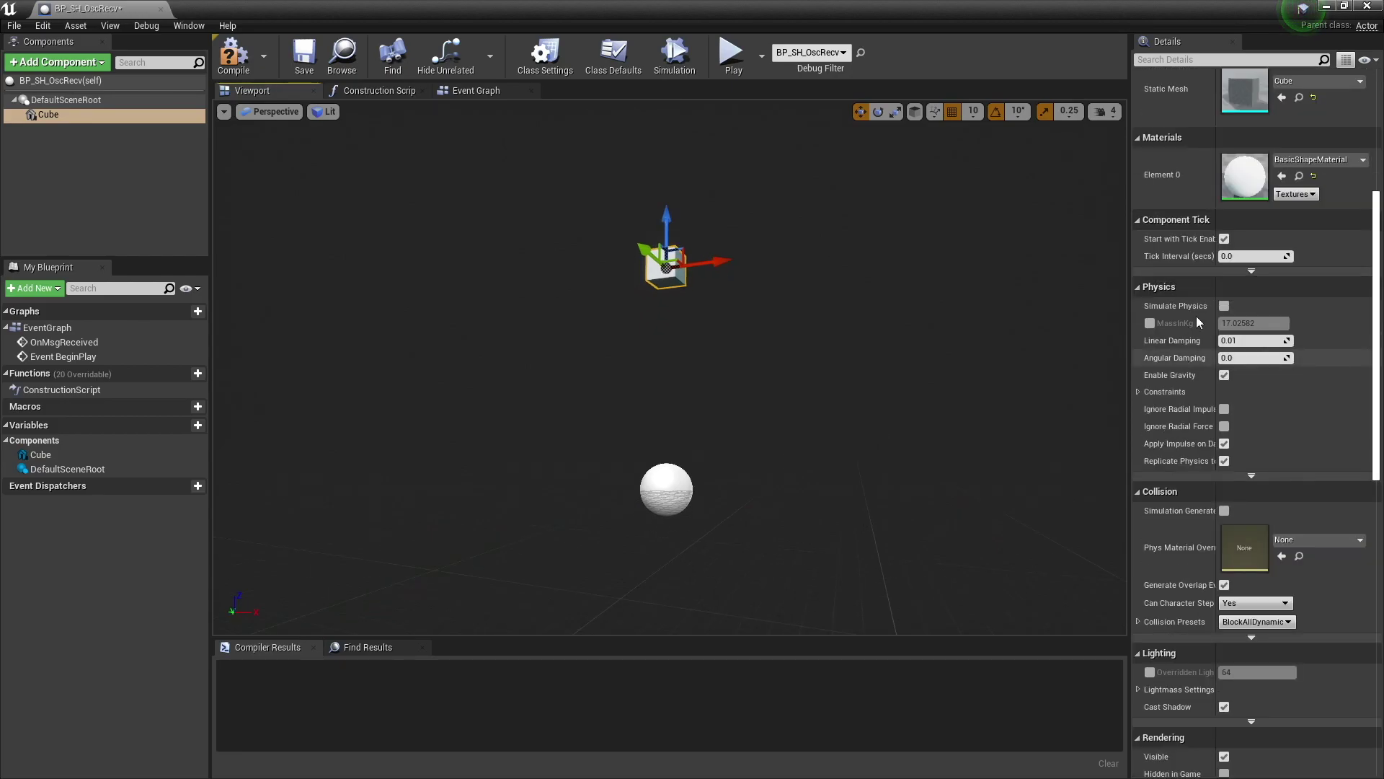
{"action": "left_click", "coordinate": [1225, 307]}
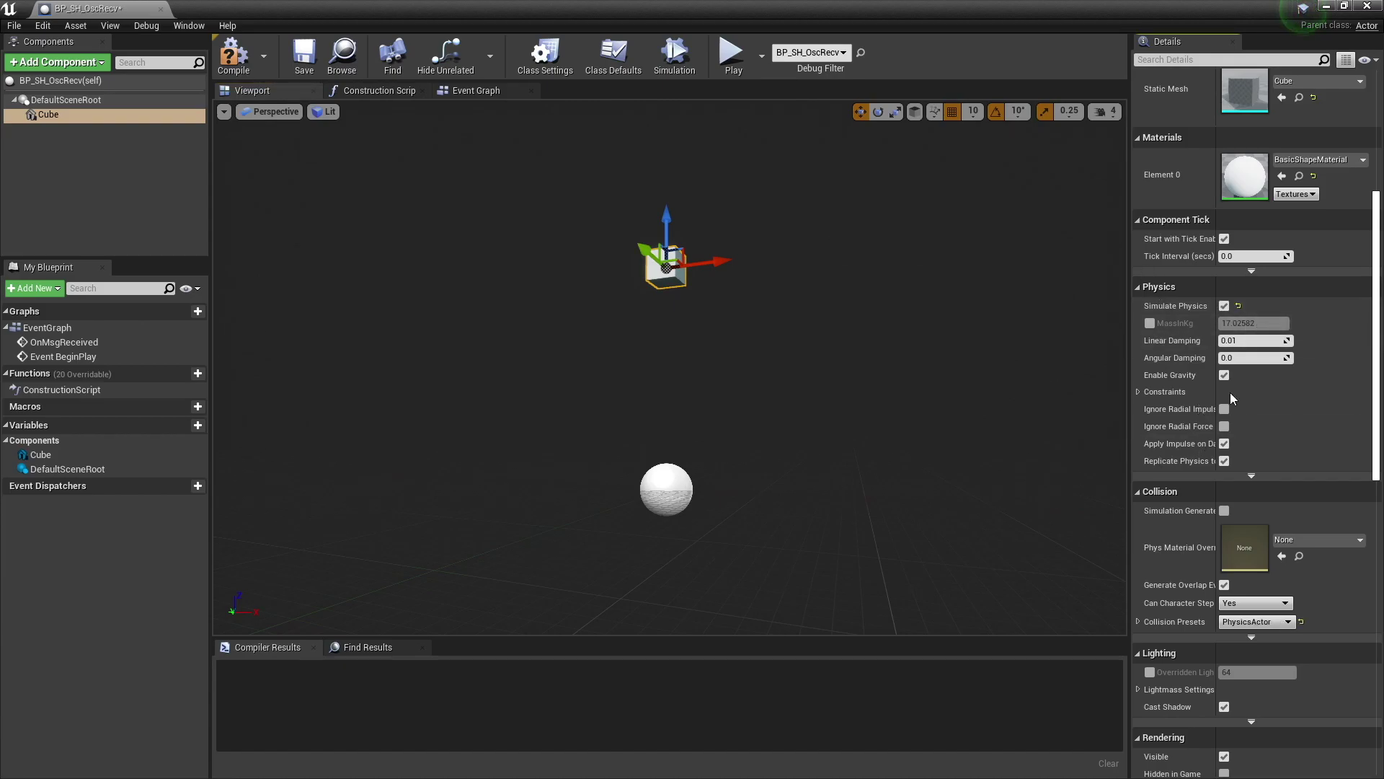
- Compile and save BP_SH_OscRecv, then close the blueprint editor
{"action": "left_click", "coordinate": [234, 57]}
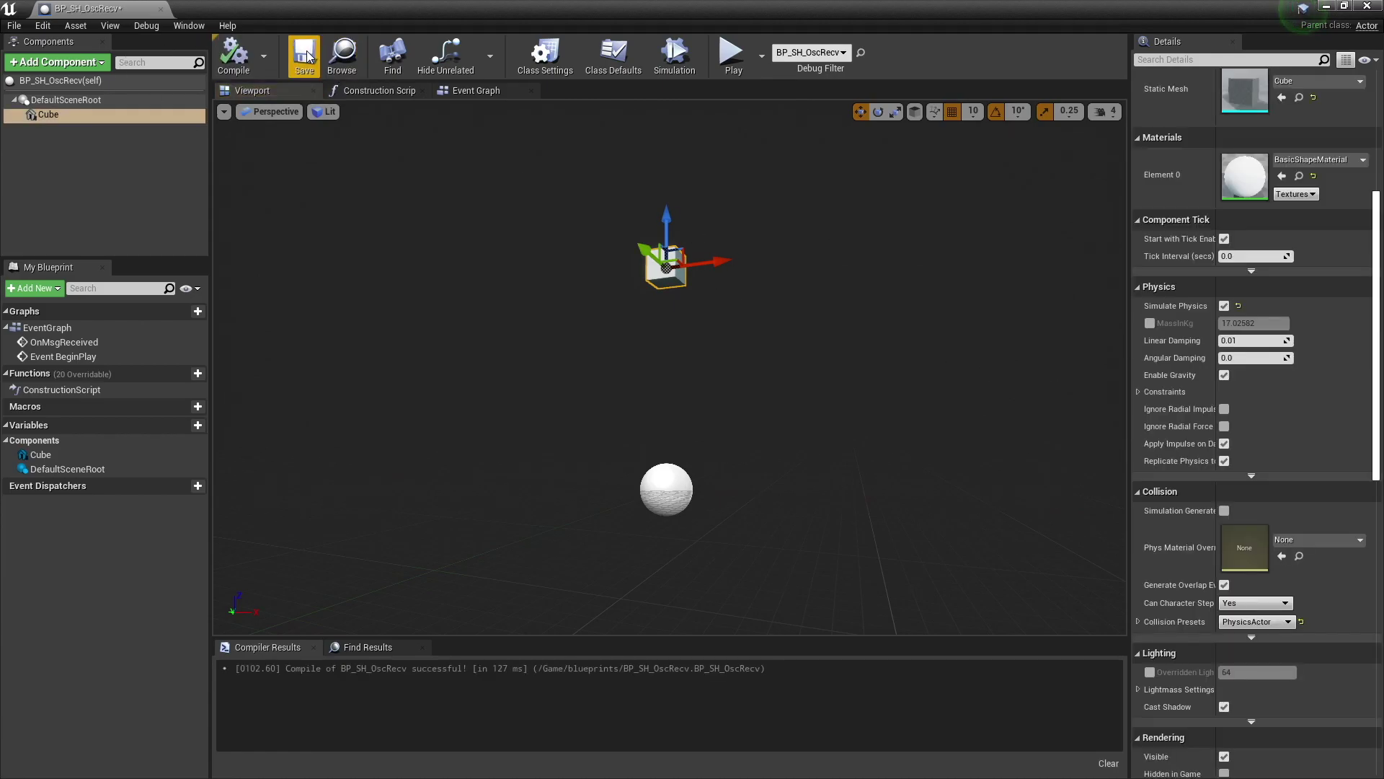
{"action": "left_click", "coordinate": [303, 56]}
{"action": "left_click", "coordinate": [1326, 6]}
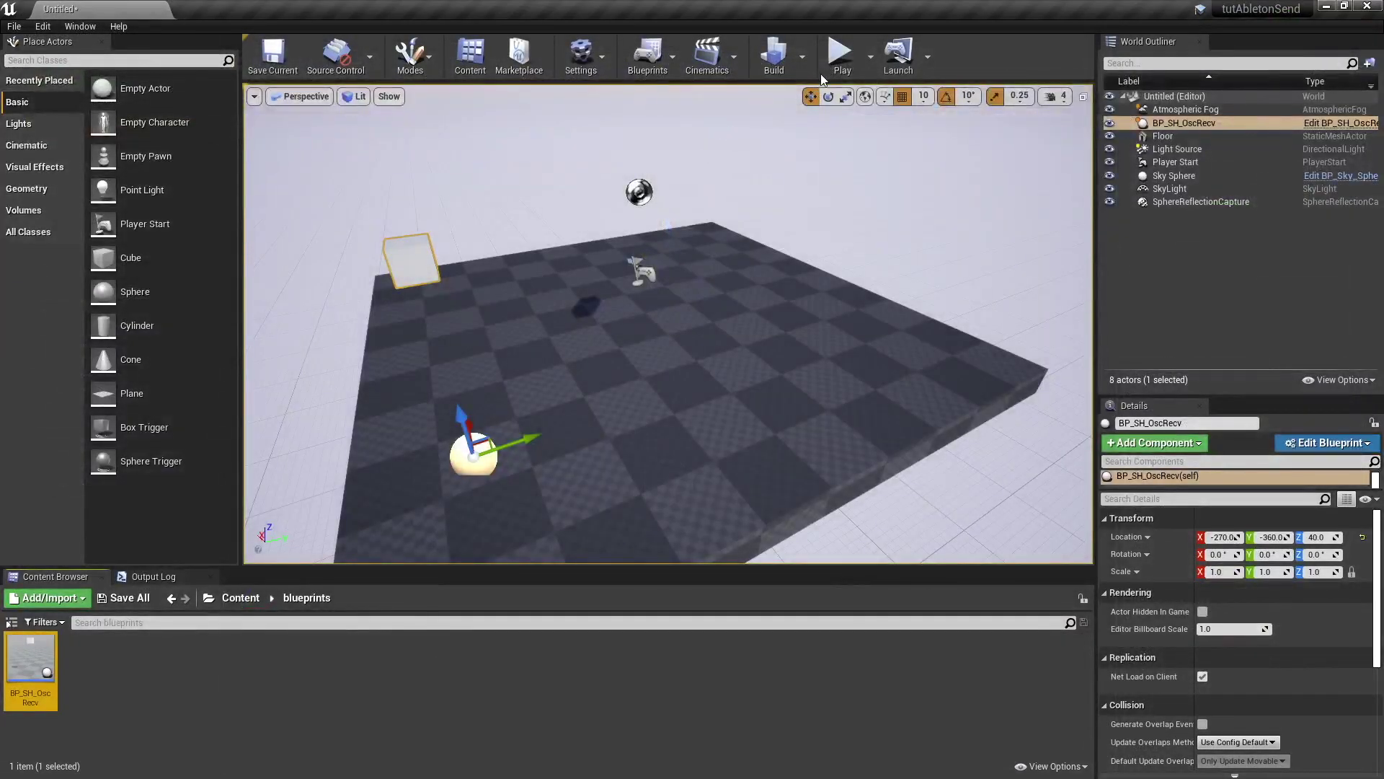
- Move the actor toward the floor's centre and test-play the level, walking toward the cube
{"action": "left_click_drag", "start_coordinate": [664, 464], "coordinate": [842, 372], "text": "shift"}
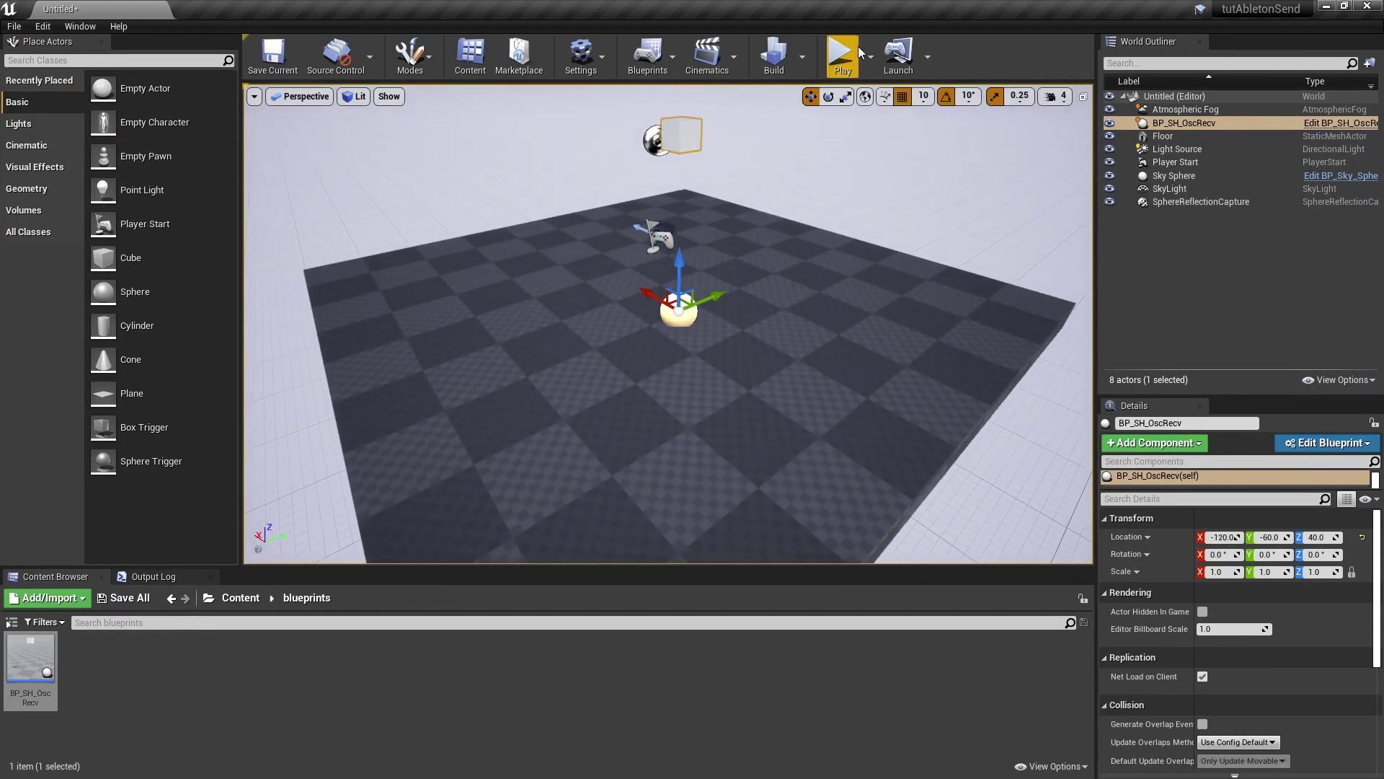
{"action": "key", "text": "alt+p"}
{"action": "left_click", "coordinate": [880, 359]}
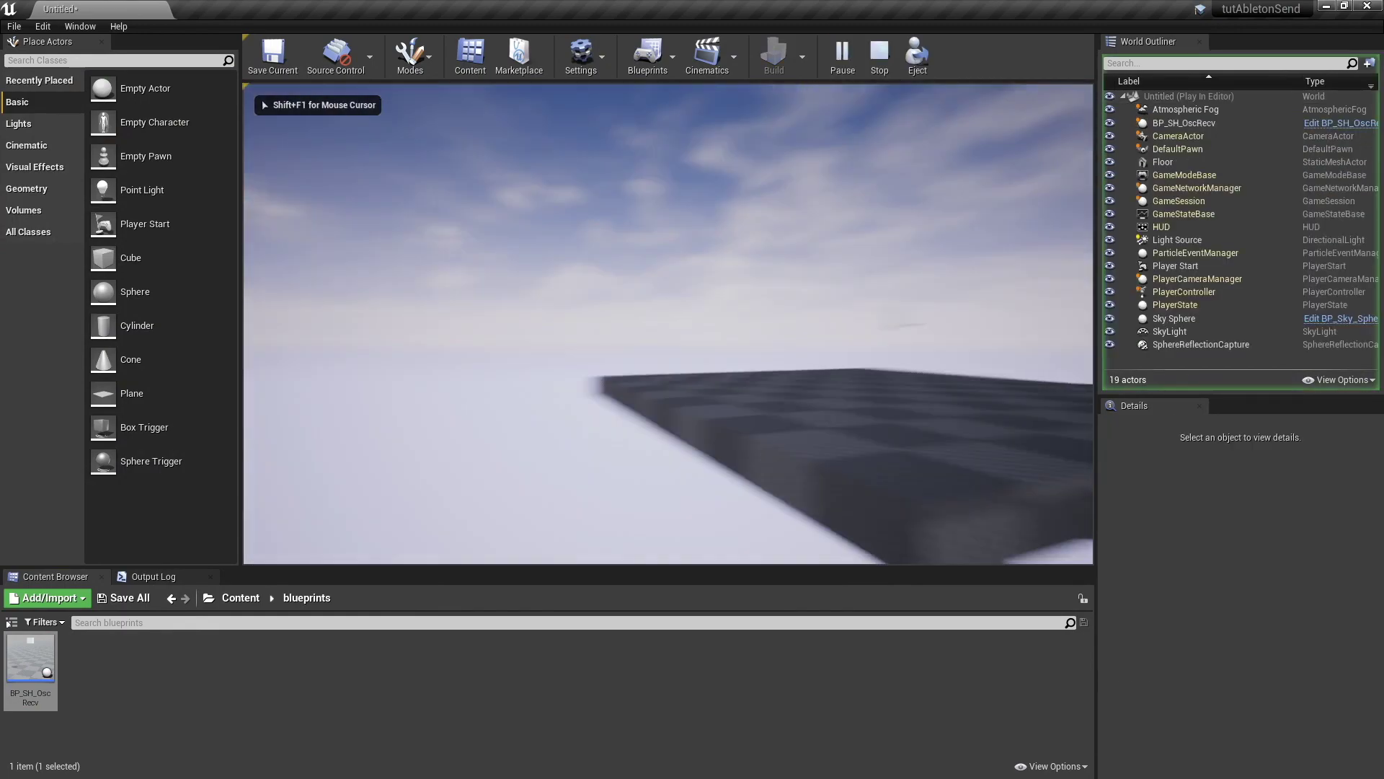
{"action": "key", "text": "w"}
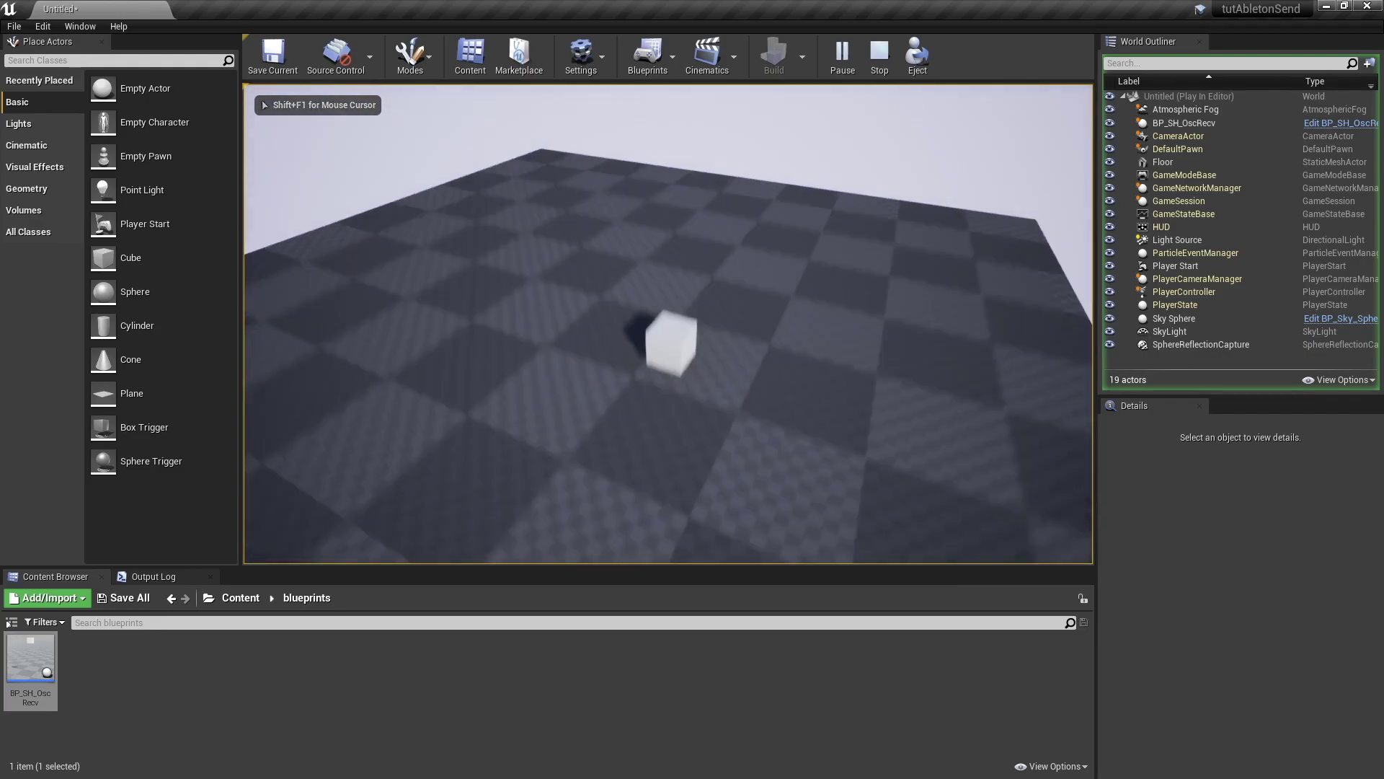
{"action": "key", "text": "shift+F1"}
{"action": "left_click", "coordinate": [876, 63]}
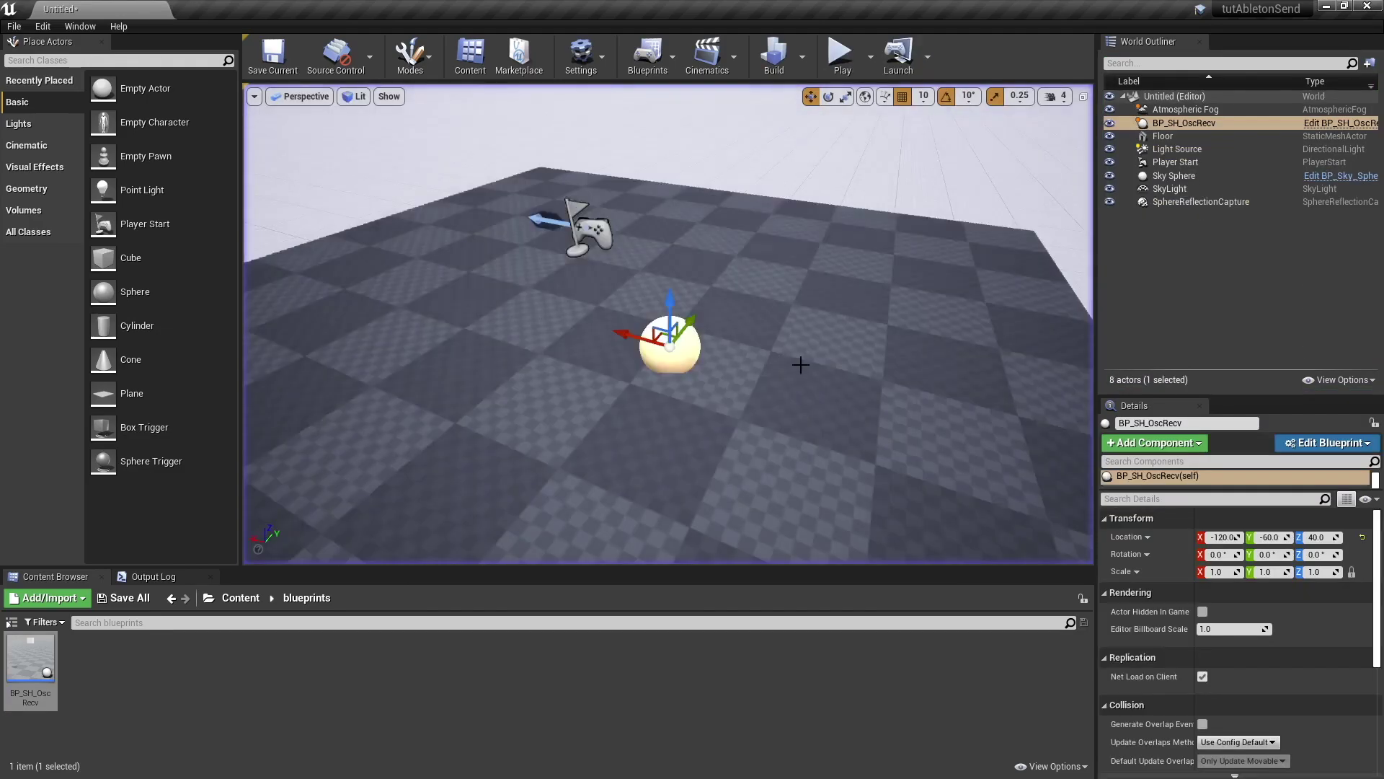
- Move Player Start to X -500, check the view in a test play, then open BP_SH_OscRecv
{"action": "left_click", "coordinate": [570, 234]}
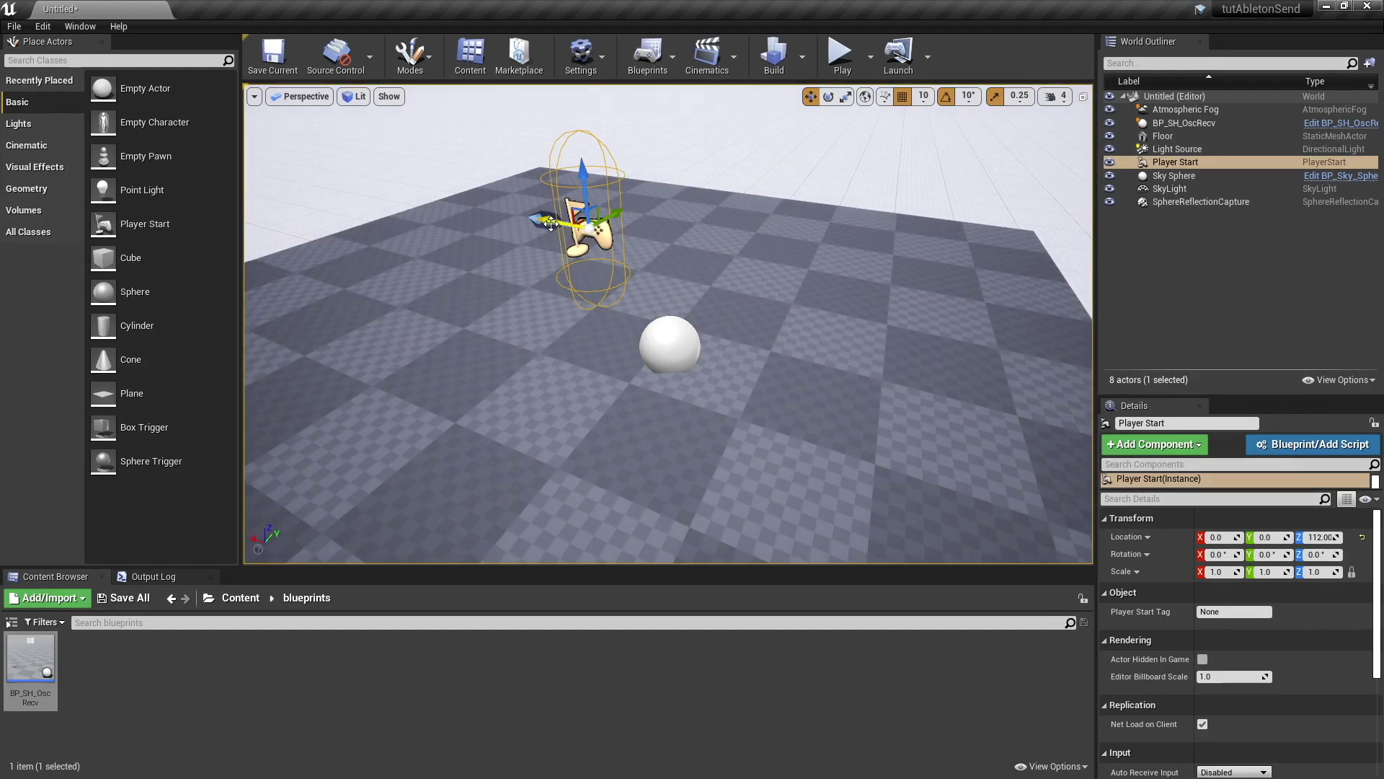
{"action": "left_click_drag", "start_coordinate": [550, 222], "coordinate": [941, 394]}
{"action": "right_click_drag", "start_coordinate": [770, 385], "coordinate": [797, 192]}
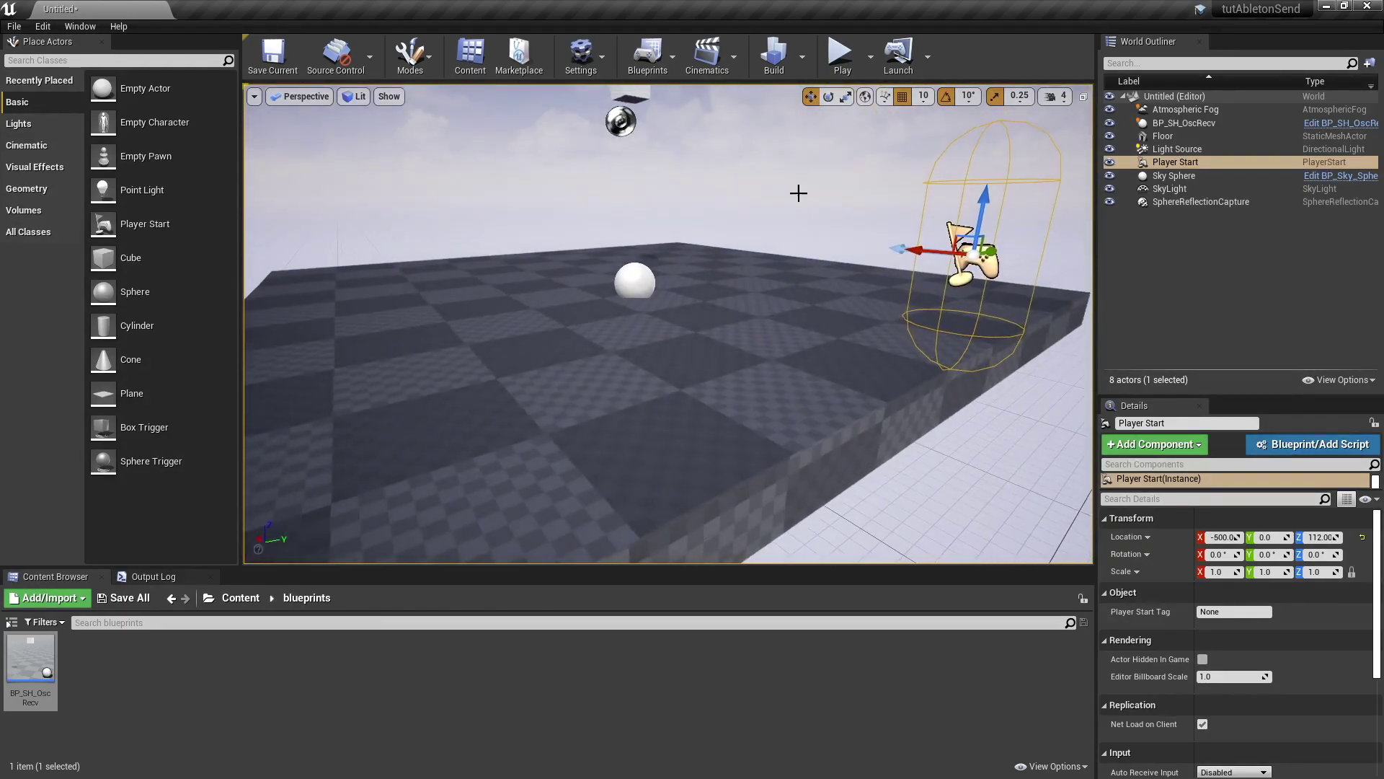
{"action": "left_click", "coordinate": [840, 54]}
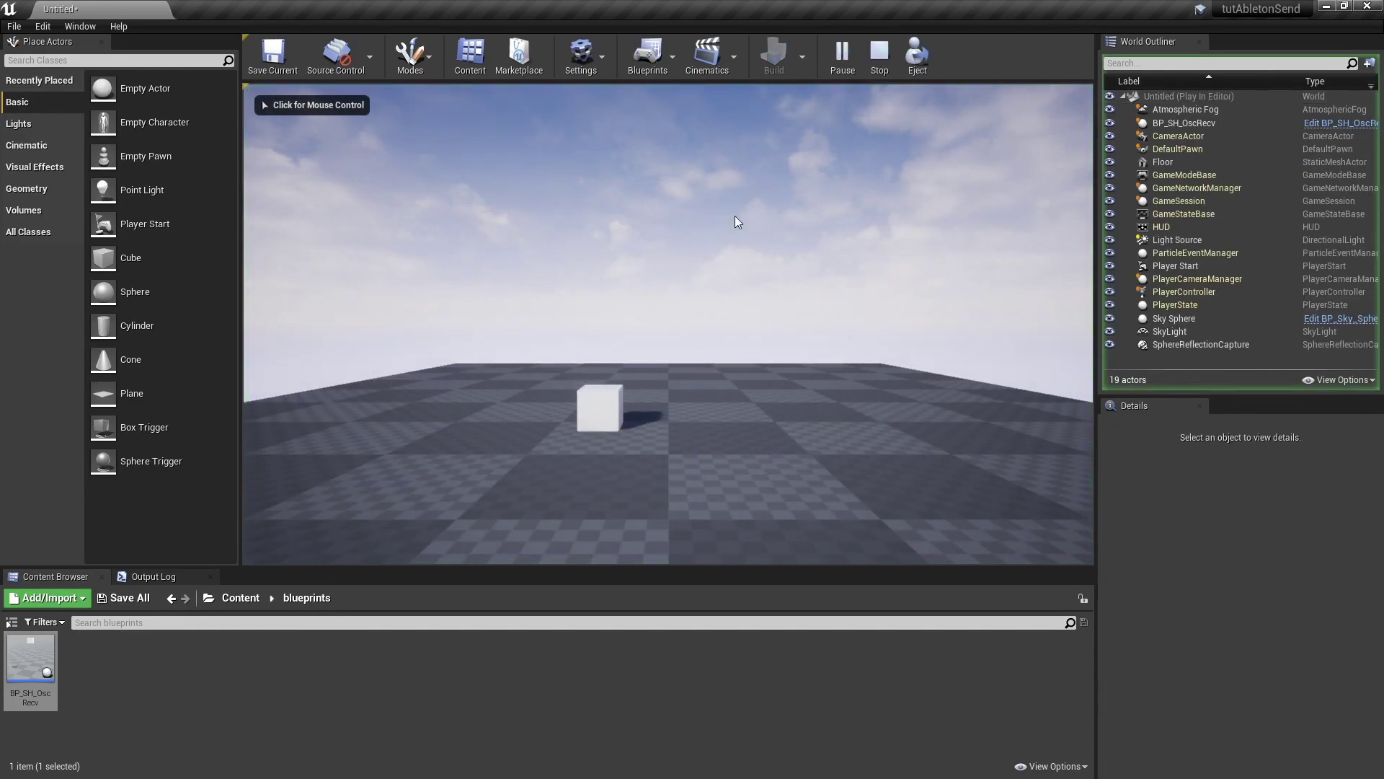
{"action": "left_click", "coordinate": [880, 56]}
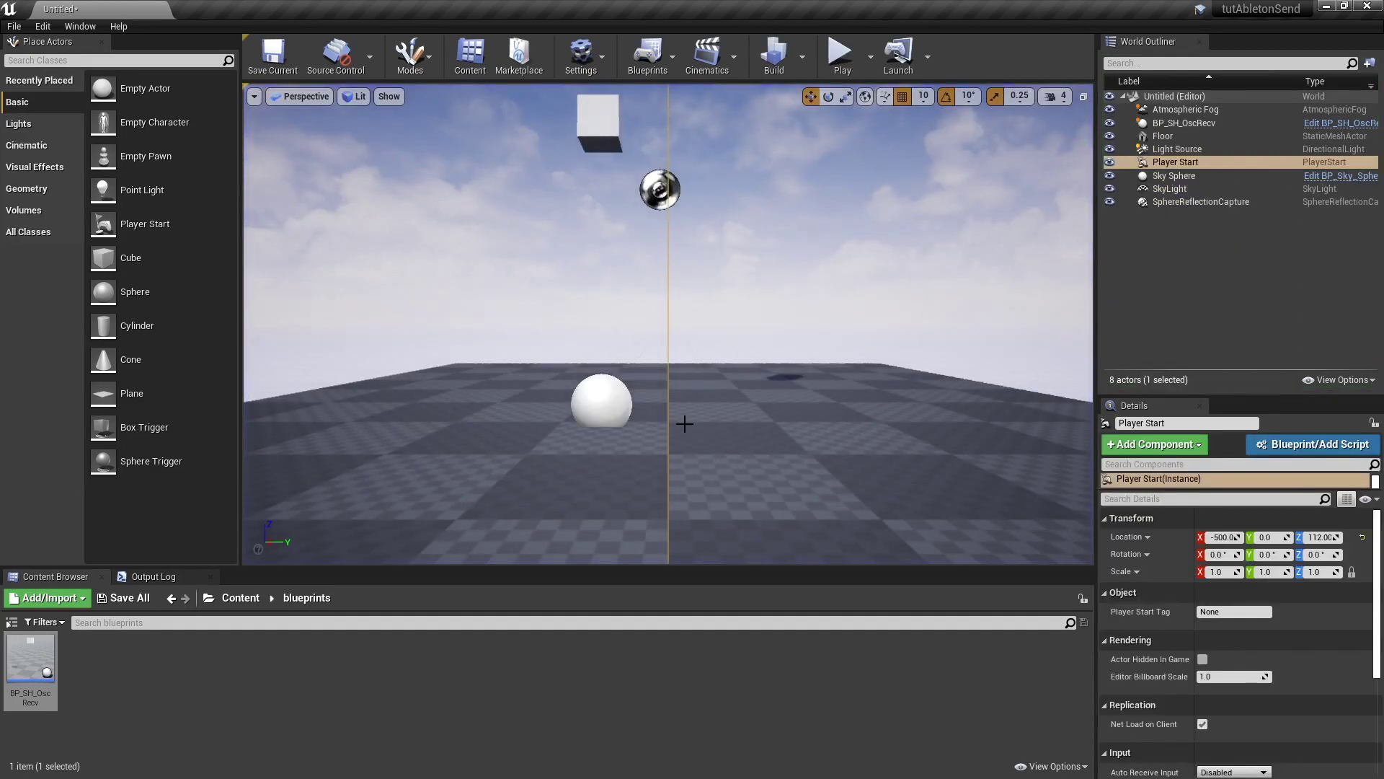
{"action": "double_click", "coordinate": [31, 658]}
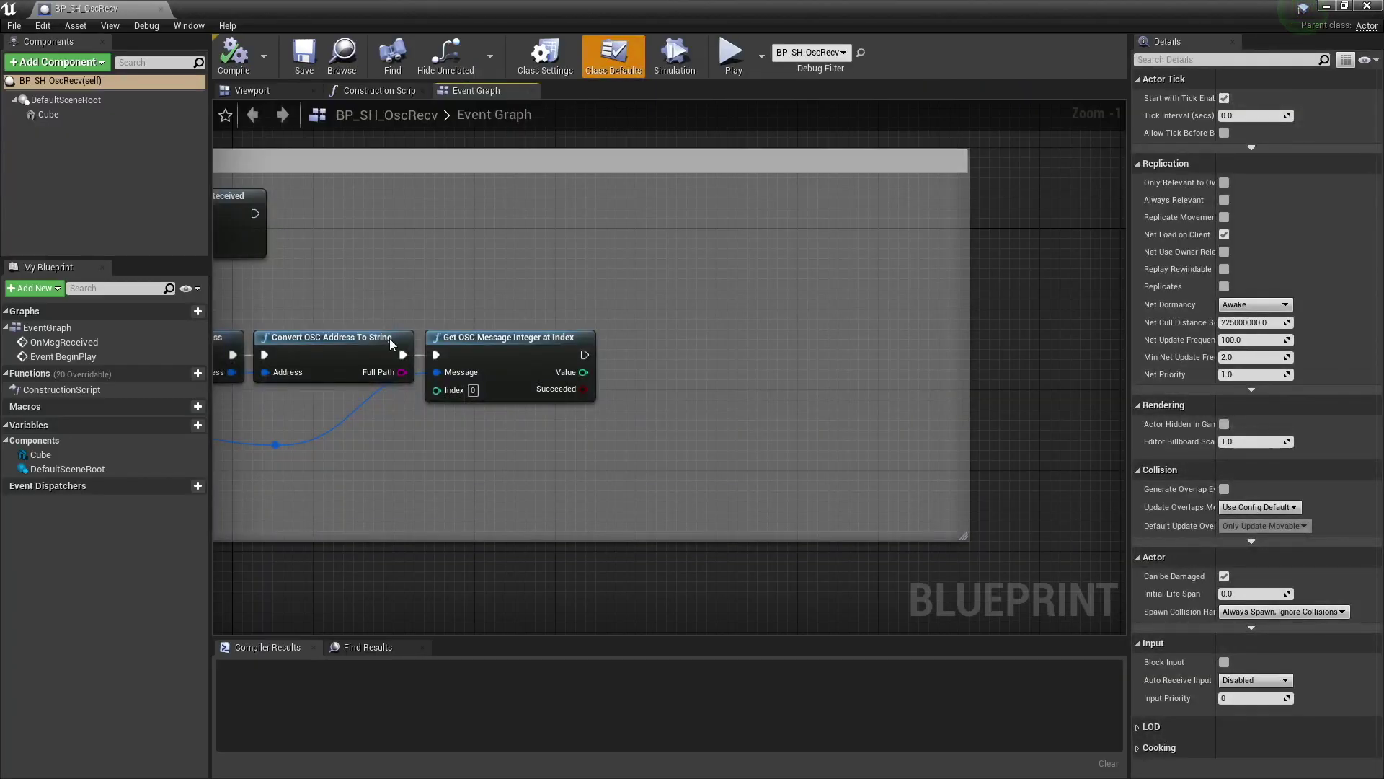
- Delete the Get OSC Message Integer, Convert OSC Address To String and Get OSC Message Address nodes
{"action": "scroll", "coordinate": [390, 344], "scroll_direction": "down", "scroll_amount": 2}
{"action": "right_click_drag", "start_coordinate": [390, 344], "coordinate": [865, 466]}
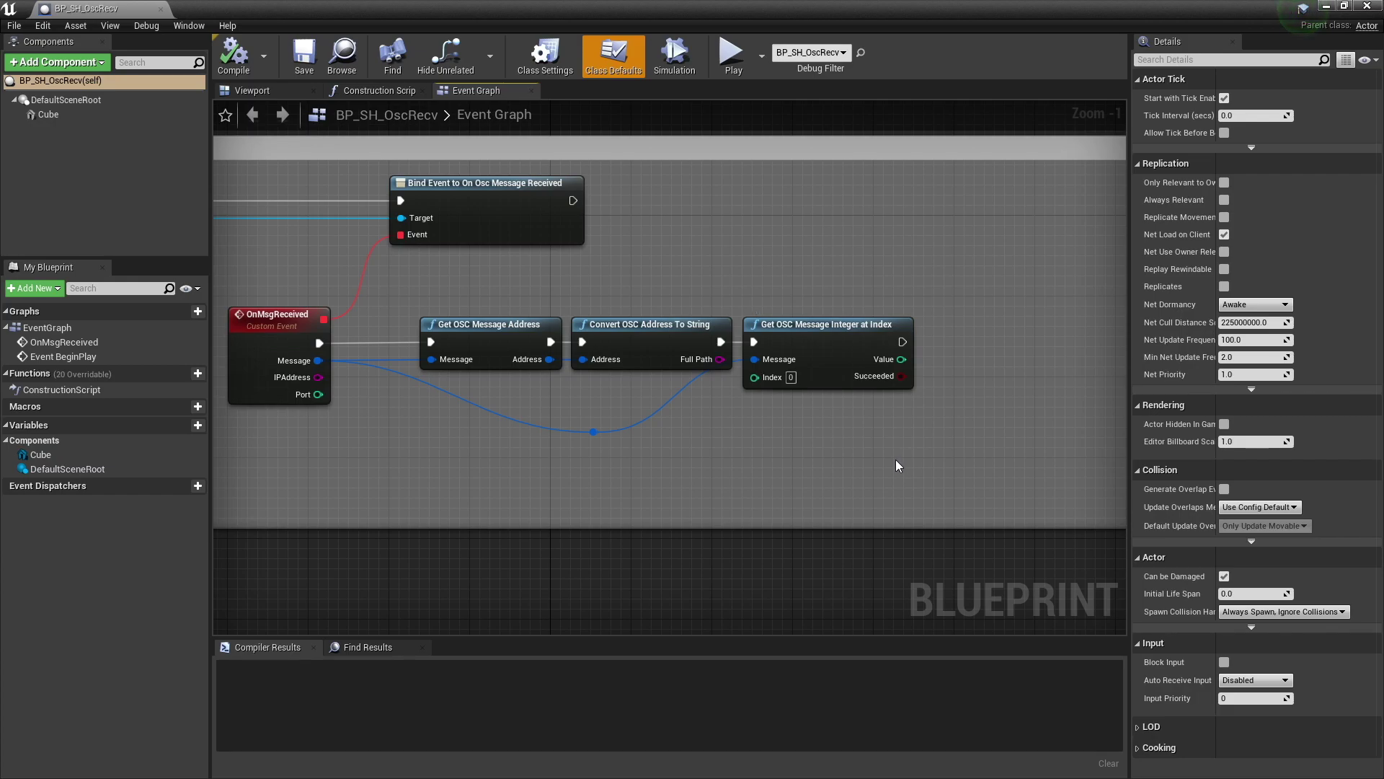
{"action": "right_click_drag", "start_coordinate": [811, 434], "coordinate": [856, 417]}
{"action": "left_click", "coordinate": [858, 311]}
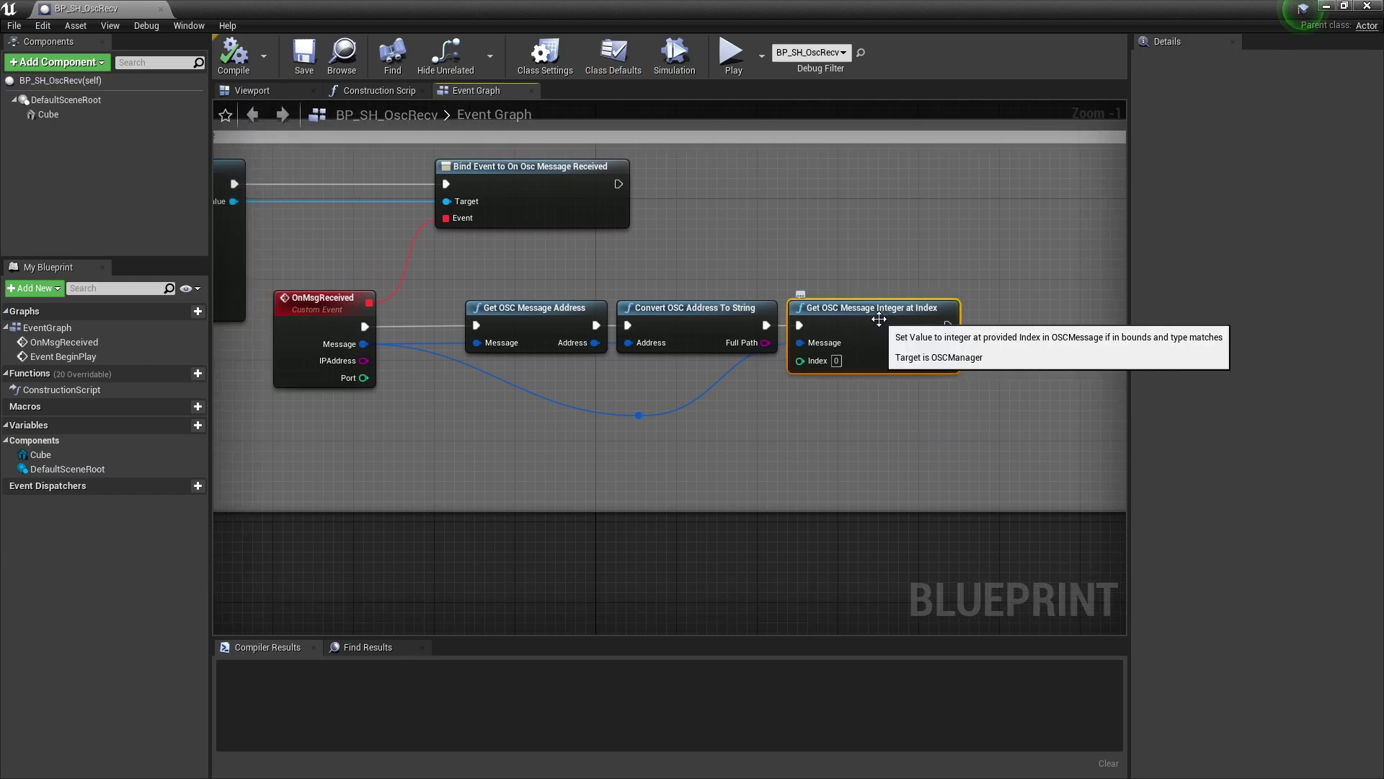
{"action": "key", "text": "Delete"}
{"action": "left_click", "coordinate": [643, 318]}
{"action": "key", "text": "Delete"}
{"action": "left_click", "coordinate": [531, 306]}
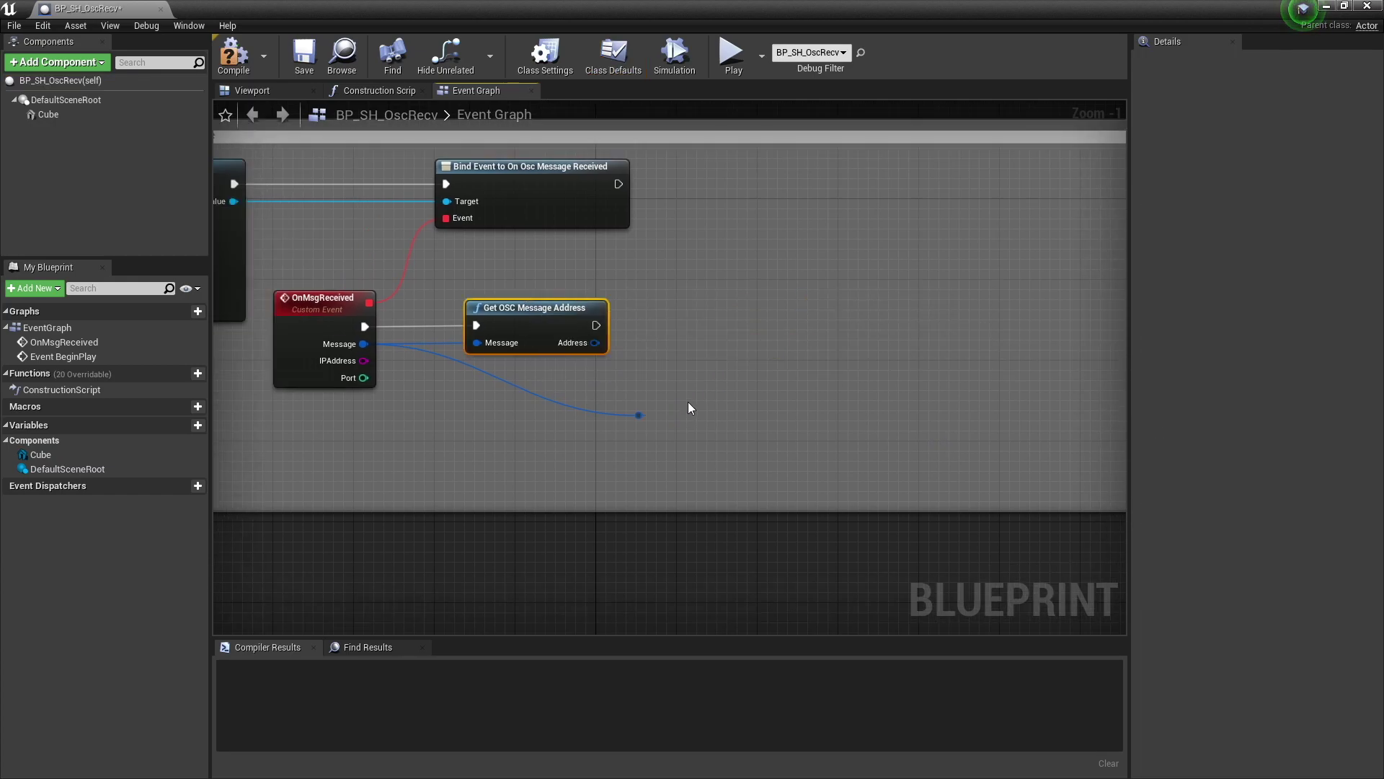
{"action": "key", "text": "Delete"}
{"action": "key", "text": "Delete"}
- Drag the Cube component into the event graph as a reference node
{"action": "right_click_drag", "start_coordinate": [606, 358], "coordinate": [586, 393]}
{"action": "scroll", "coordinate": [648, 381], "scroll_direction": "up", "scroll_amount": 1}
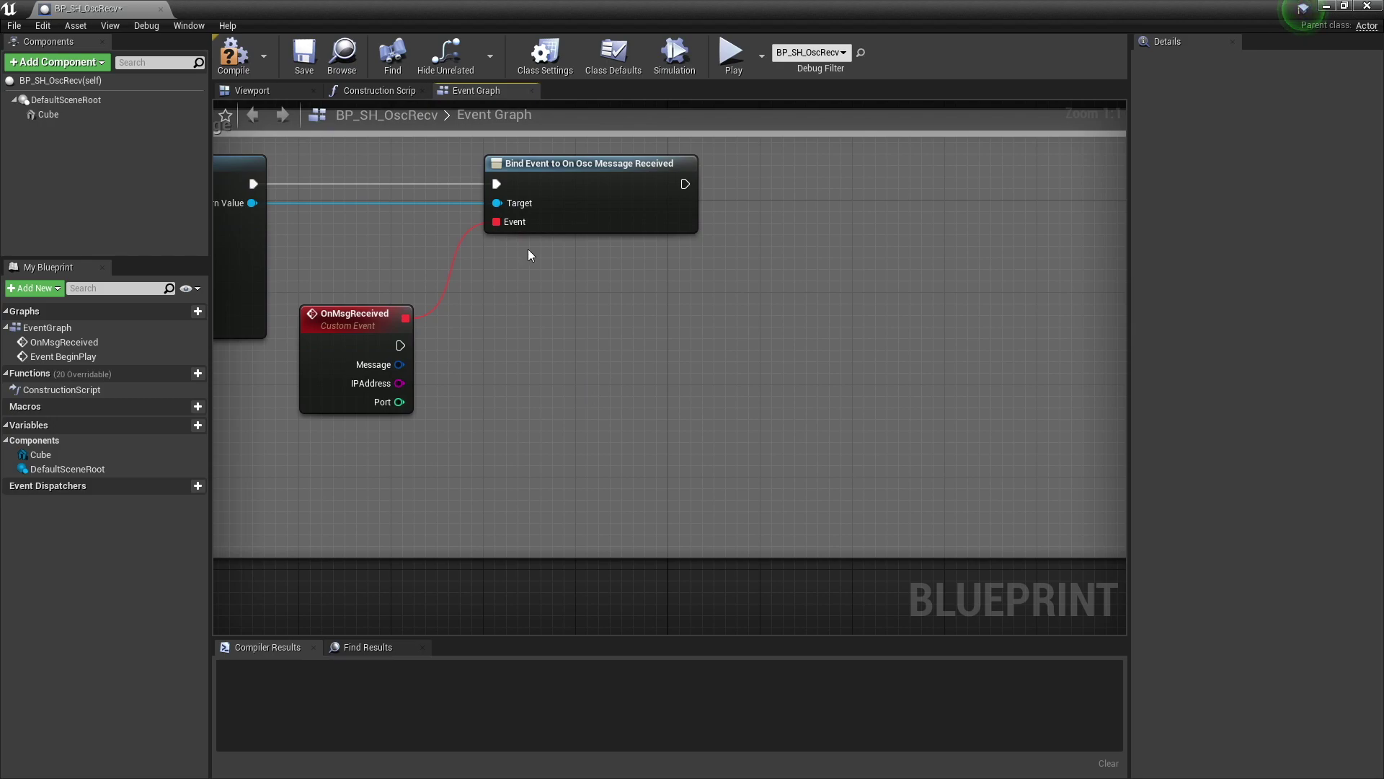
{"action": "left_click_drag", "start_coordinate": [58, 117], "coordinate": [672, 469]}
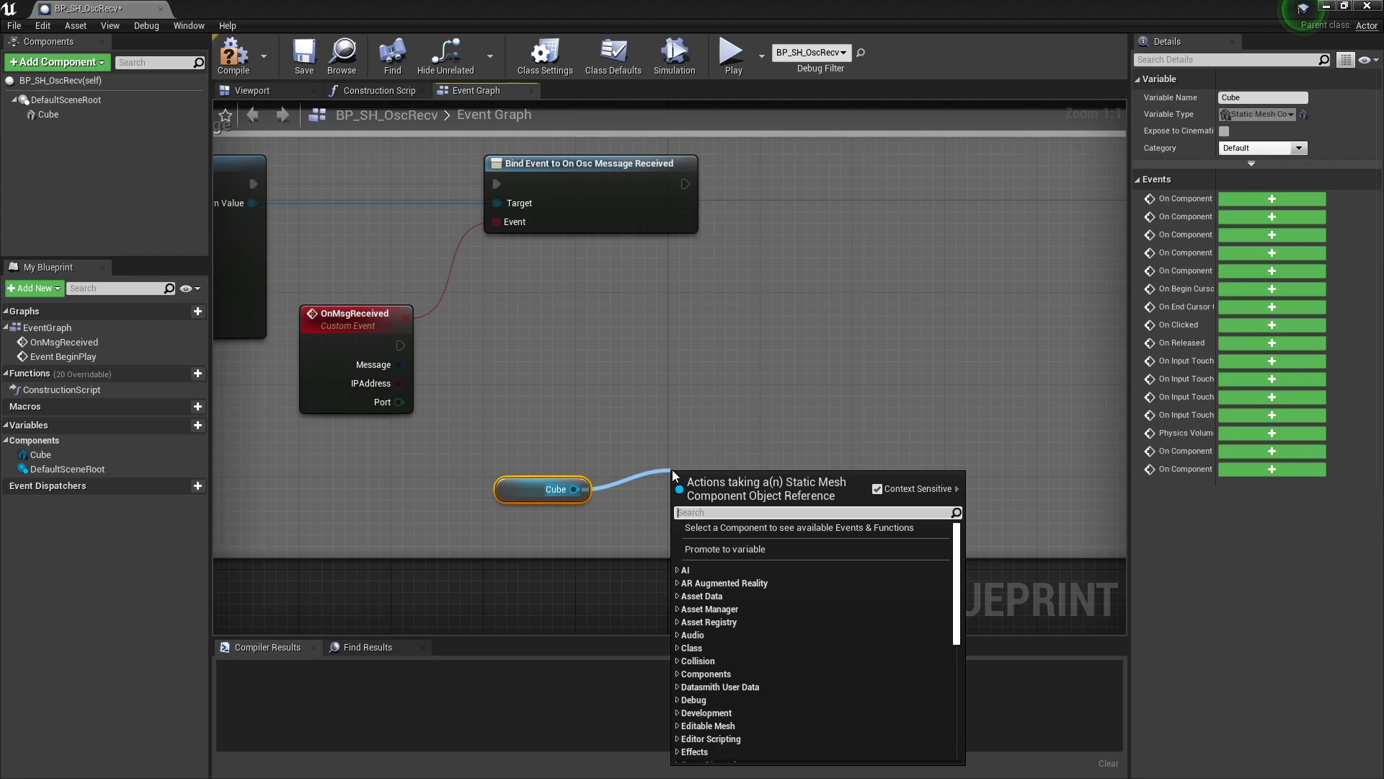
- Add a Set Relative Scale 3D node for Cube and arrange it beside the Cube node
{"action": "type", "text": "set"}
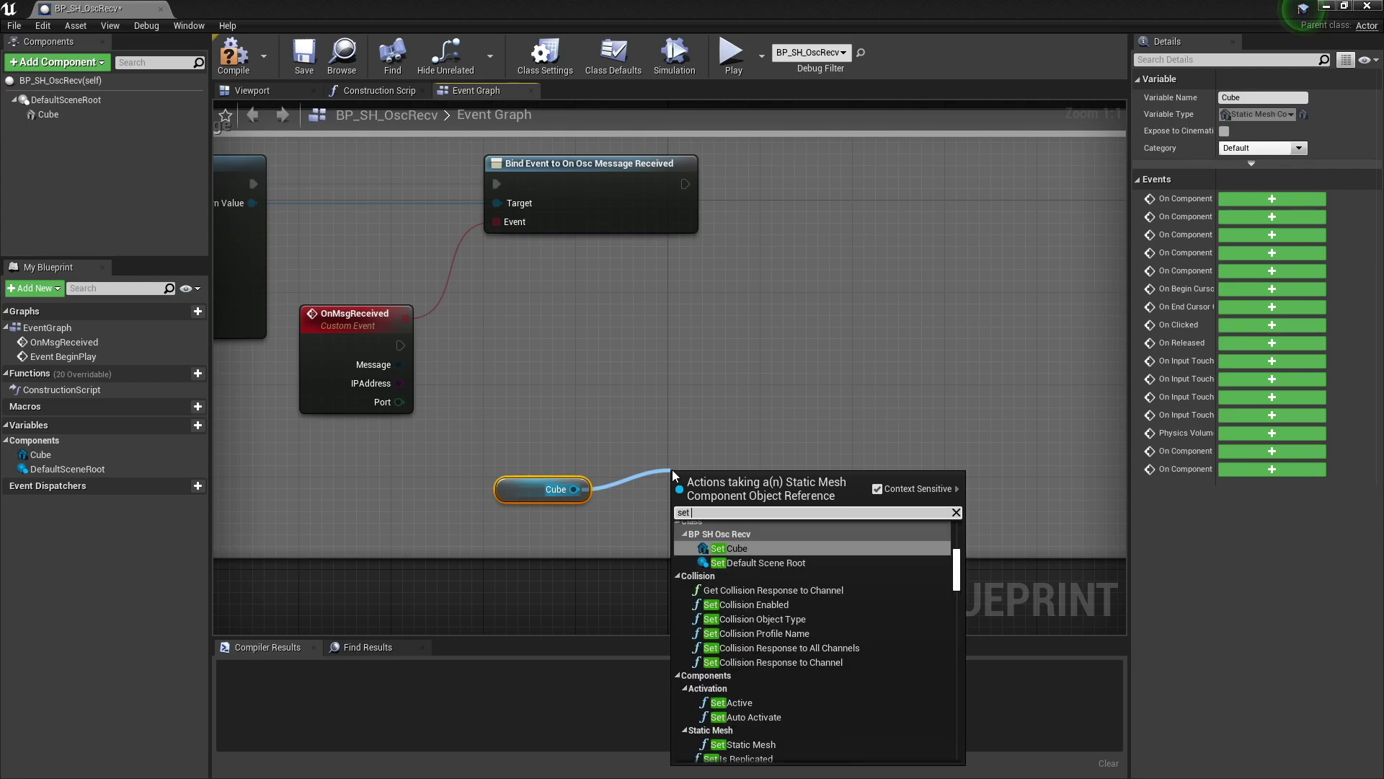
{"action": "type", "text": " relative"}
{"action": "key", "text": "Escape"}
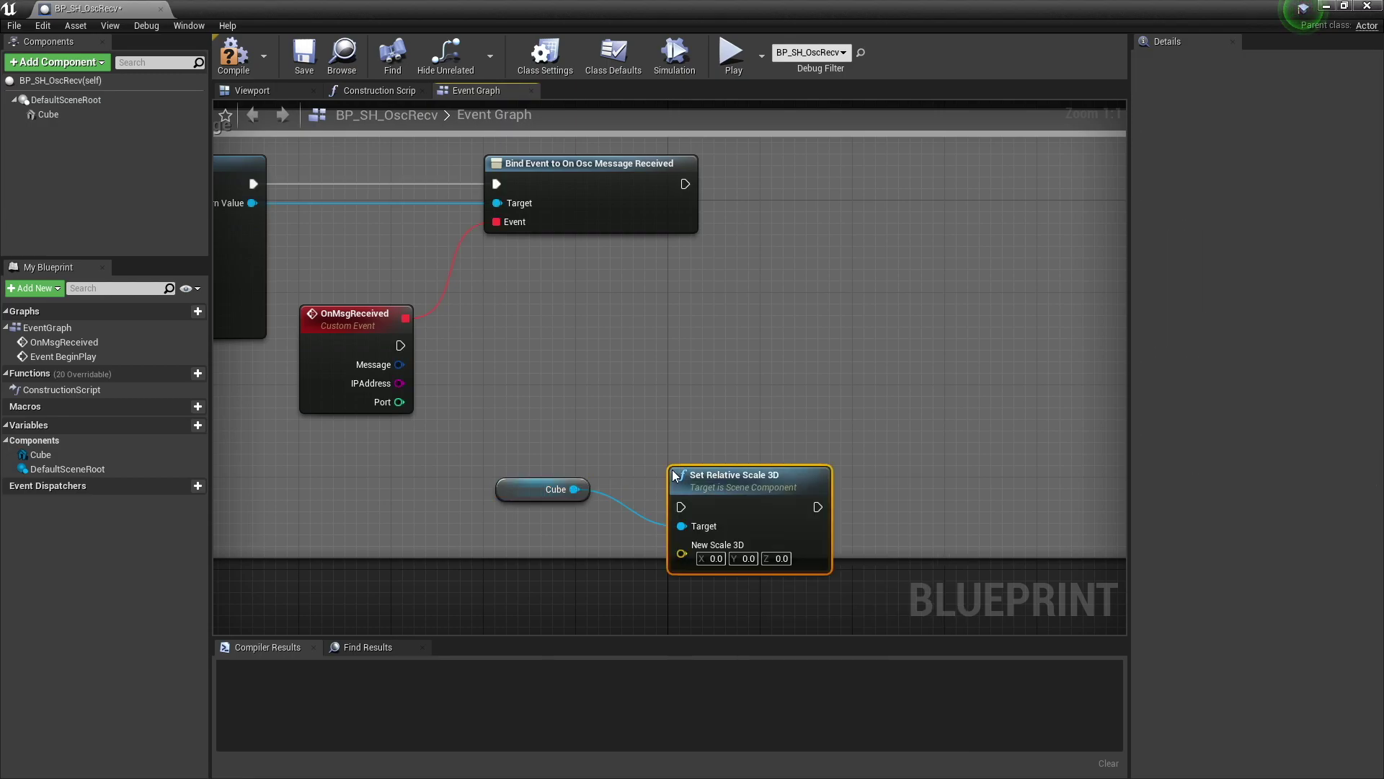
{"action": "left_click_drag", "start_coordinate": [700, 496], "coordinate": [803, 383]}
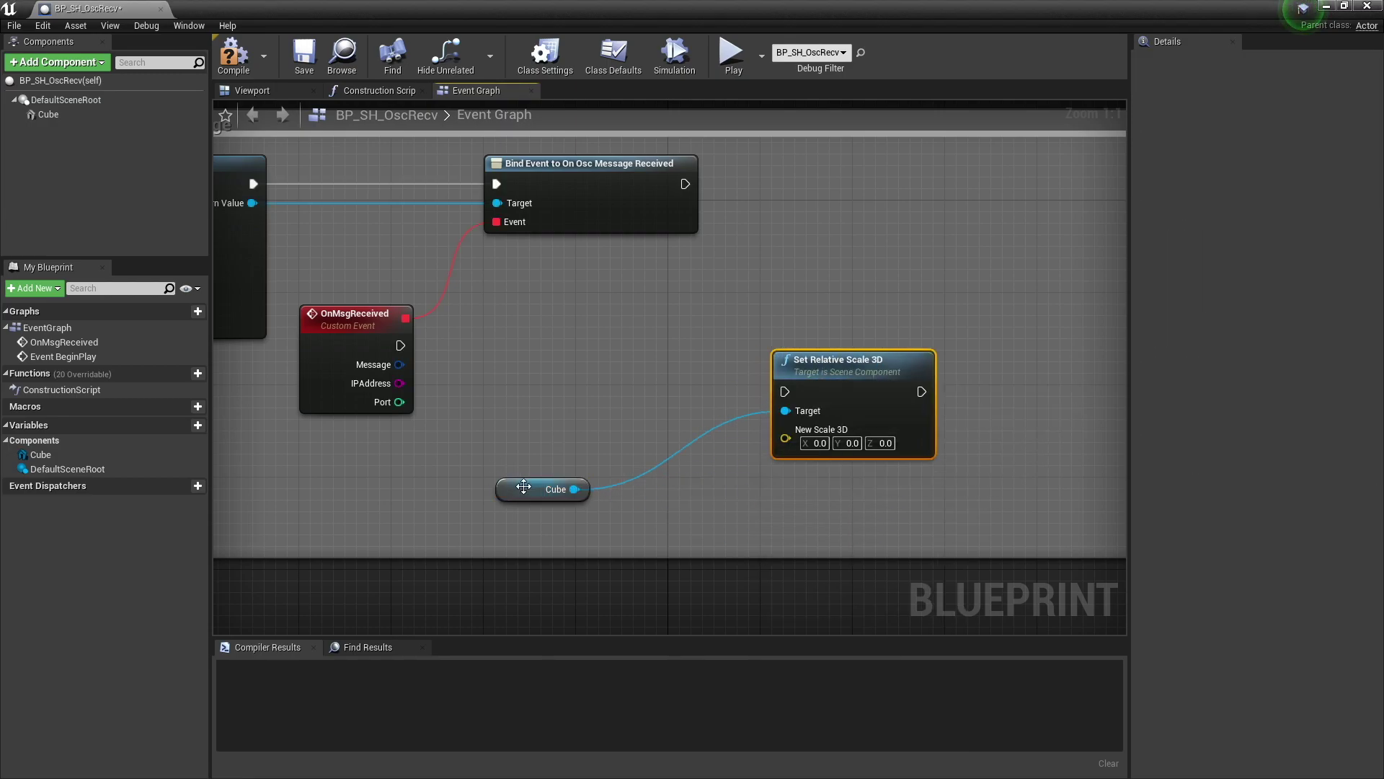
{"action": "left_click_drag", "start_coordinate": [548, 490], "coordinate": [664, 524]}
{"action": "left_click", "coordinate": [590, 393]}
- Add a Timeline named scaleTimeline and wire OnMsgReceived to its Play from Start
{"action": "right_click", "coordinate": [591, 386]}
{"action": "type", "text": "time"}
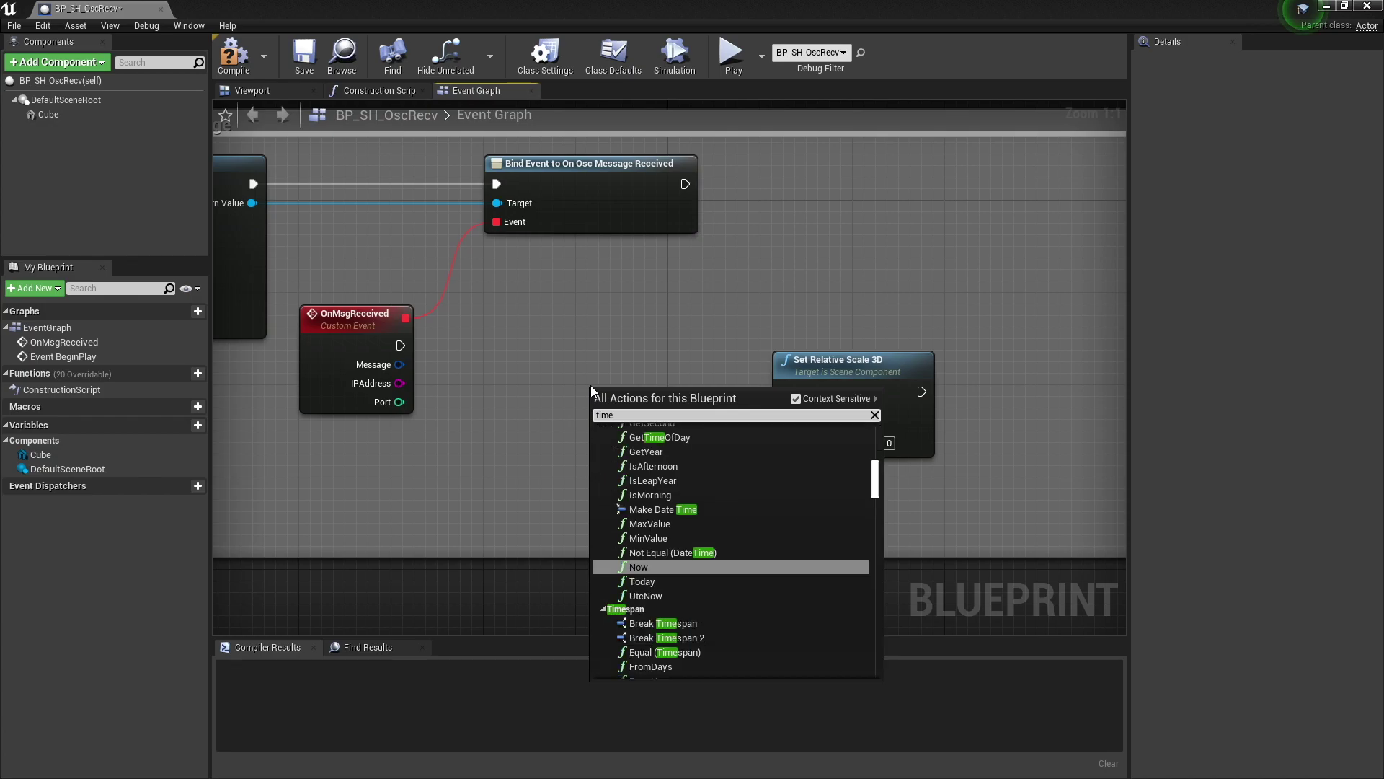
{"action": "type", "text": "line"}
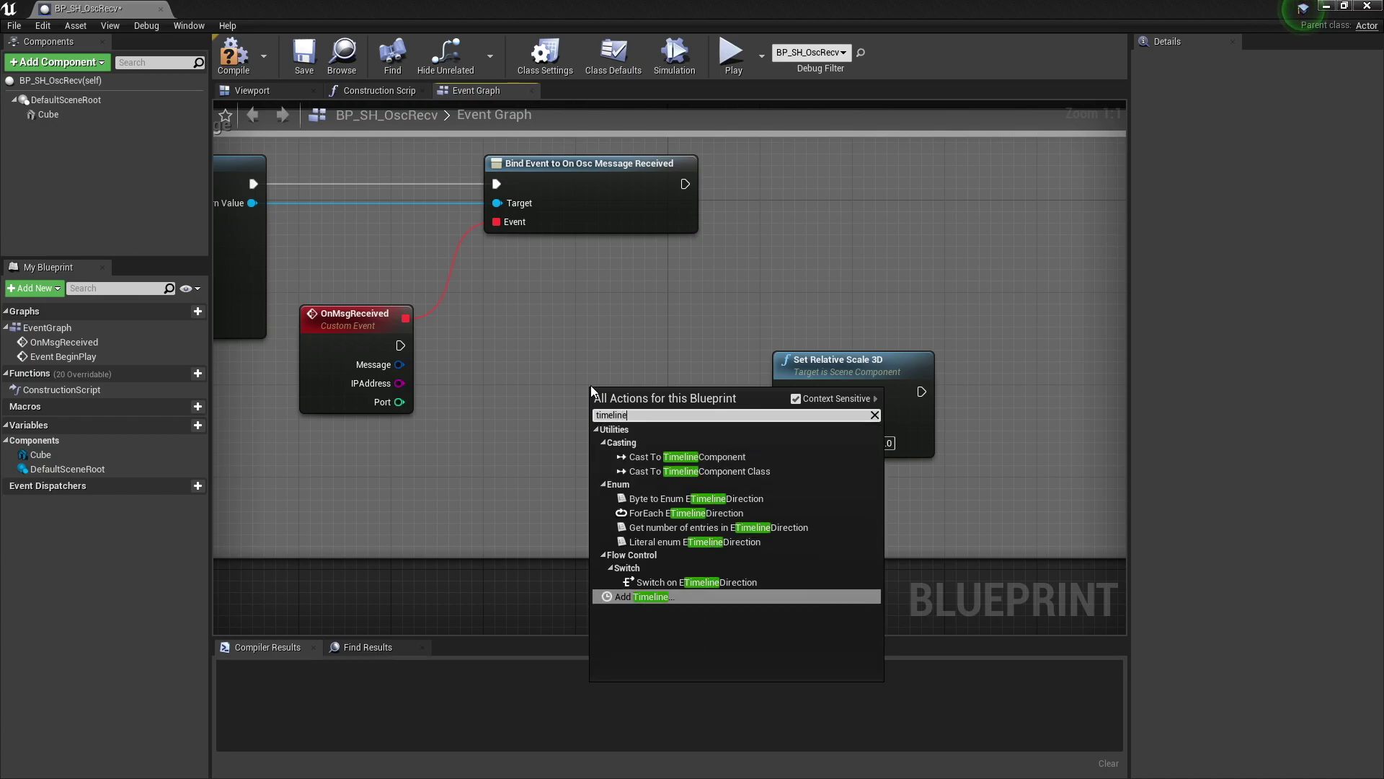
{"action": "key", "text": "Return"}
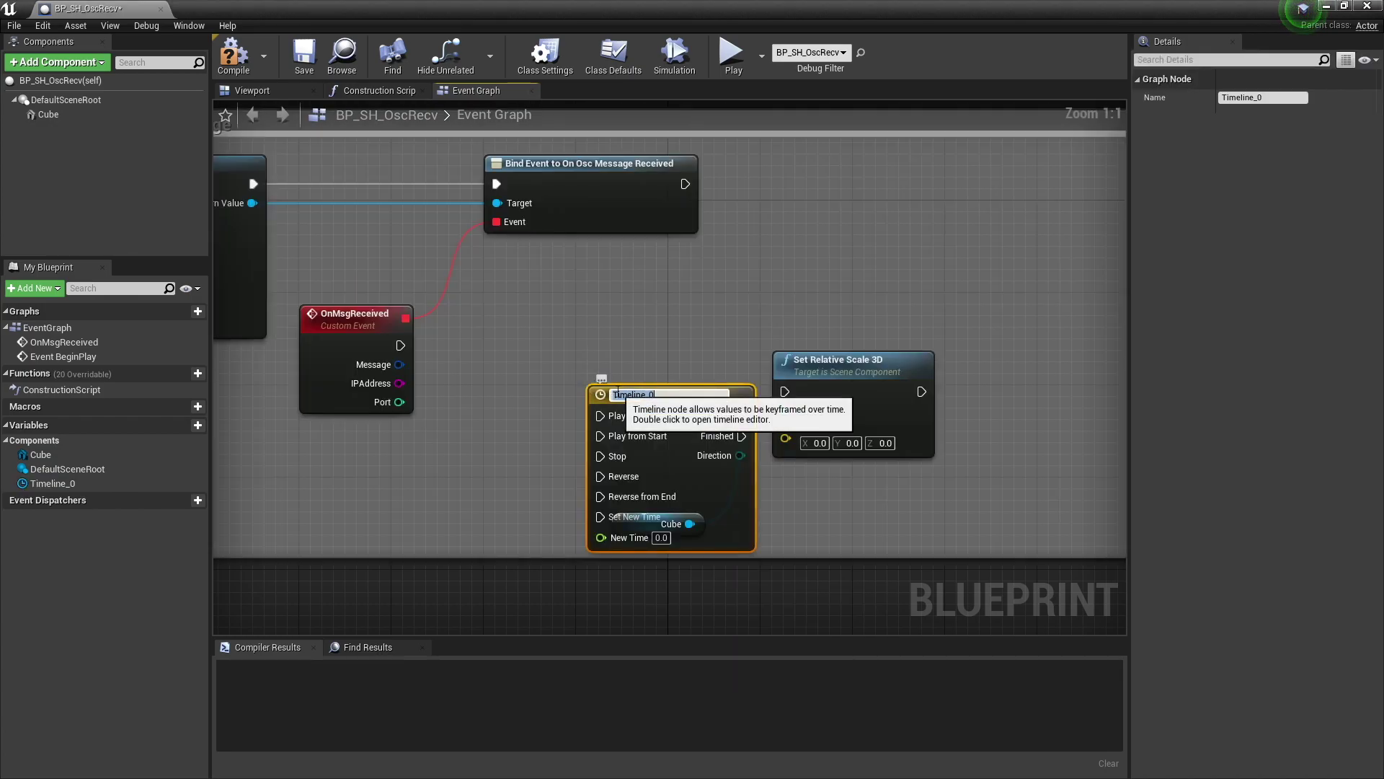
{"action": "type", "text": "scaleTimeline"}
{"action": "key", "text": "Return"}
{"action": "left_click_drag", "start_coordinate": [627, 393], "coordinate": [590, 336]}
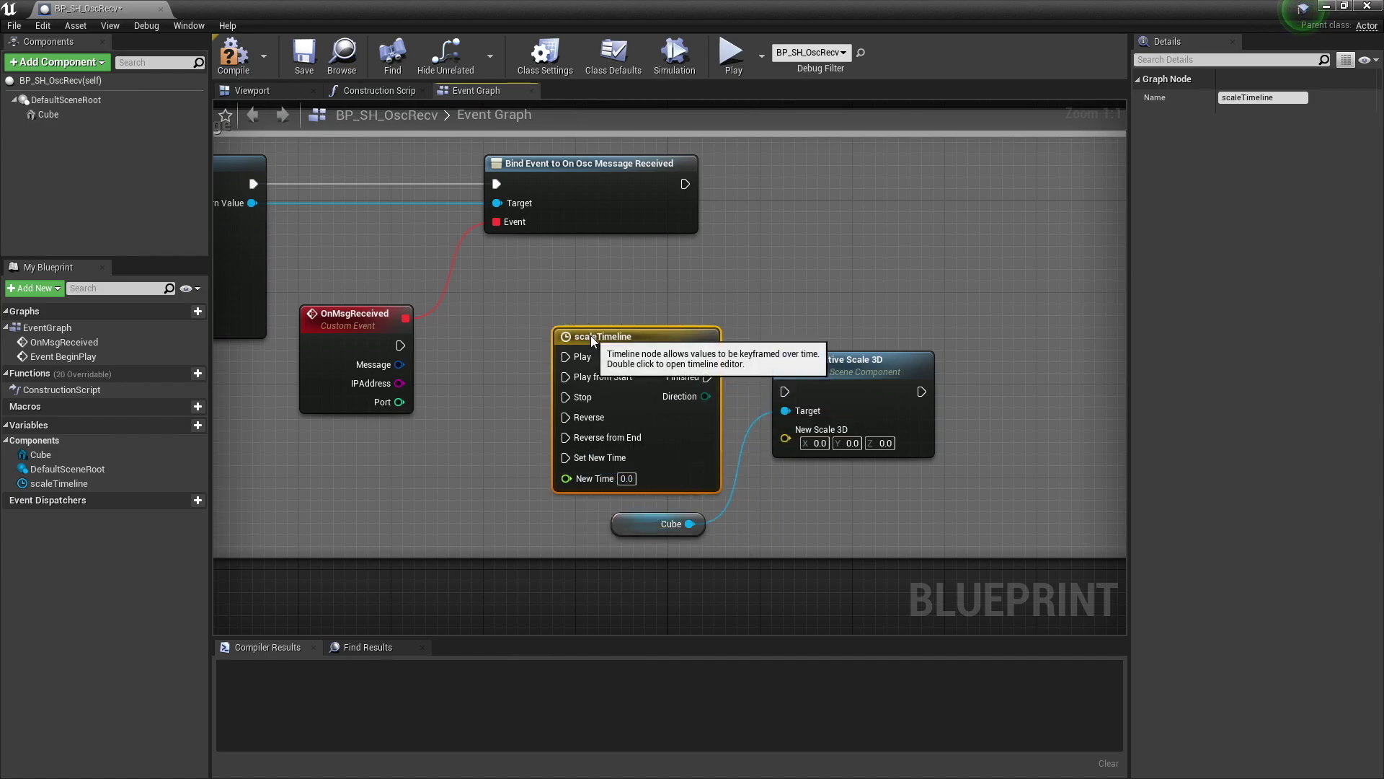
{"action": "left_click", "coordinate": [438, 373]}
{"action": "left_click_drag", "start_coordinate": [400, 346], "coordinate": [577, 376]}
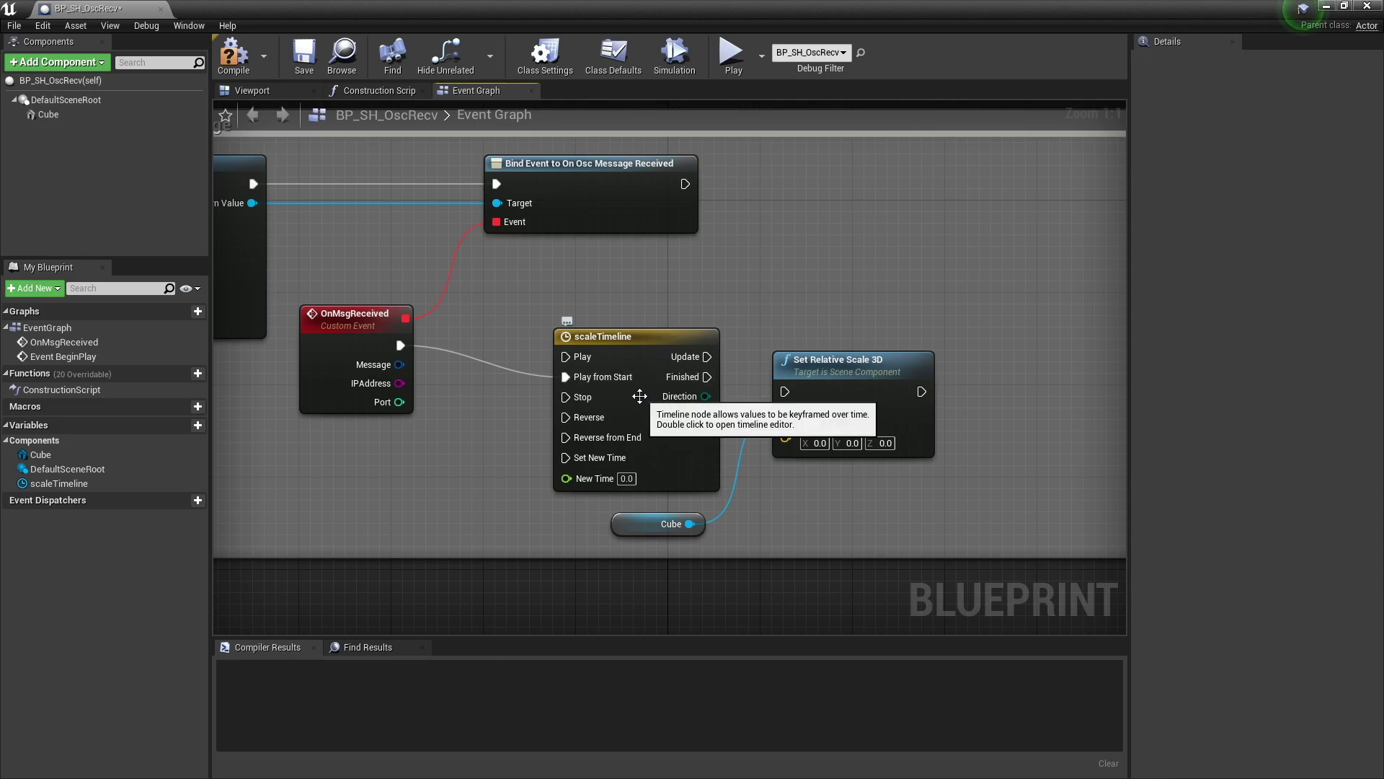
{"action": "left_click_drag", "start_coordinate": [634, 357], "coordinate": [611, 357]}
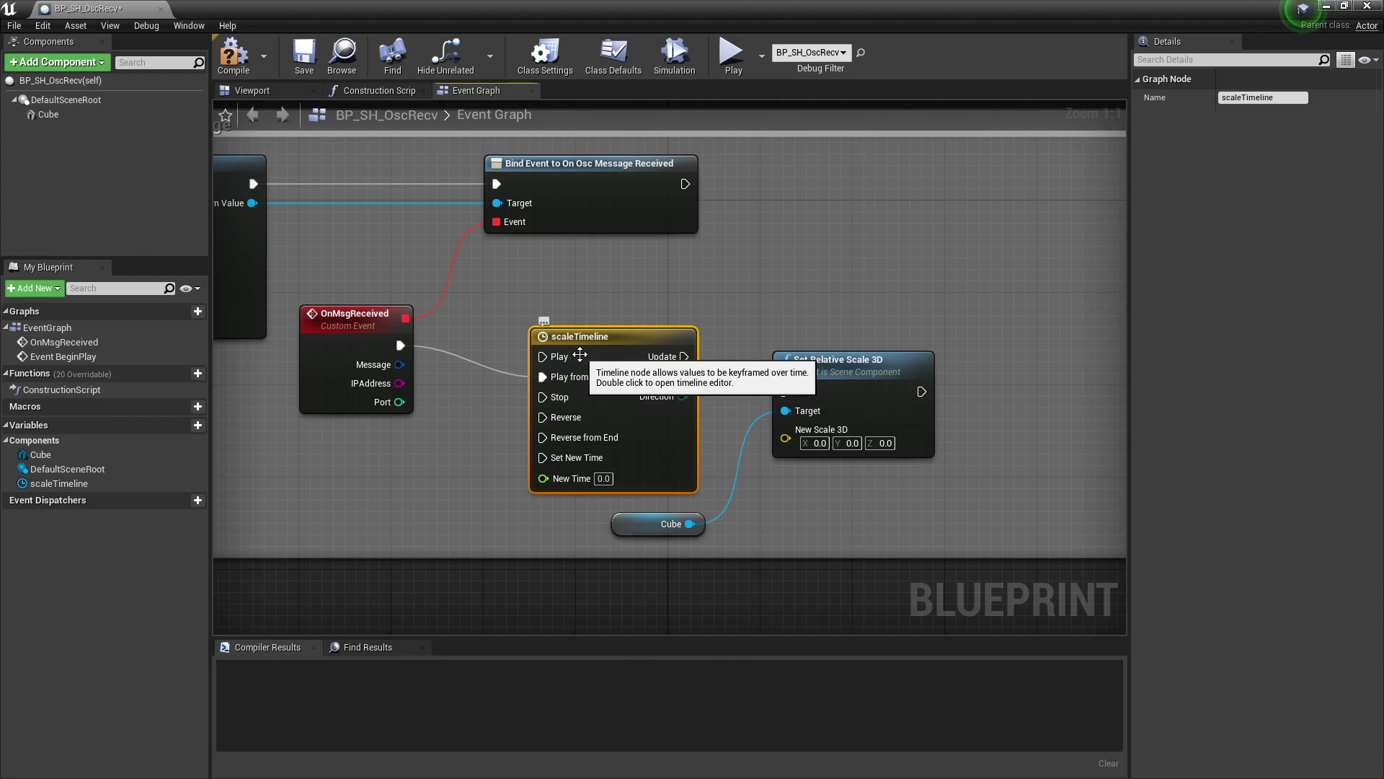
- Connect the timeline's Update to Set Relative Scale 3D and feed New Scale 3D from a ToVector (float) node
{"action": "left_click_drag", "start_coordinate": [839, 368], "coordinate": [907, 345]}
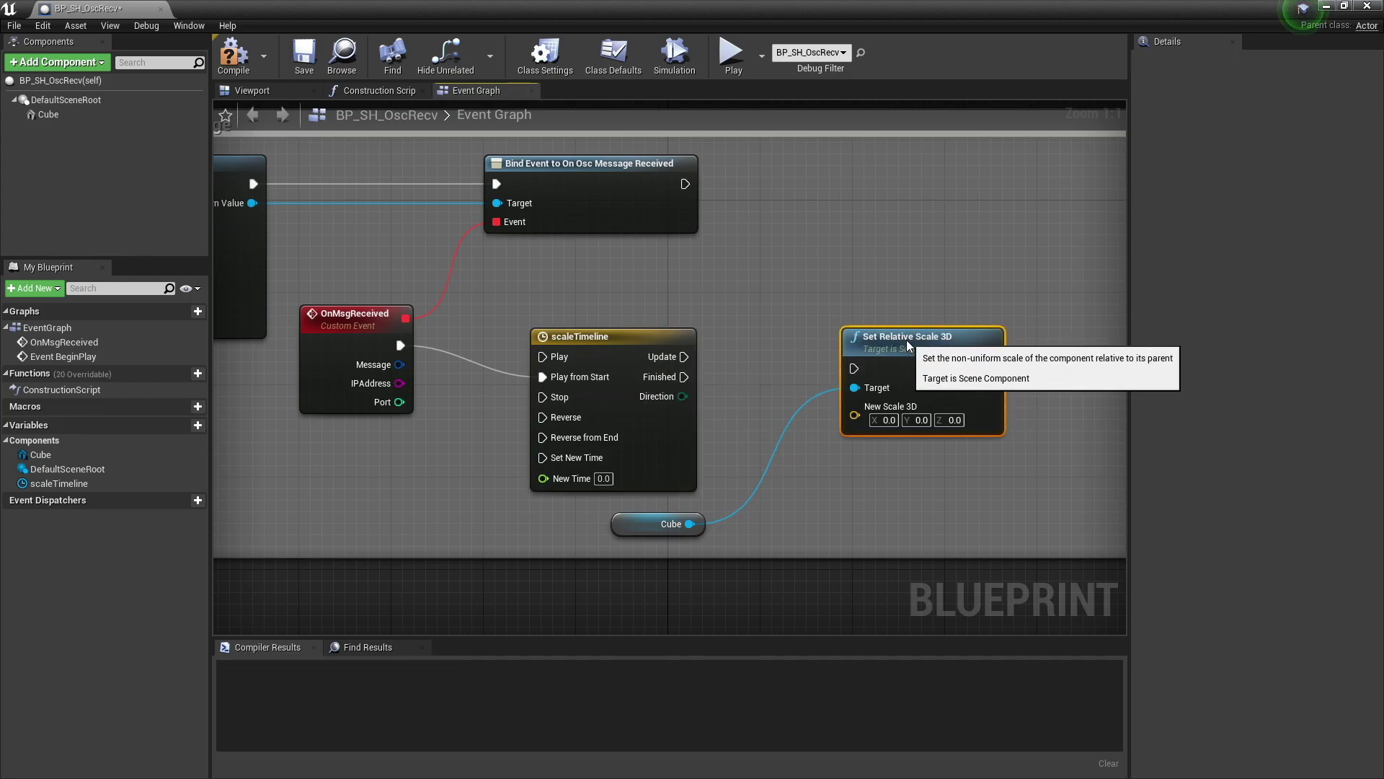
{"action": "left_click_drag", "start_coordinate": [684, 356], "coordinate": [981, 348]}
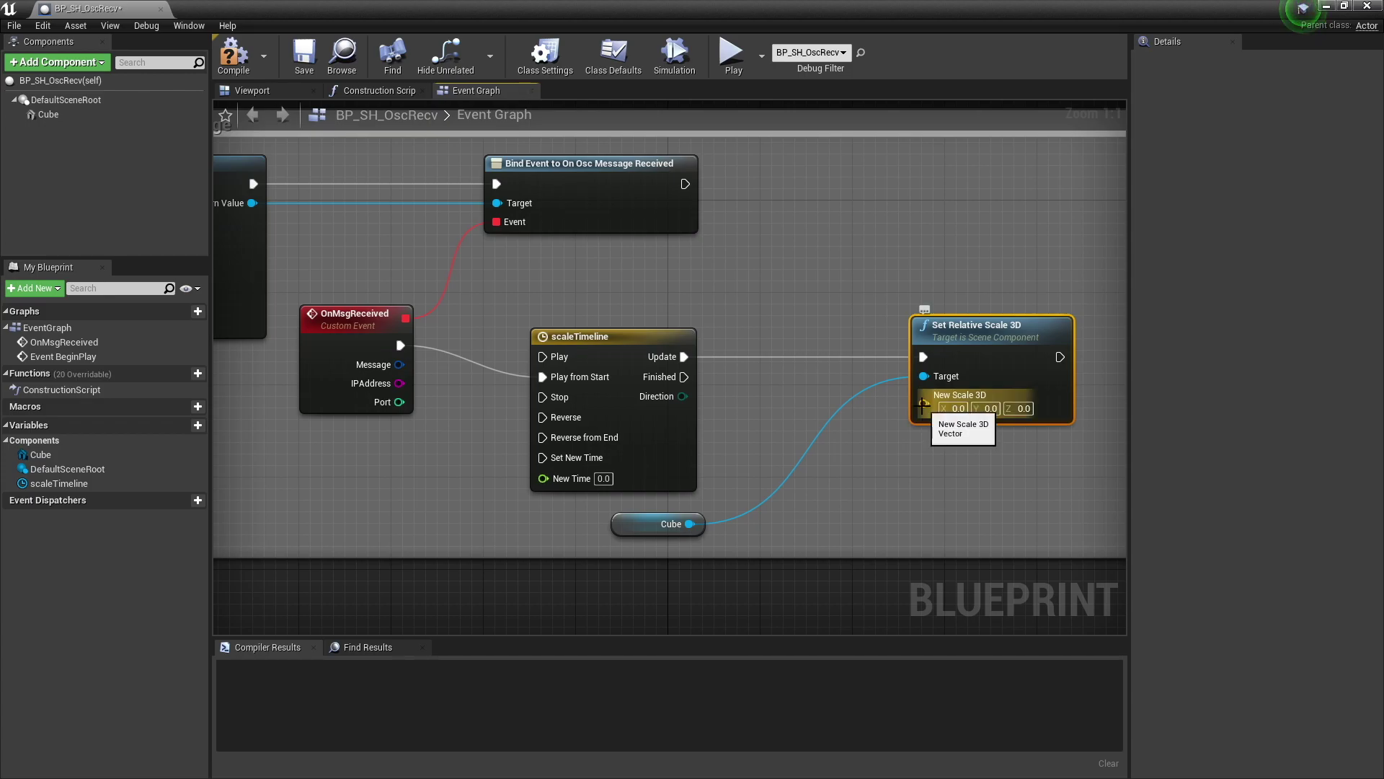
{"action": "left_click_drag", "start_coordinate": [923, 404], "coordinate": [875, 458]}
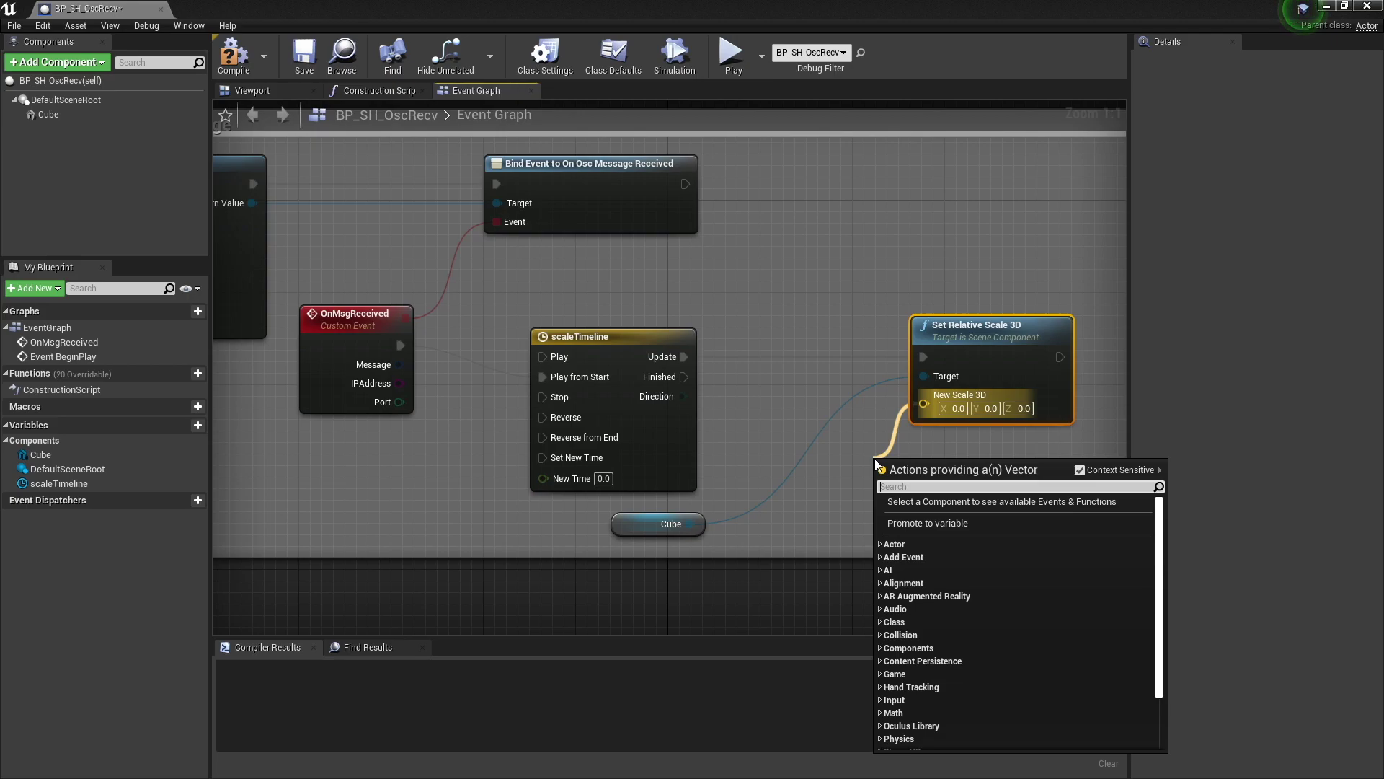
{"action": "type", "text": "float"}
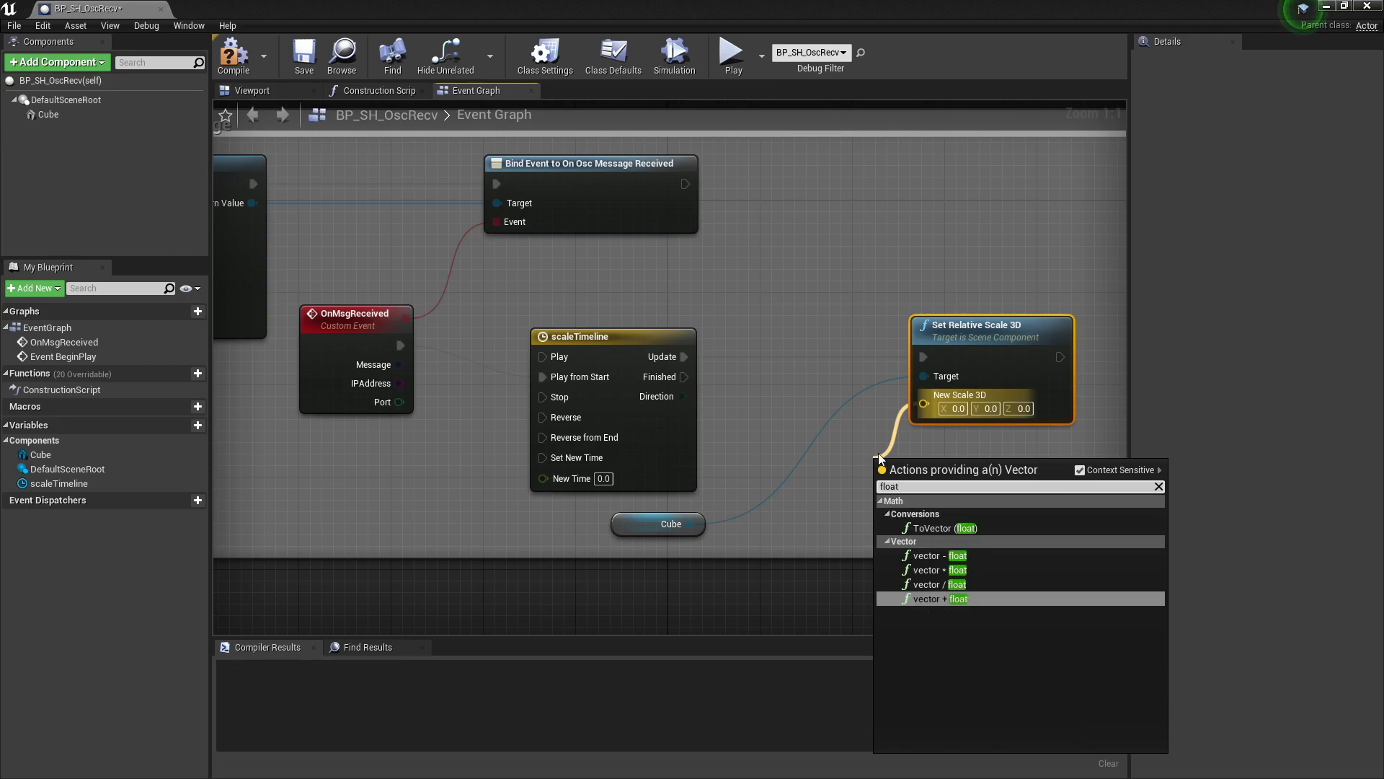
{"action": "left_click", "coordinate": [968, 529]}
{"action": "left_click_drag", "start_coordinate": [947, 473], "coordinate": [869, 435]}
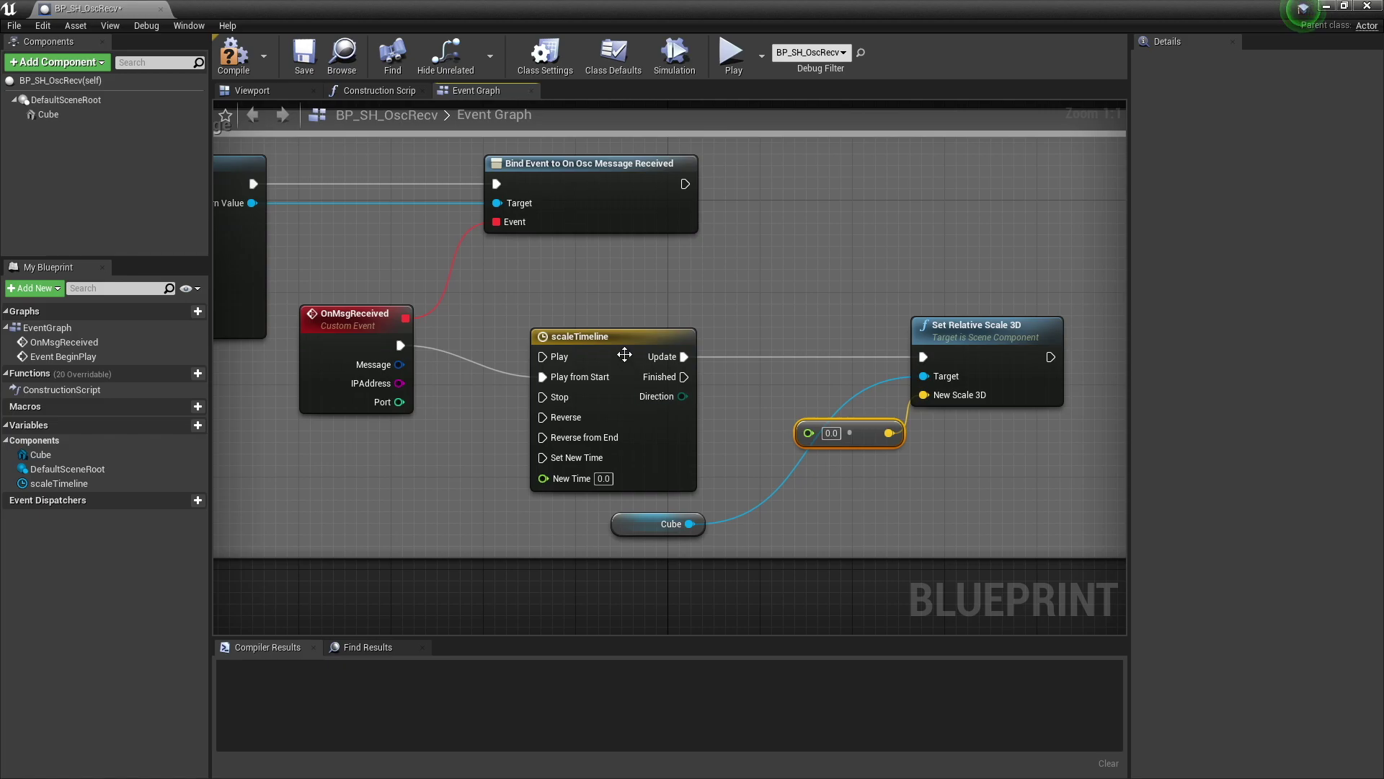
- Open scaleTimeline and add a float track named value
{"action": "double_click", "coordinate": [618, 343]}
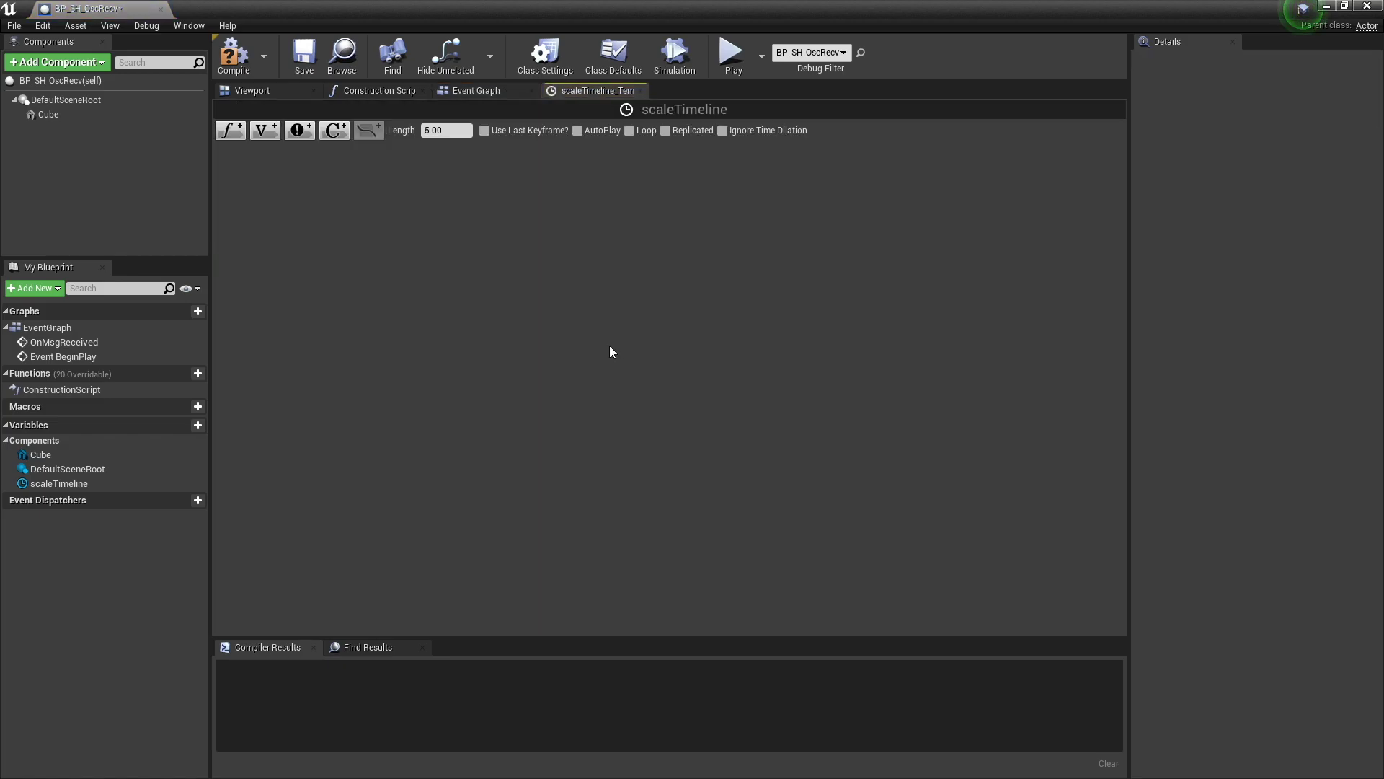
{"action": "left_click", "coordinate": [226, 136]}
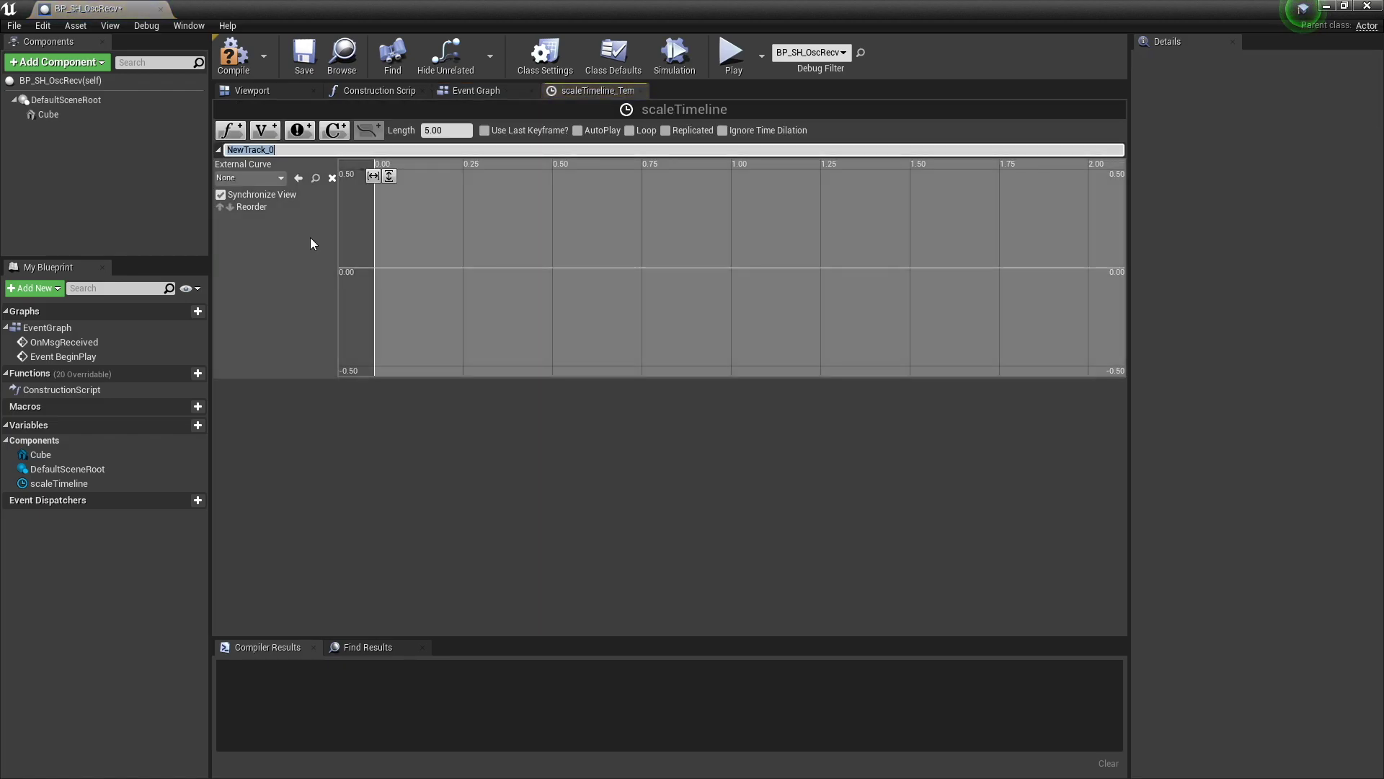
{"action": "type", "text": "value"}
{"action": "key", "text": "Return"}
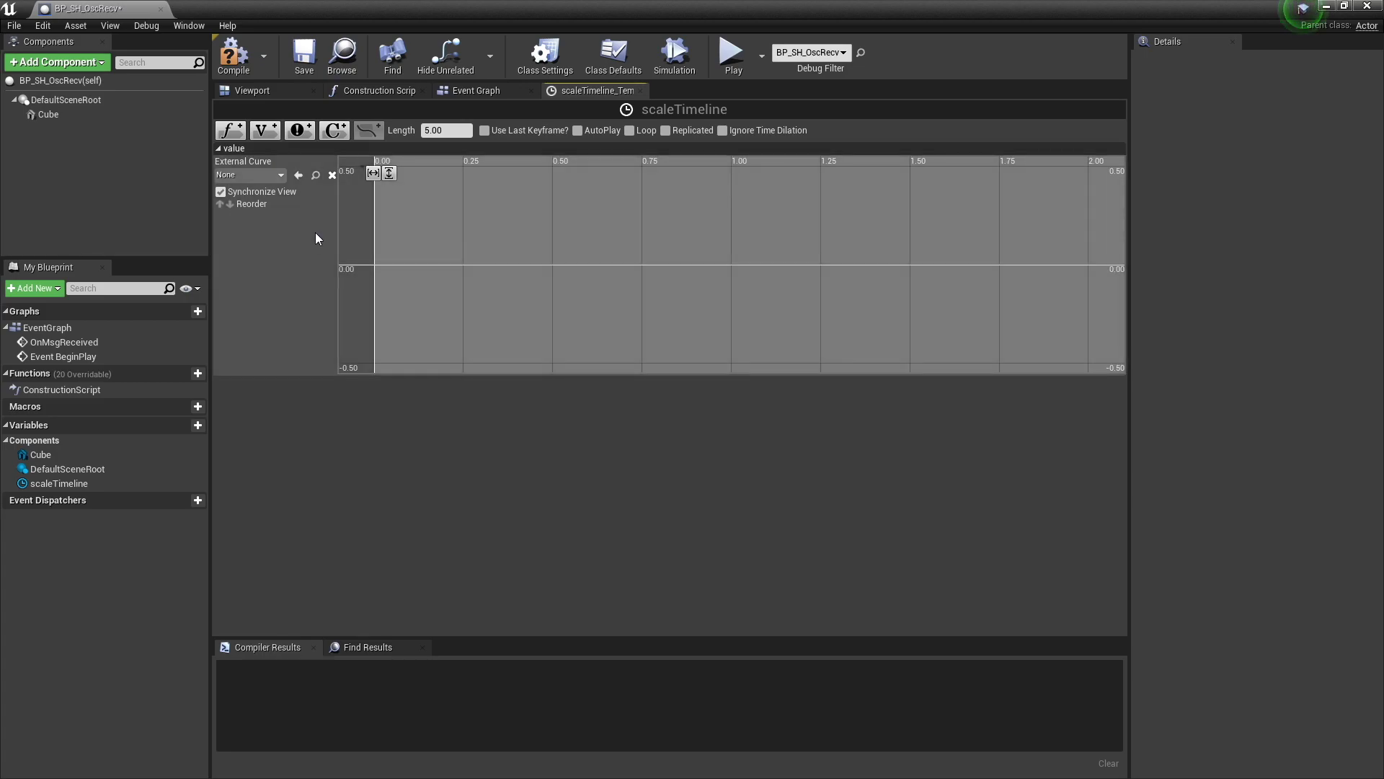
- Add a key at time 0 and a peak key at time 0.25 with value 0.5
{"action": "right_click", "coordinate": [375, 266]}
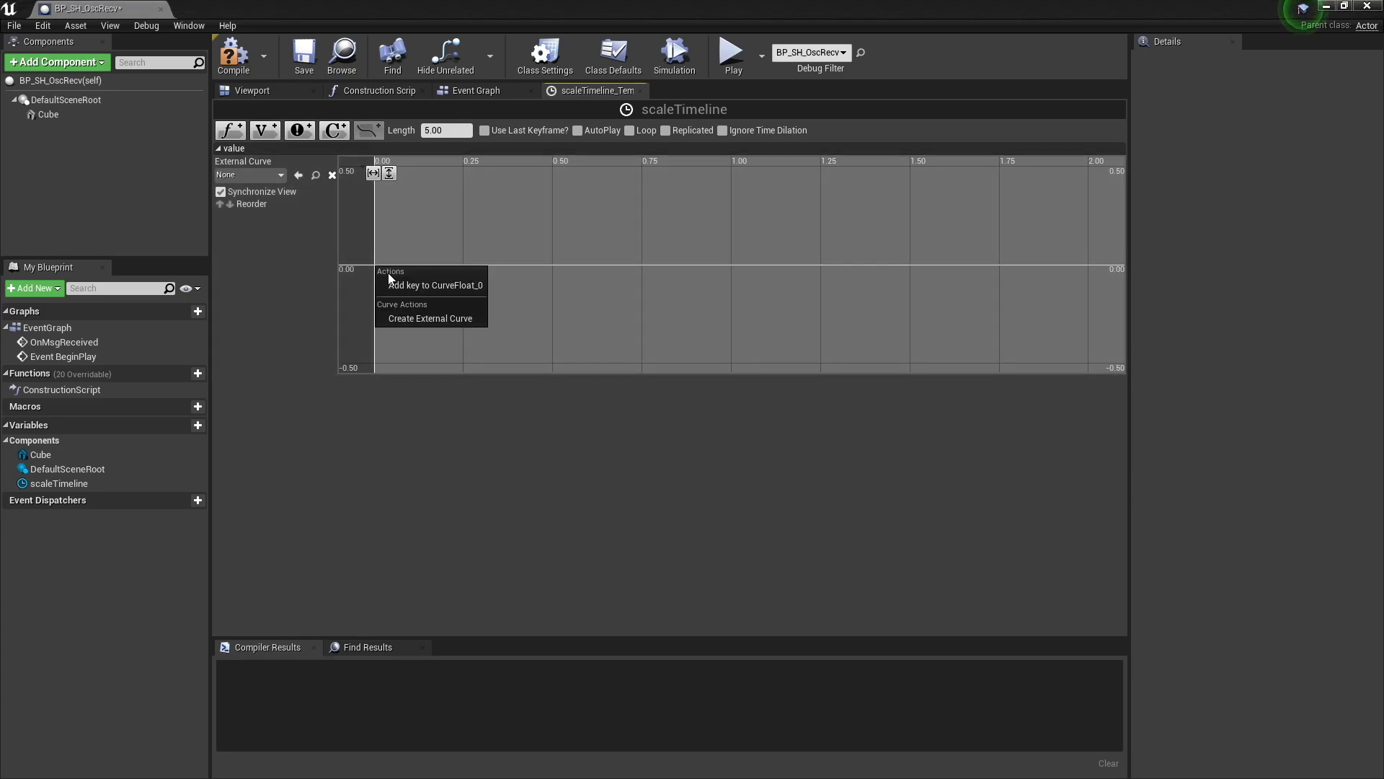
{"action": "left_click", "coordinate": [408, 283]}
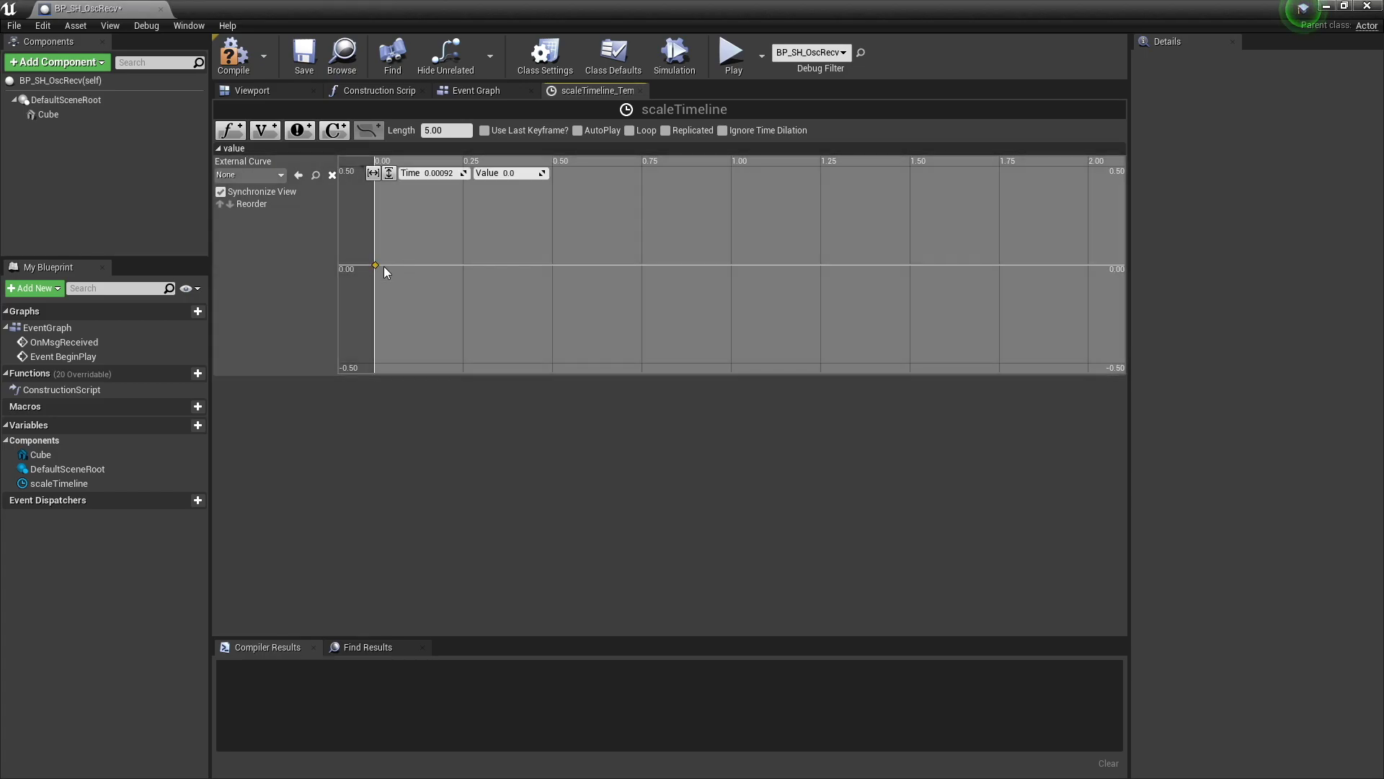
{"action": "right_click", "coordinate": [454, 266]}
{"action": "left_click", "coordinate": [482, 284]}
{"action": "left_click_drag", "start_coordinate": [454, 266], "coordinate": [462, 180]}
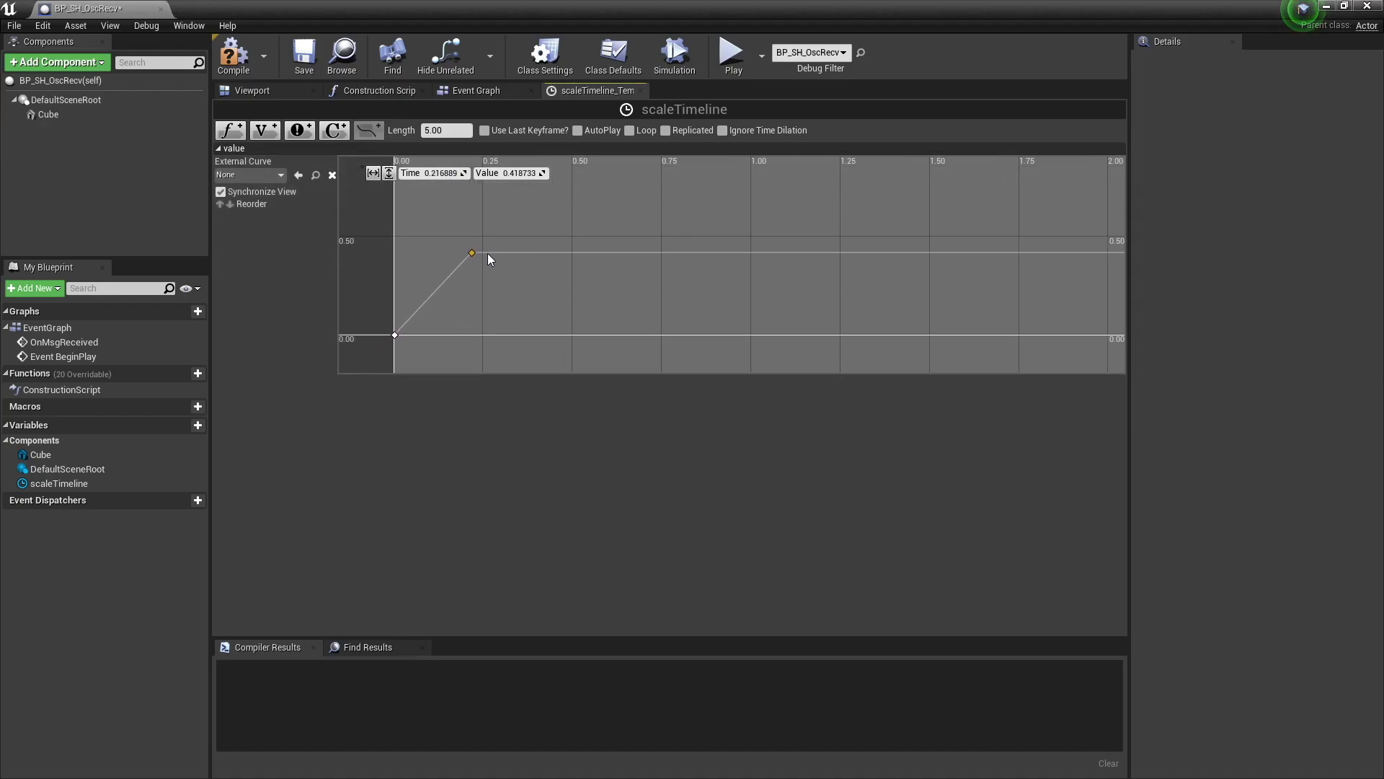
{"action": "left_click_drag", "start_coordinate": [472, 251], "coordinate": [482, 237]}
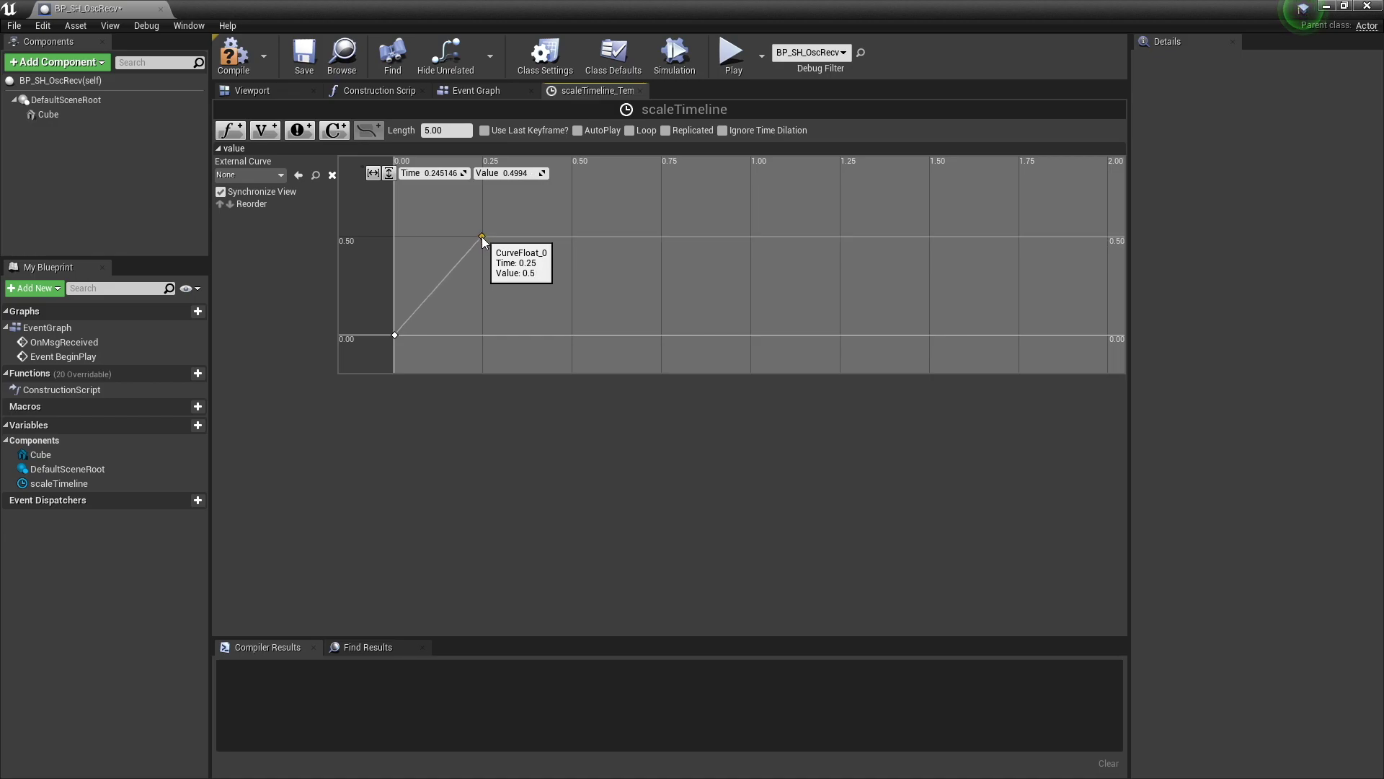
- Add an end key at time 1.0 with value 0 and a middle key at time 0.33
{"action": "right_click", "coordinate": [752, 237]}
{"action": "left_click", "coordinate": [772, 254]}
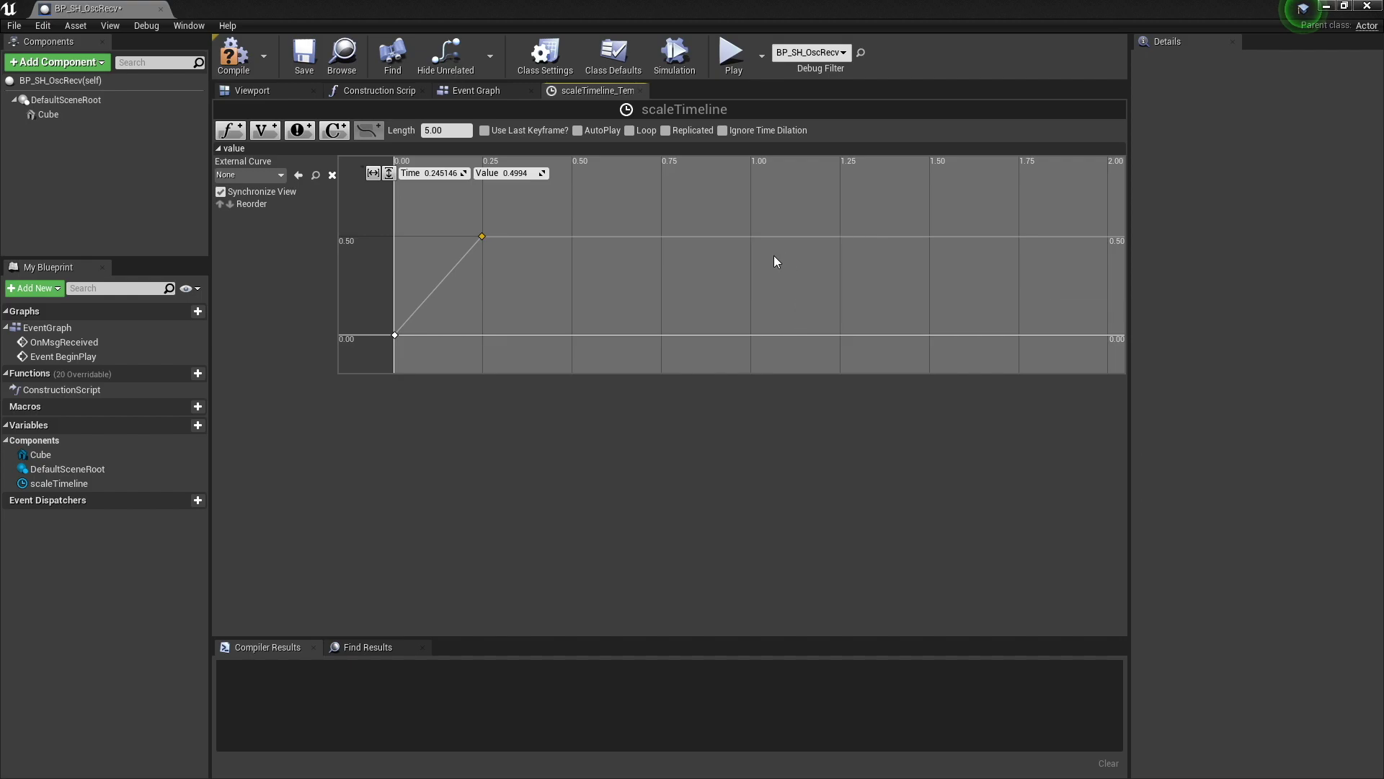
{"action": "right_click", "coordinate": [602, 238]}
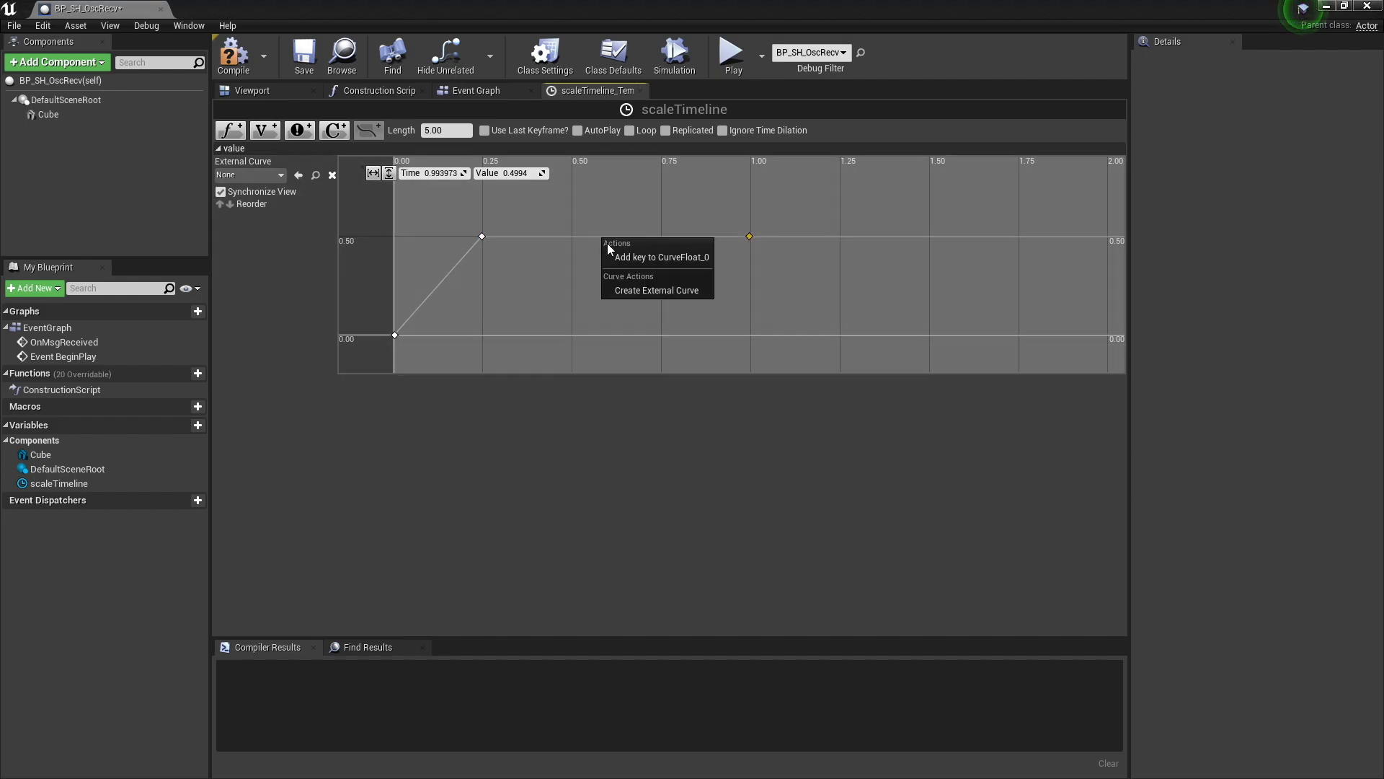
{"action": "key", "text": "Escape"}
{"action": "left_click_drag", "start_coordinate": [750, 236], "coordinate": [752, 340]}
{"action": "left_click", "coordinate": [428, 331]}
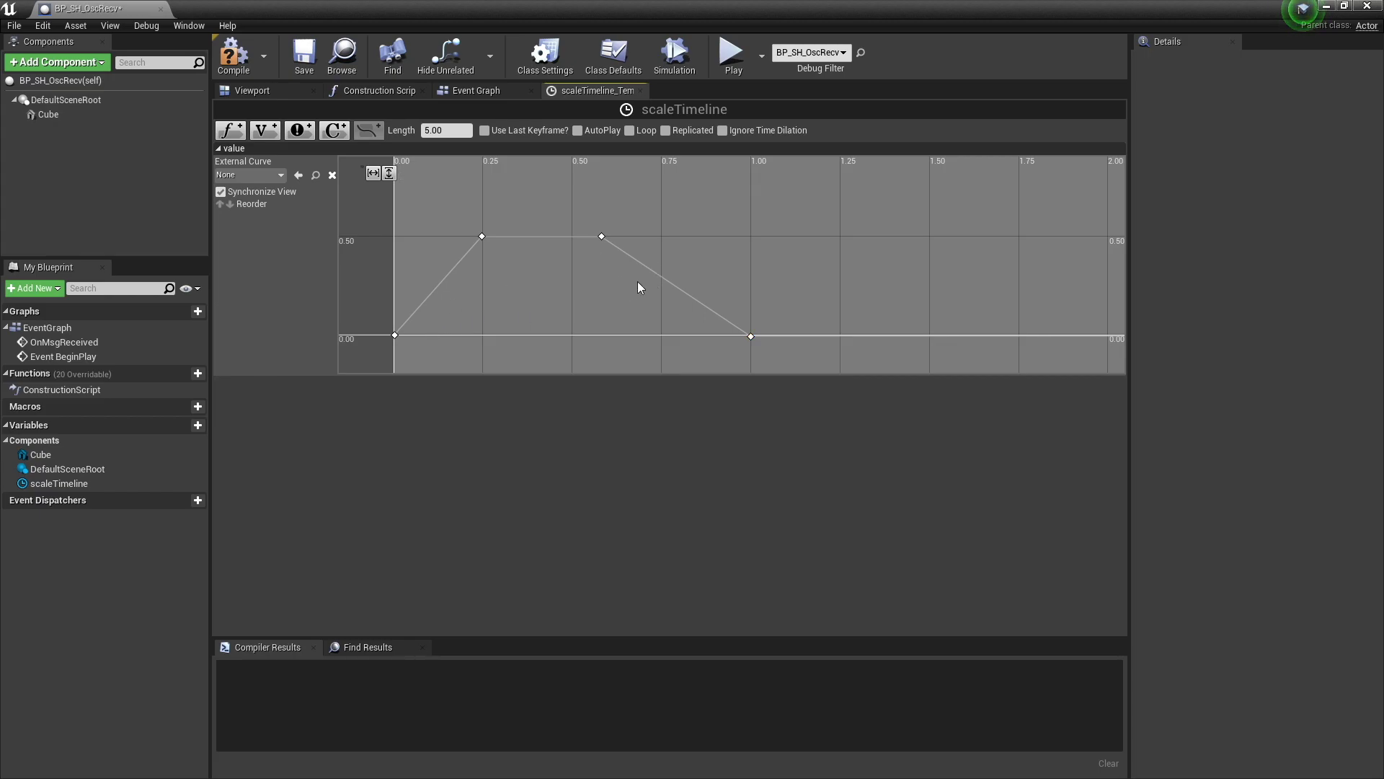
{"action": "left_click_drag", "start_coordinate": [601, 237], "coordinate": [511, 238]}
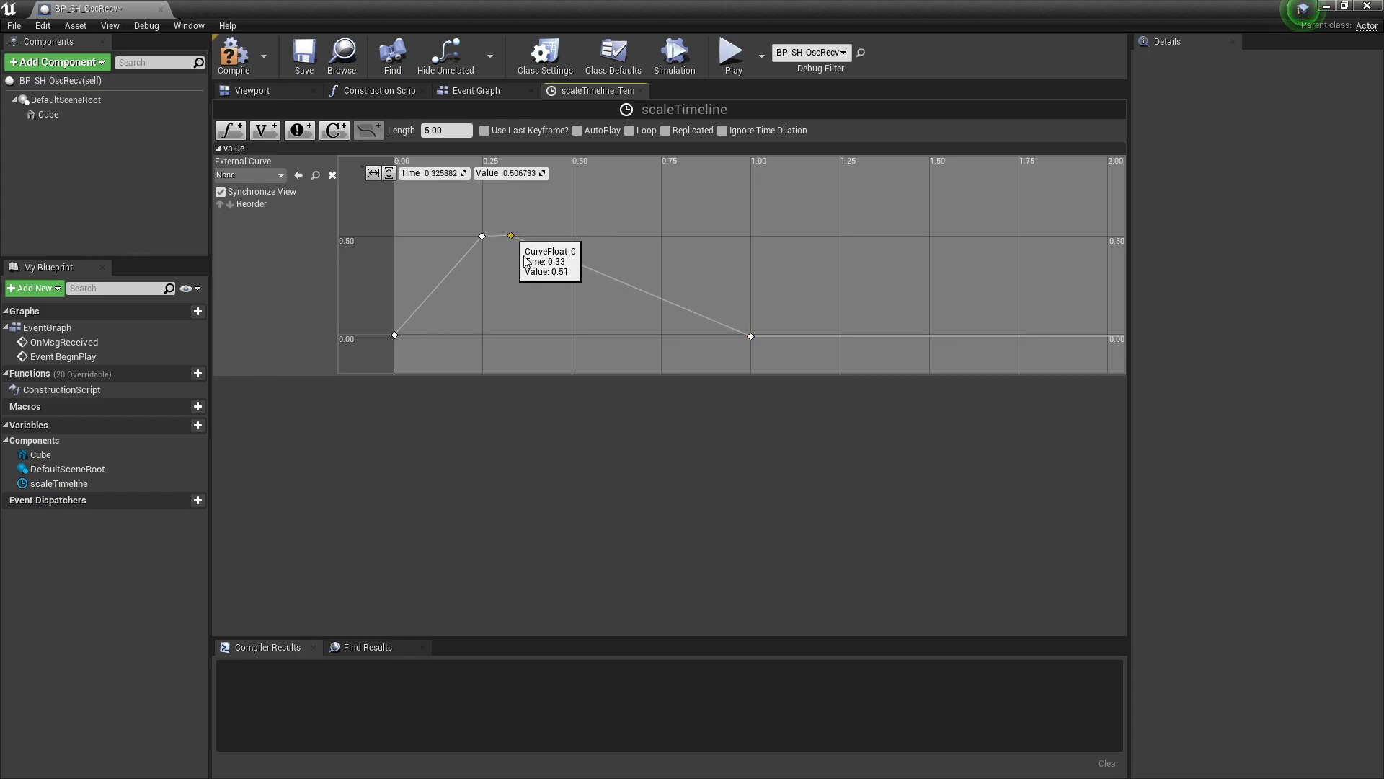
{"action": "left_click", "coordinate": [679, 296]}
- Set the timeline length to 1.00 and give all keys smooth cubic interpolation
{"action": "left_click_drag", "start_coordinate": [806, 353], "coordinate": [361, 194]}
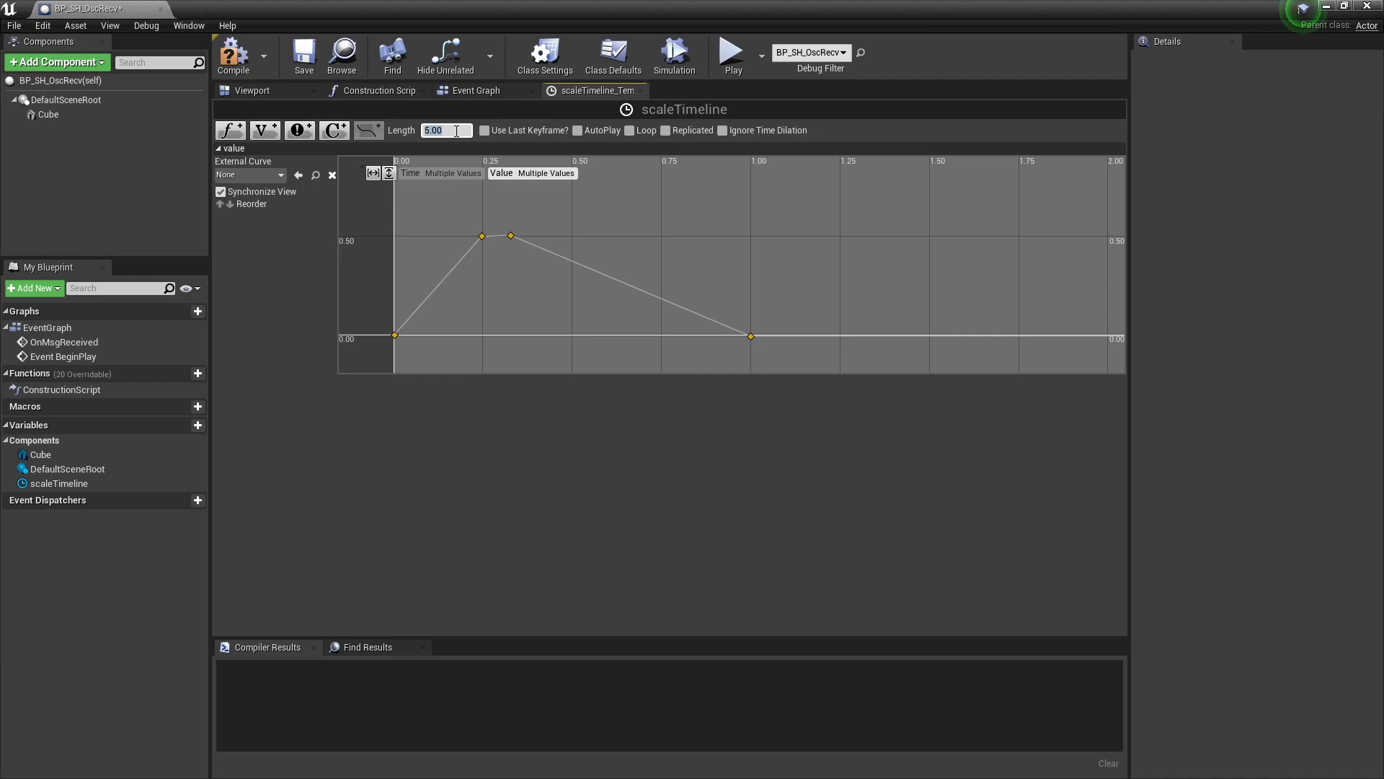
{"action": "type", "text": "1"}
{"action": "key", "text": "Return"}
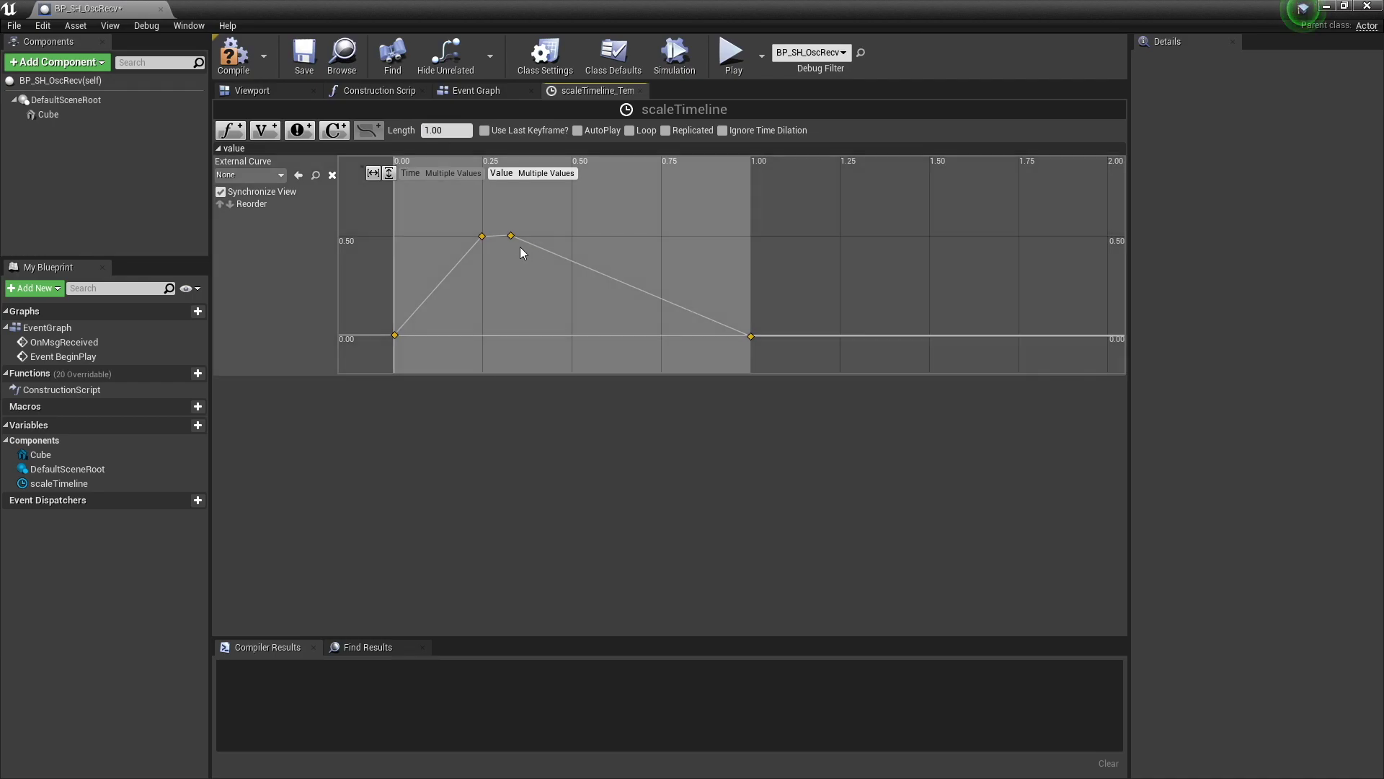
{"action": "right_click", "coordinate": [511, 236]}
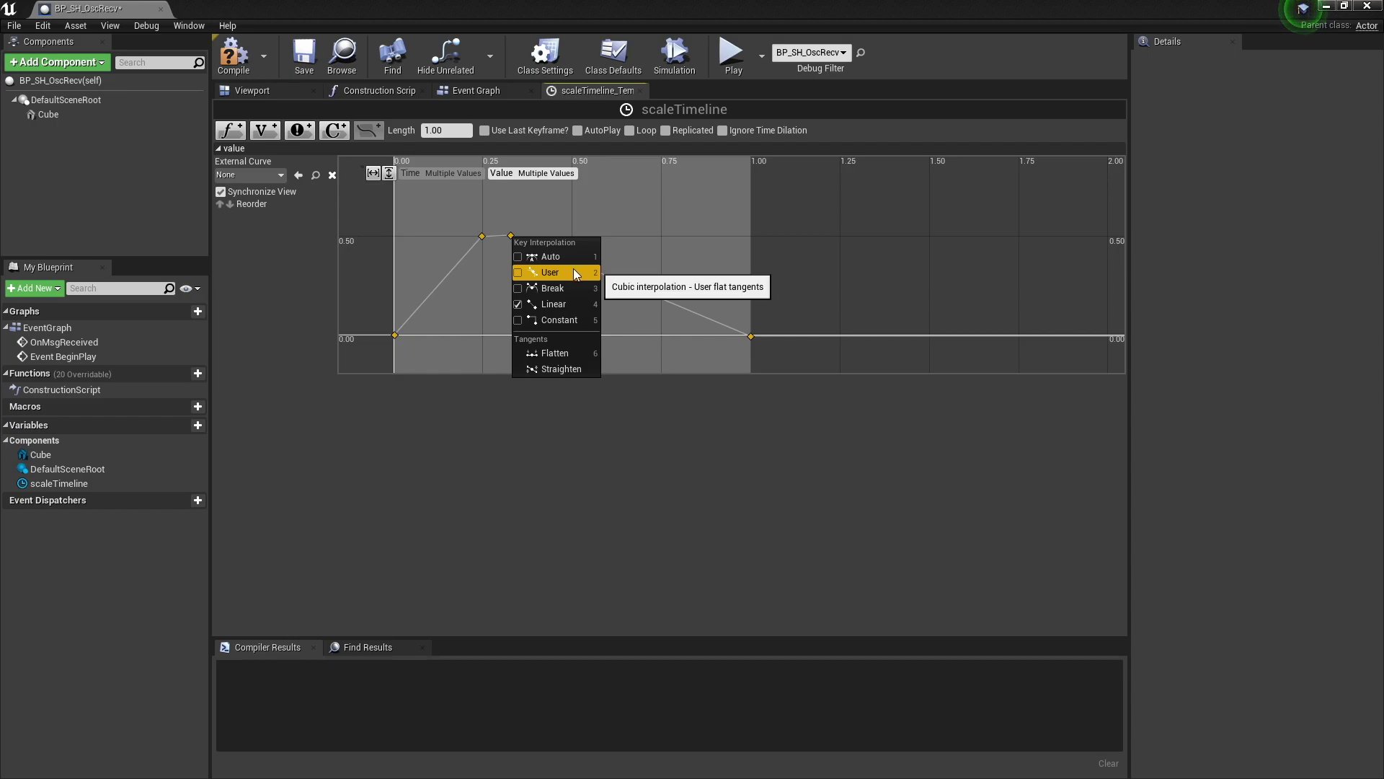
{"action": "left_click", "coordinate": [573, 271]}
- Compile and save the blueprint with the finished curve
{"action": "left_click", "coordinate": [552, 295]}
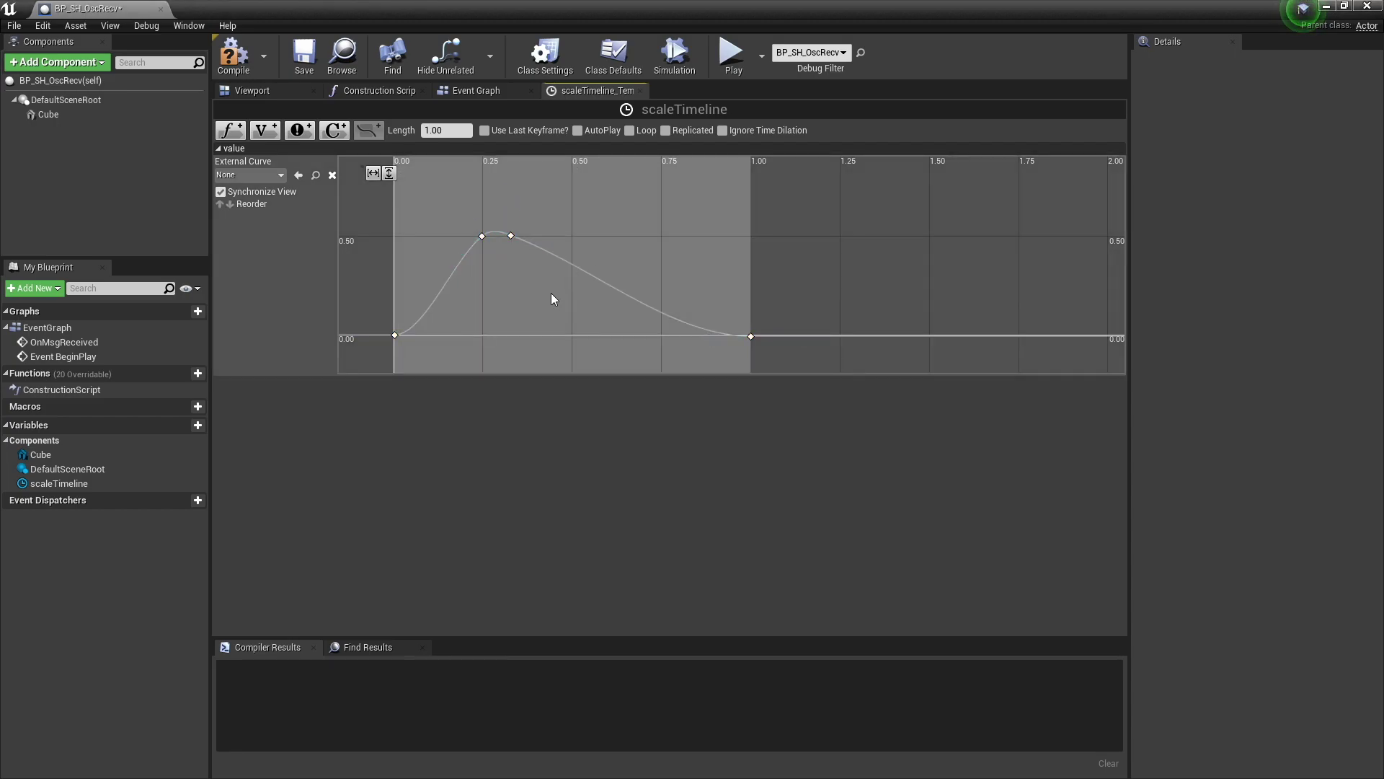
{"action": "key", "text": "F7"}
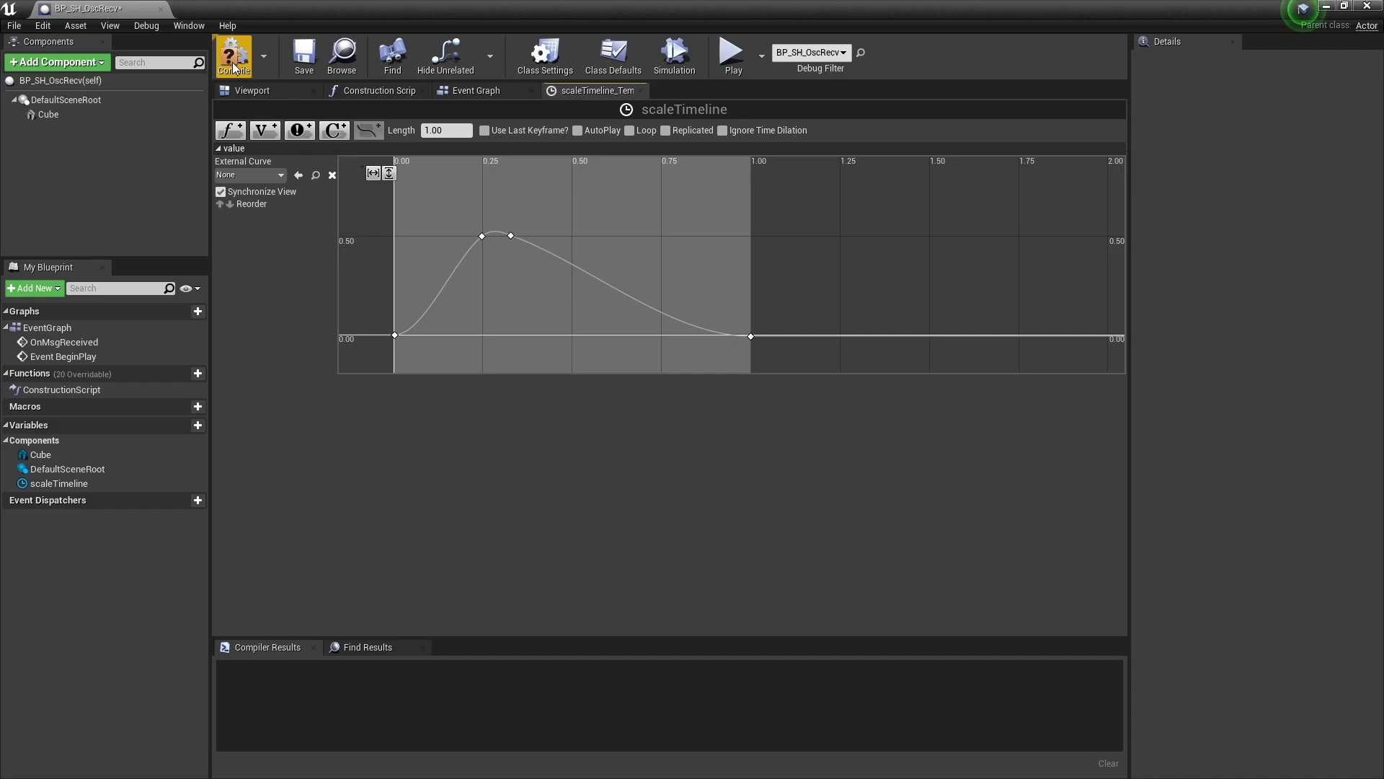
{"action": "key", "text": "ctrl+s"}
- In the Event Graph, shift the conversion and Set Relative Scale 3D nodes right to make room
{"action": "left_click", "coordinate": [473, 91]}
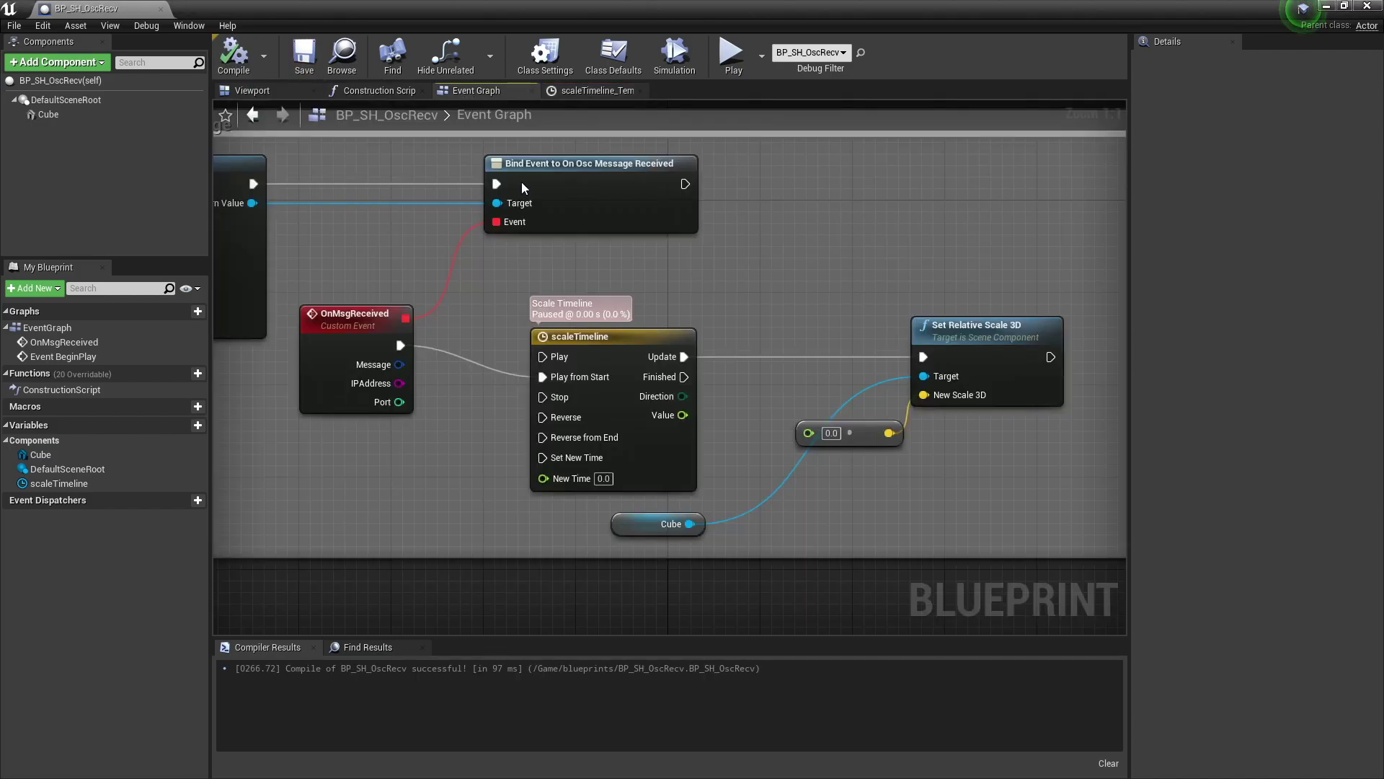
{"action": "right_click_drag", "start_coordinate": [710, 431], "coordinate": [596, 397]}
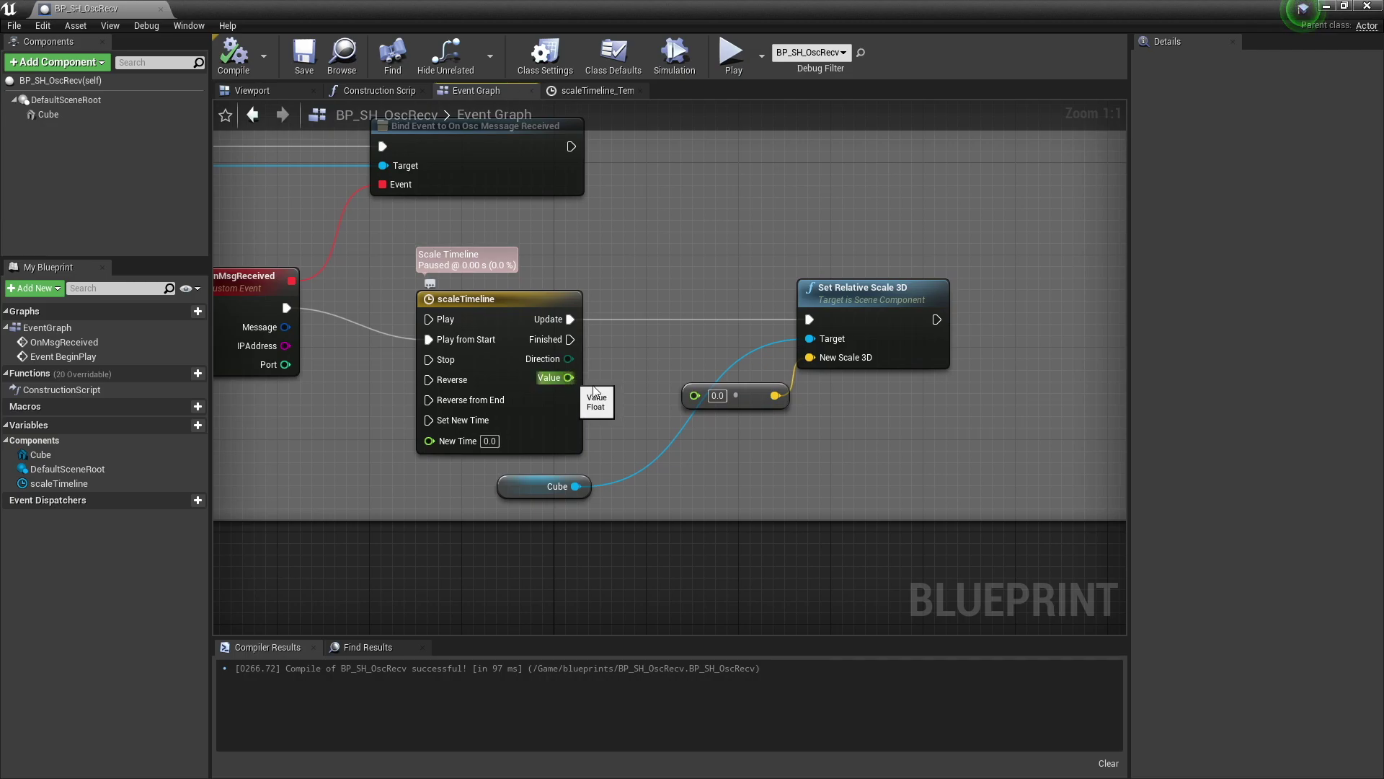
{"action": "left_click", "coordinate": [749, 394]}
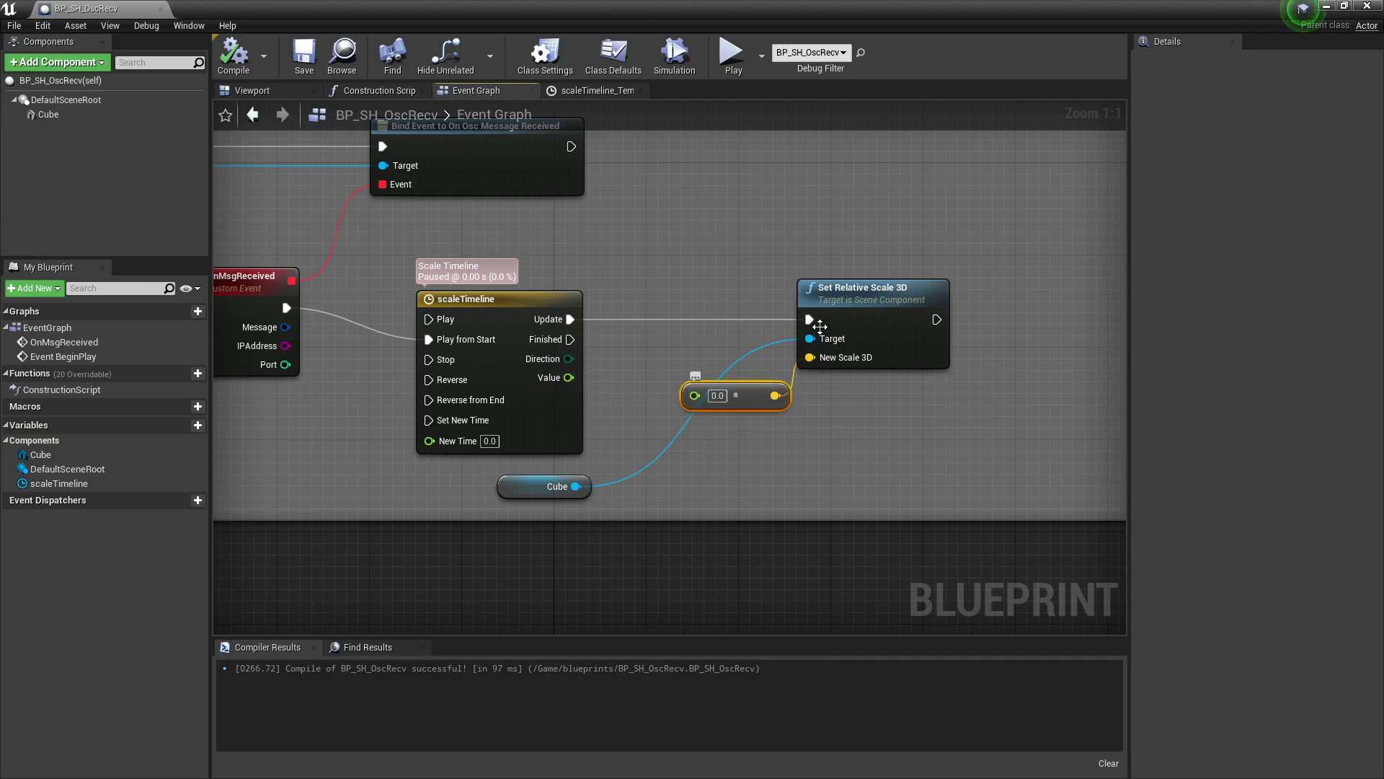
{"action": "left_click", "coordinate": [820, 327], "text": "shift"}
{"action": "left_click_drag", "start_coordinate": [820, 327], "coordinate": [958, 327]}
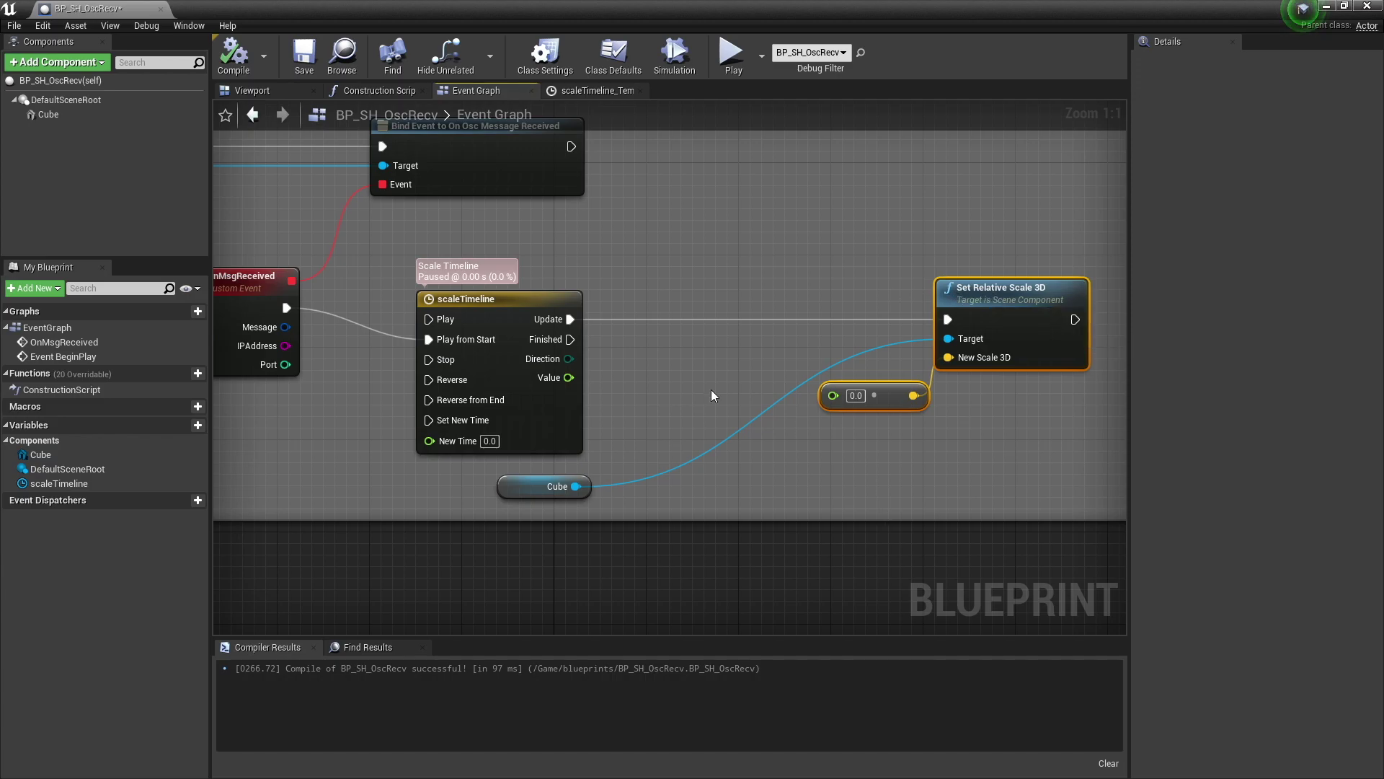
{"action": "left_click", "coordinate": [937, 477]}
- Insert a float × 5.0 multiply between the timeline Value and the vector conversion, compile, and close
{"action": "left_click_drag", "start_coordinate": [569, 377], "coordinate": [647, 395]}
{"action": "type", "text": "*"}
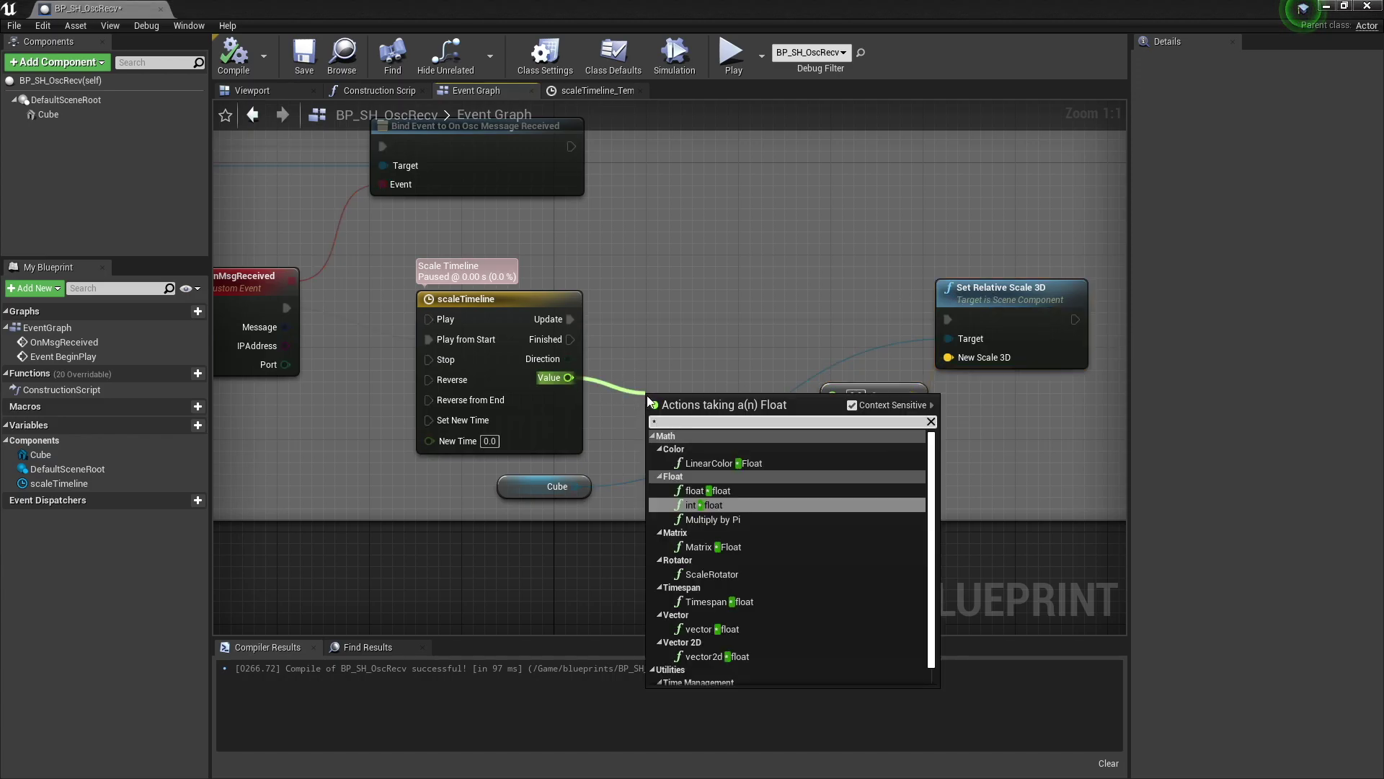
{"action": "type", "text": "float"}
{"action": "key", "text": "Return"}
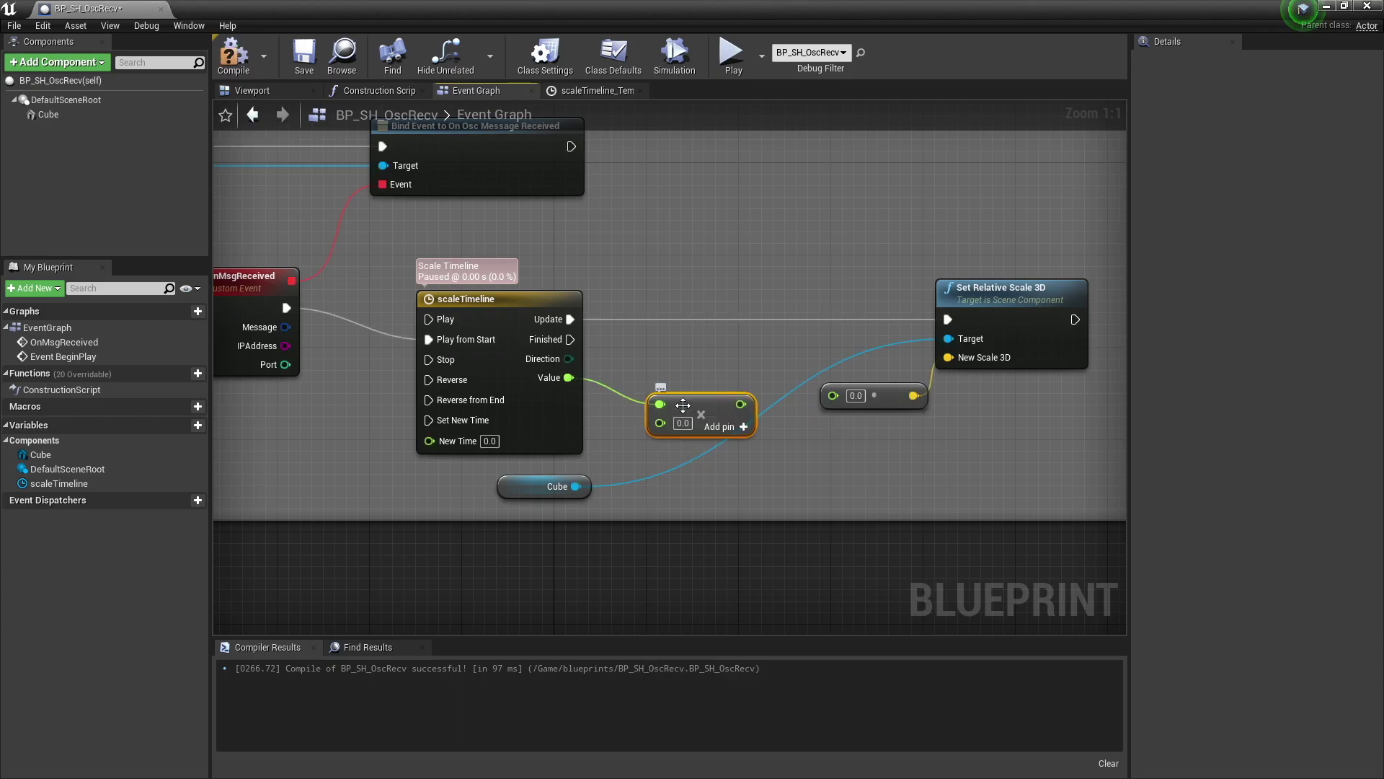
{"action": "left_click_drag", "start_coordinate": [683, 405], "coordinate": [671, 383]}
{"action": "left_click", "coordinate": [671, 400]}
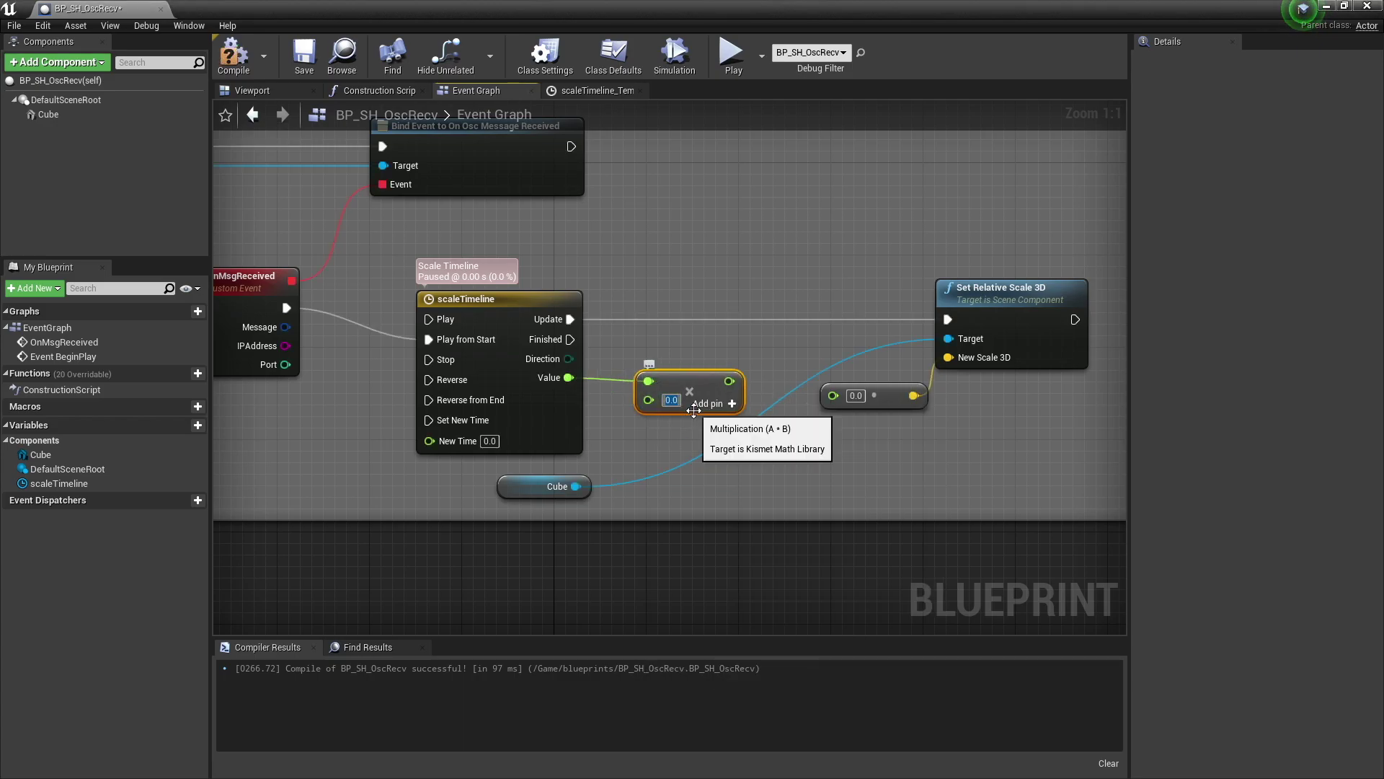
{"action": "left_click_drag", "start_coordinate": [729, 381], "coordinate": [833, 395]}
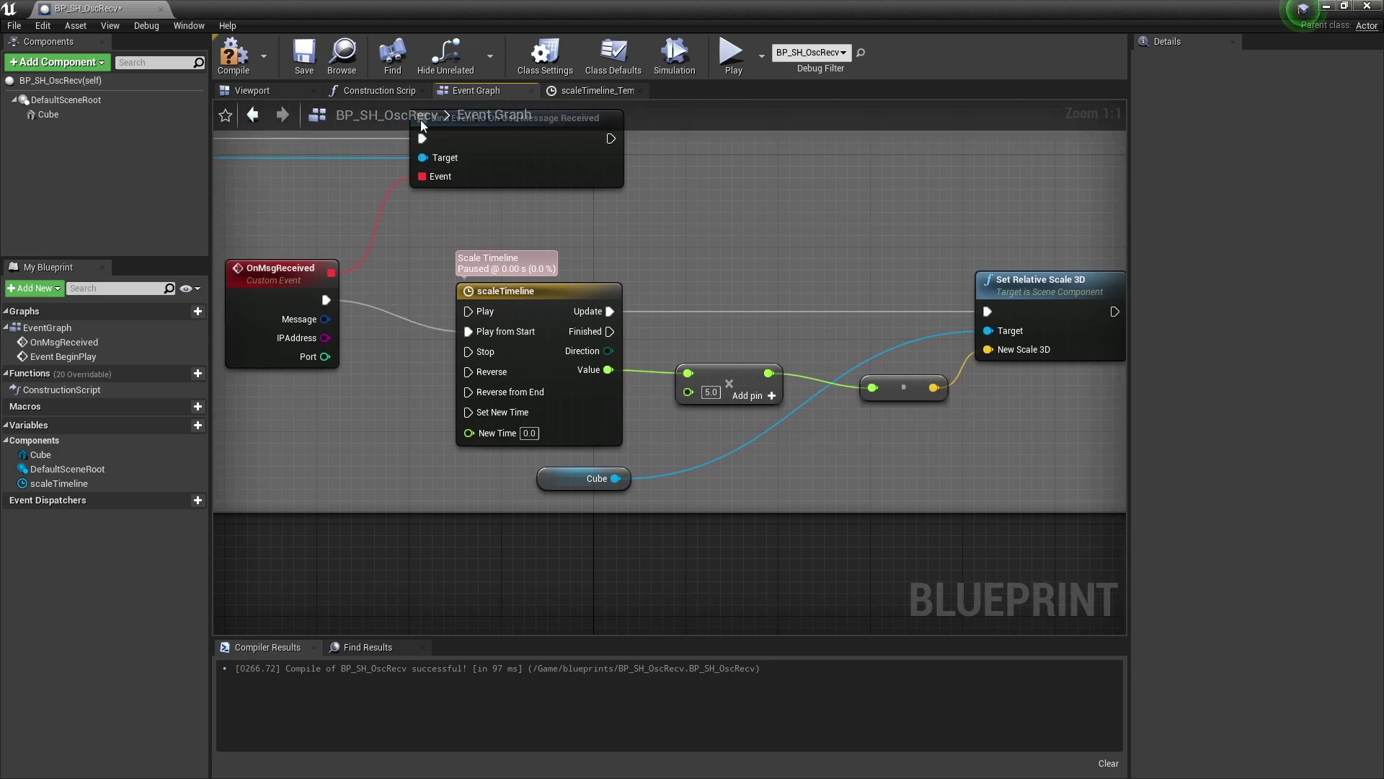
{"action": "left_click", "coordinate": [233, 58]}
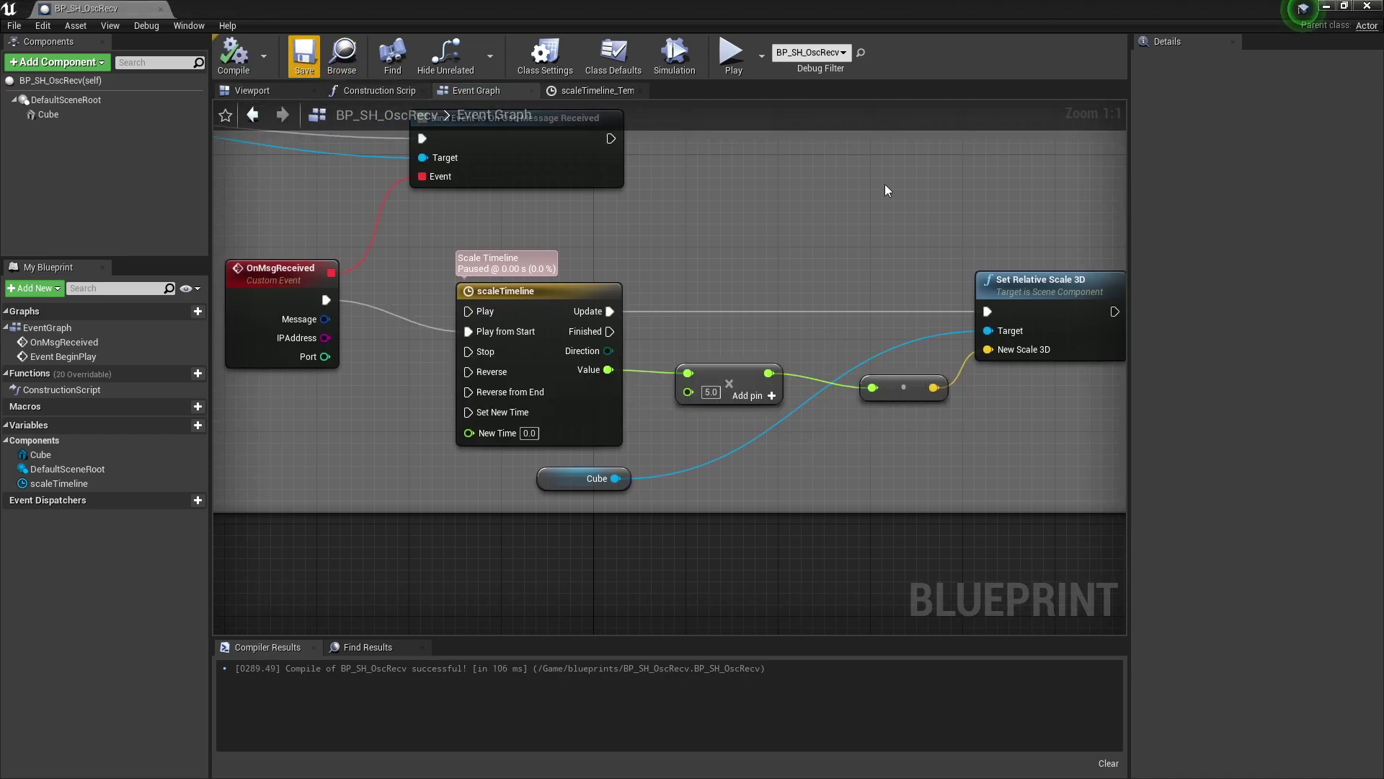
{"action": "left_click", "coordinate": [1370, 9]}
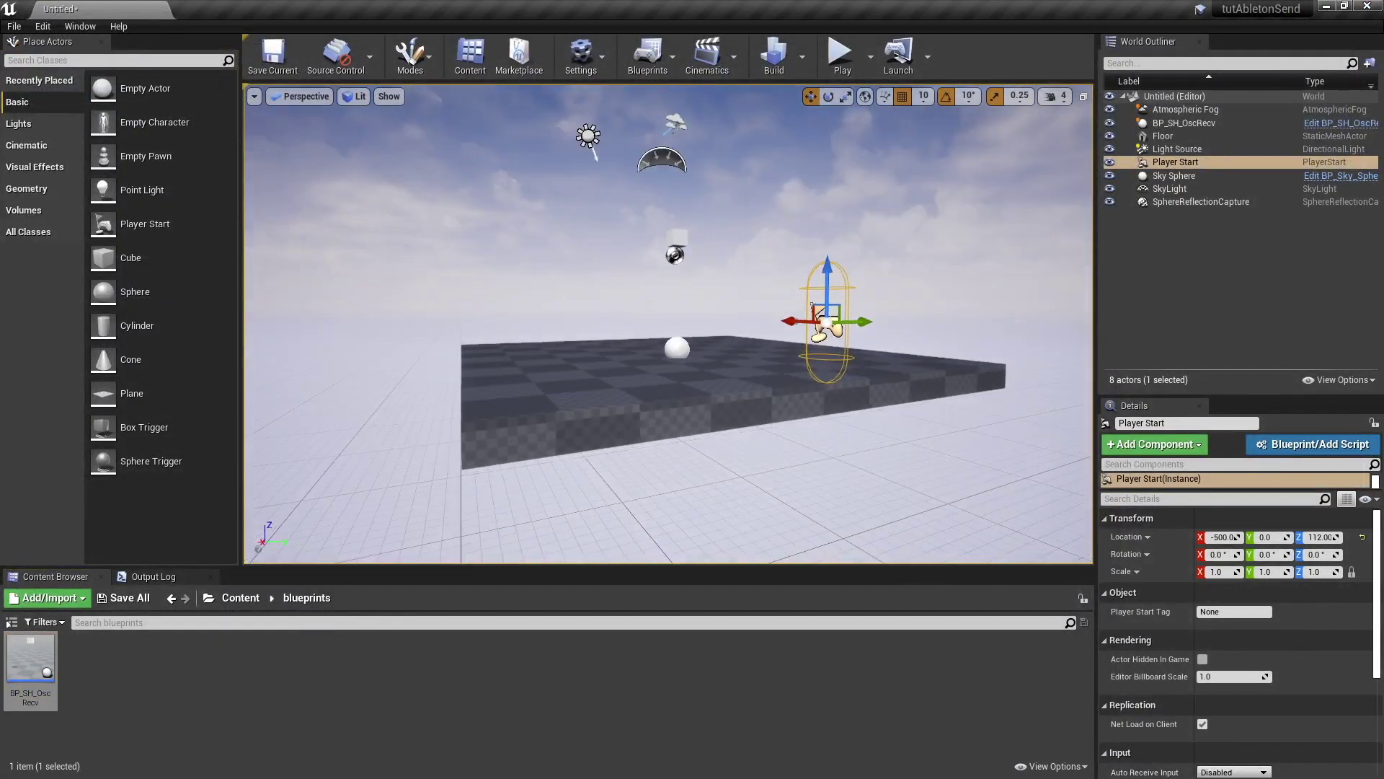
- Start a play session, then switch to Ableton Live and lower its tempo to 78
{"action": "left_click", "coordinate": [841, 54]}
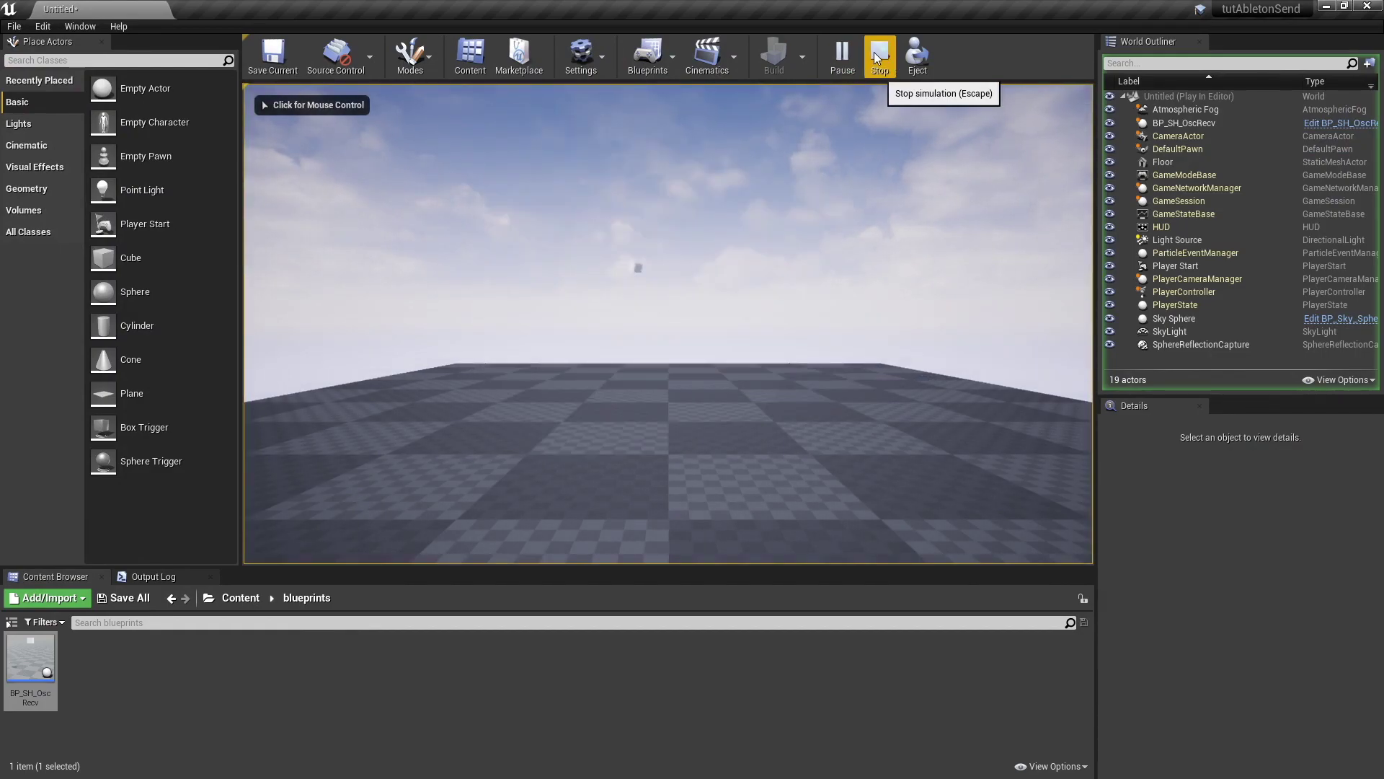
{"action": "key", "text": "super+Tab"}
{"action": "left_click", "coordinate": [761, 248]}
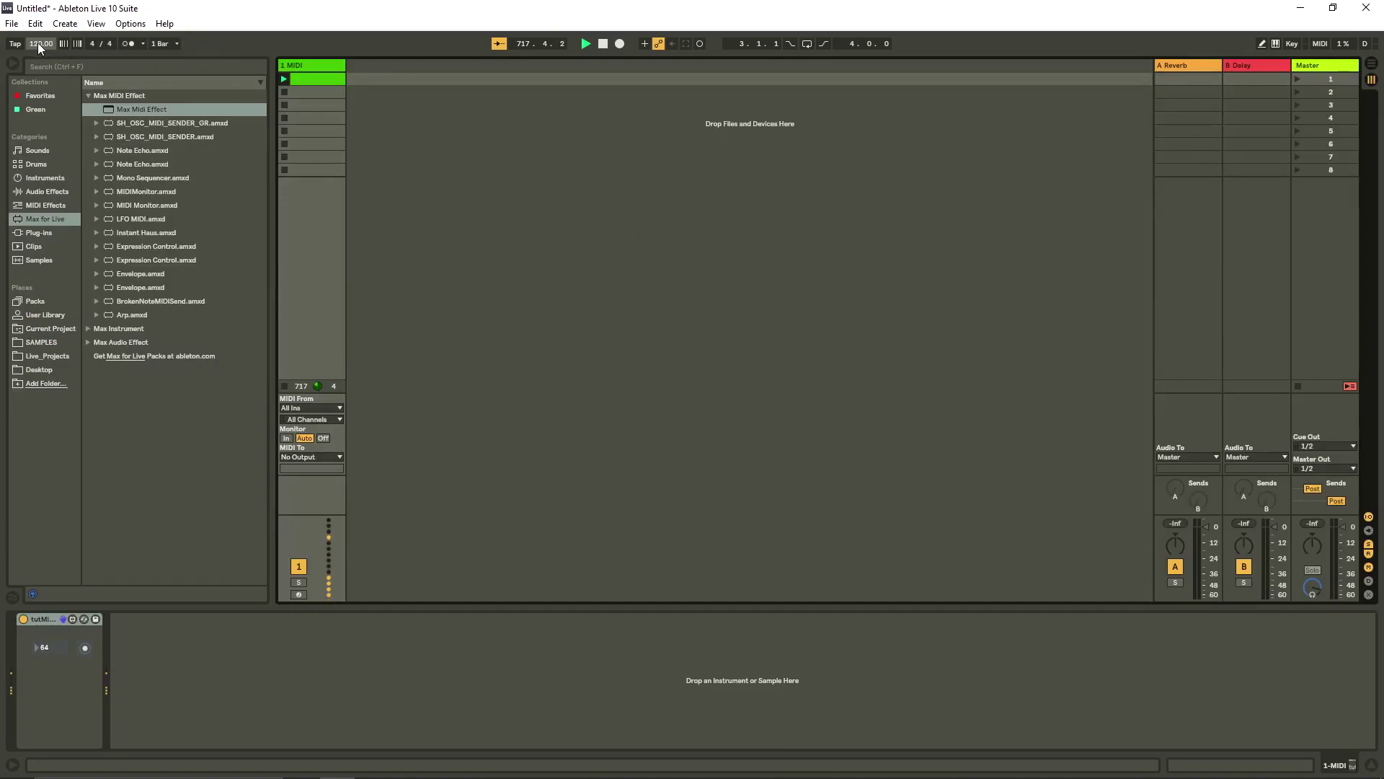
{"action": "left_click_drag", "start_coordinate": [41, 43], "coordinate": [41, 74]}
{"action": "key", "text": "super+Tab"}
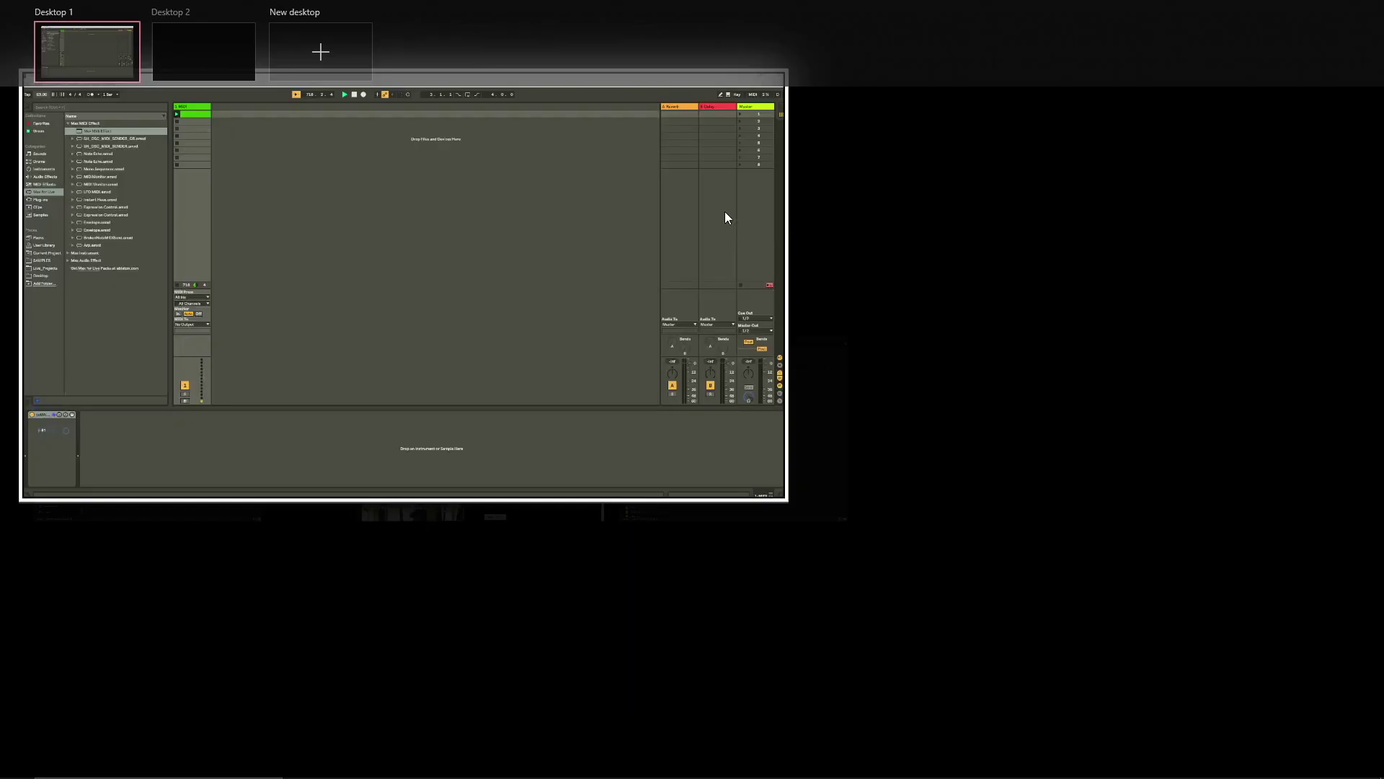
- Back in Unreal, play the level and take mouse control of the game view
{"action": "left_click", "coordinate": [539, 196]}
{"action": "left_click", "coordinate": [843, 54]}
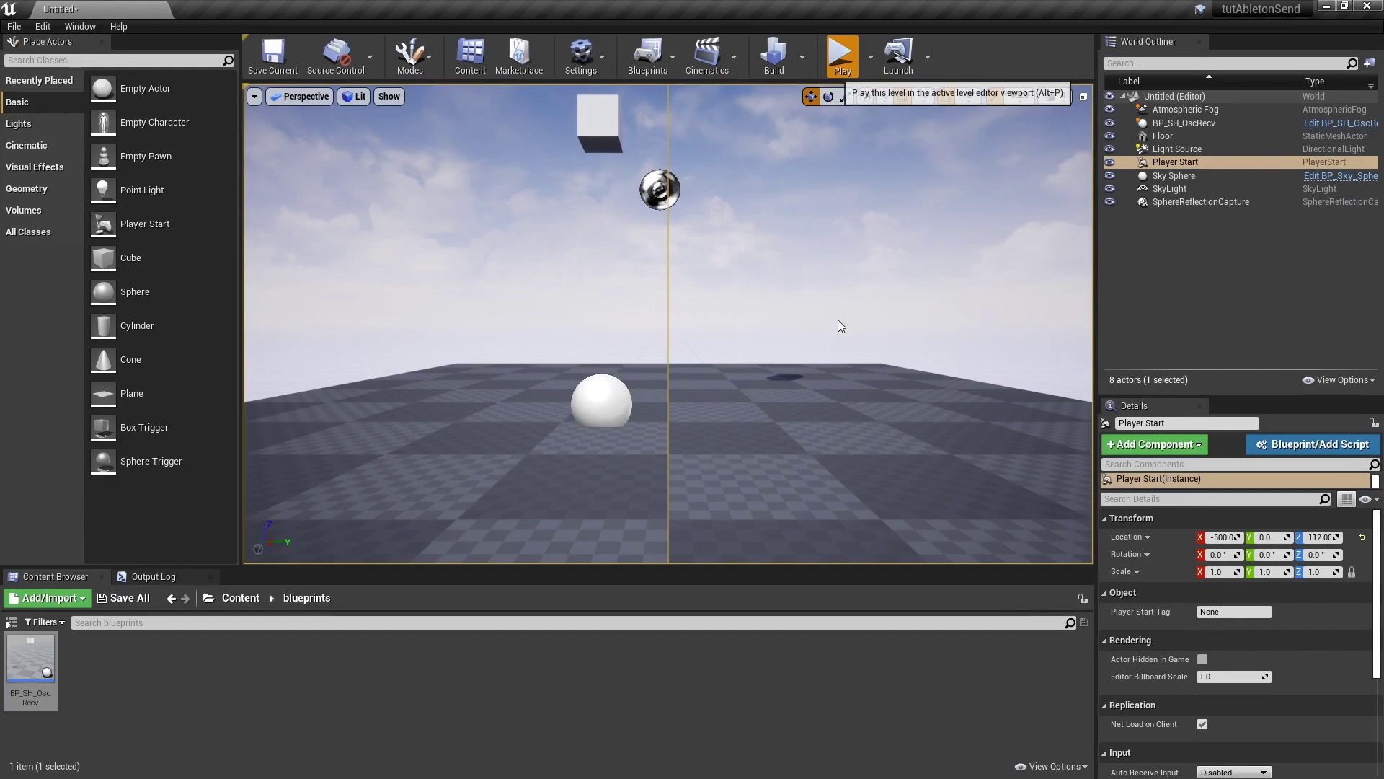
{"action": "left_click", "coordinate": [819, 346]}
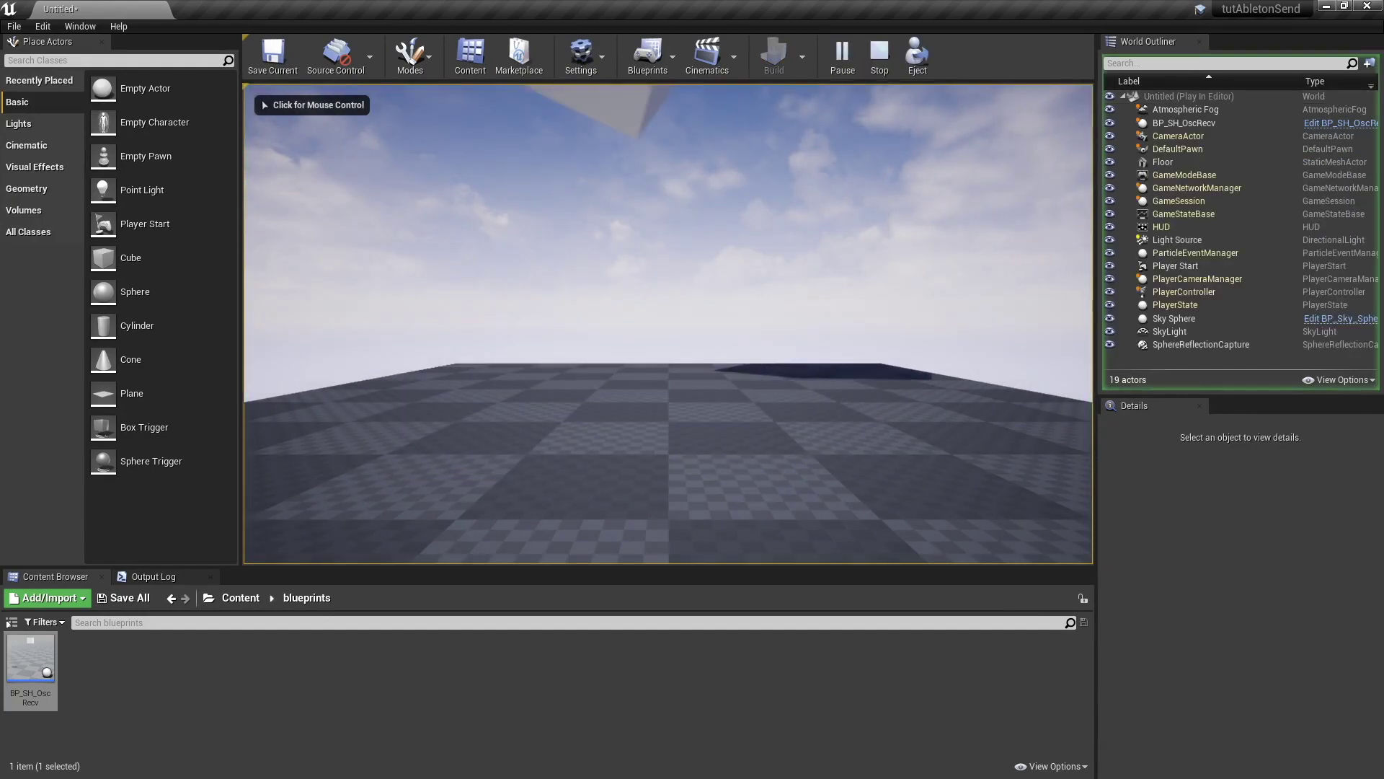